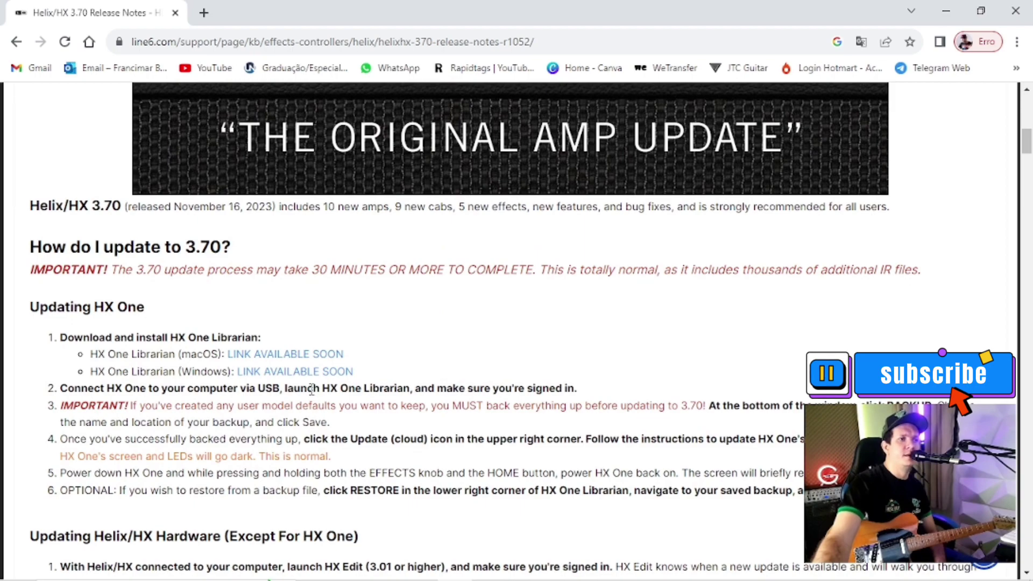
Read the Helix/HX 3.70 release notes, from the update instructions to the new guitar amp descriptions
scroll(311, 389, up, 5)
scroll(312, 397, down, 1)
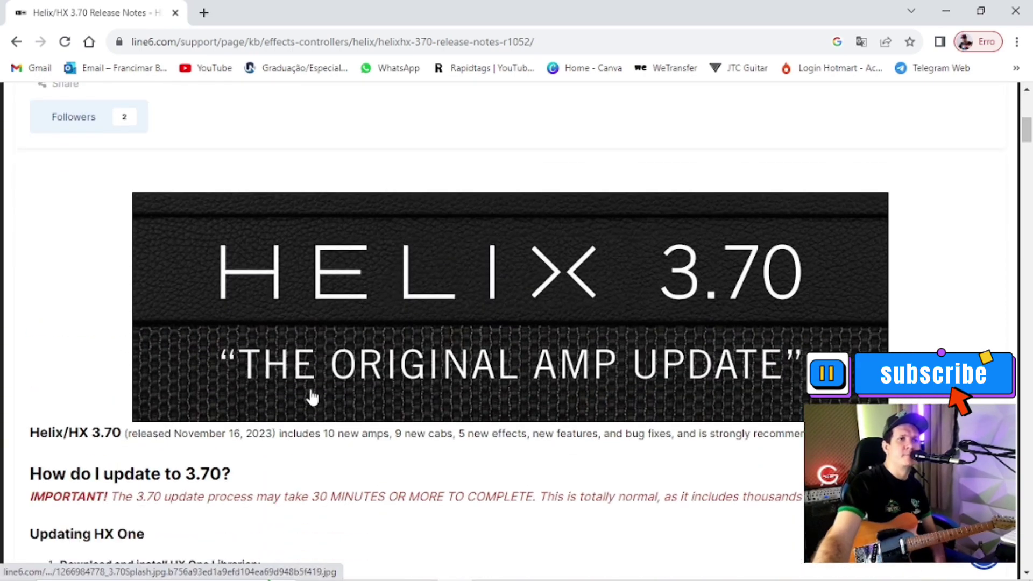
scroll(312, 396, down, 10)
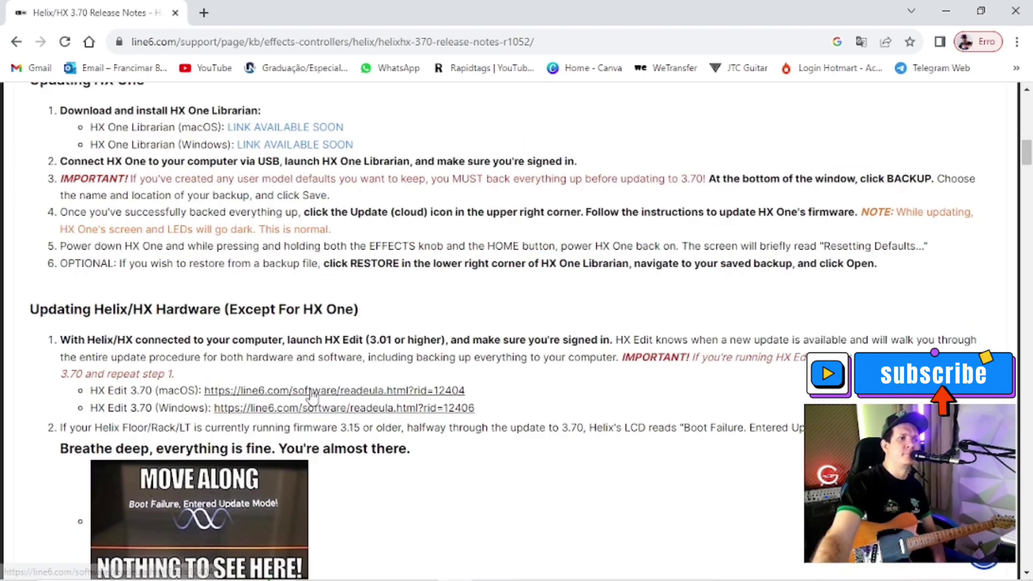
scroll(311, 397, down, 3)
scroll(199, 363, down, 1)
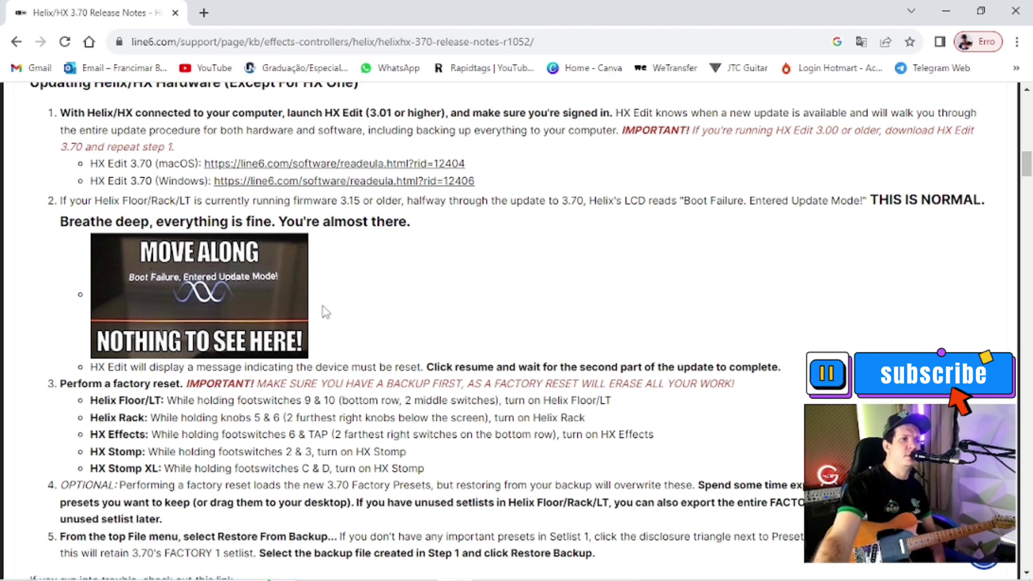
scroll(325, 311, down, 3)
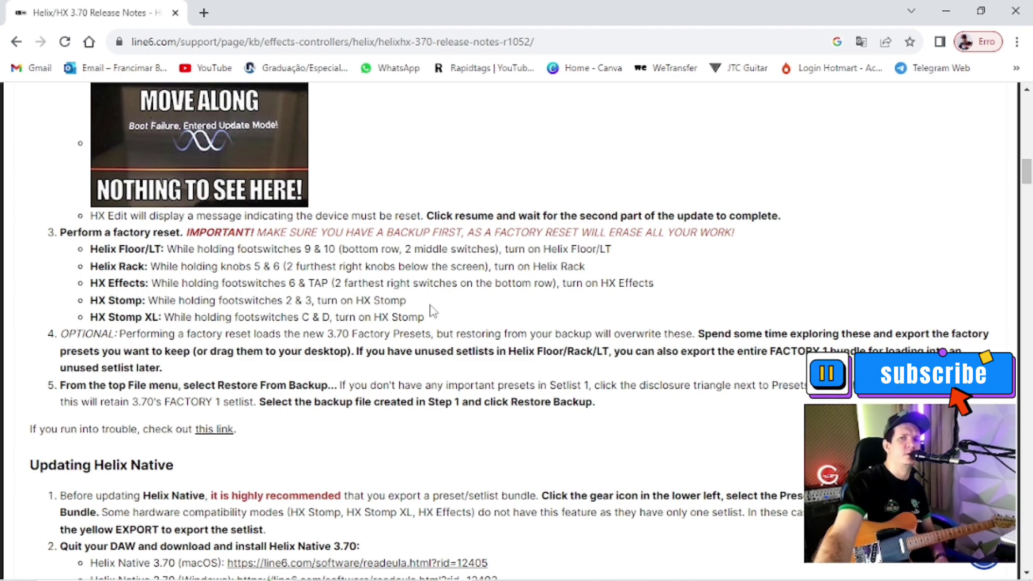
scroll(433, 310, down, 4)
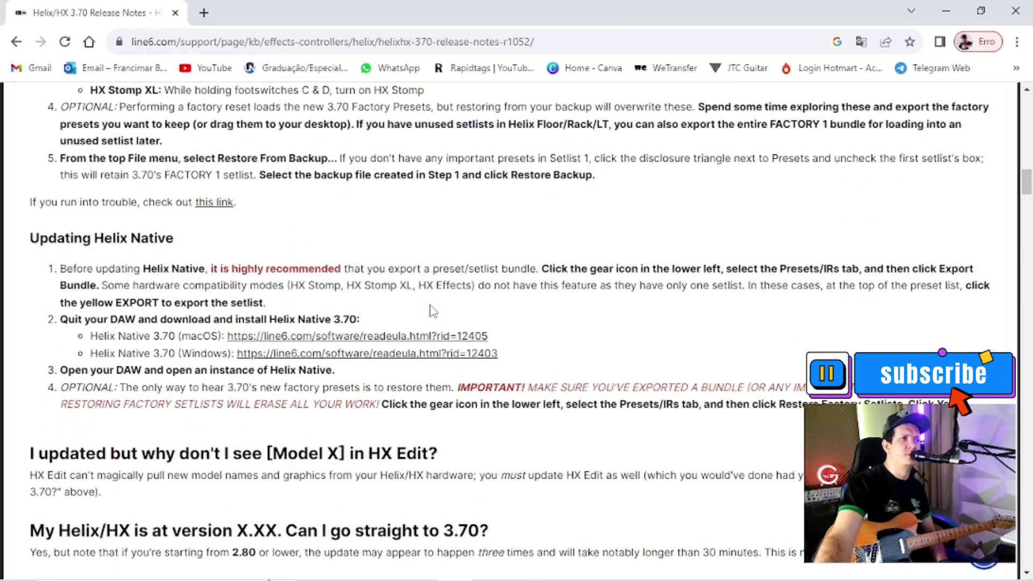
scroll(433, 311, down, 6)
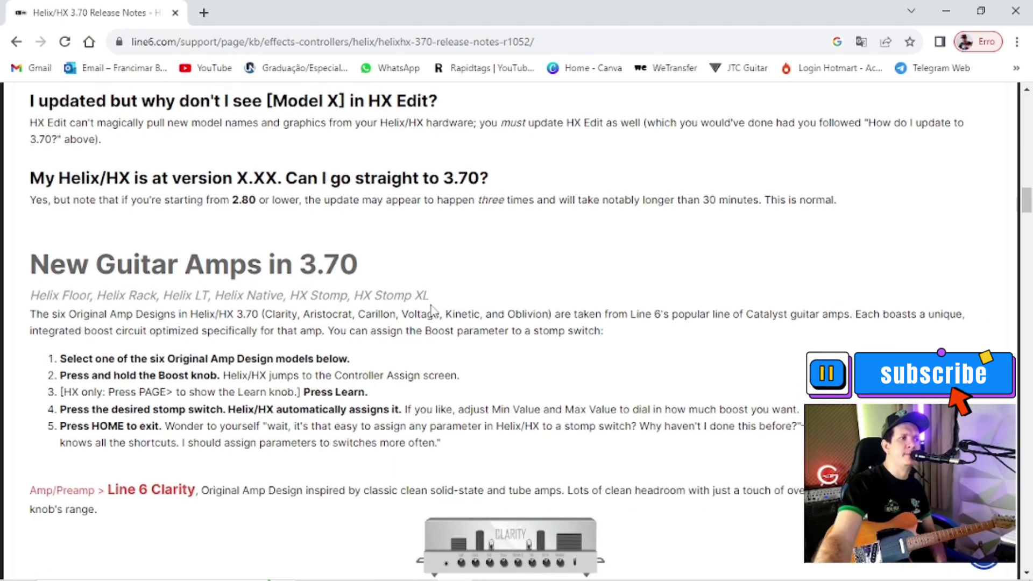
scroll(433, 310, down, 2)
scroll(432, 304, down, 4)
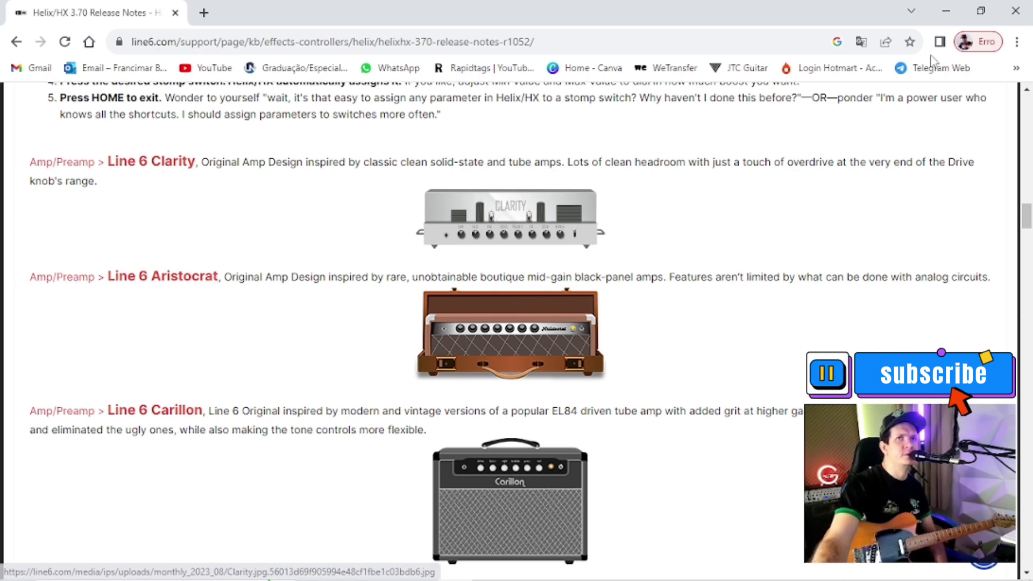
Switch to HX Edit, select the empty block midway along the signal path, and show the guitar Amp models as thumbnails
click(949, 11)
click(829, 567)
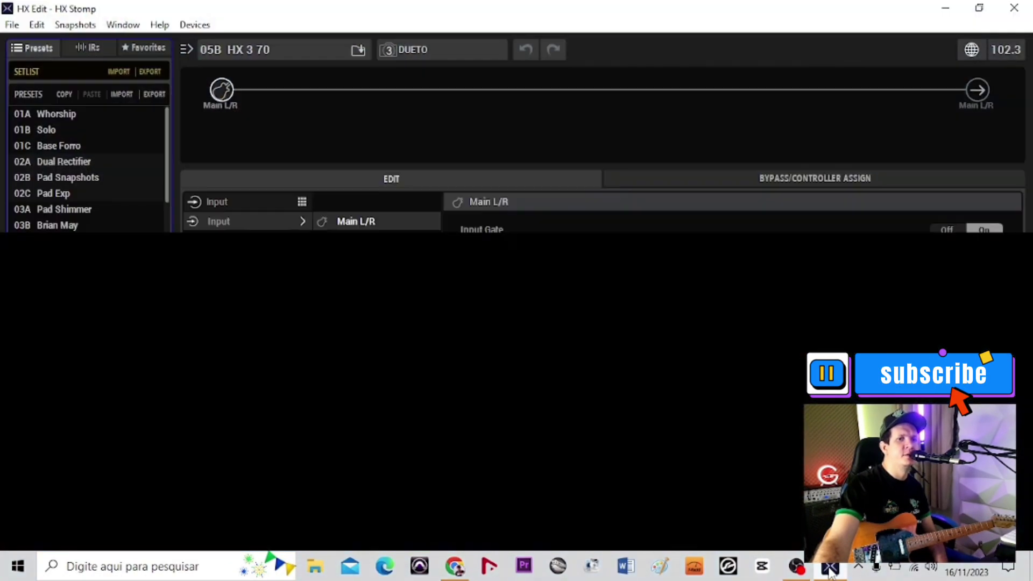
click(558, 90)
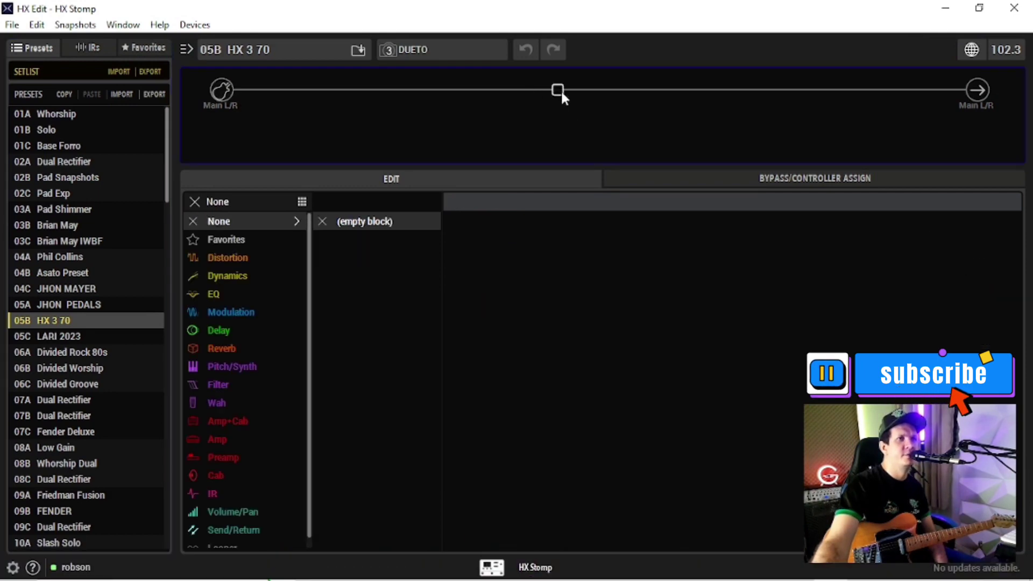
click(234, 439)
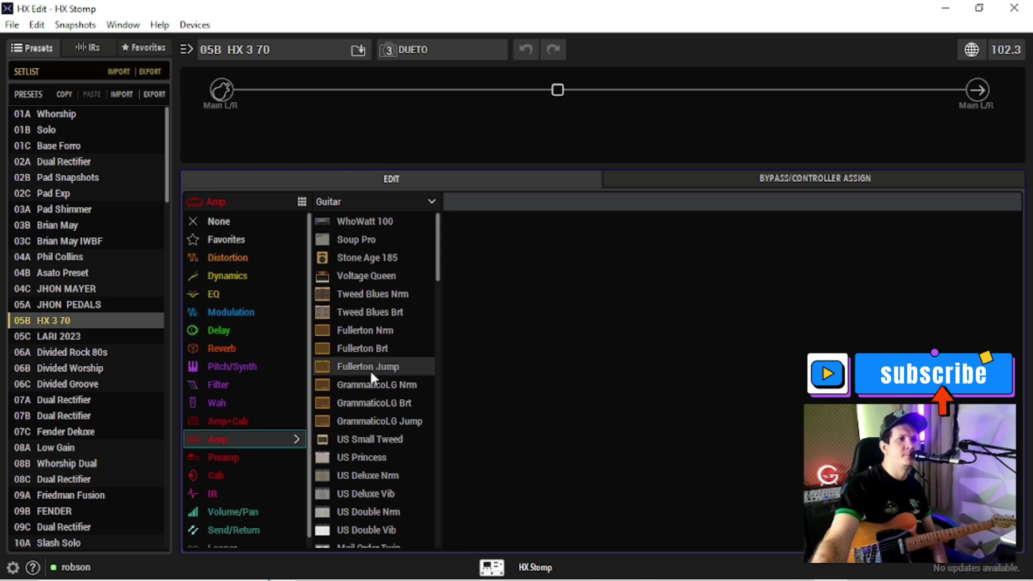
scroll(365, 372, down, 4)
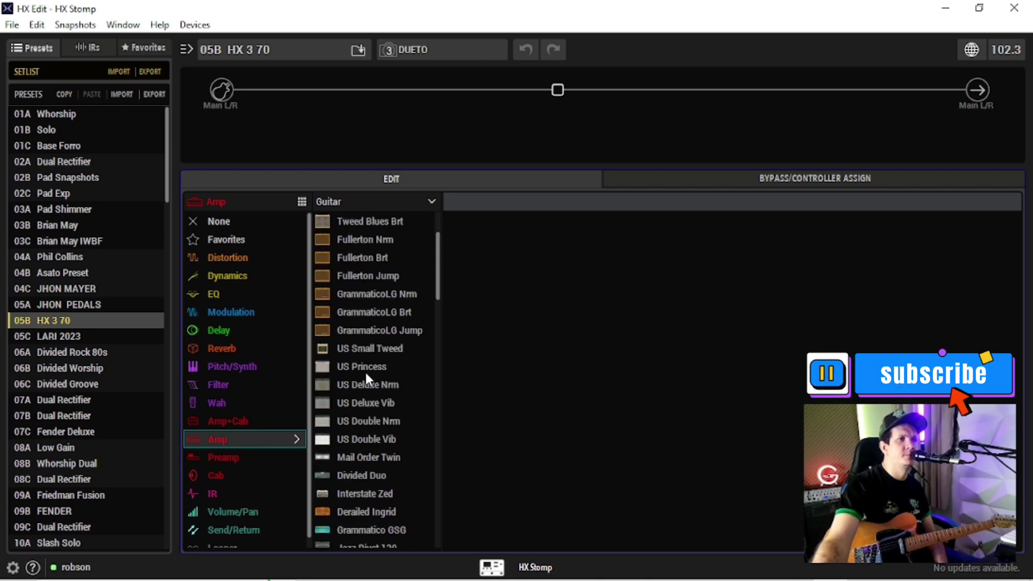
click(301, 203)
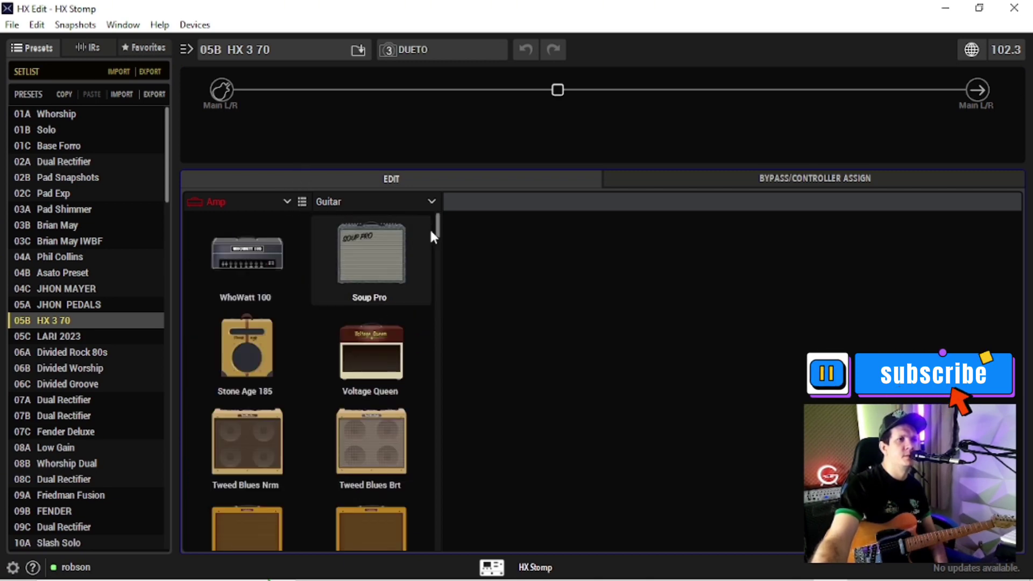
Look through the guitar amp thumbnails, from the Line 6 models at the end back to WhoWatt 100
drag(440, 249, 441, 546)
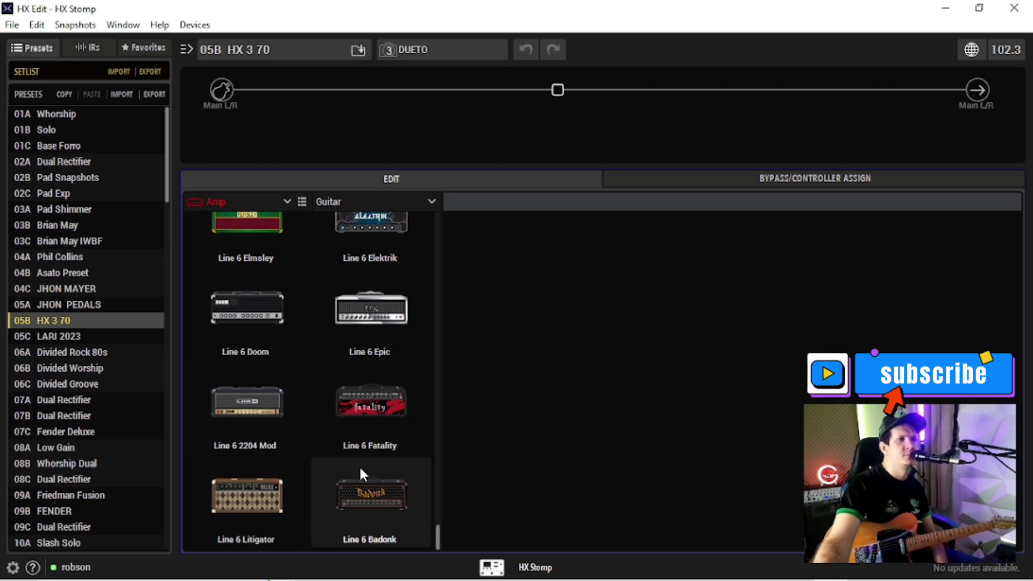
scroll(359, 467, up, 3)
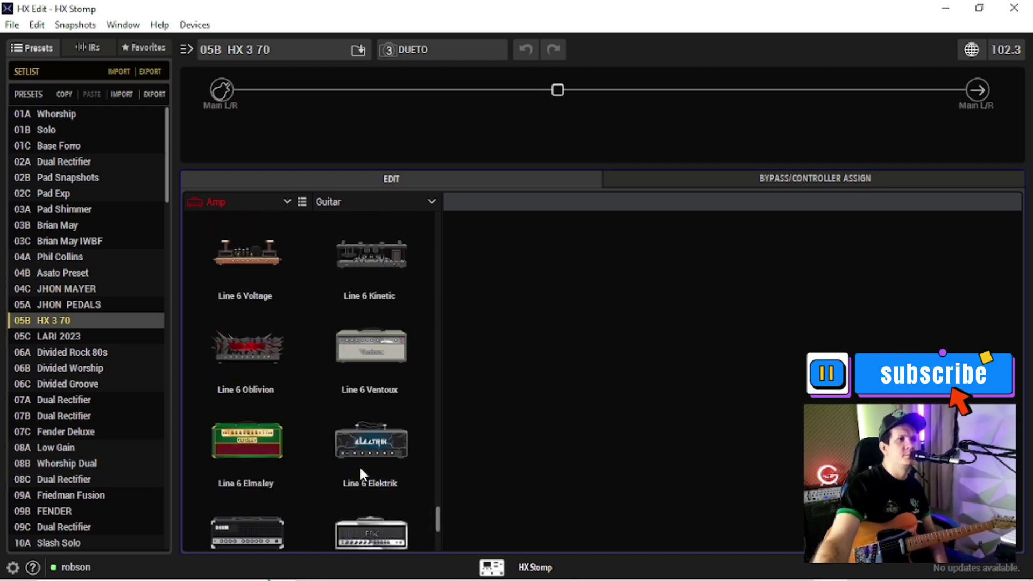
scroll(359, 473, up, 2)
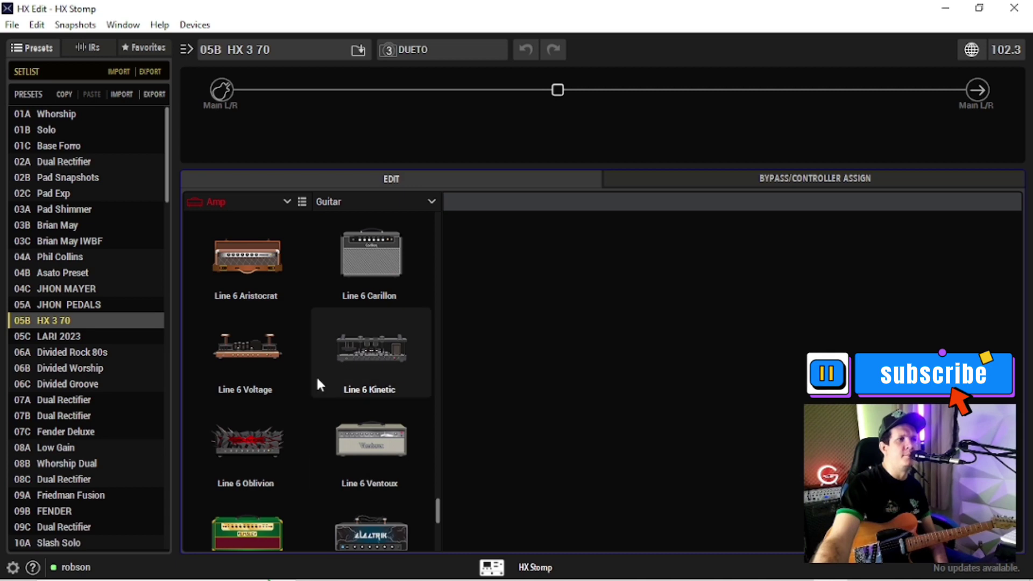
scroll(363, 372, up, 3)
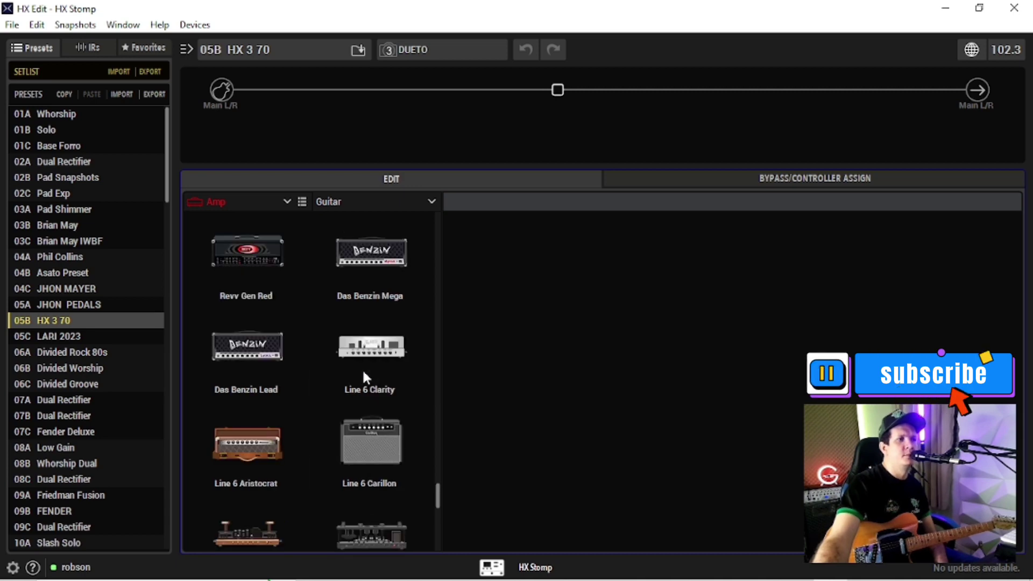
scroll(364, 377, up, 5)
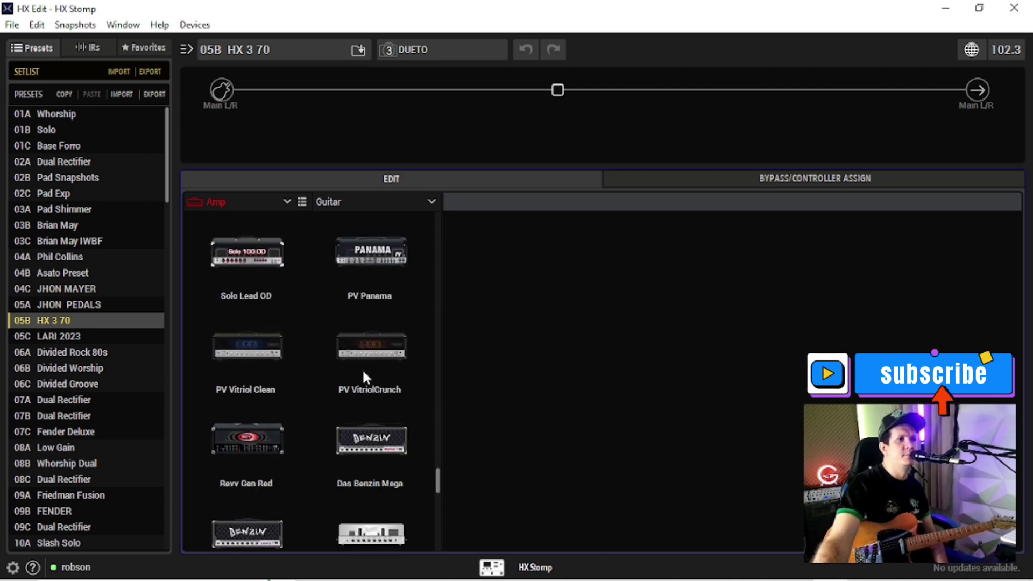
scroll(363, 369, up, 15)
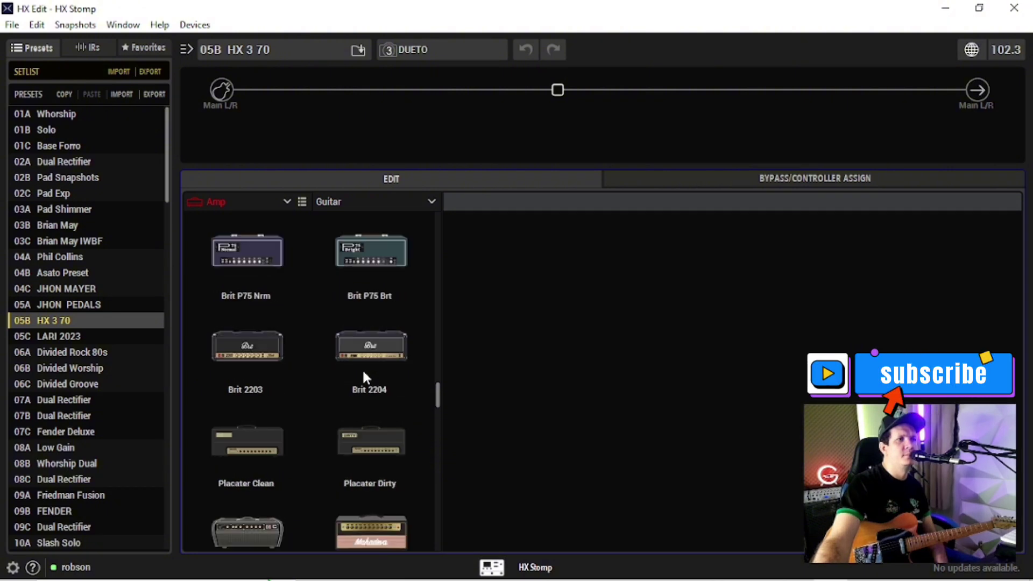
scroll(363, 369, up, 15)
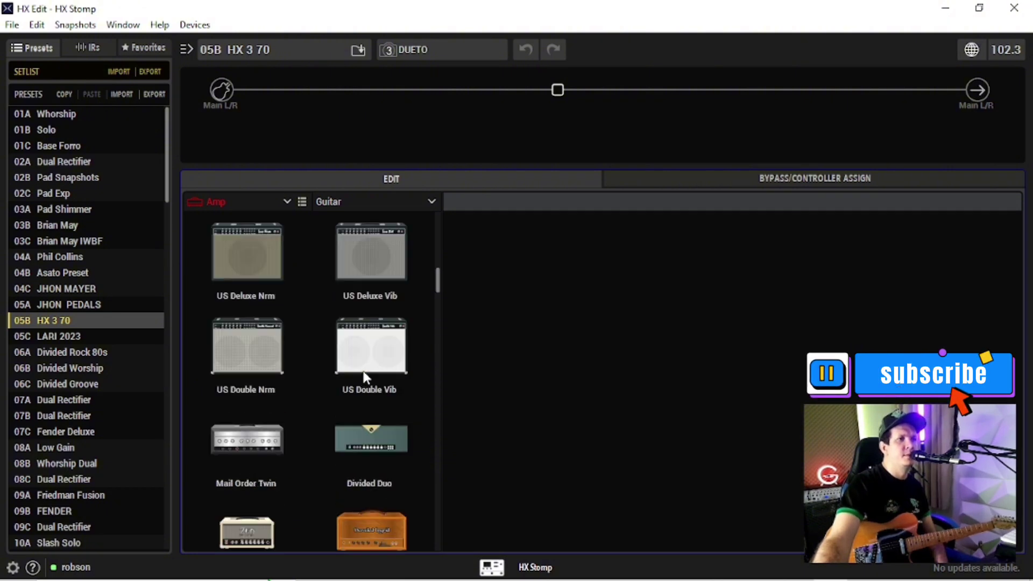
scroll(364, 376, up, 3)
scroll(364, 376, down, 1)
scroll(363, 377, up, 1)
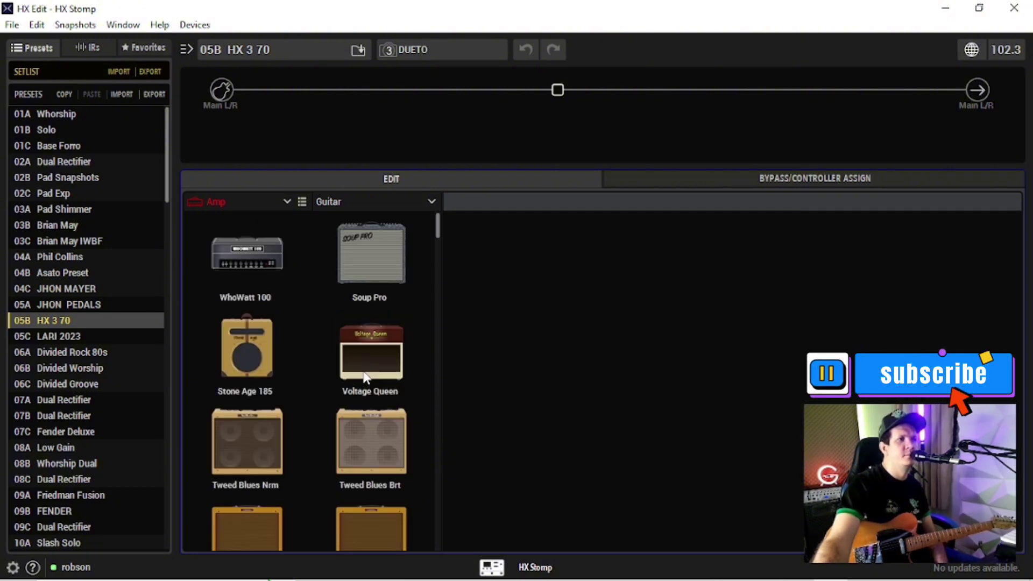
Load the Line 6 Clarity guitar amp into the empty block and change the block type to Amp+Cab
click(301, 203)
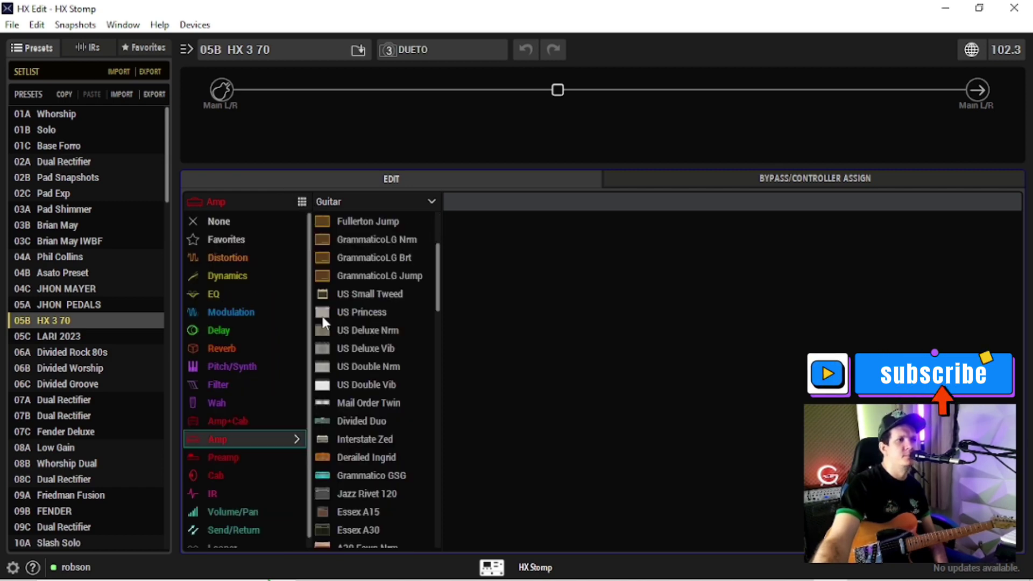
drag(434, 289, 435, 491)
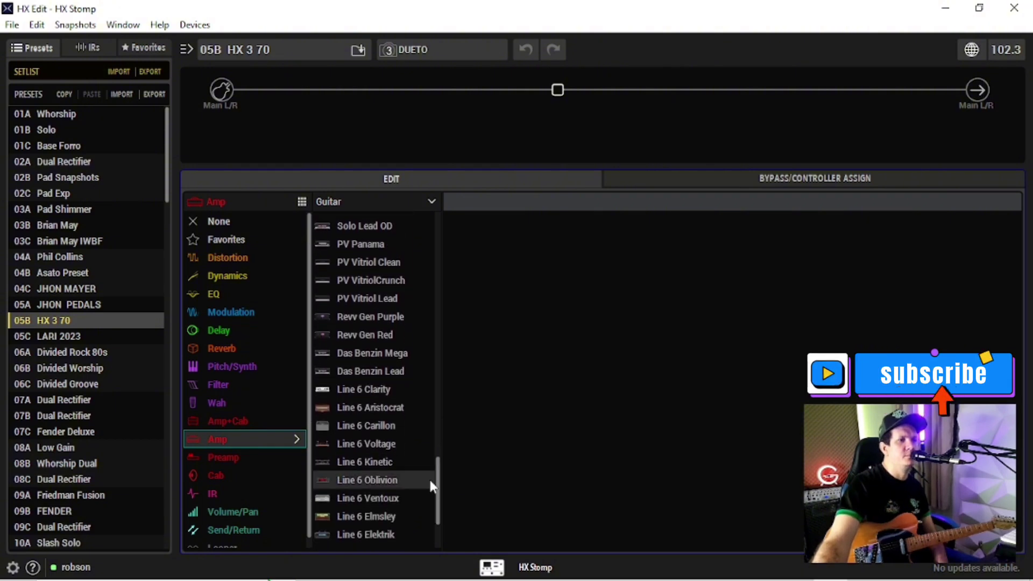
click(360, 386)
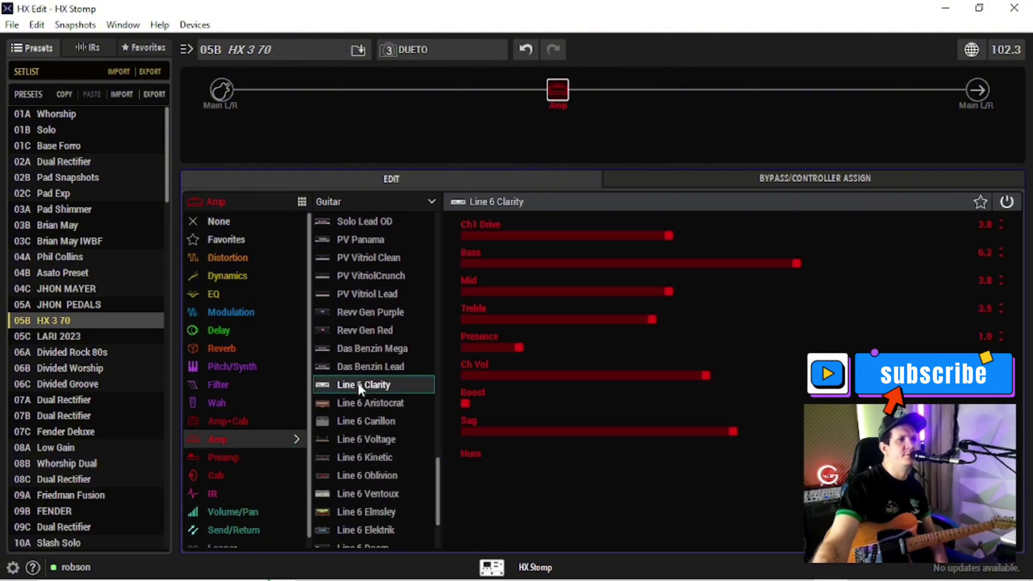
click(301, 202)
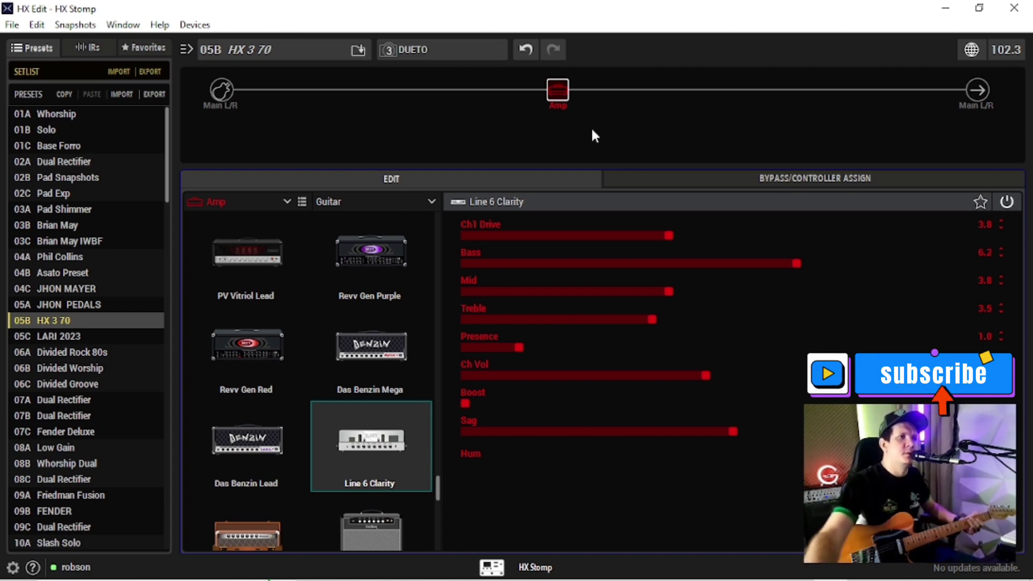
click(287, 202)
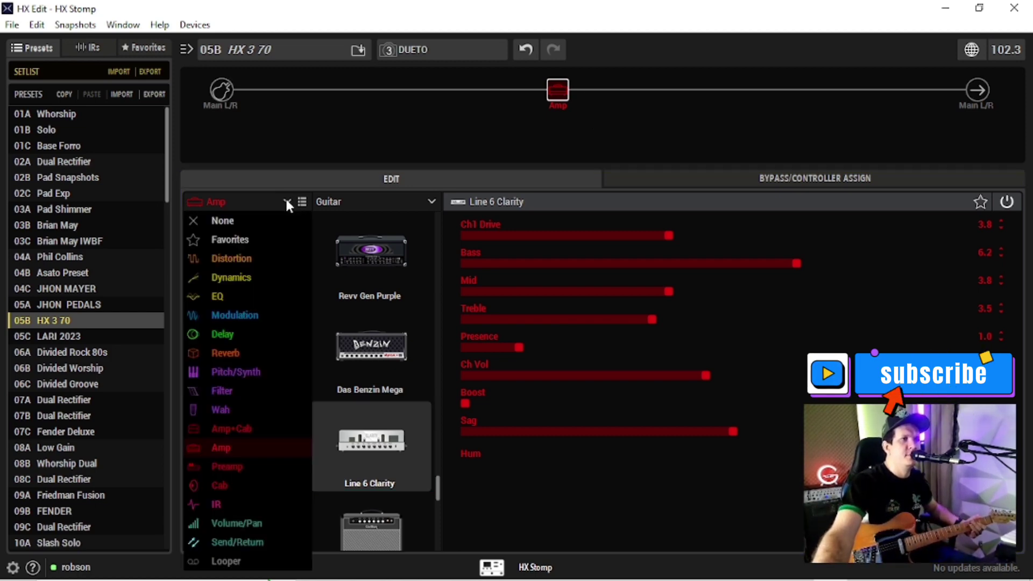
click(241, 428)
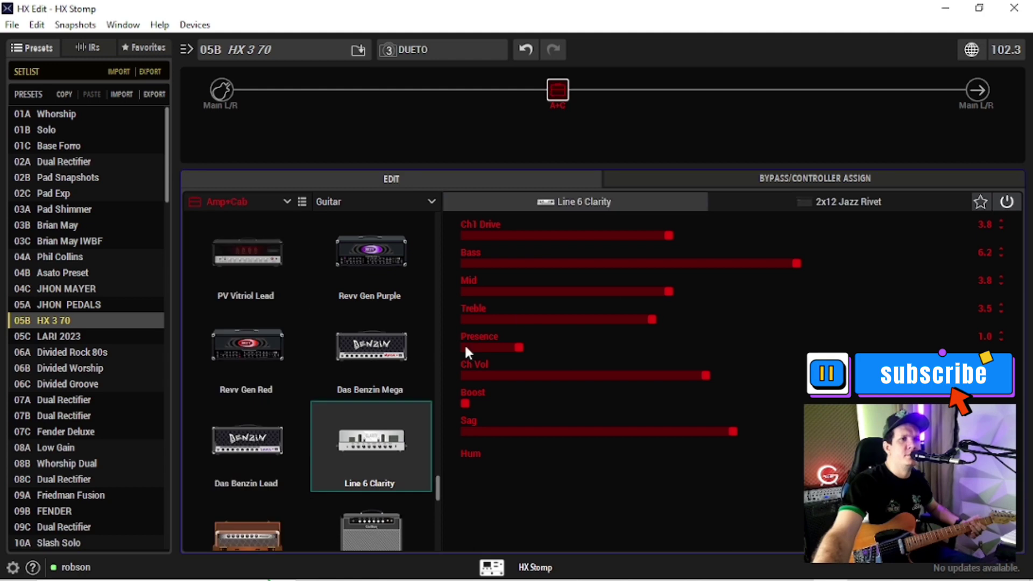
Check the settings of the cab paired with Line 6 Clarity, and compare the block bypassed and active
click(843, 206)
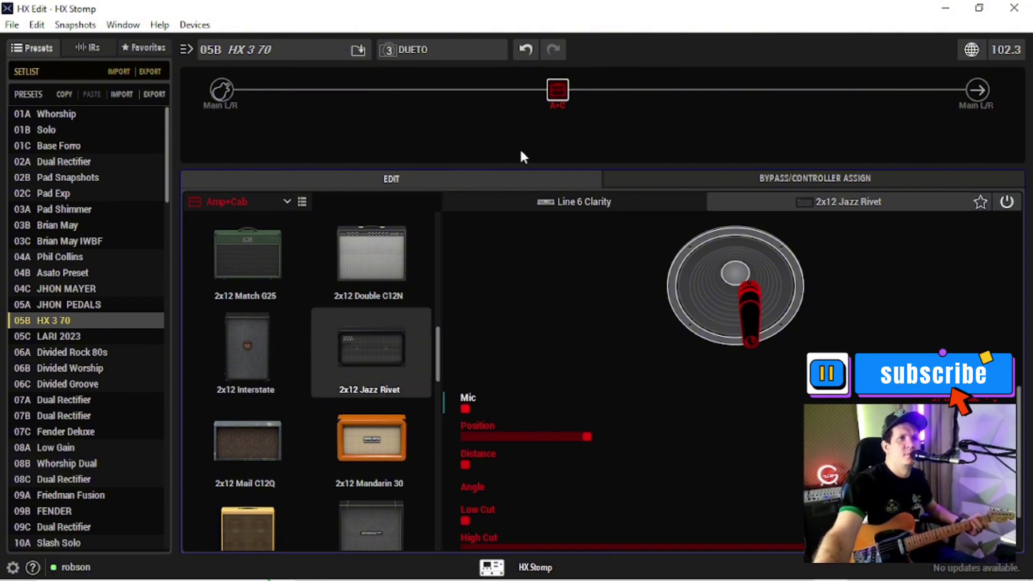
click(559, 86)
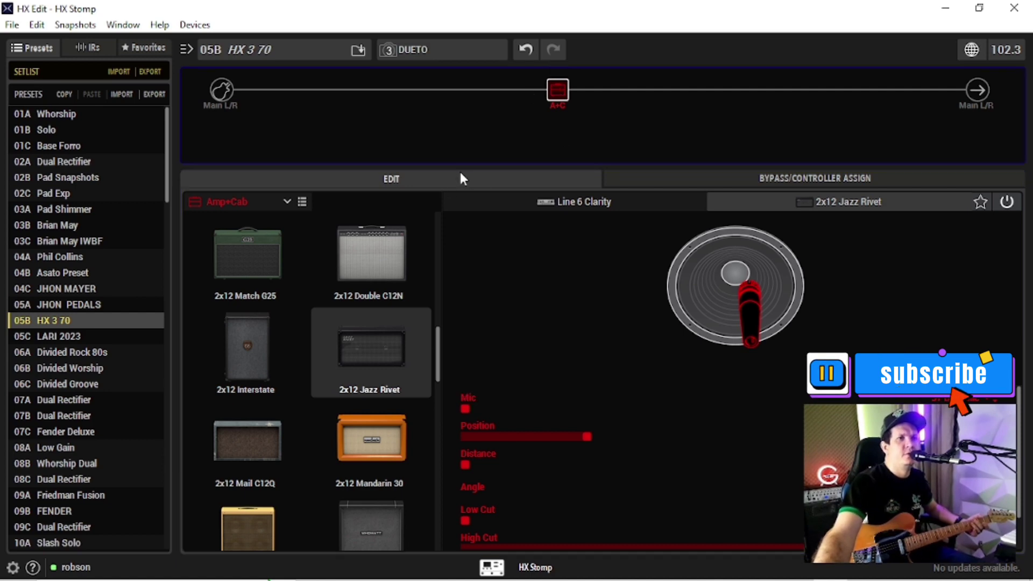
click(544, 208)
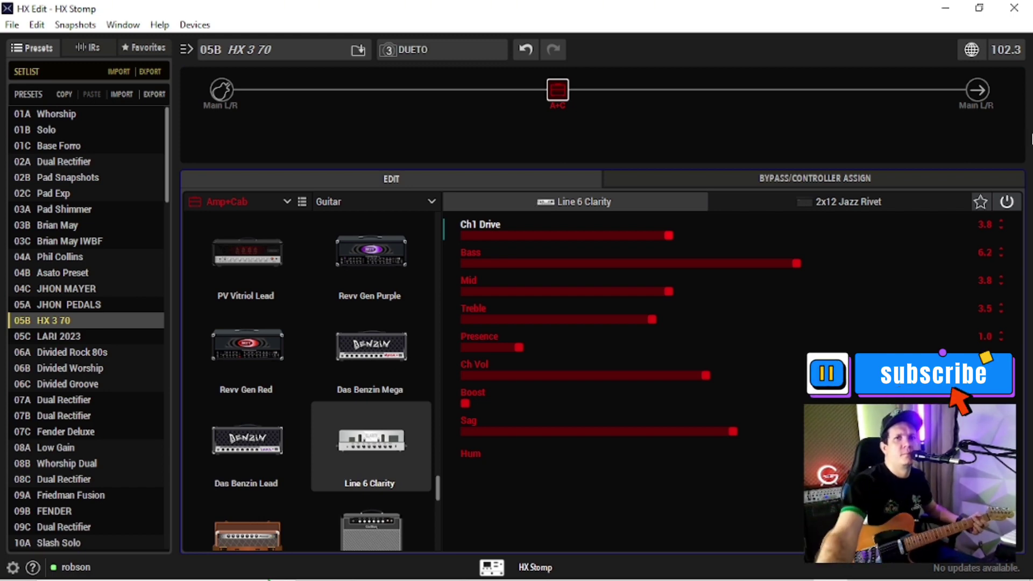
click(1003, 203)
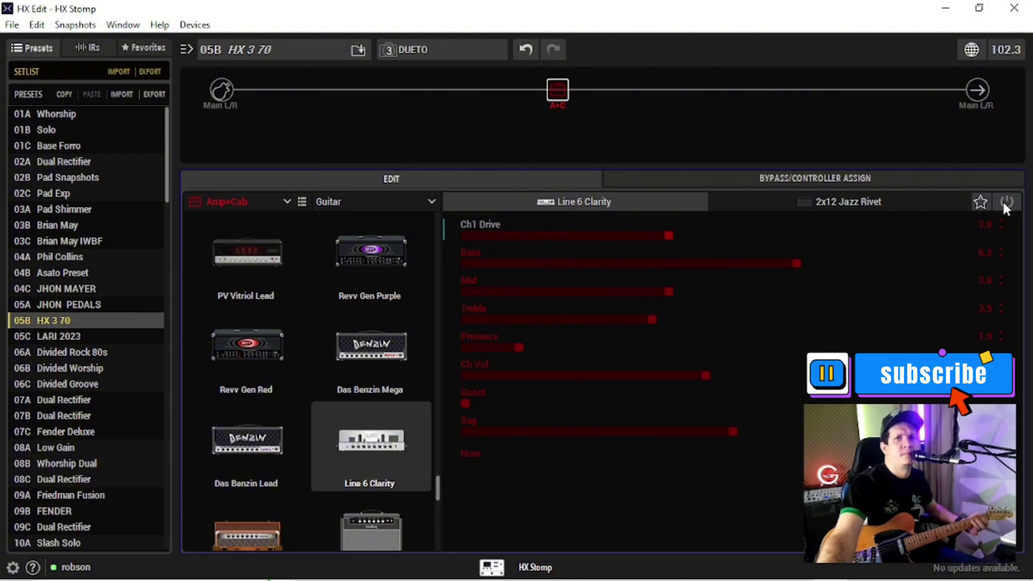
click(1004, 203)
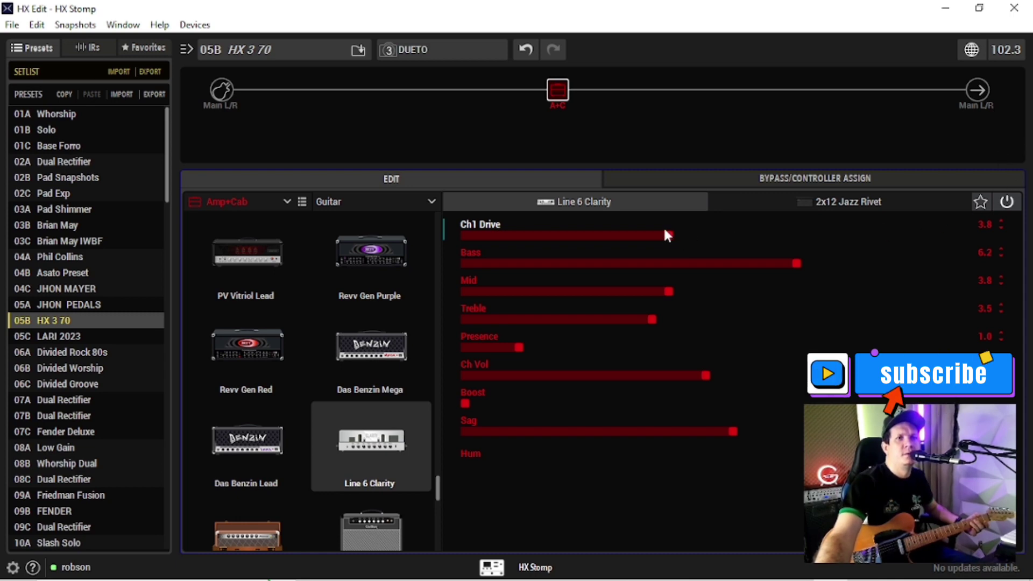
Set the Line 6 Clarity amp's Ch1 Drive to 6.8 and raise its Ch Vol
drag(669, 235, 830, 232)
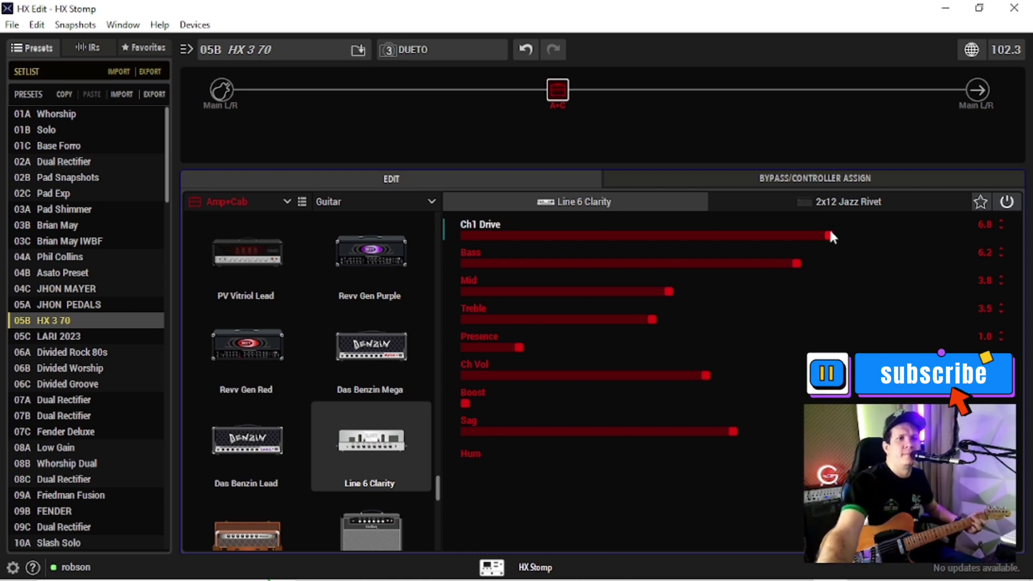
click(709, 379)
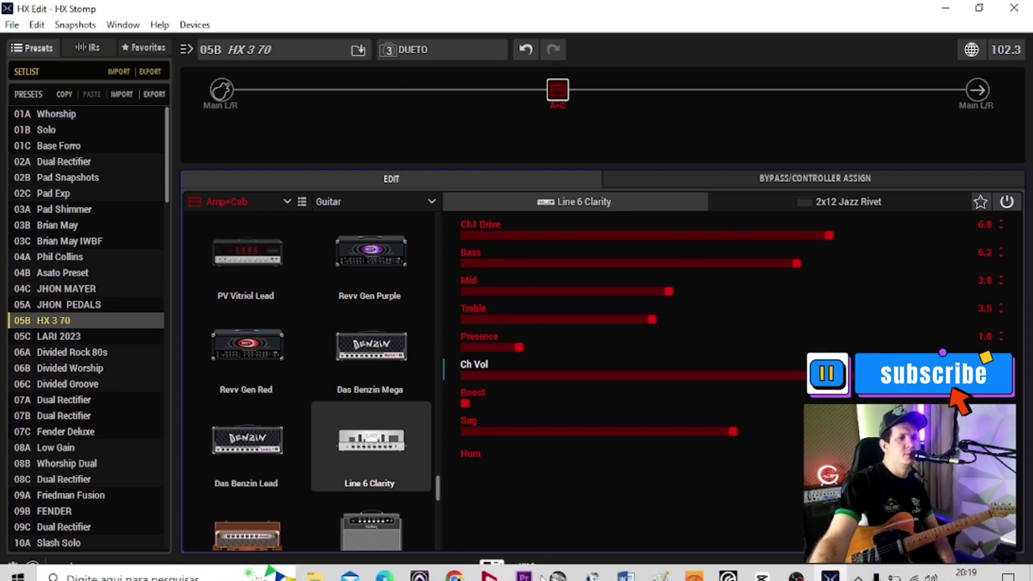
Consult the new amp descriptions in the Chrome release notes and return to HX Edit
click(458, 574)
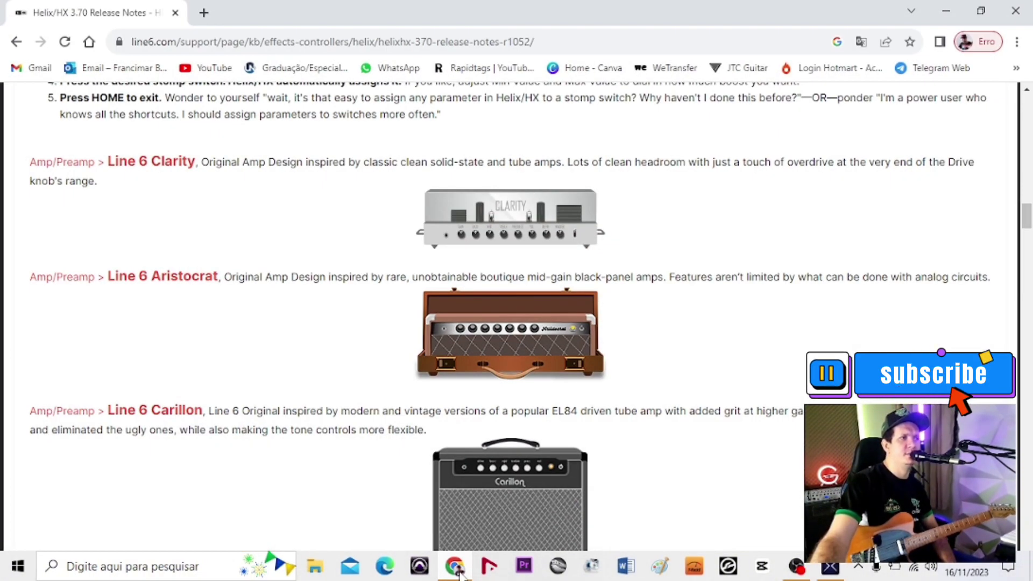
click(458, 575)
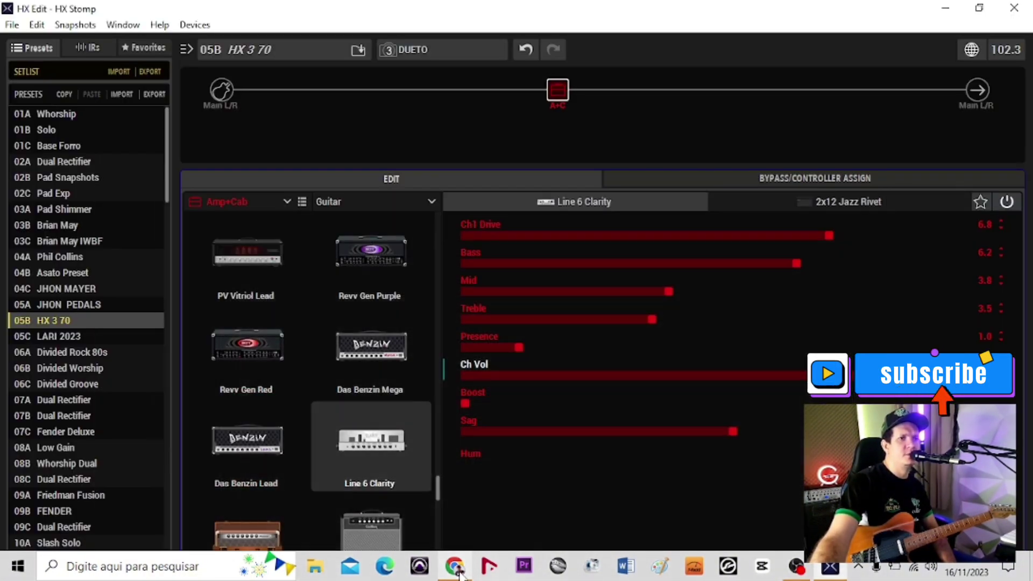
Load the Line 6 Aristocrat guitar amp into the Amp+Cab block and raise its Ch Vol and Boost
scroll(331, 422, down, 1)
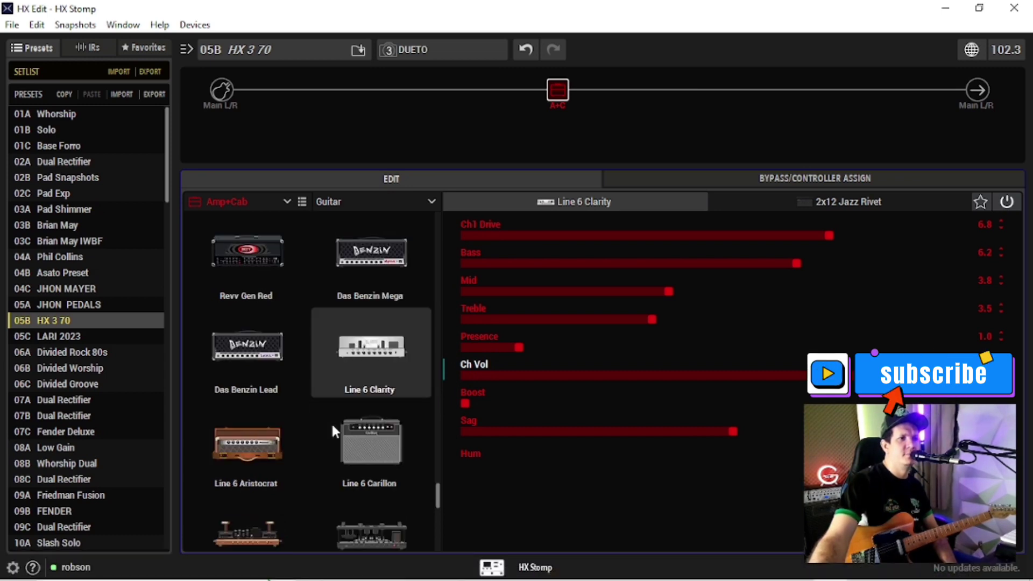
click(263, 444)
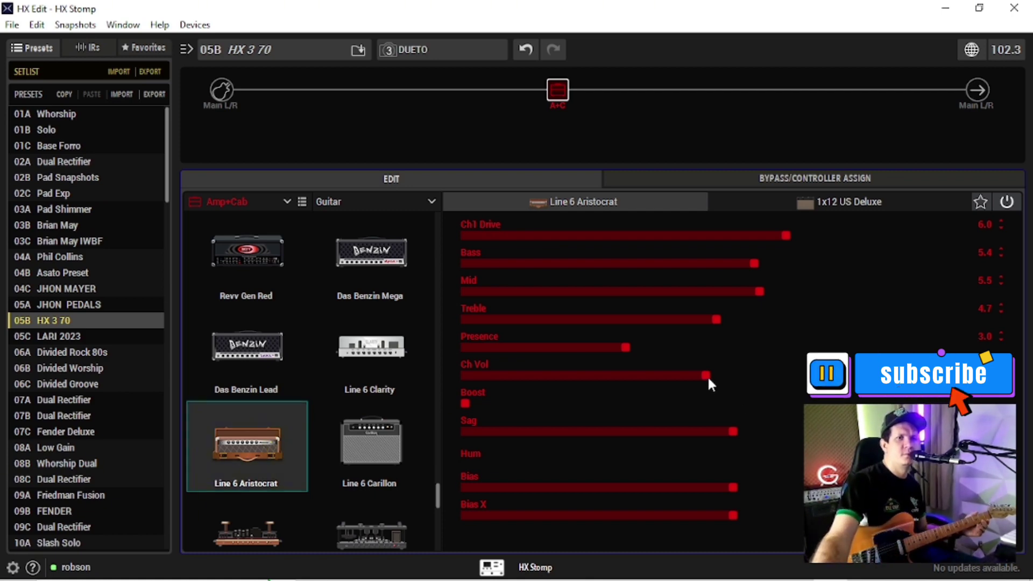
drag(708, 376, 748, 376)
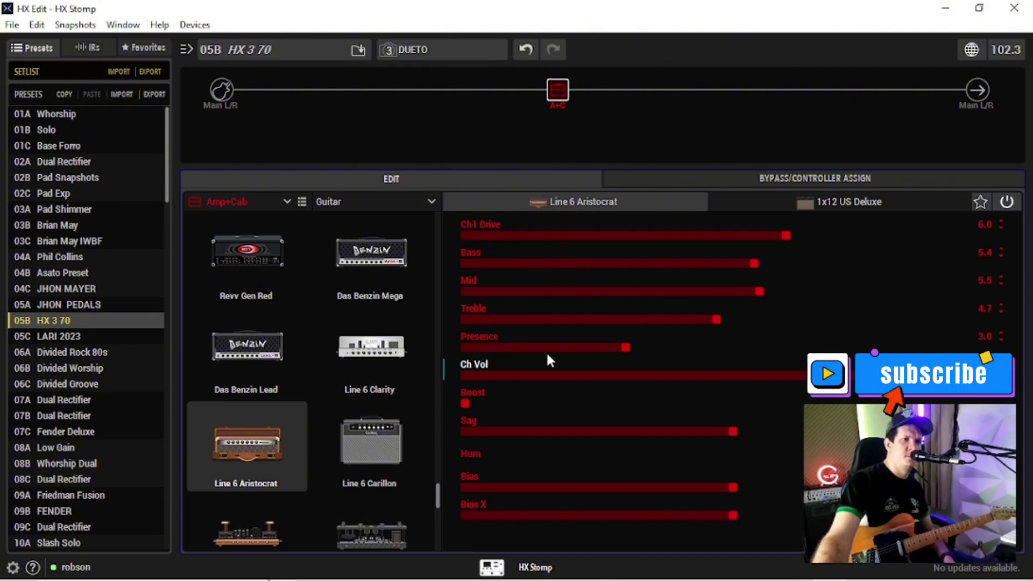
drag(464, 403, 545, 403)
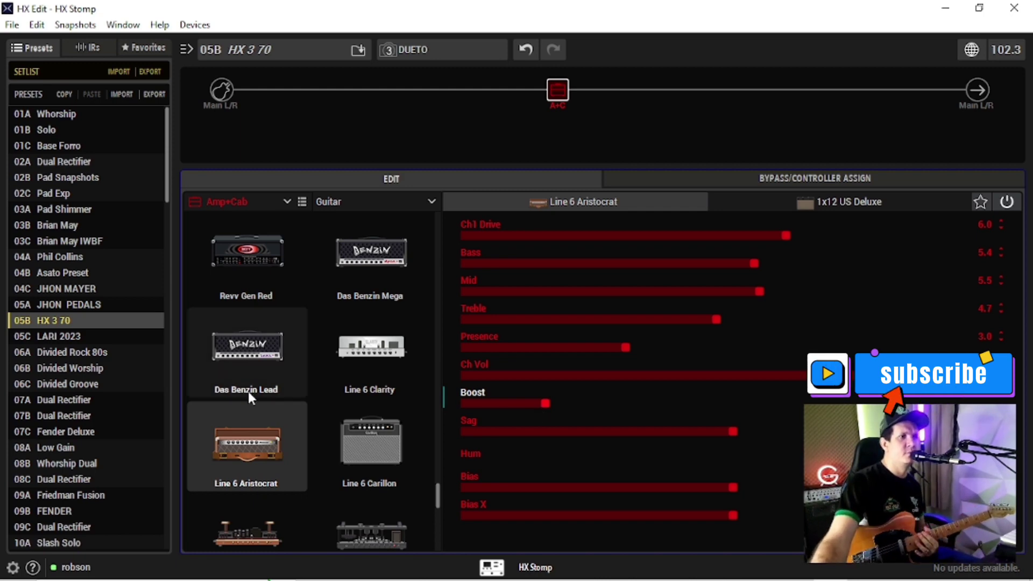
Read the Line 6 Carillon description in the Chrome release notes and return to HX Edit
mouse_move(440, 577)
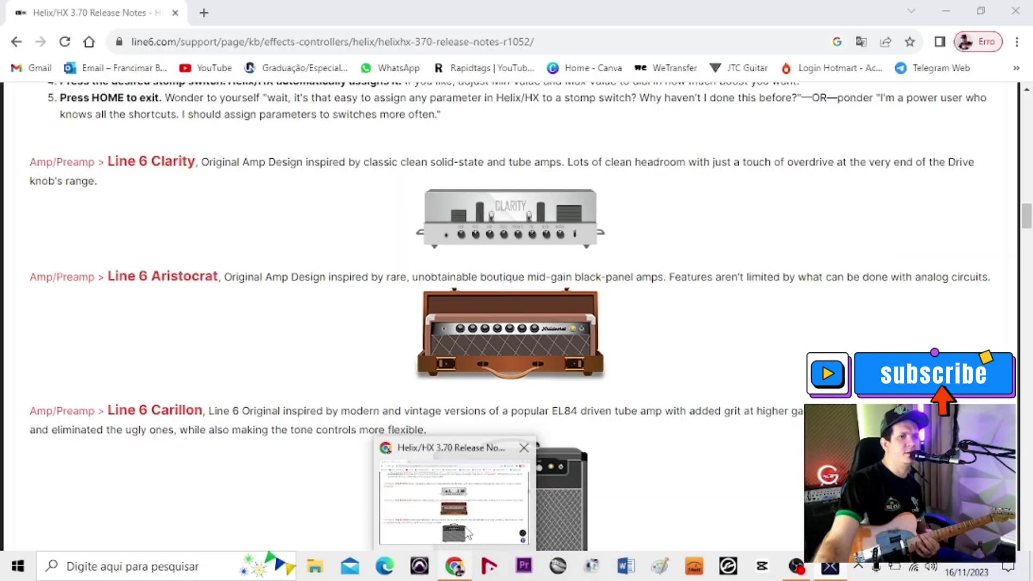
click(522, 444)
scroll(522, 444, down, 3)
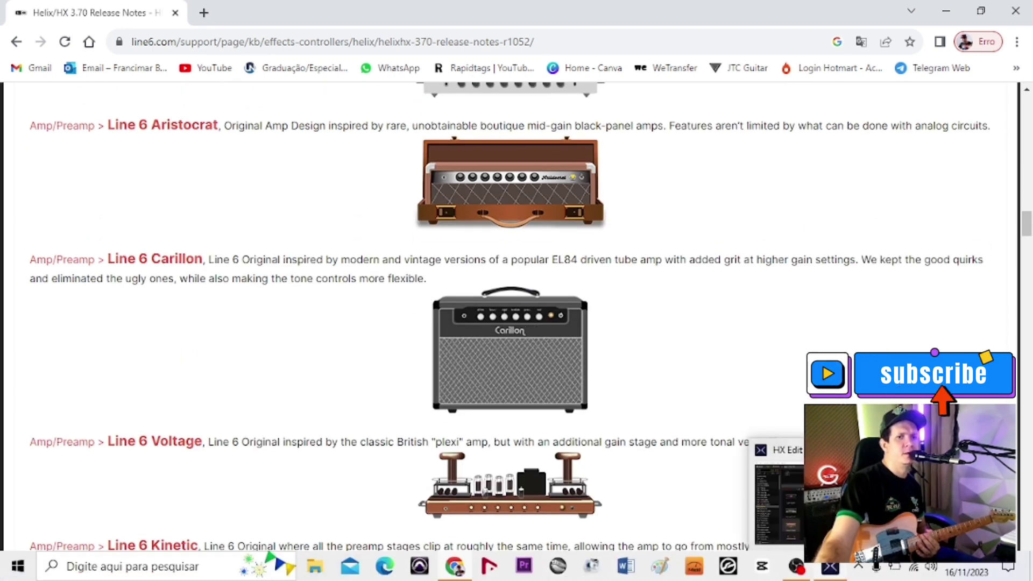
click(830, 568)
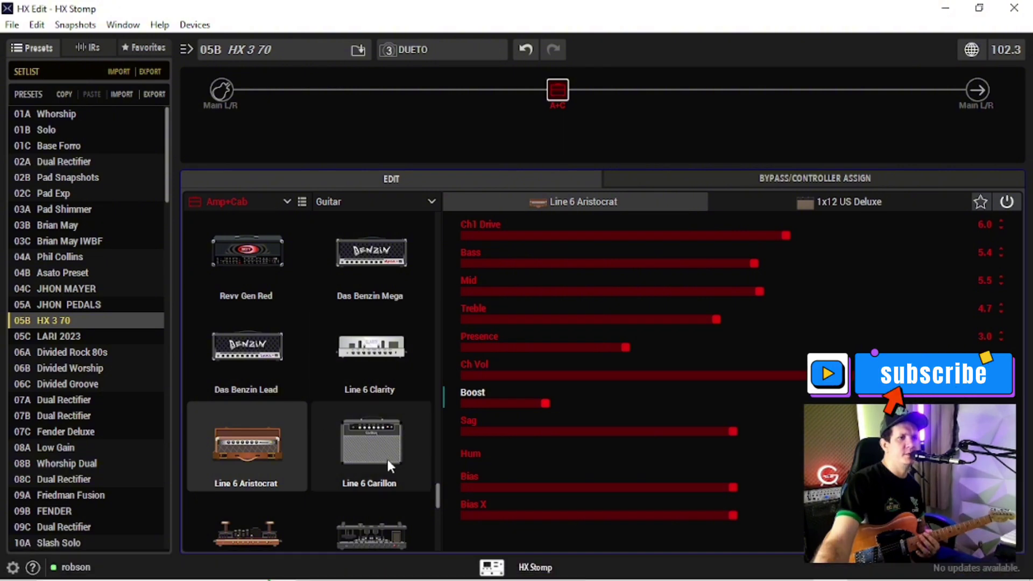
Load the Line 6 Carillon amp with Ch1 Drive at 5.9 and its Ch Vol and Boost raised
click(383, 437)
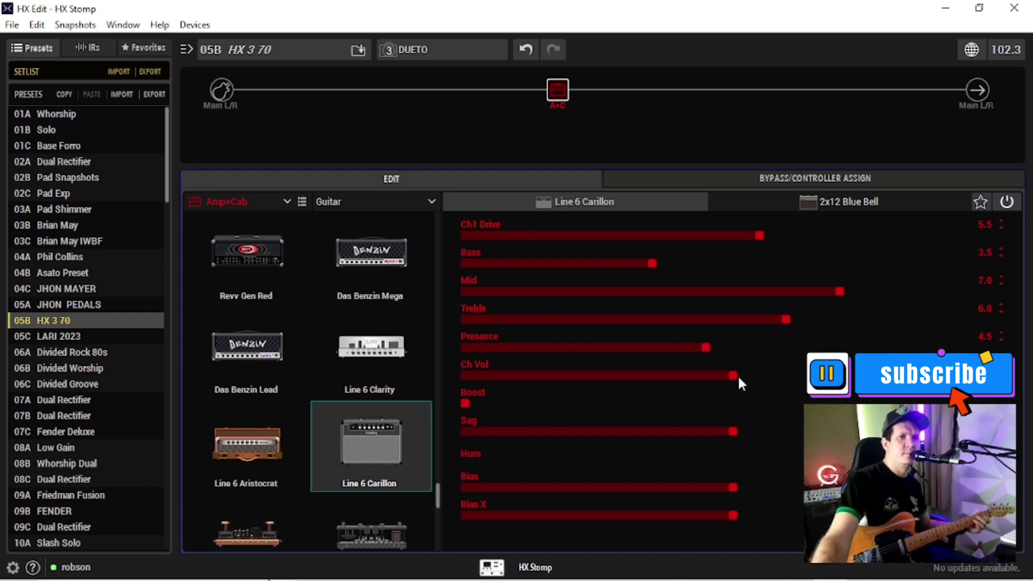
drag(734, 375, 823, 375)
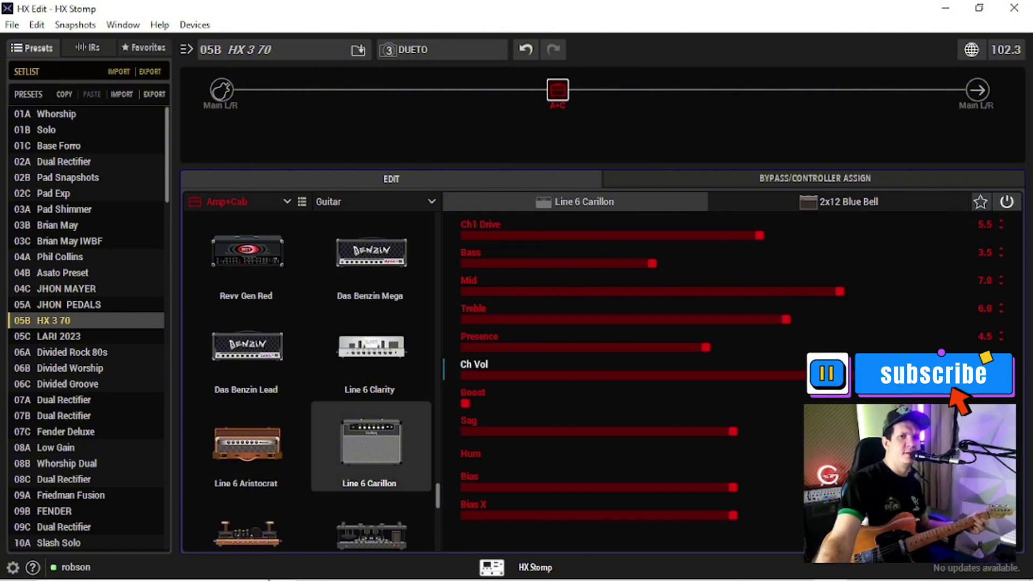
drag(760, 235, 781, 235)
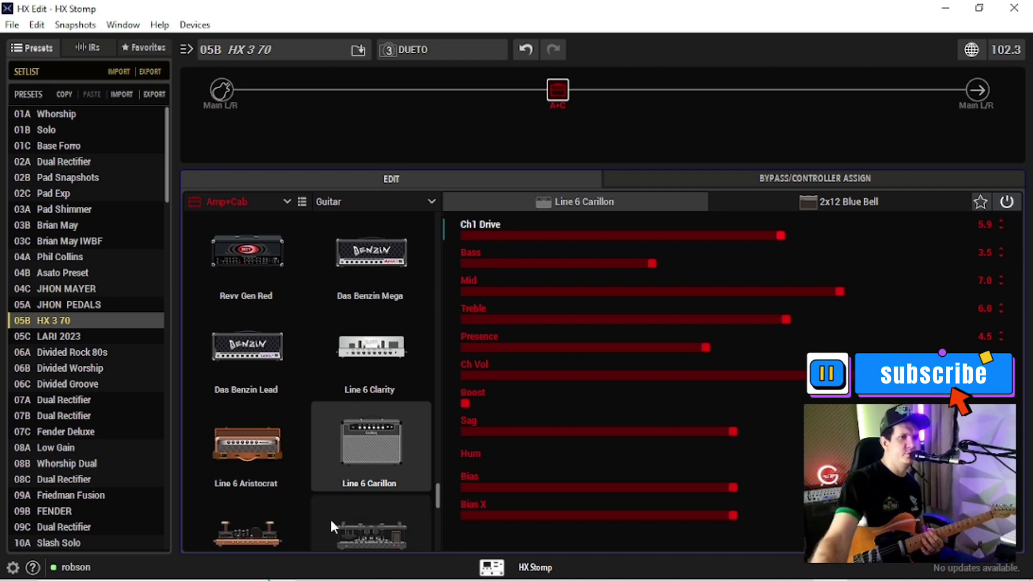
drag(463, 401, 627, 407)
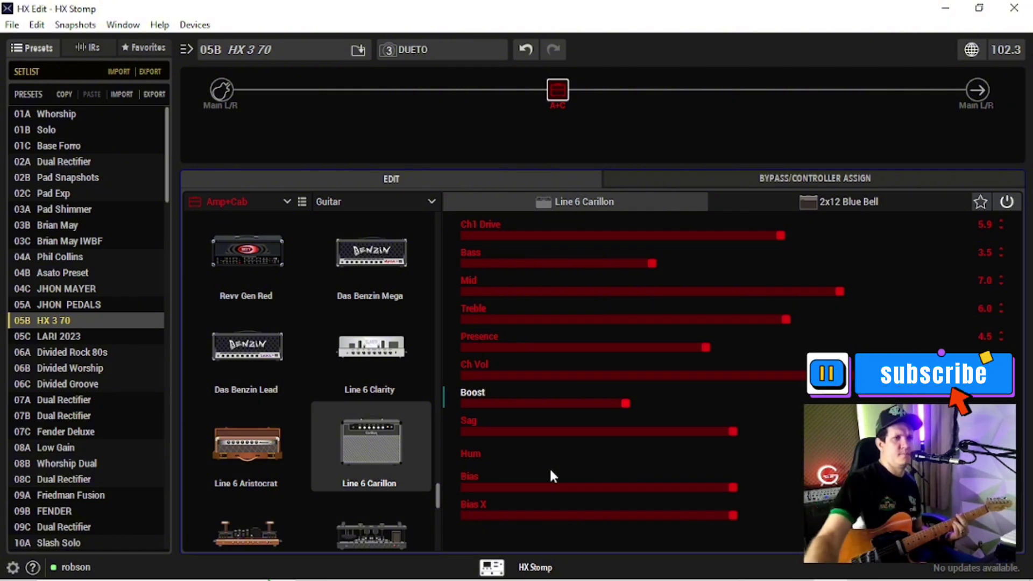
drag(622, 400, 575, 410)
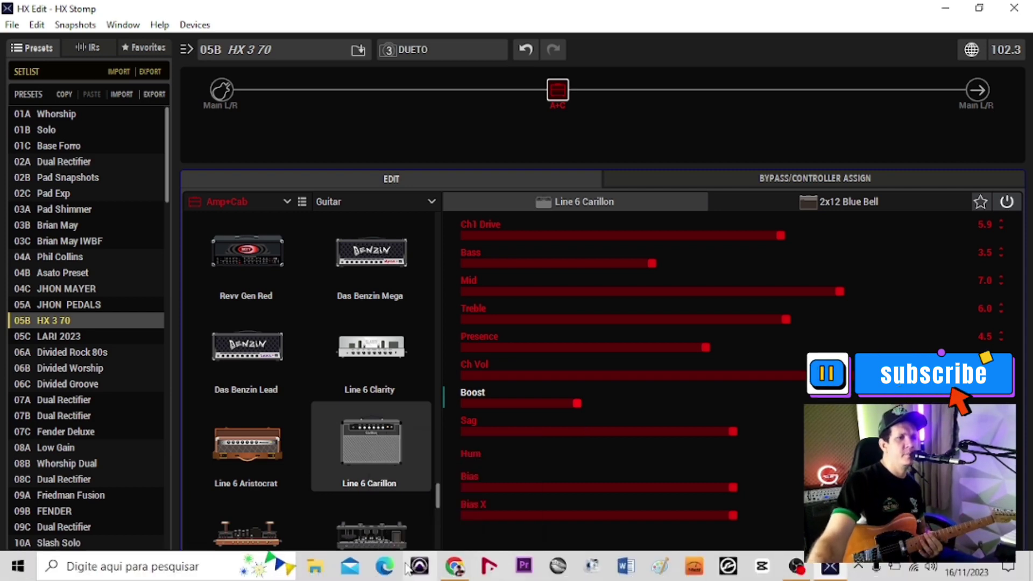
Read the Line 6 Voltage description in the Chrome release notes and return to HX Edit
mouse_move(454, 566)
click(471, 500)
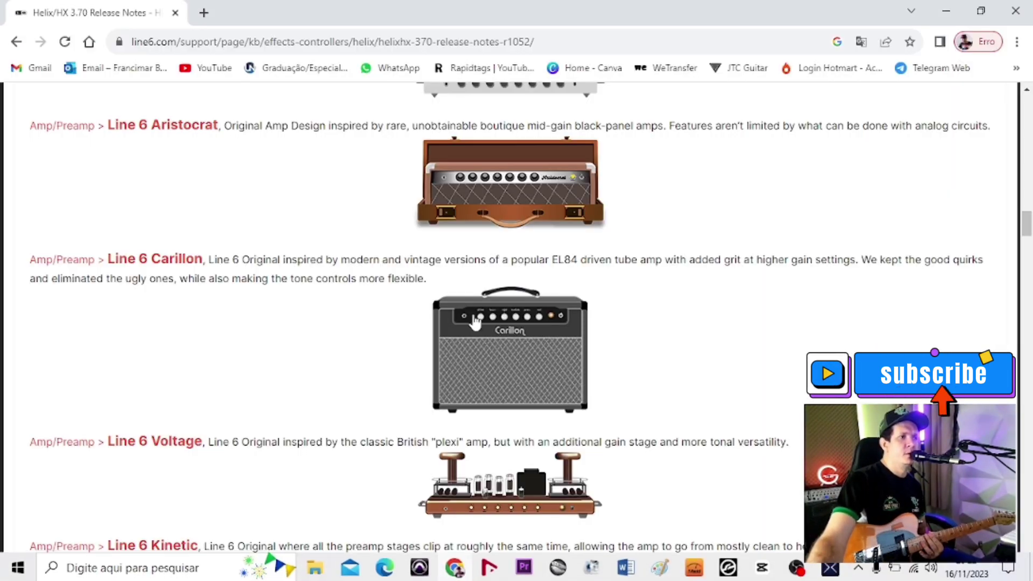
scroll(473, 322, down, 4)
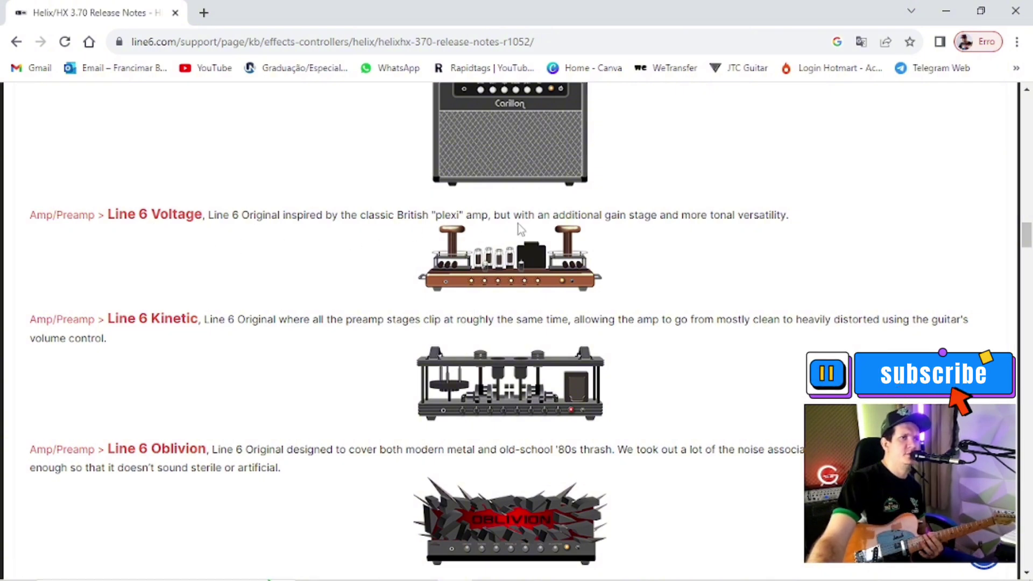
mouse_move(581, 577)
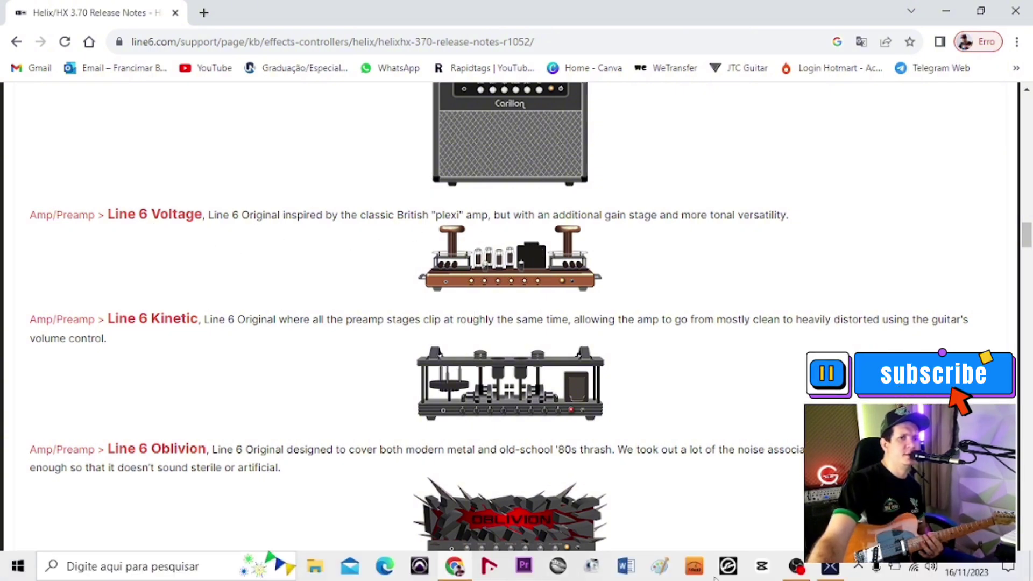
click(830, 566)
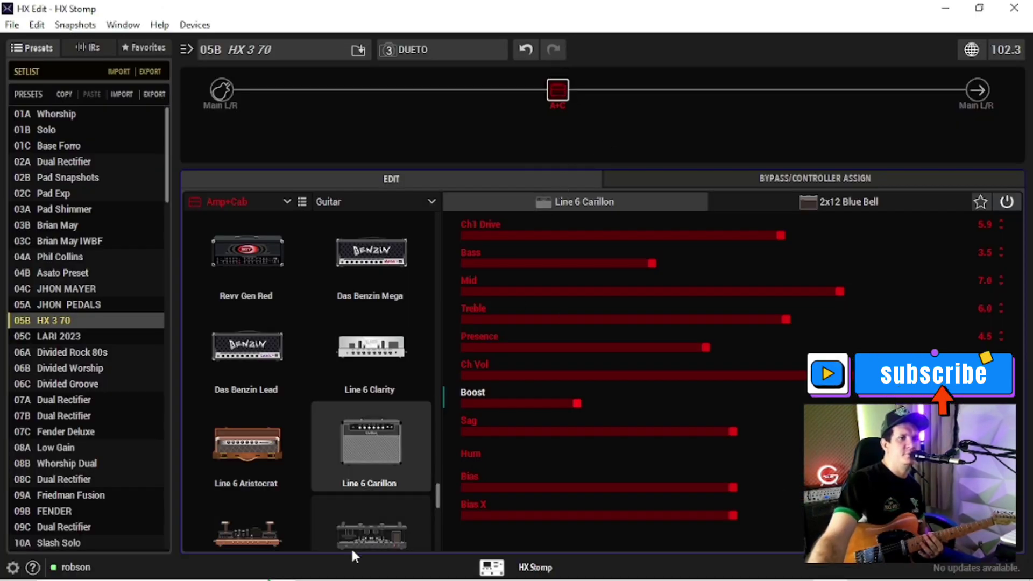
Load the Line 6 Voltage guitar amp into the block and raise its Ch Vol and Boost
scroll(347, 439, down, 1)
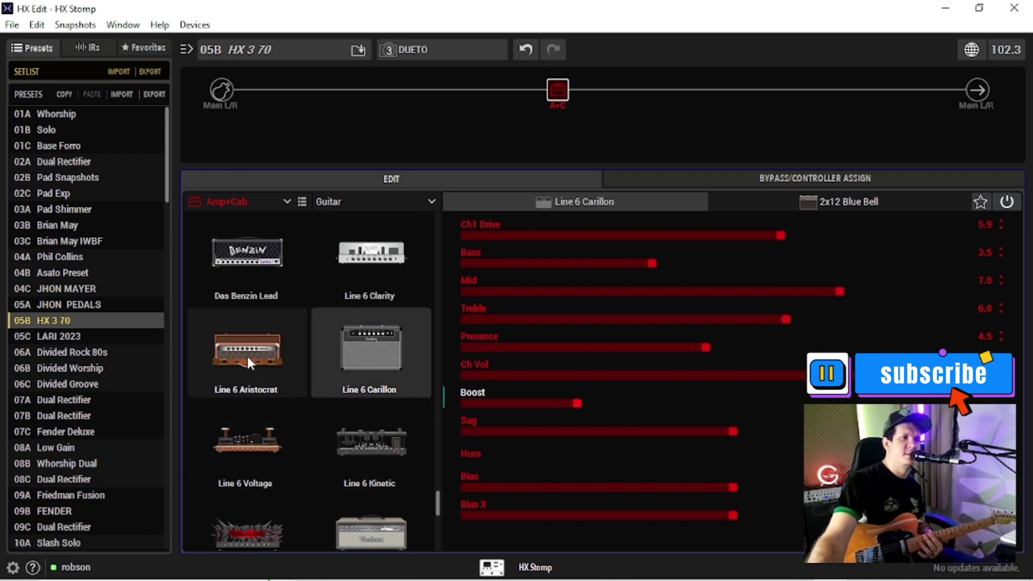
click(245, 441)
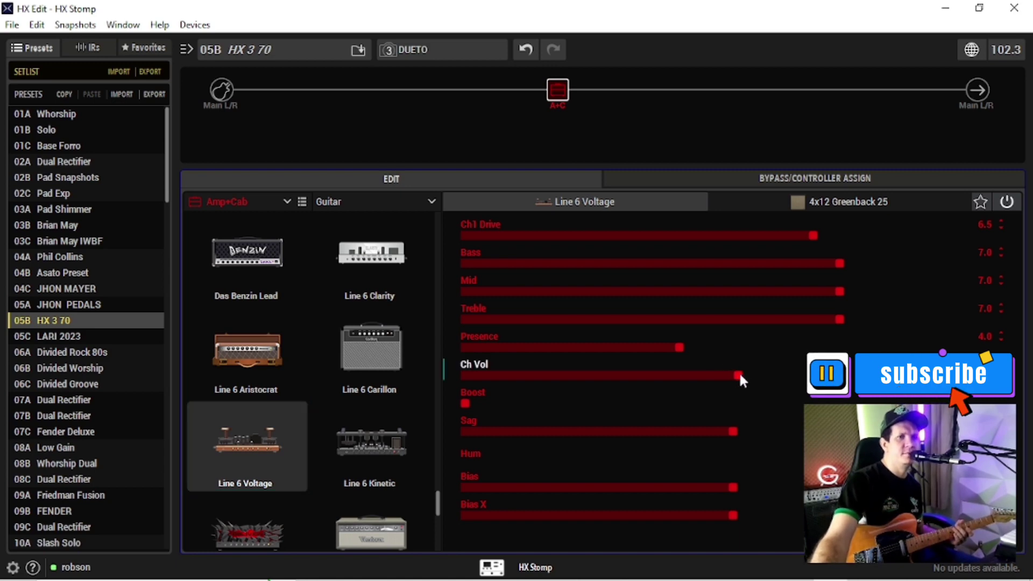
drag(737, 373, 823, 375)
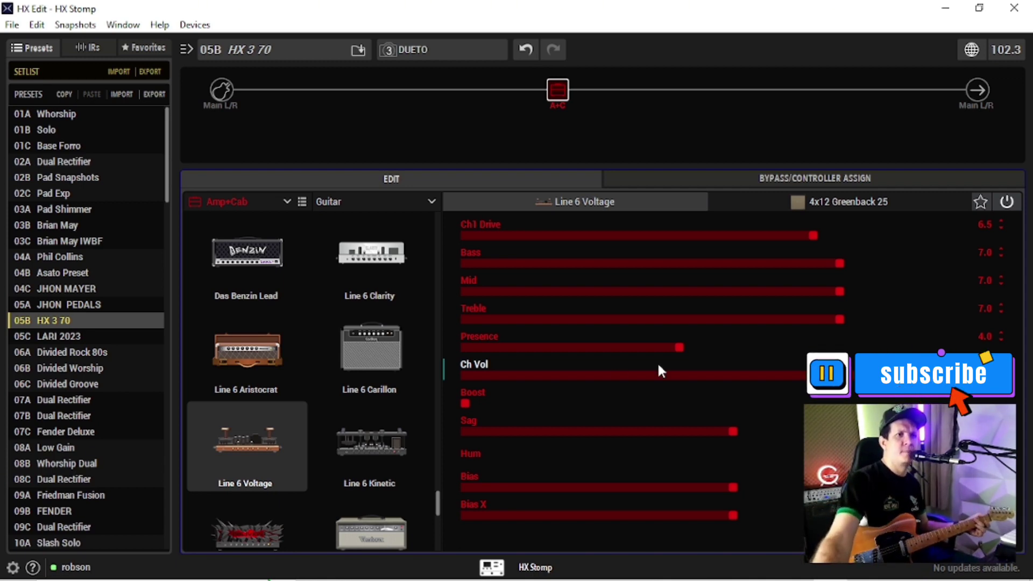
drag(473, 402, 516, 409)
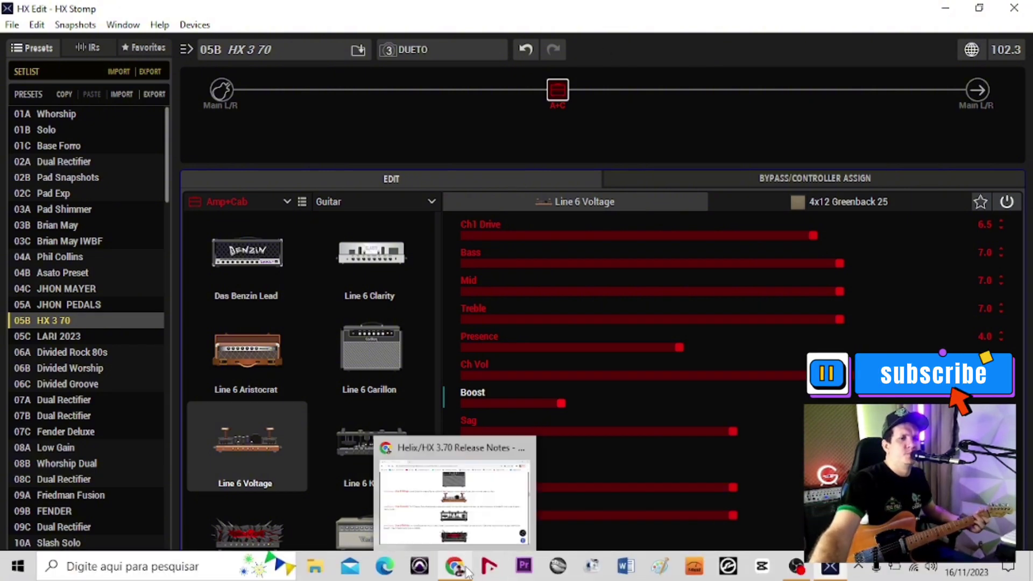
Read the Line 6 Kinetic description in the Chrome release notes and return to HX Edit
click(456, 568)
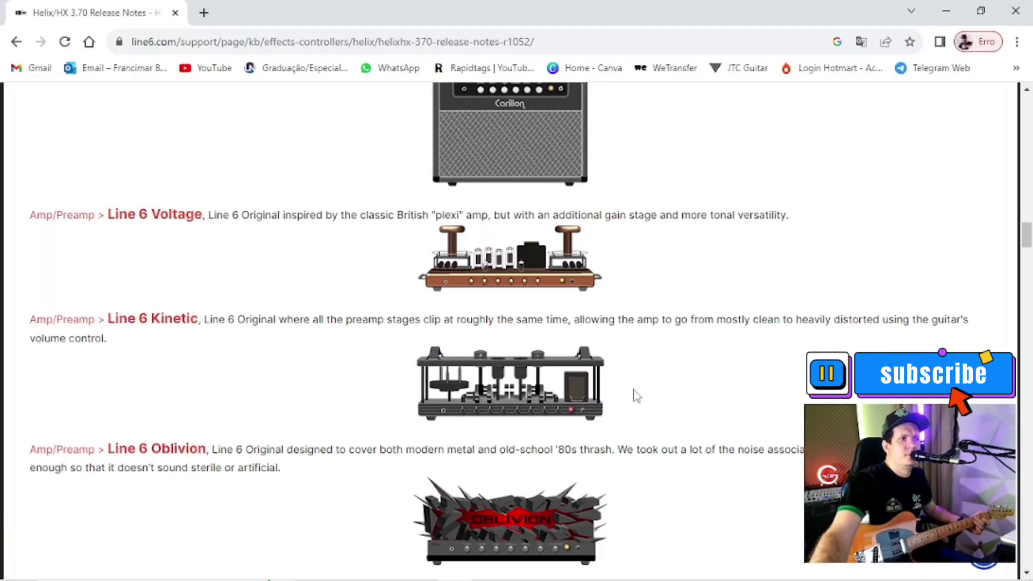
scroll(634, 396, down, 2)
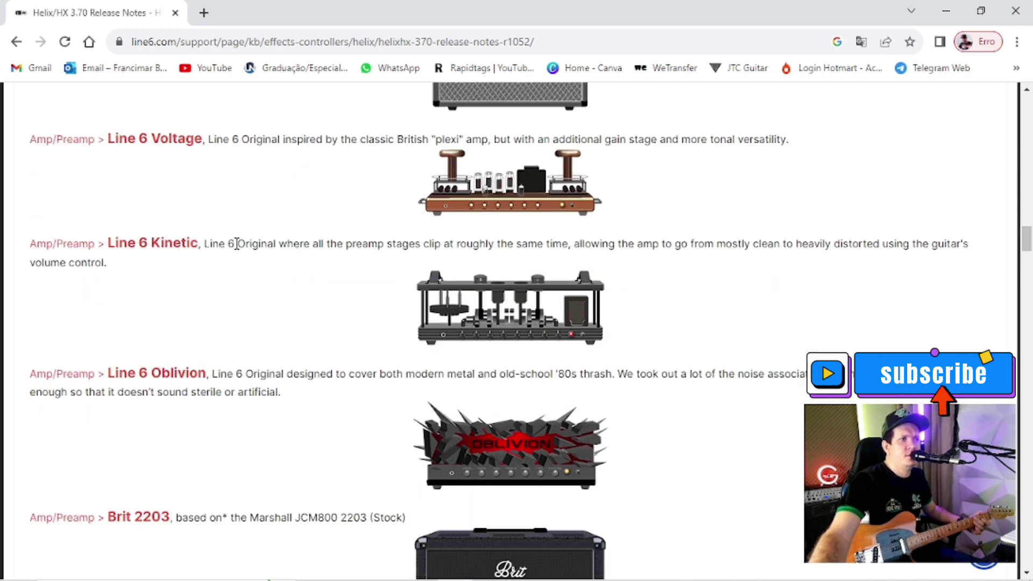
scroll(524, 319, down, 2)
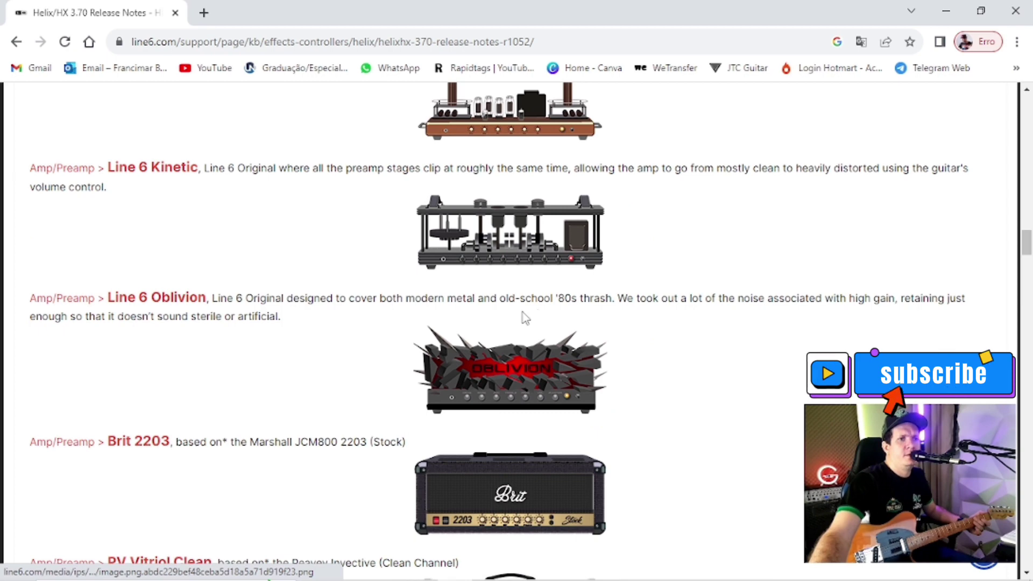
click(948, 13)
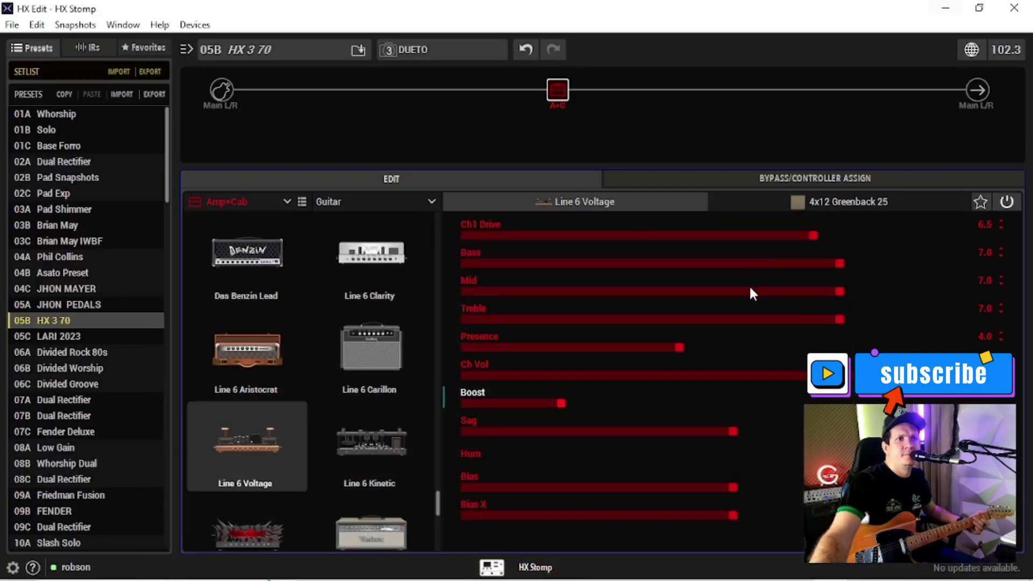
Load the Line 6 Kinetic amp with Ch1 Drive at 6.3 and its Ch Vol and Boost raised
click(378, 442)
scroll(378, 444, down, 2)
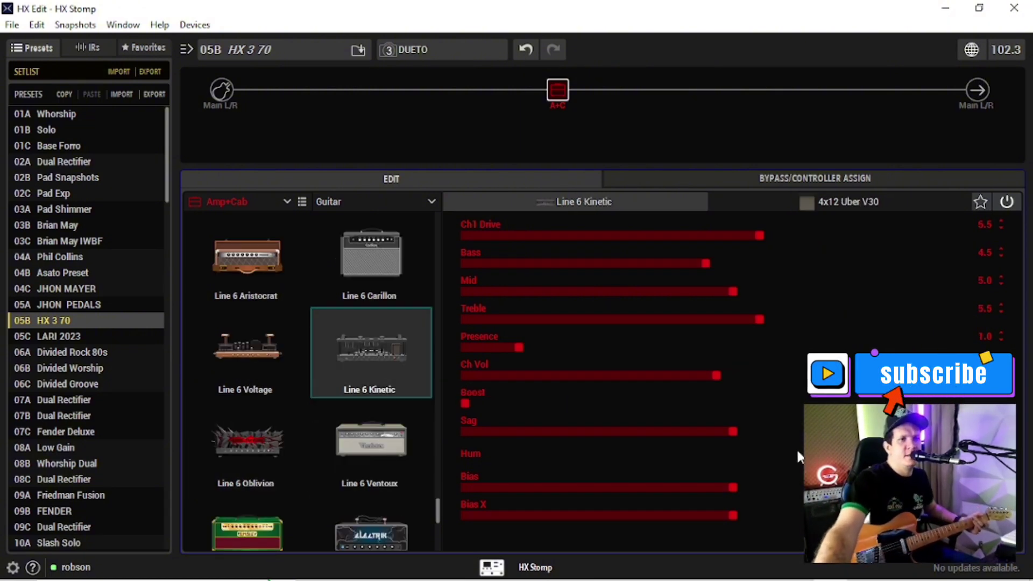
drag(717, 376, 828, 376)
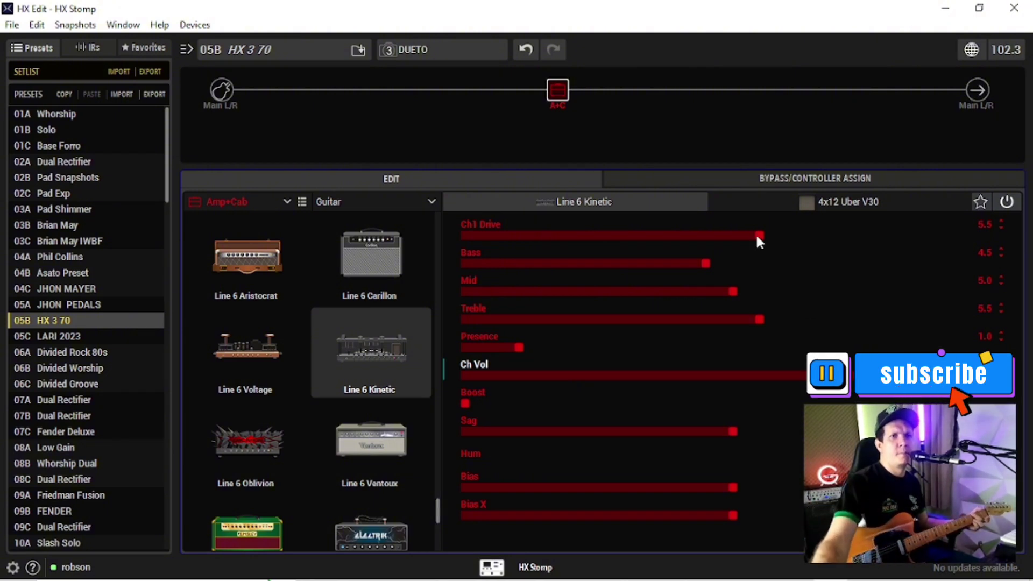
drag(755, 234, 801, 228)
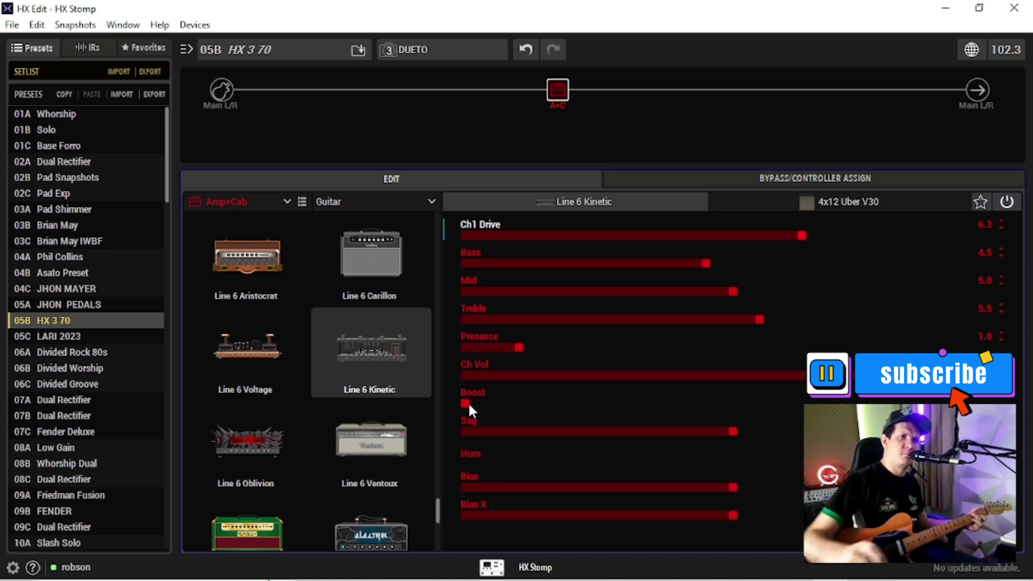
drag(469, 407, 529, 404)
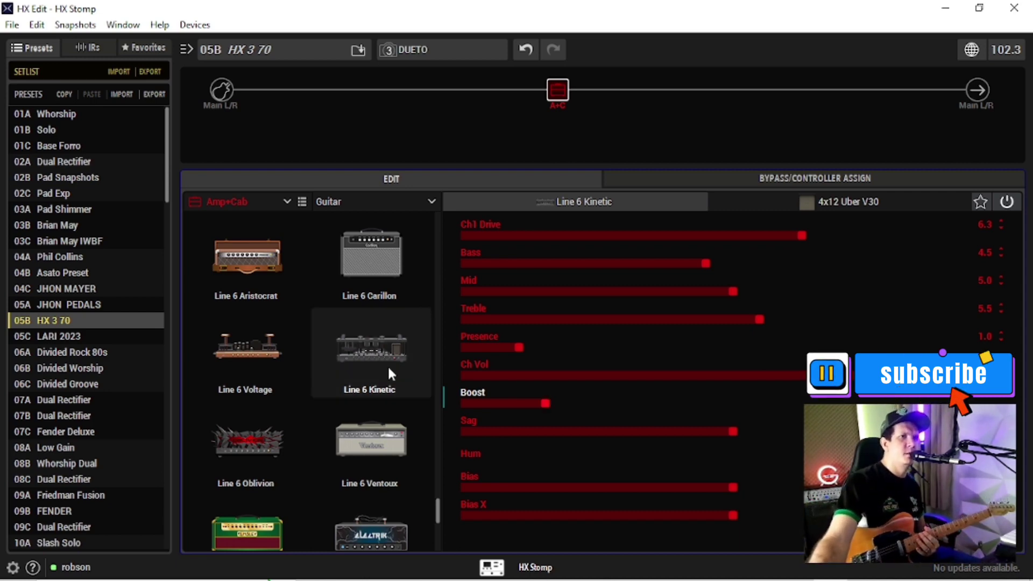
Read the Line 6 Oblivion description in the Chrome release notes and return to HX Edit
mouse_move(438, 578)
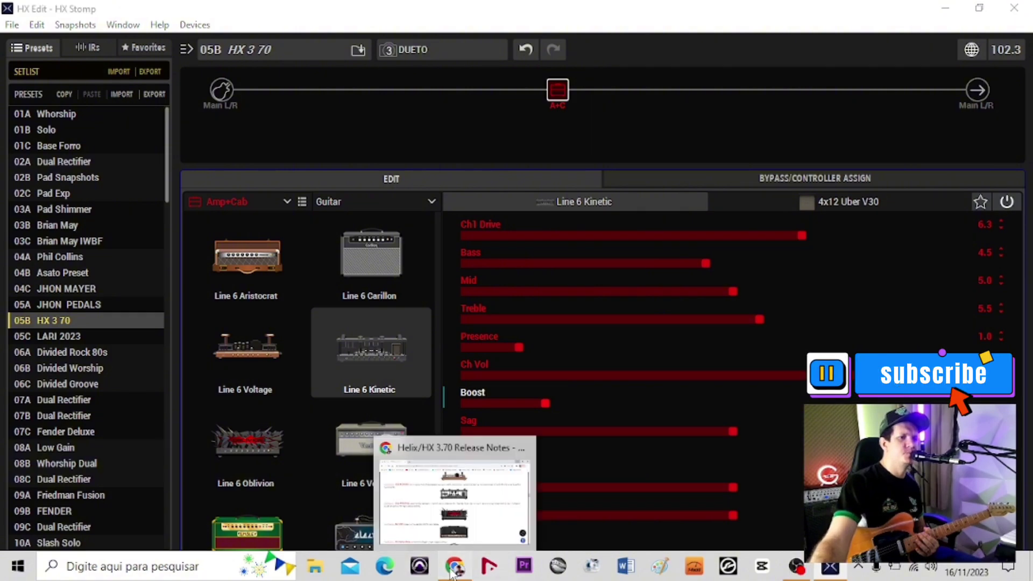
click(452, 500)
scroll(673, 367, down, 1)
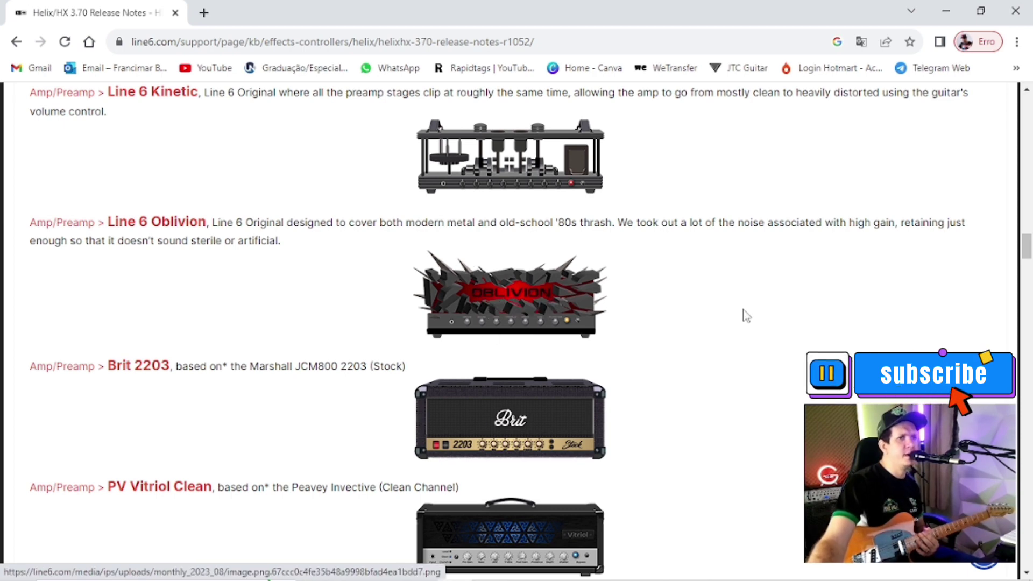
click(948, 11)
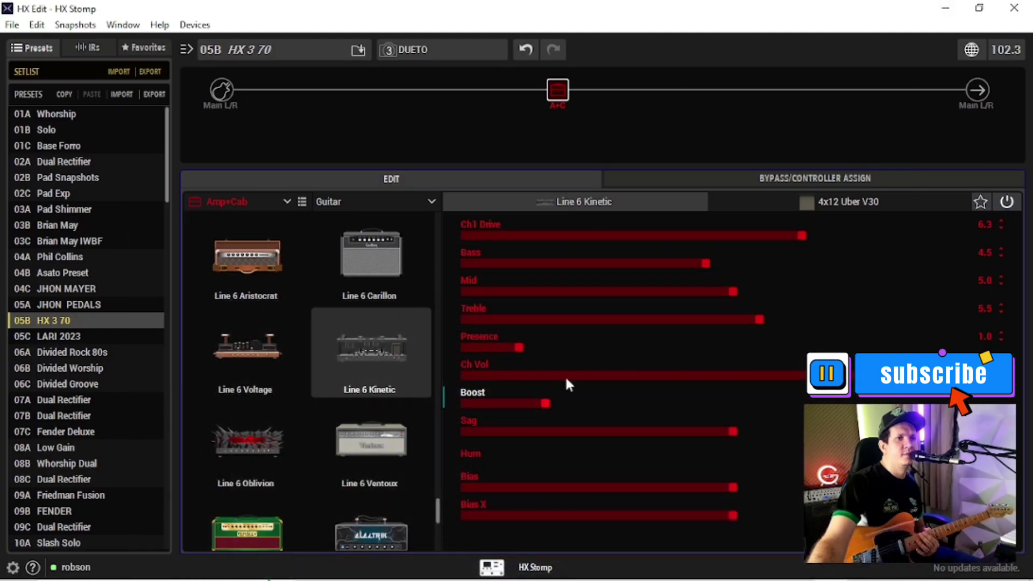
Load the Line 6 Oblivion amp with its Ch Vol and Boost raised, and bypass the block
click(243, 447)
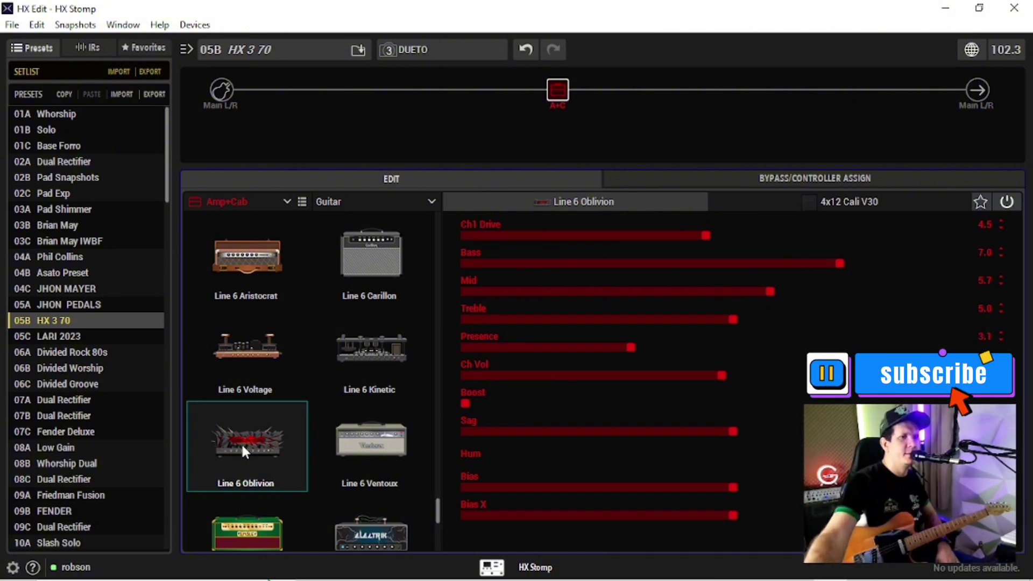
drag(722, 376, 803, 375)
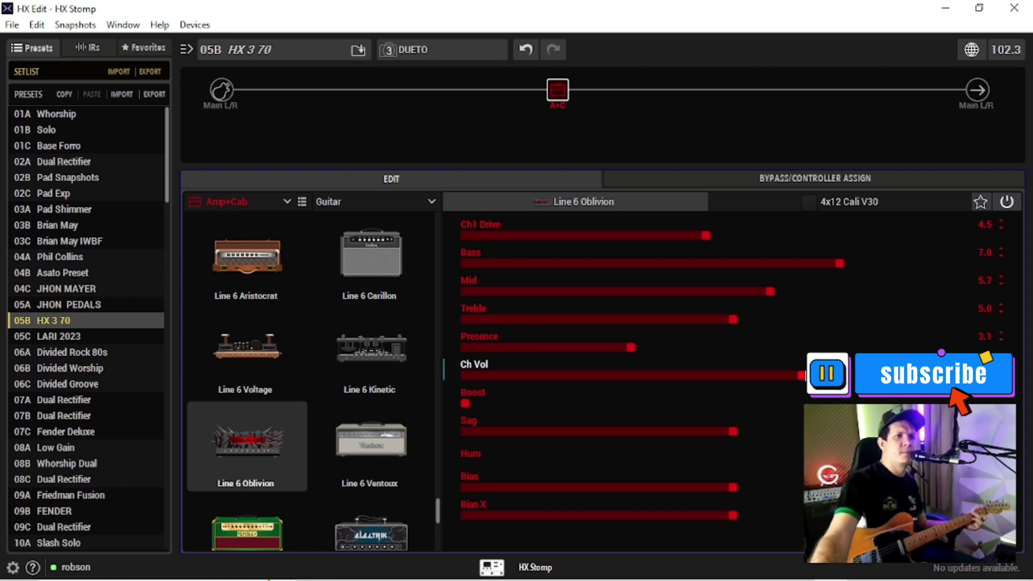
click(466, 403)
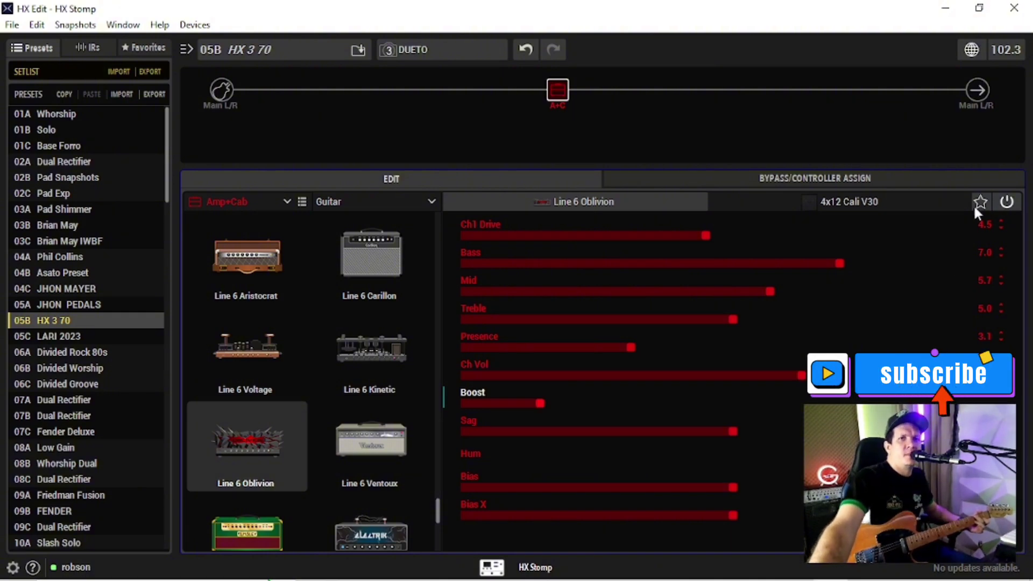
click(1006, 203)
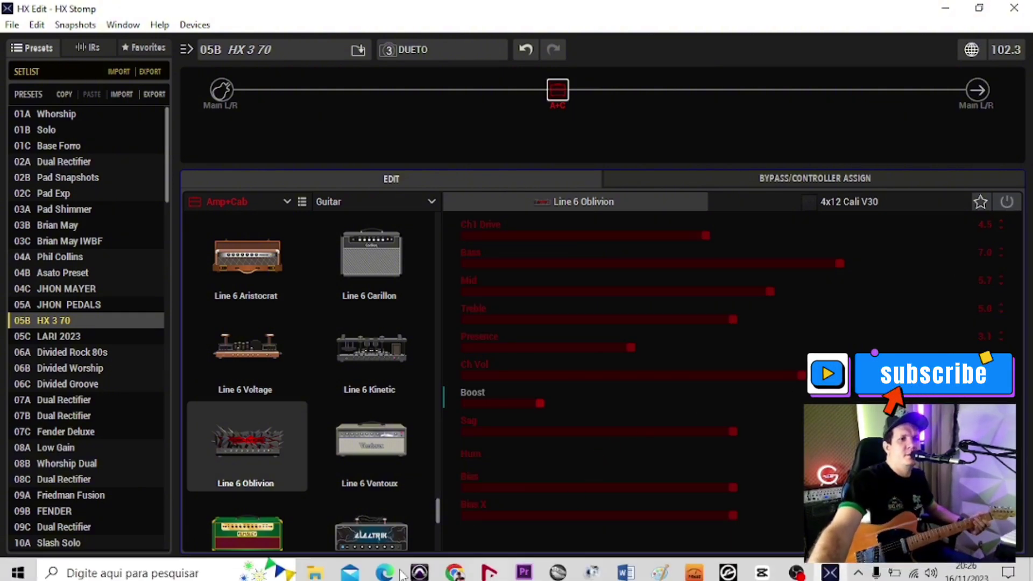
Read the Brit 2203 and PV Vitriol Clean entries in the Chrome release notes and return to HX Edit
click(453, 572)
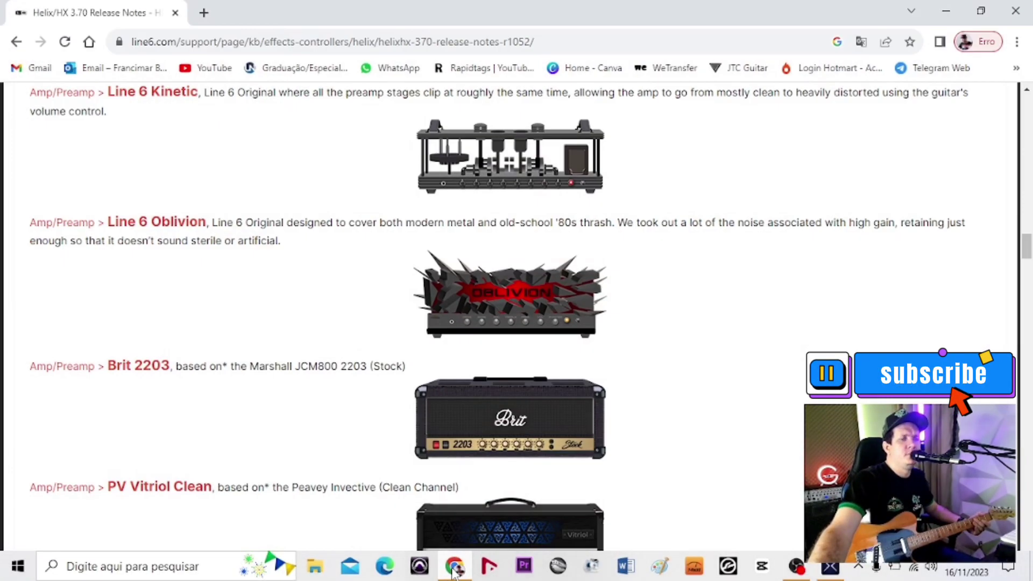
scroll(616, 397, down, 1)
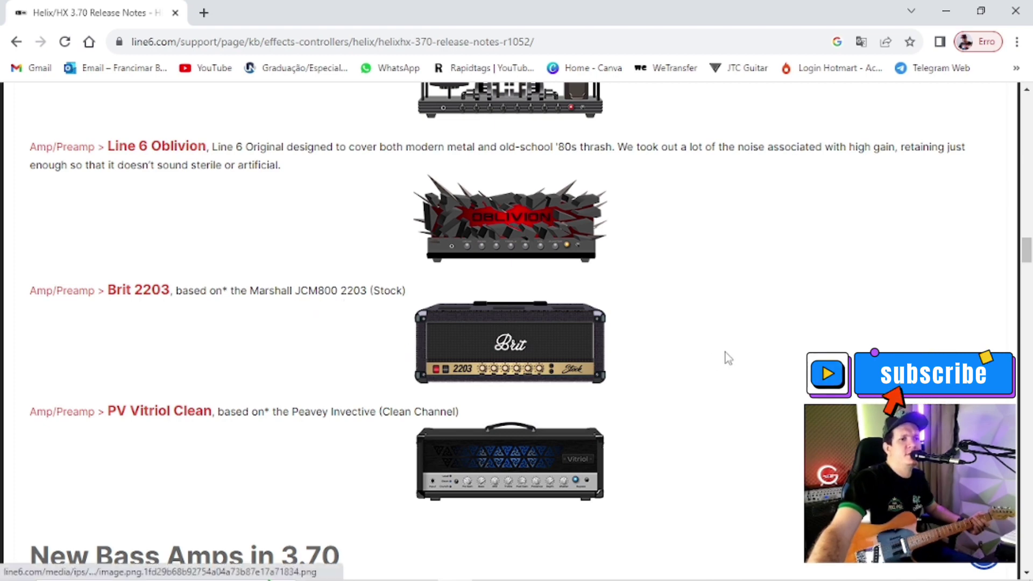
scroll(726, 353, down, 1)
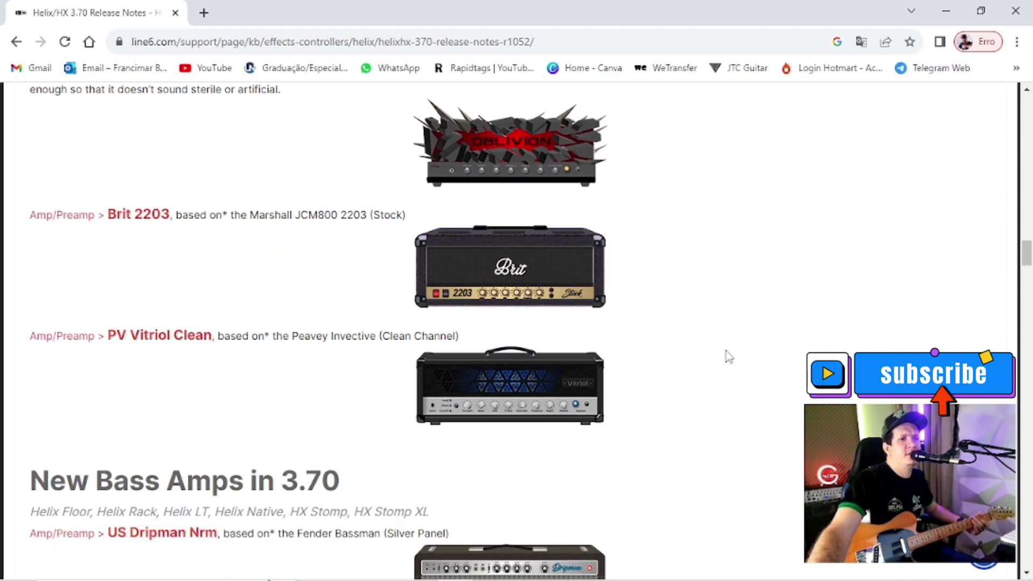
click(945, 16)
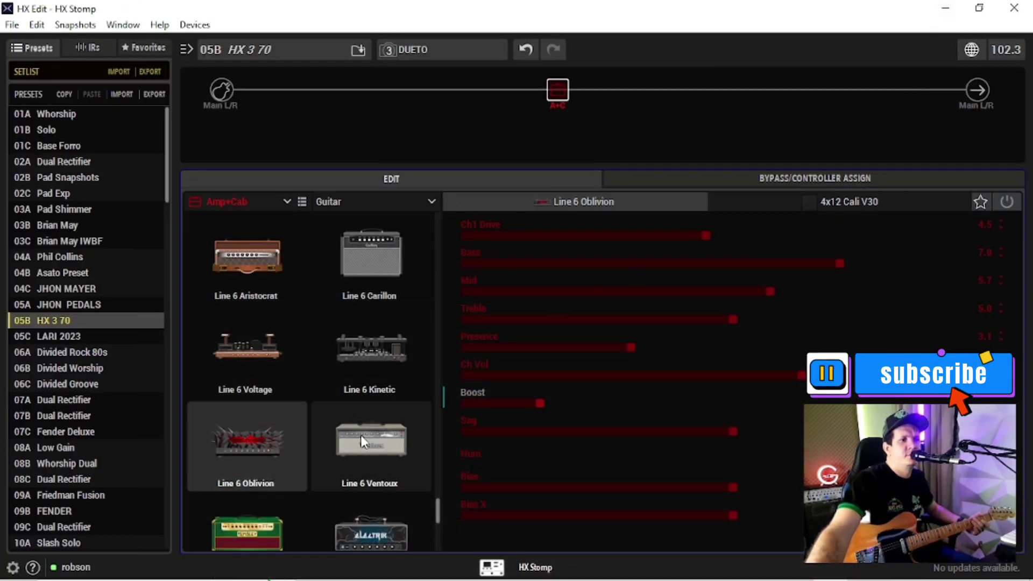
Search the guitar Amp+Cab thumbnails for the Brit 2203, rechecking its name in the Chrome release notes
scroll(361, 441, down, 3)
scroll(360, 432, up, 1)
scroll(360, 433, down, 1)
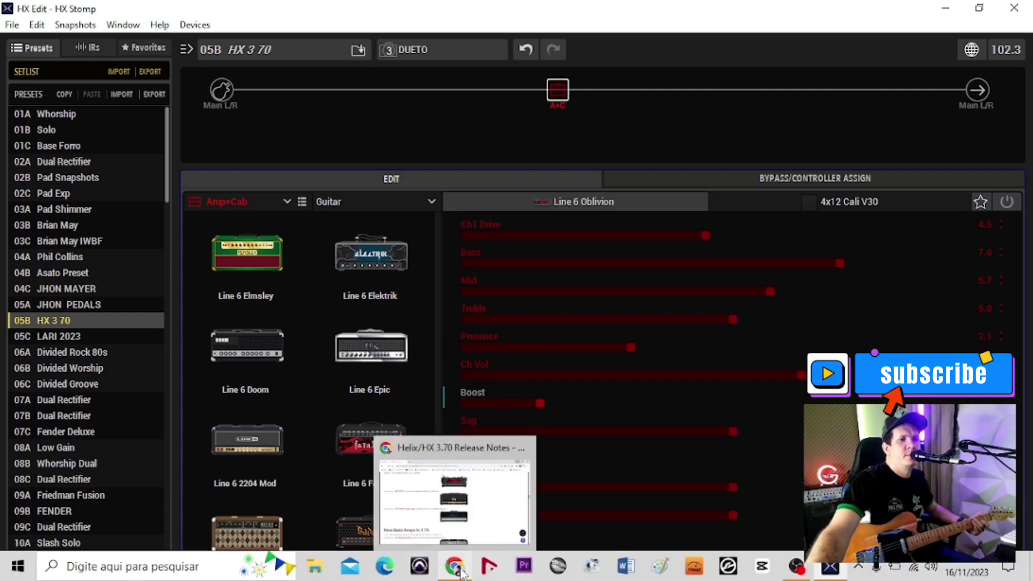
click(455, 565)
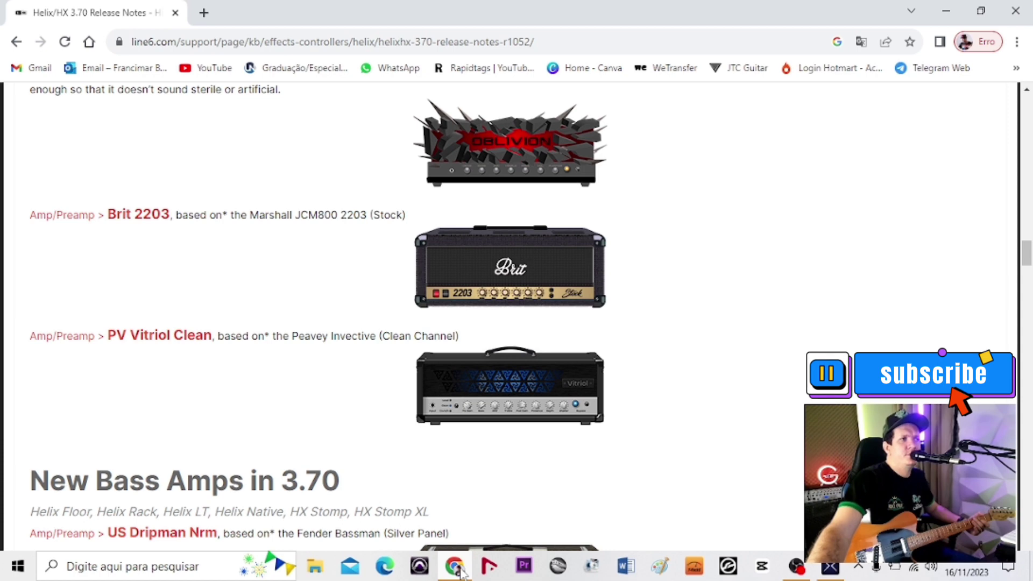
click(456, 568)
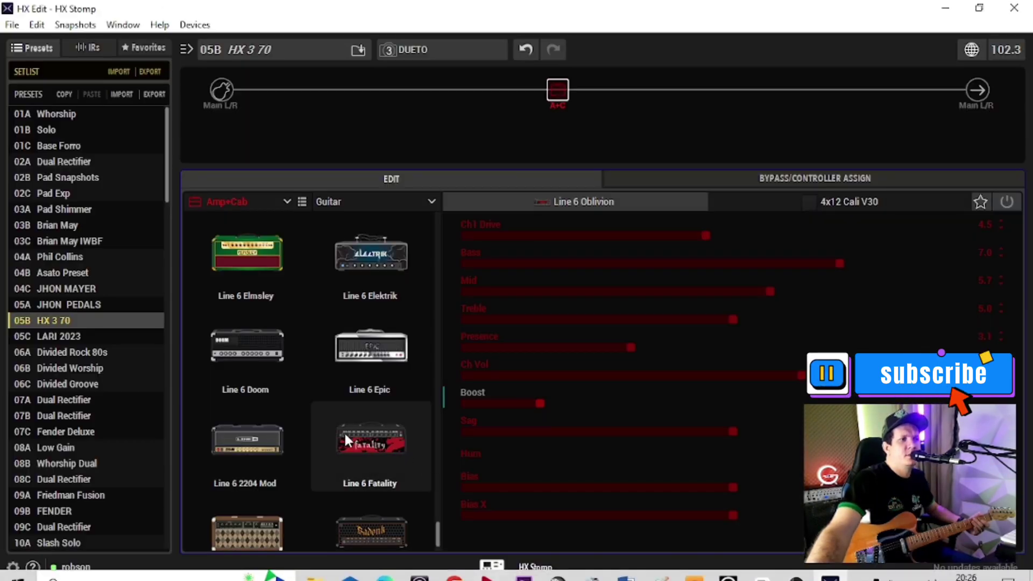
scroll(346, 437, down, 1)
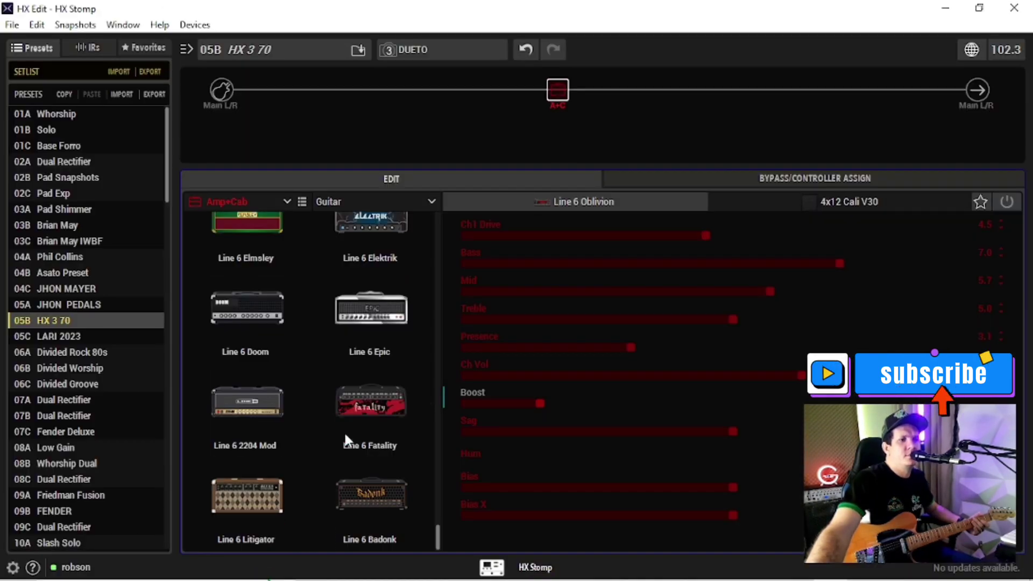
scroll(372, 462, up, 10)
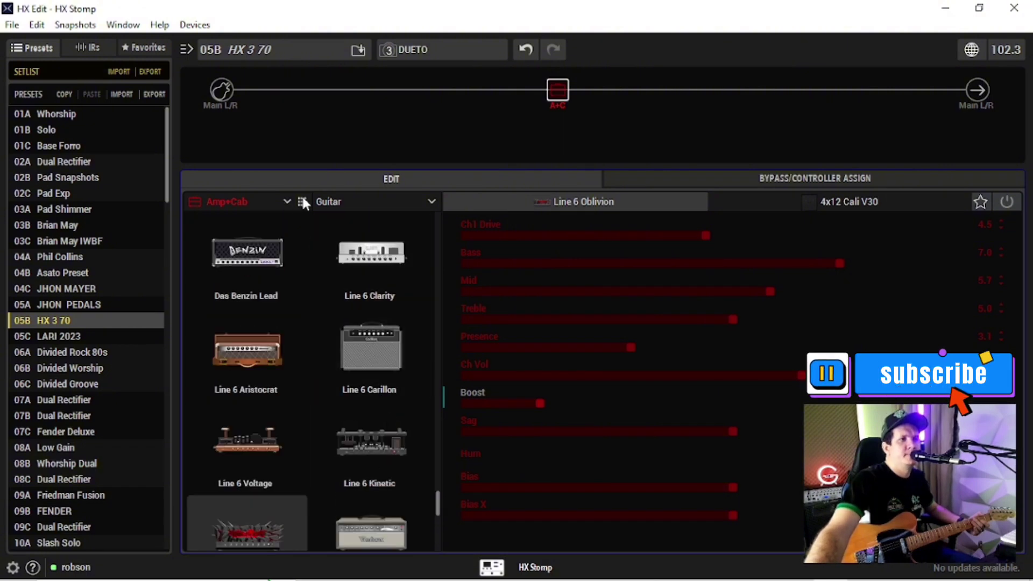
drag(438, 498, 427, 214)
scroll(376, 319, down, 5)
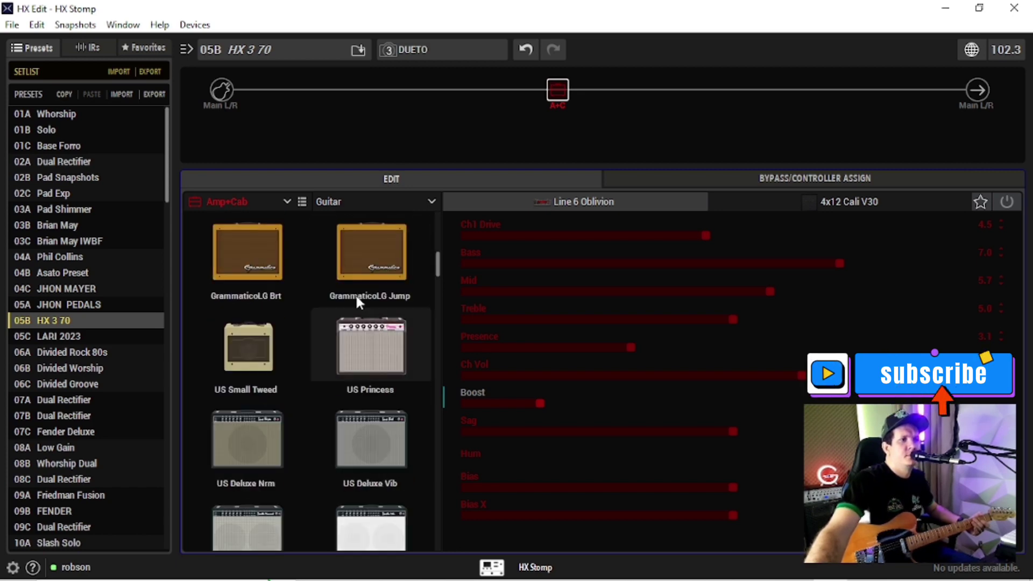
Show the block models as a list and load the Brit 2203 amp with its Ch Vol raised
click(302, 201)
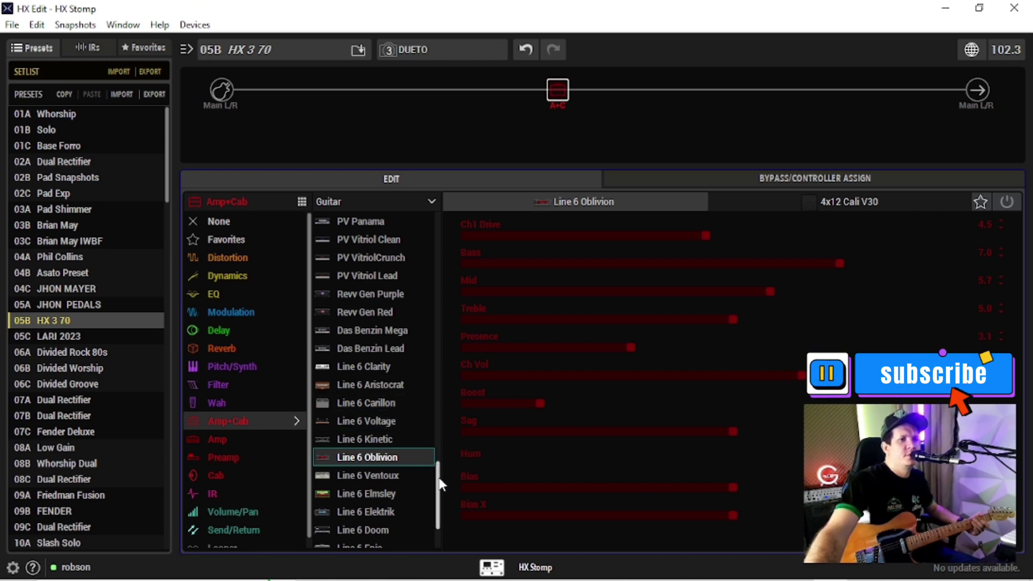
drag(440, 481, 436, 403)
mouse_move(423, 569)
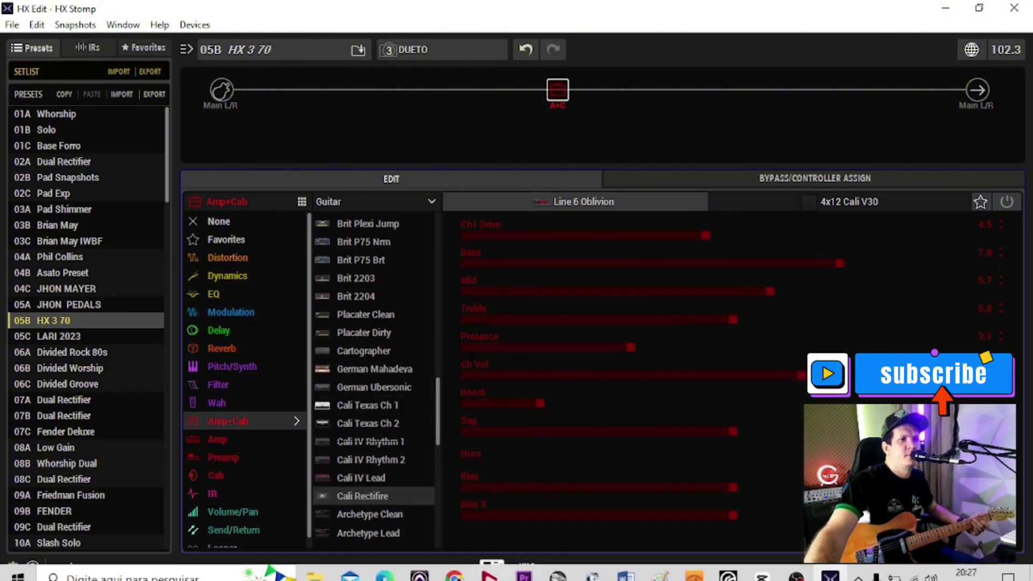
click(459, 569)
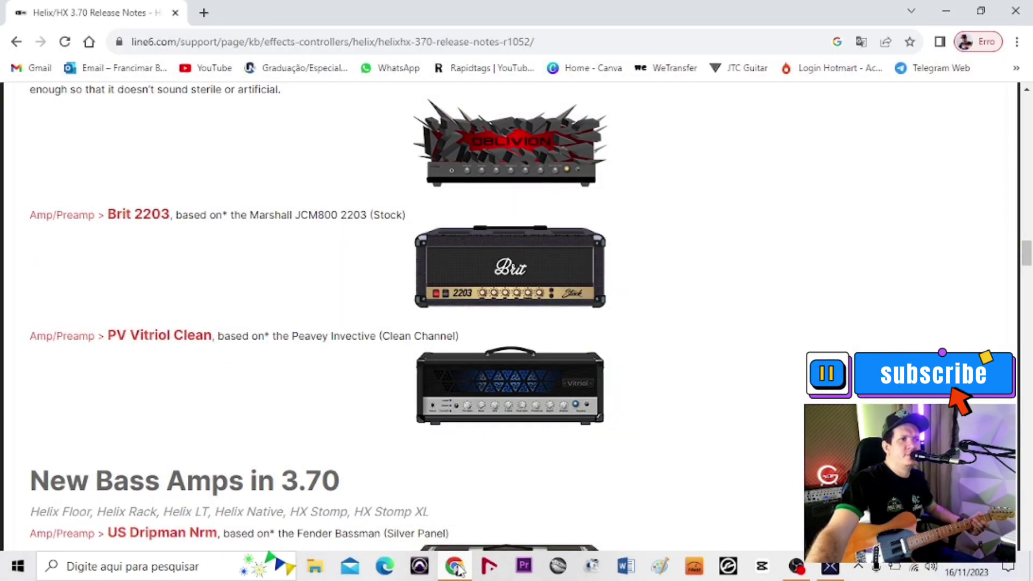
click(458, 569)
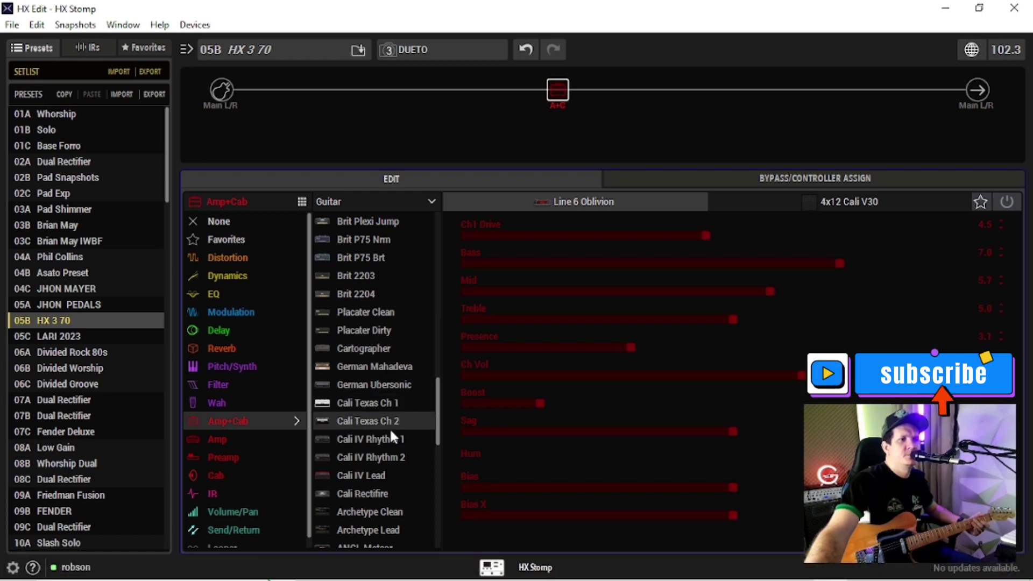
click(365, 276)
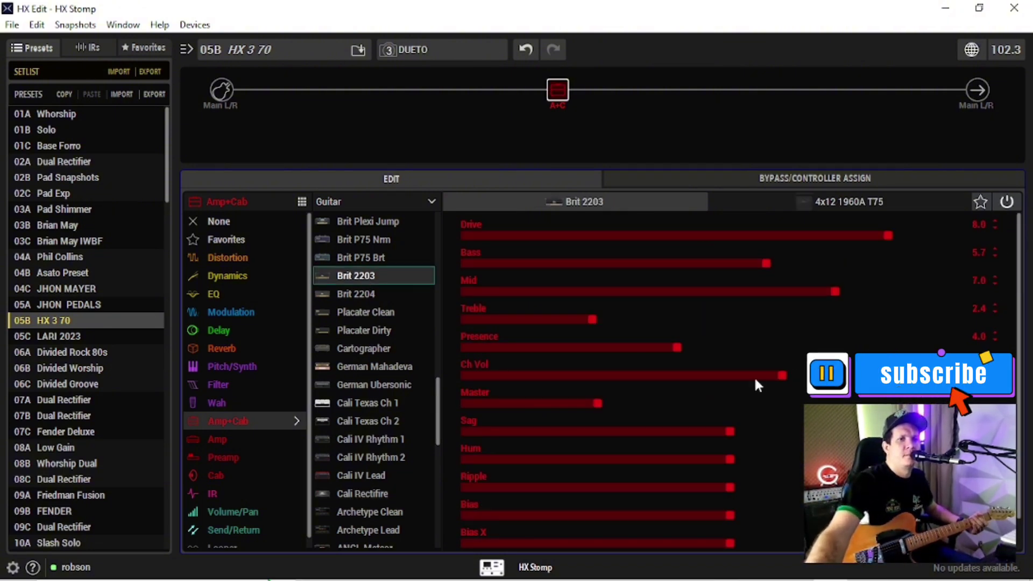
drag(782, 375, 812, 375)
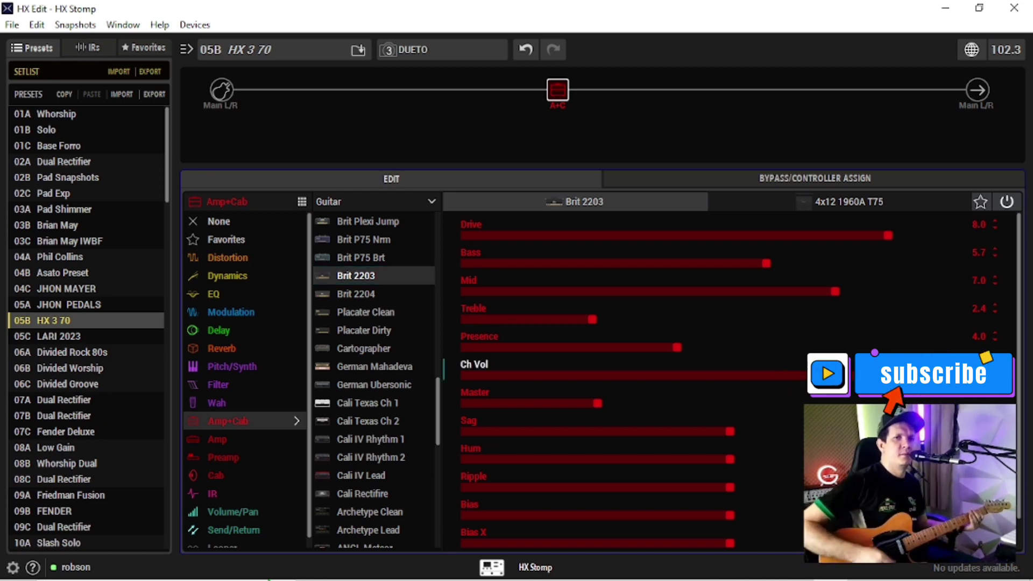
Set the Main L/R output Level to +4.2 dB and return to the Amp+Cab block
click(983, 86)
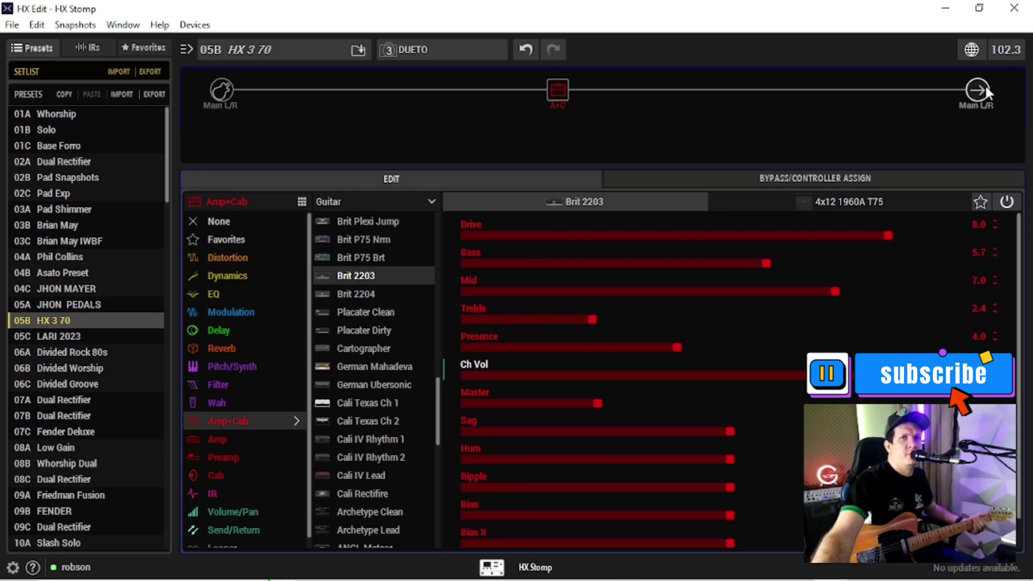
drag(923, 264, 938, 264)
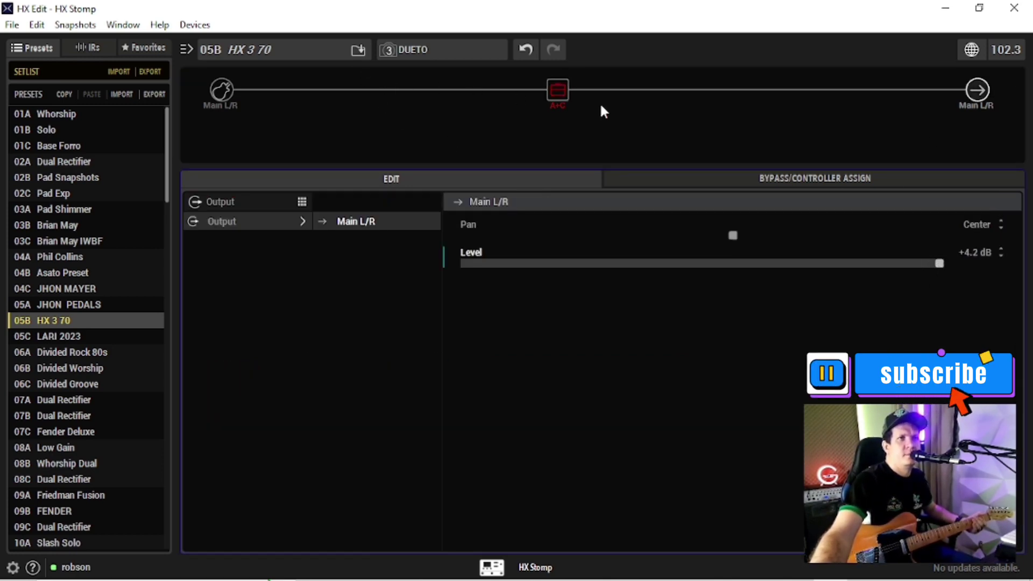
click(557, 90)
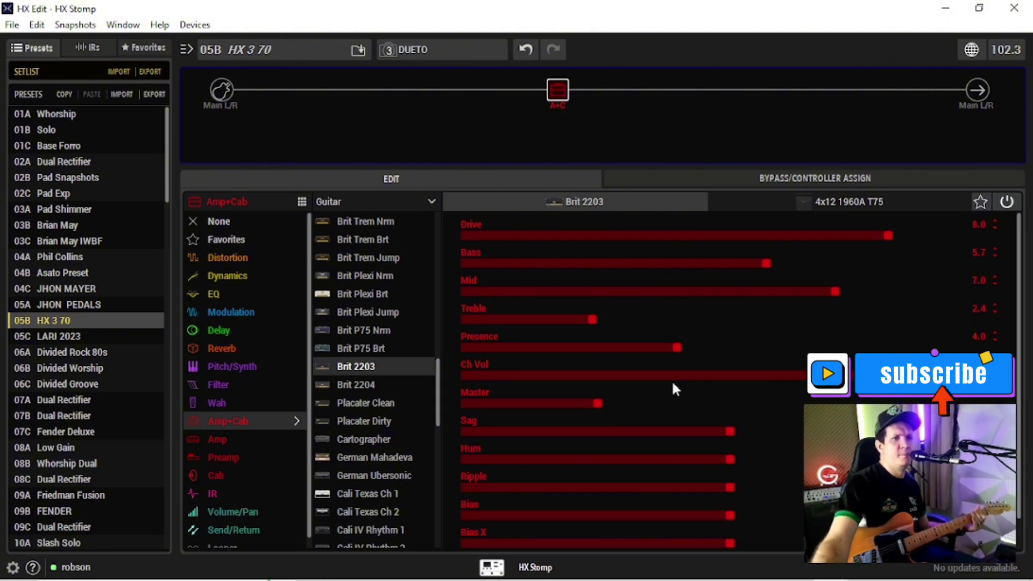
Set the Brit 2203's Presence to 2.7 and its Drive to 6.0
drag(672, 348, 608, 366)
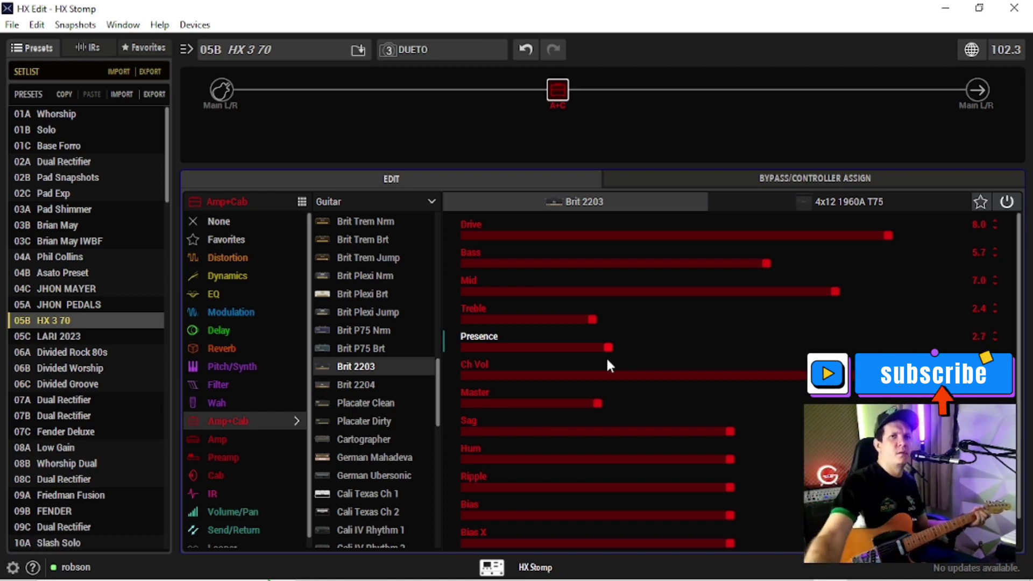
drag(888, 235, 768, 235)
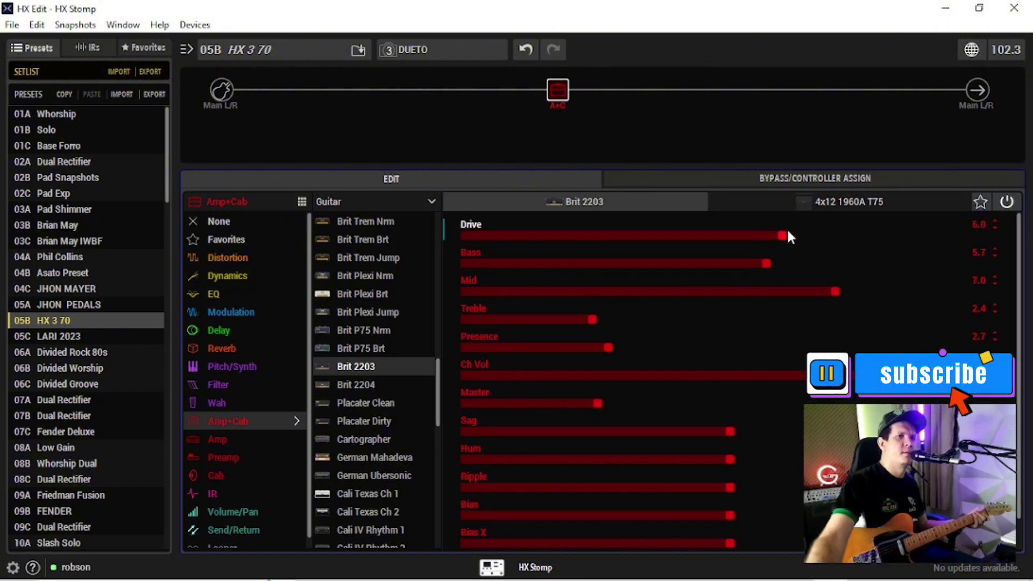
click(473, 364)
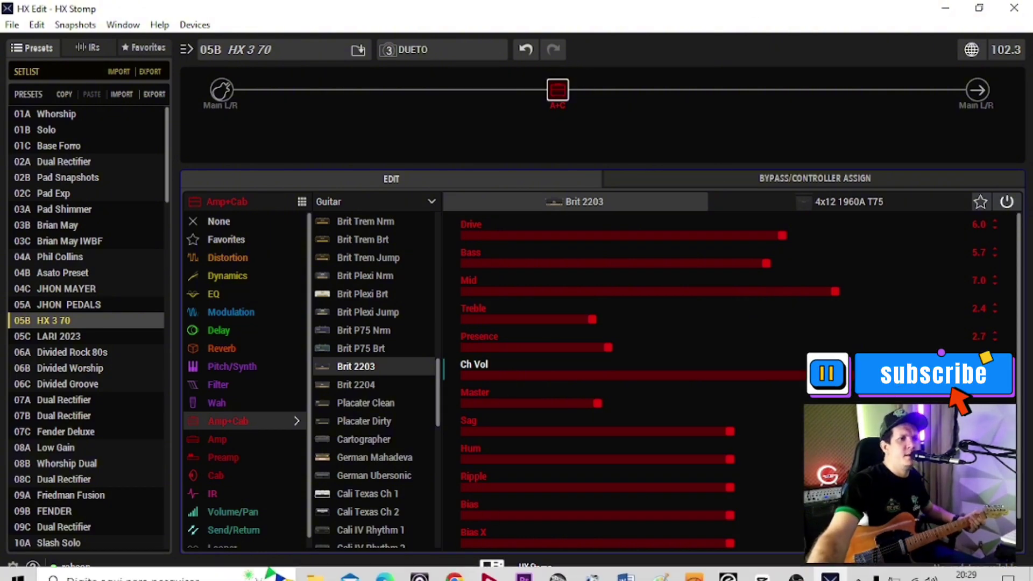
Read the PV Vitriol Clean description in the Chrome release notes and return to HX Edit
click(456, 570)
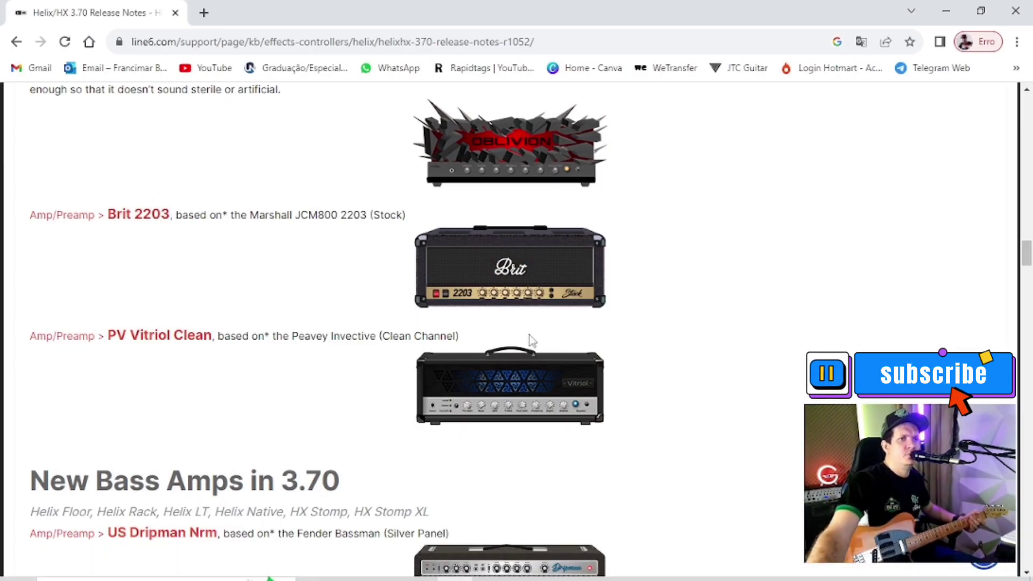
scroll(529, 340, down, 3)
scroll(529, 339, up, 1)
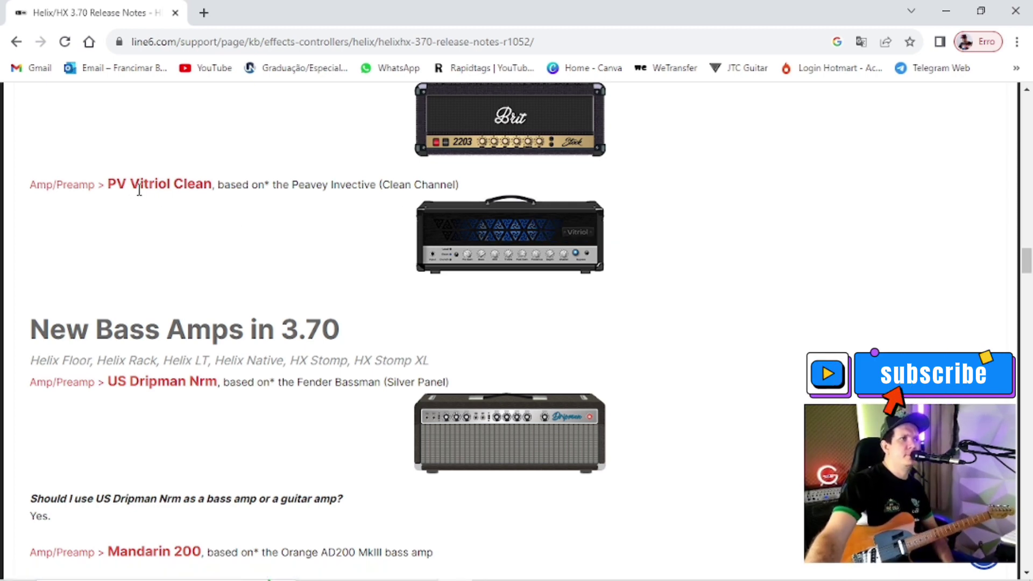
mouse_move(441, 578)
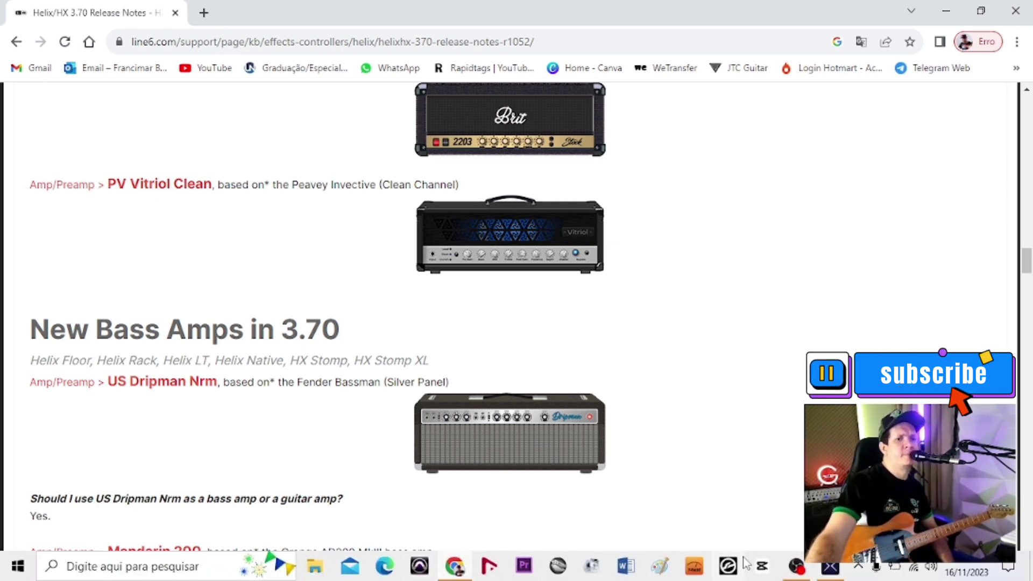
click(830, 565)
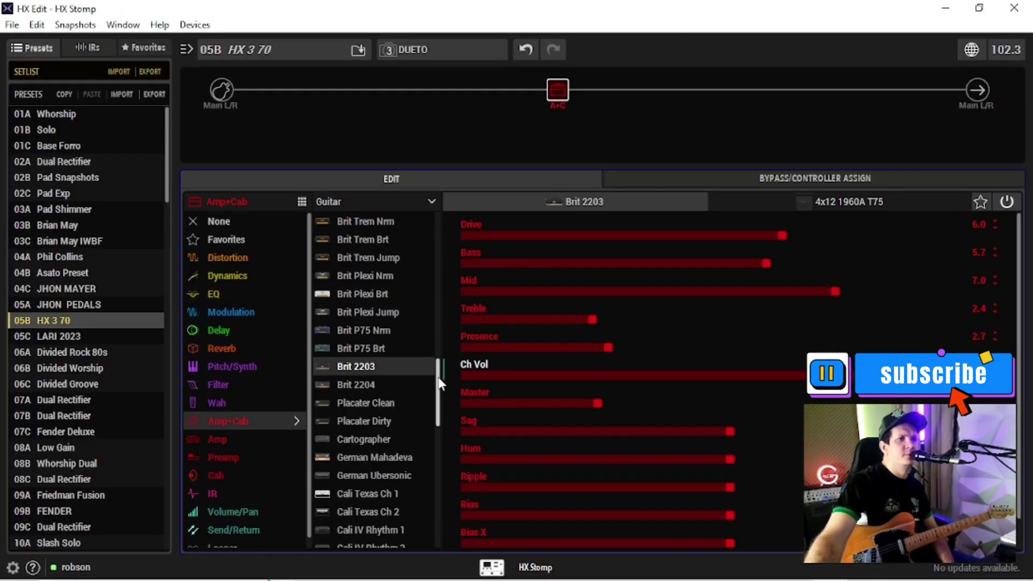
Load the PV Vitriol Clean amp with Pre Gain at 6.9 and Post Gain at 10.0
drag(439, 383, 442, 459)
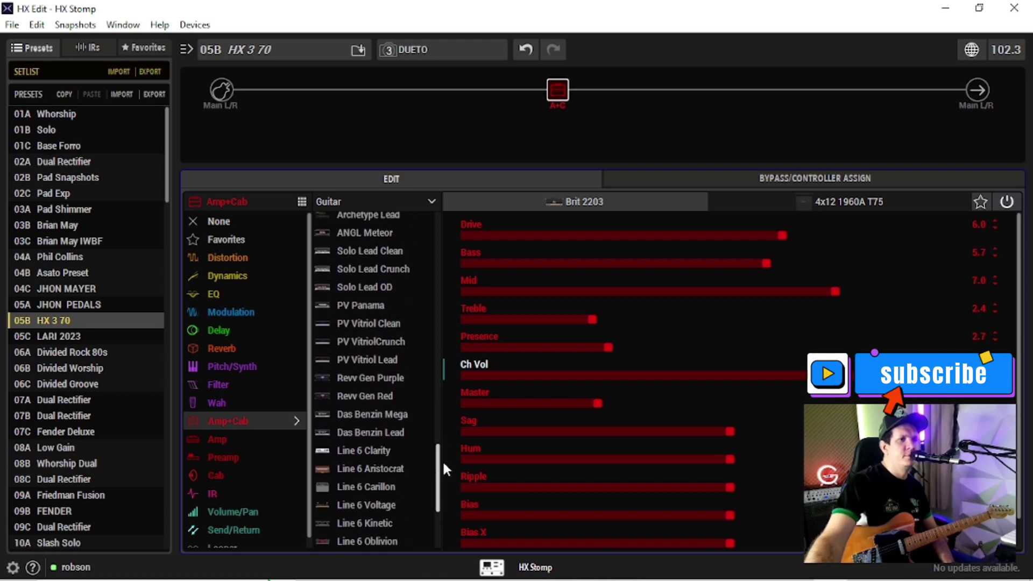
click(385, 331)
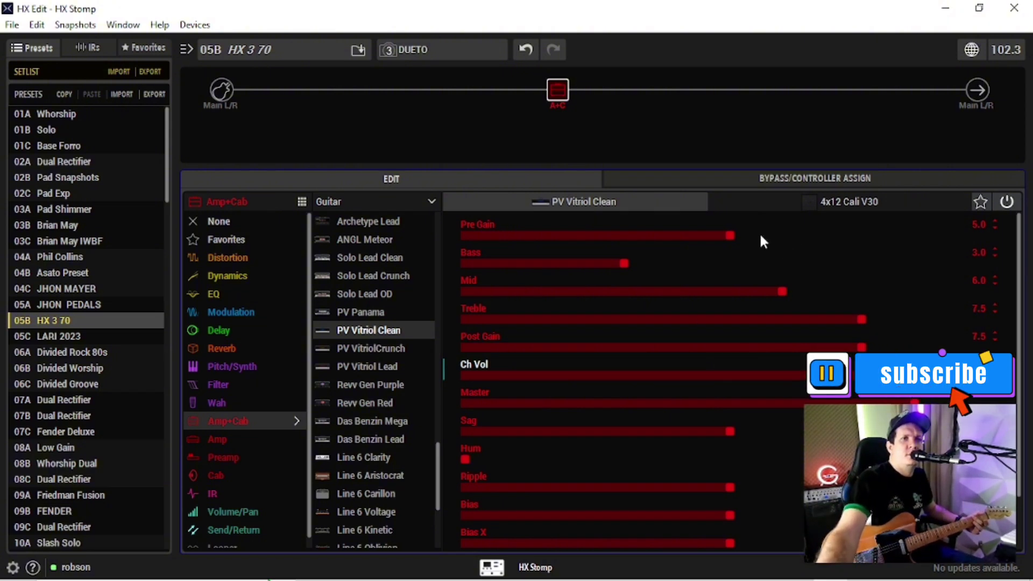
drag(730, 236, 829, 235)
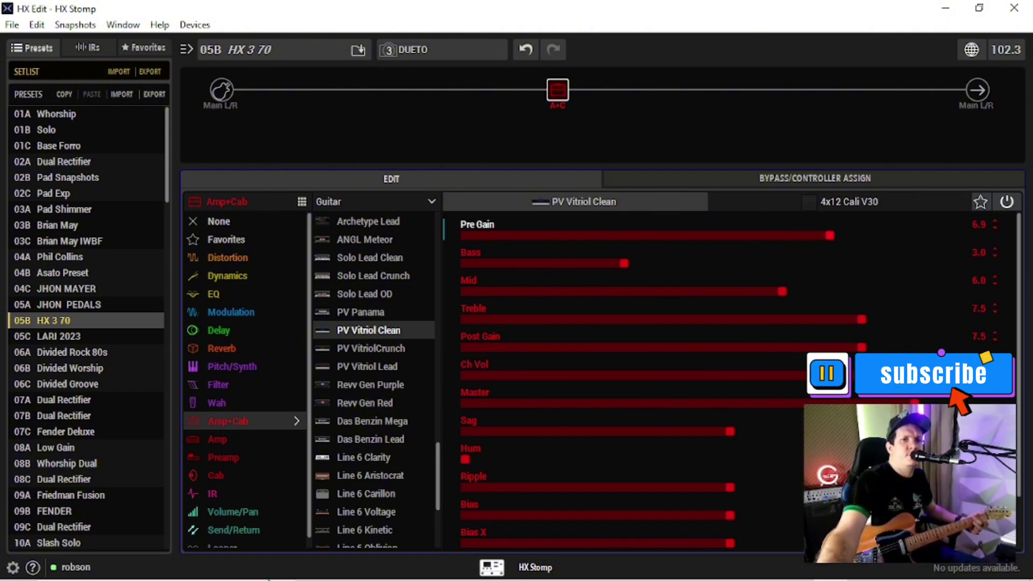
drag(862, 346, 994, 348)
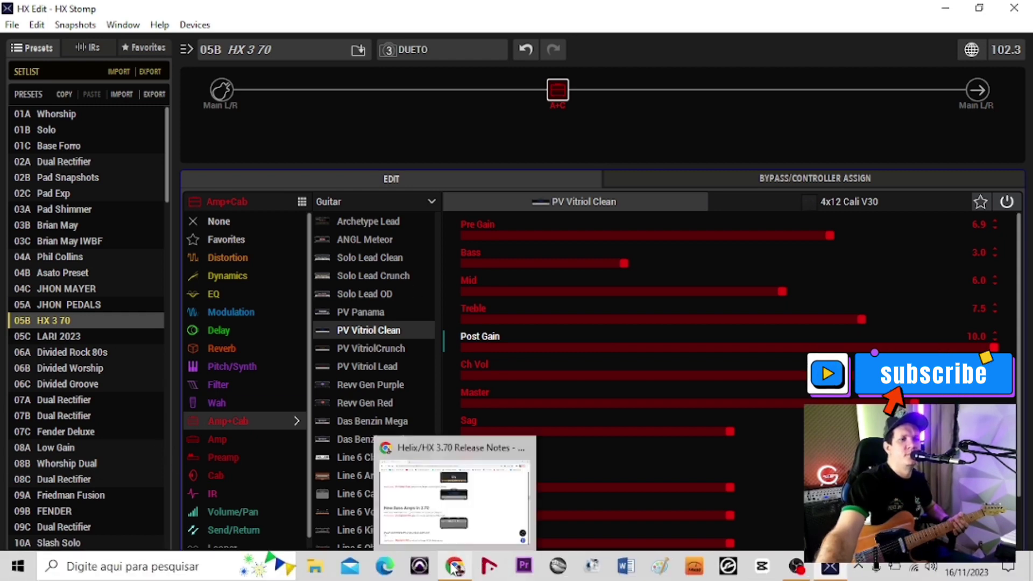
Read the new bass amp entries, US Dripman Nrm and Mandarin 200, in the Chrome release notes and return to HX Edit
click(455, 569)
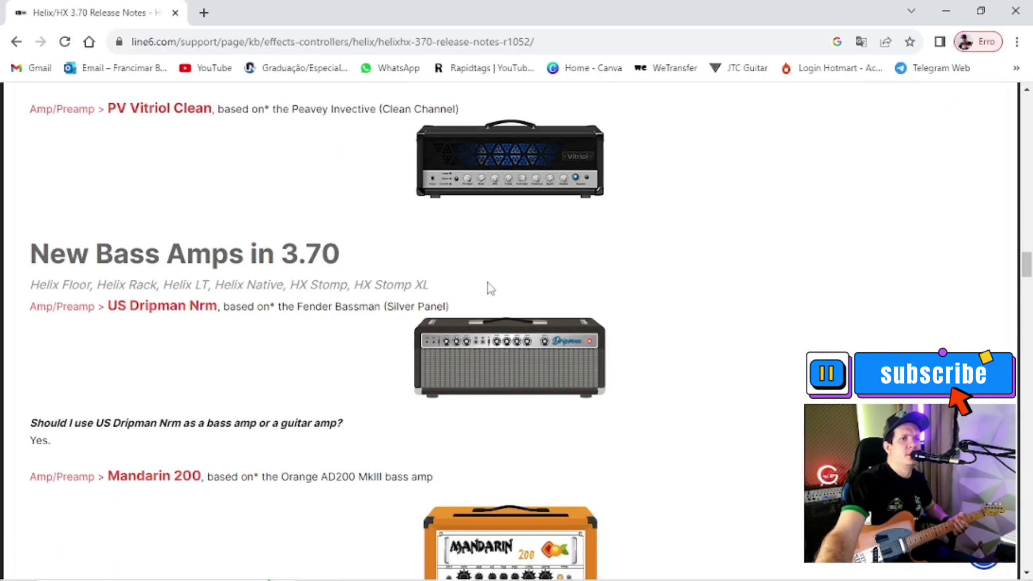
scroll(489, 288, down, 2)
scroll(488, 288, up, 1)
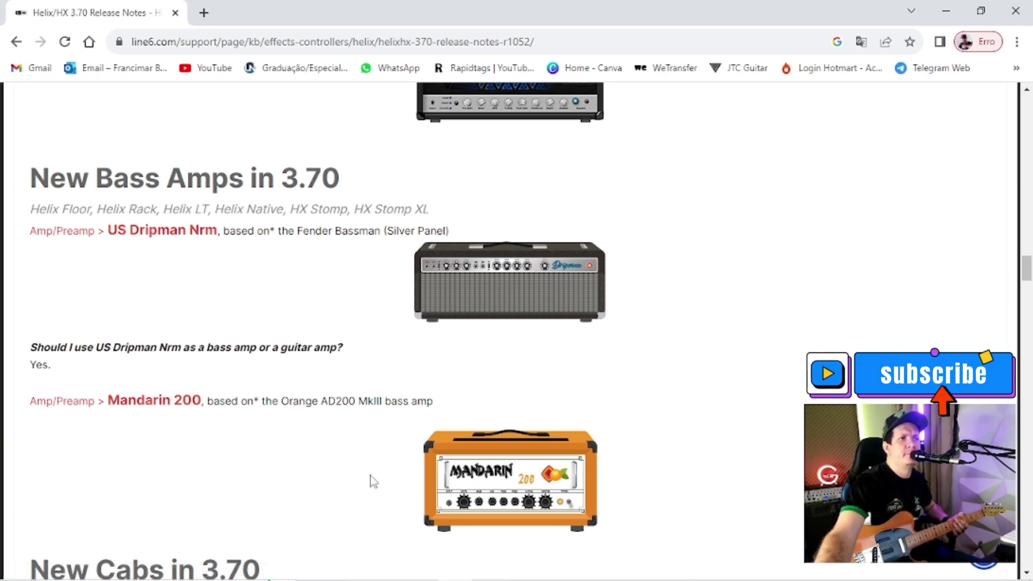
scroll(544, 344, down, 1)
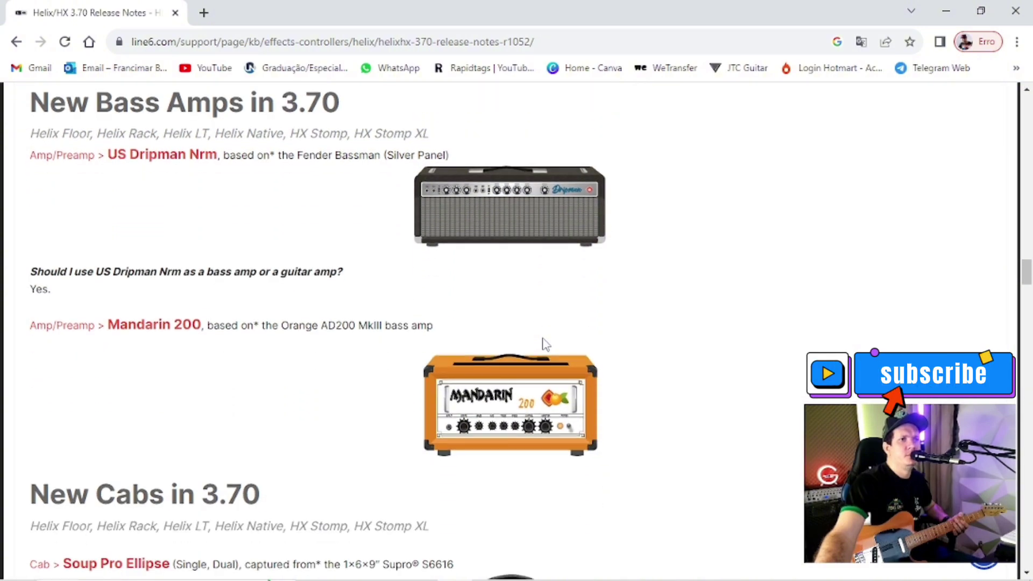
scroll(544, 344, up, 1)
mouse_move(595, 575)
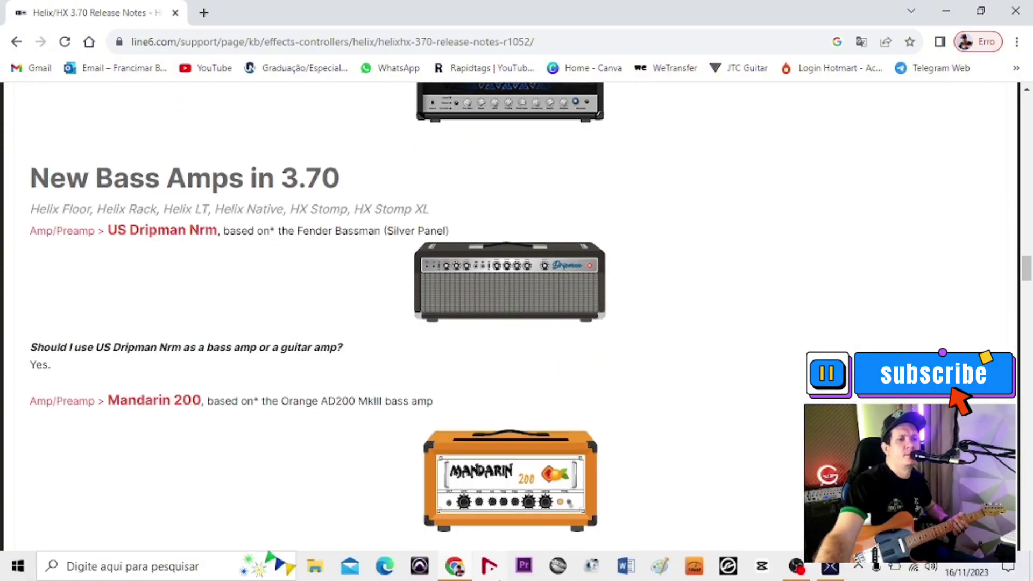
click(829, 566)
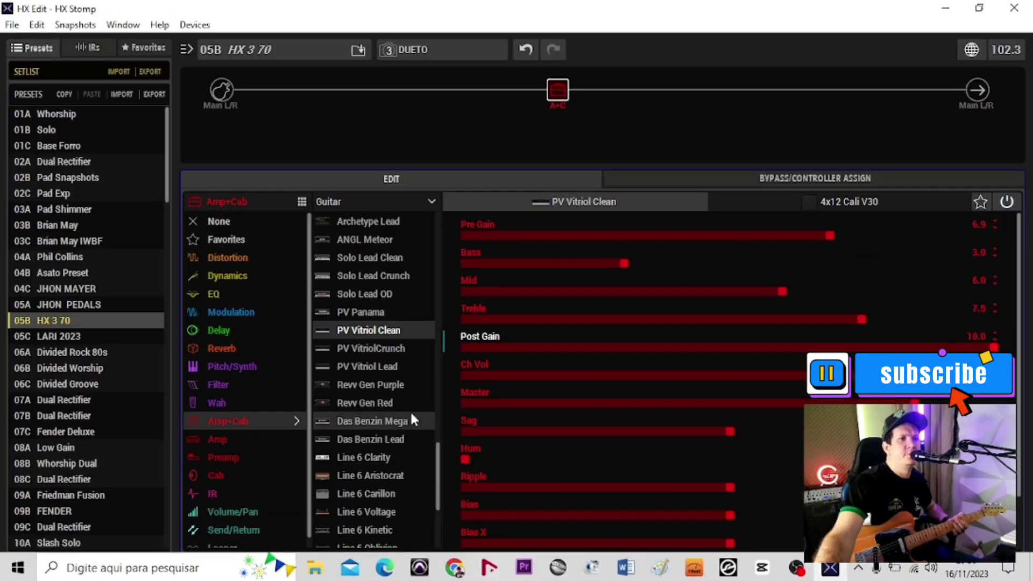
Search the guitar Amp+Cab model list for US Dripman Nrm, rechecking its name in the Chrome release notes before returning to HX Edit
drag(440, 482, 441, 297)
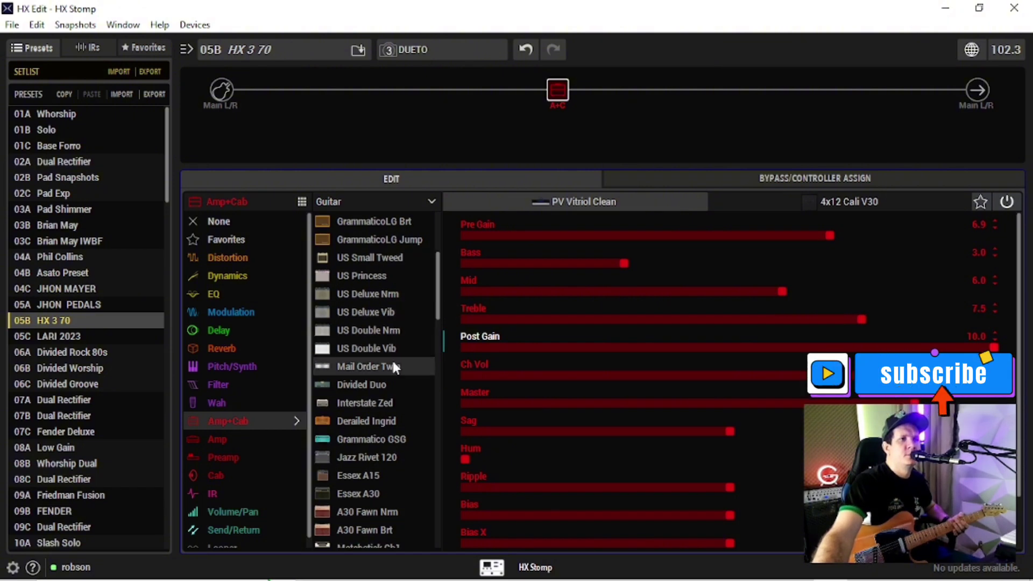
click(462, 572)
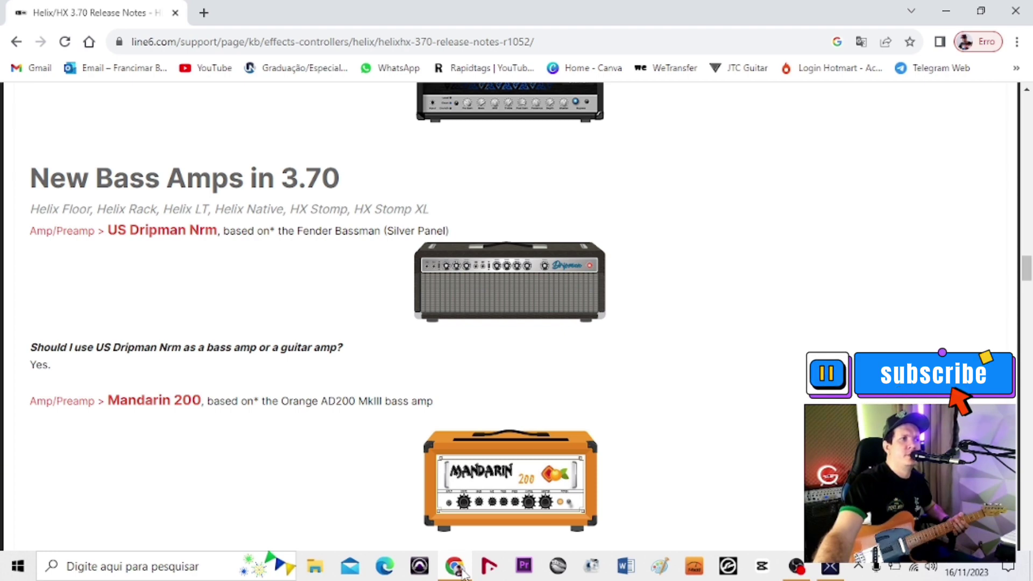
click(462, 572)
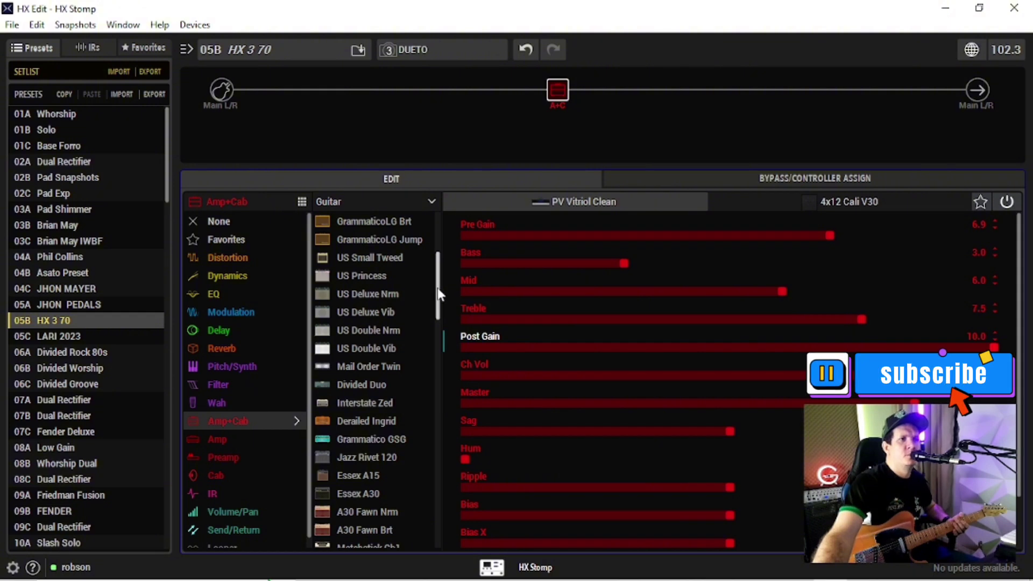
mouse_move(437, 288)
mouse_down()
mouse_move(438, 246)
mouse_move(440, 275)
mouse_up()
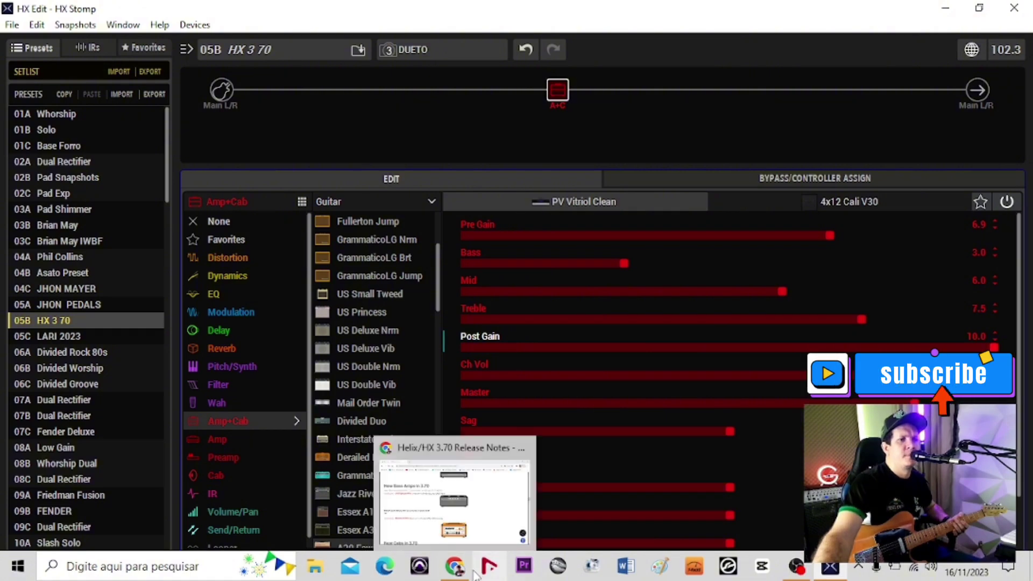
click(456, 569)
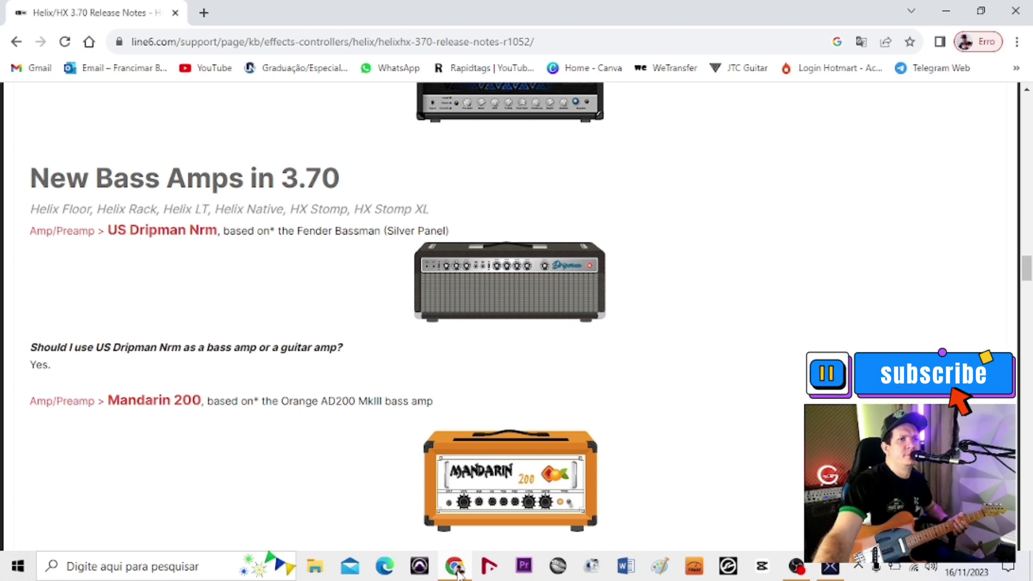
click(456, 570)
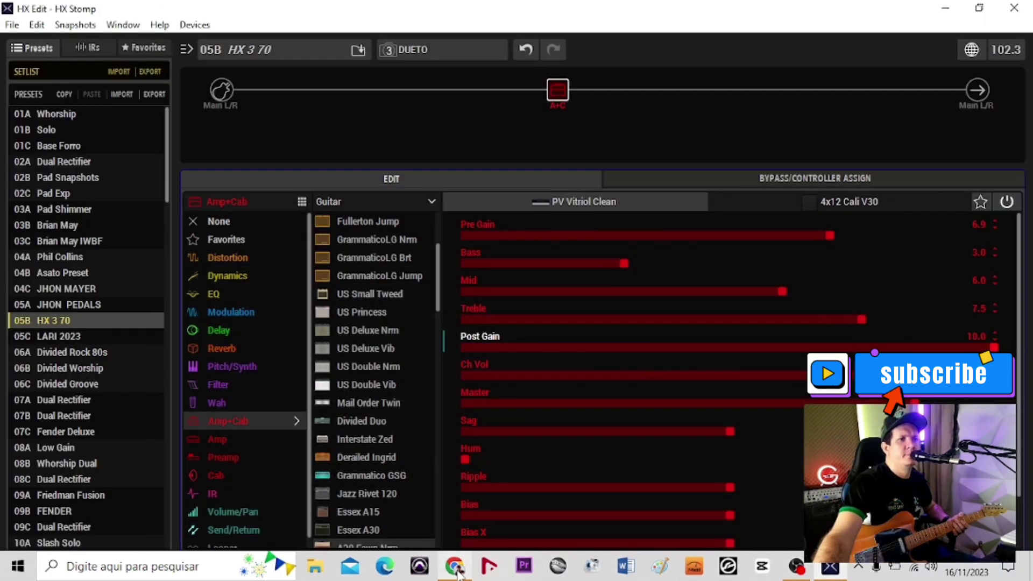
Browse the guitar Amp+Cab models as thumbnails and compare them with the US Dripman Nrm picture in the Chrome release notes
click(300, 201)
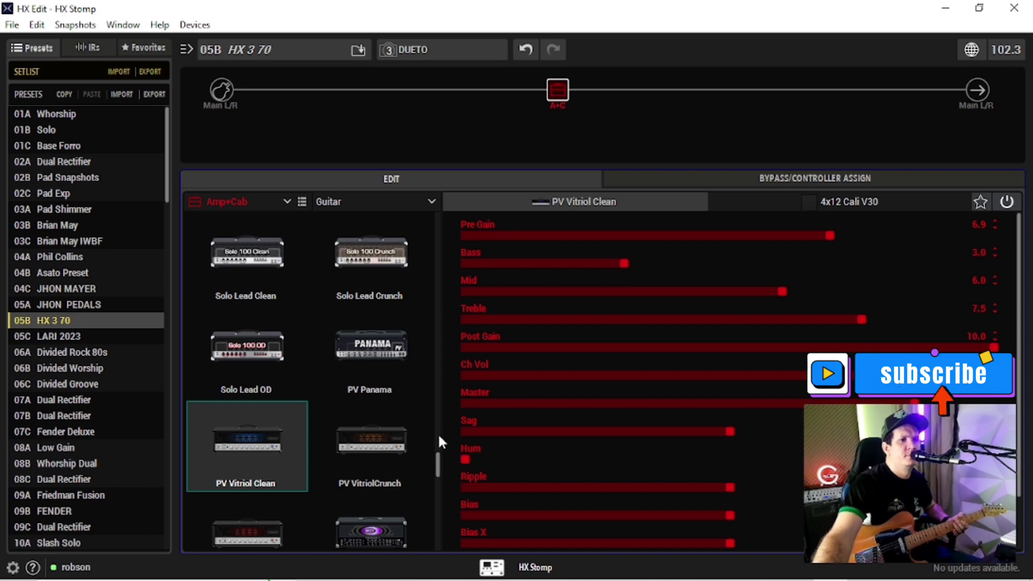
drag(439, 466, 439, 263)
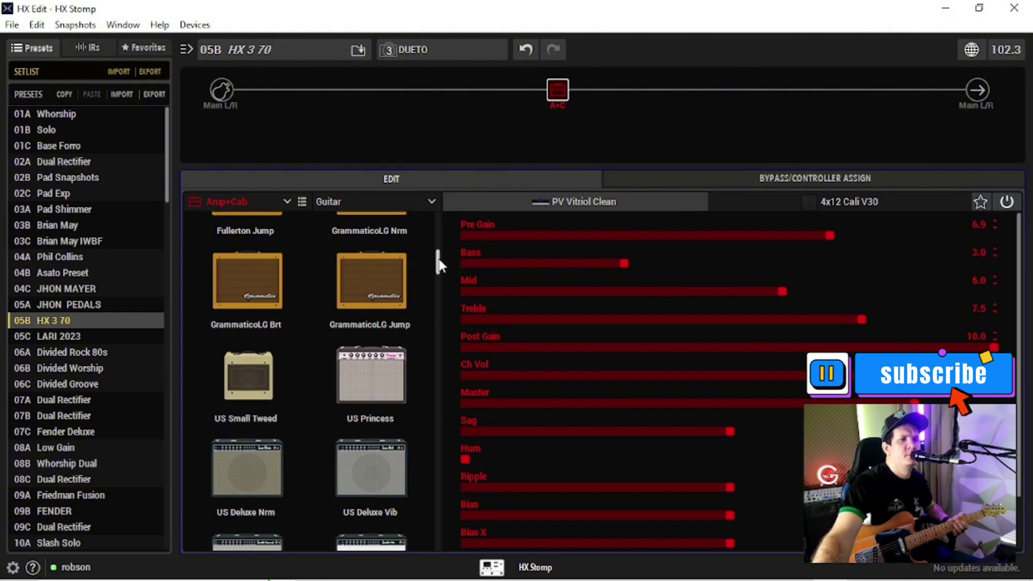
mouse_move(439, 263)
mouse_down()
mouse_move(437, 289)
mouse_move(441, 259)
mouse_up()
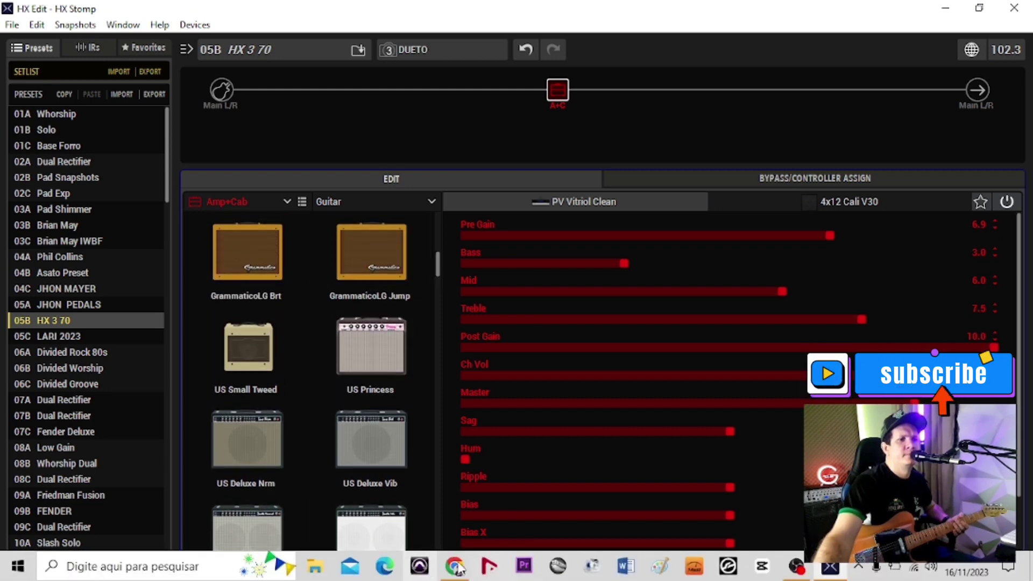
click(459, 567)
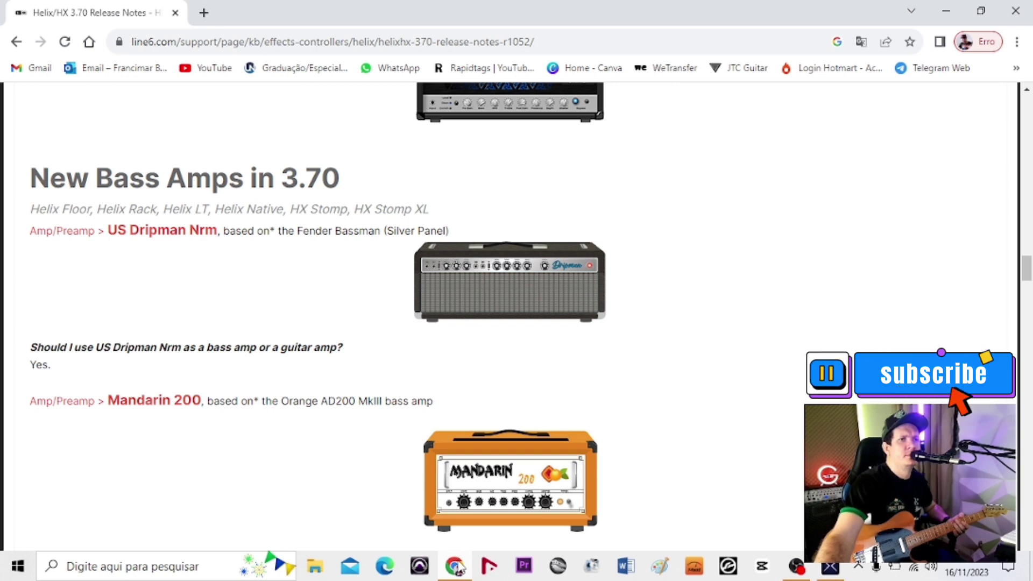
click(459, 567)
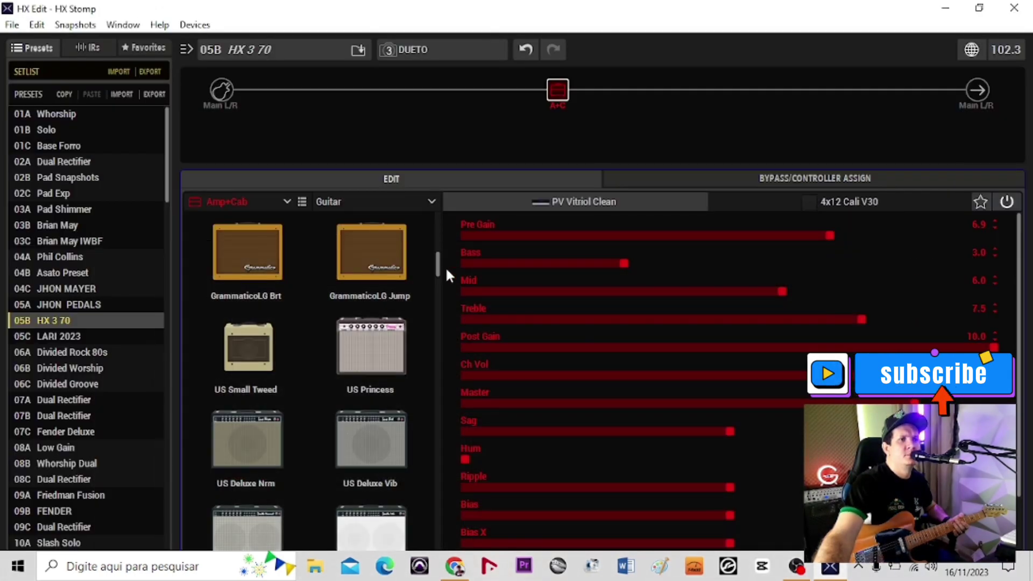
drag(438, 264, 434, 310)
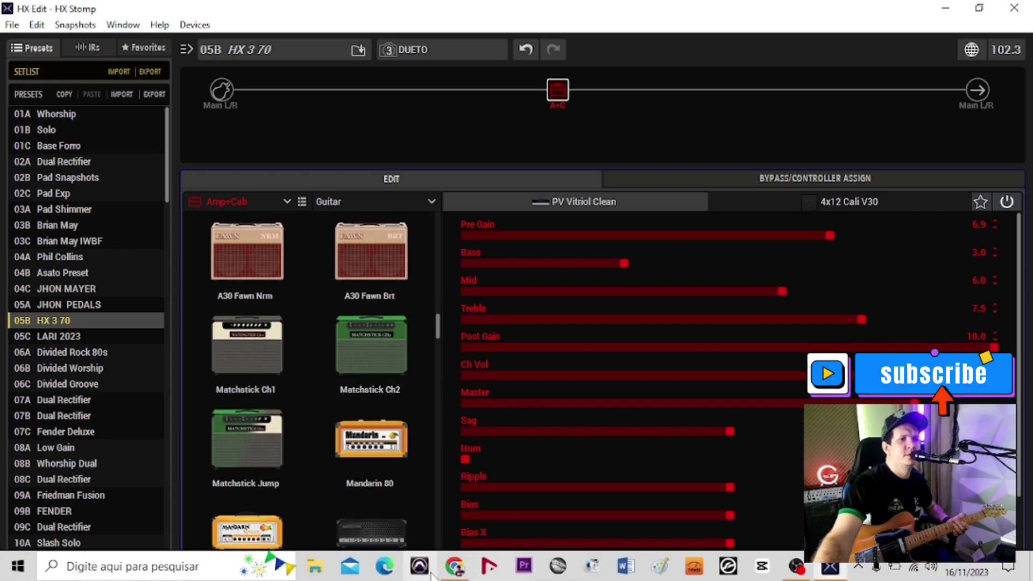
click(457, 569)
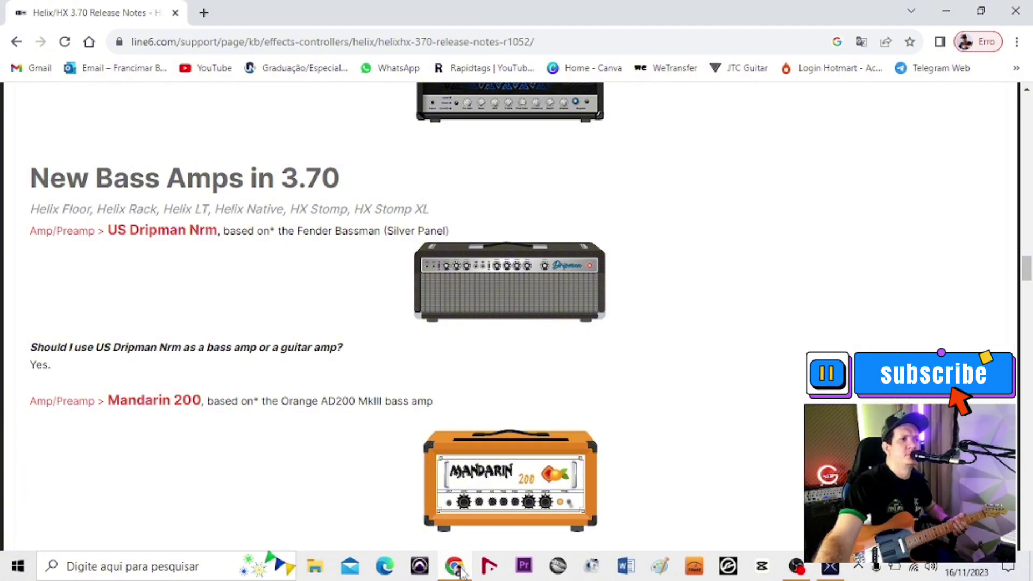
click(455, 566)
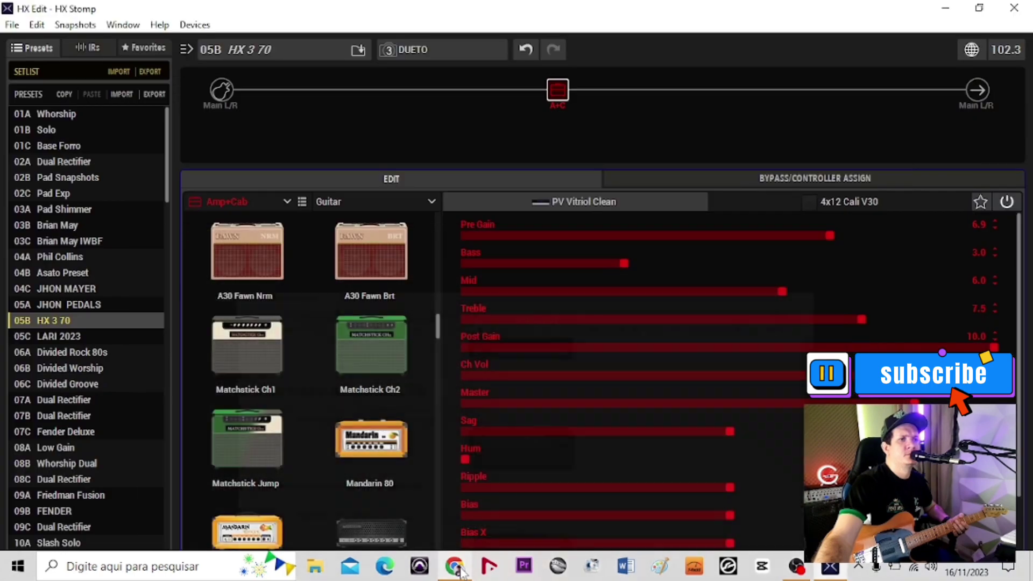
Switch the block to the Amp category and search its guitar thumbnails for US Dripman Nrm, rechecking the Chrome release notes
click(286, 202)
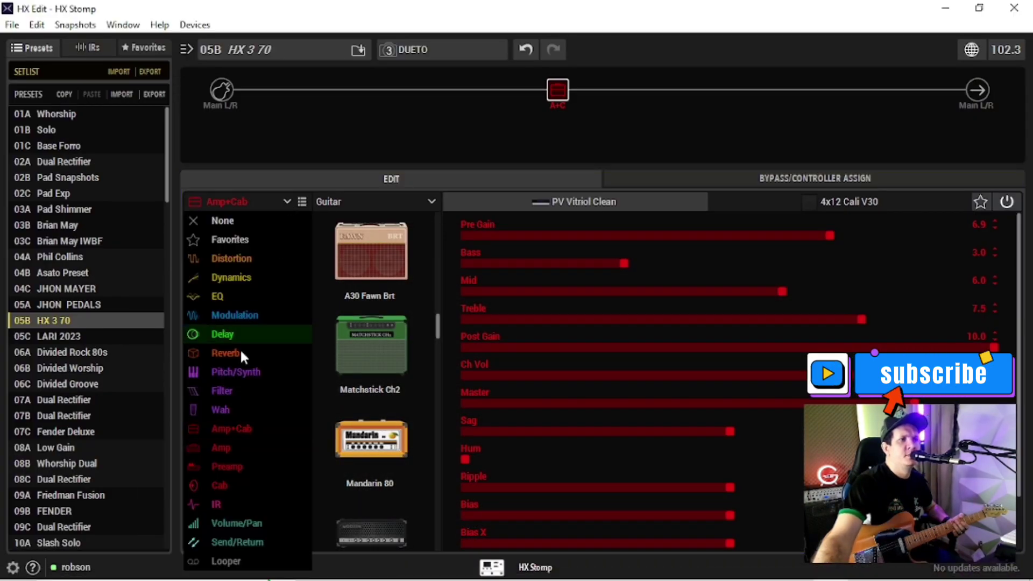
click(226, 447)
drag(439, 463, 440, 241)
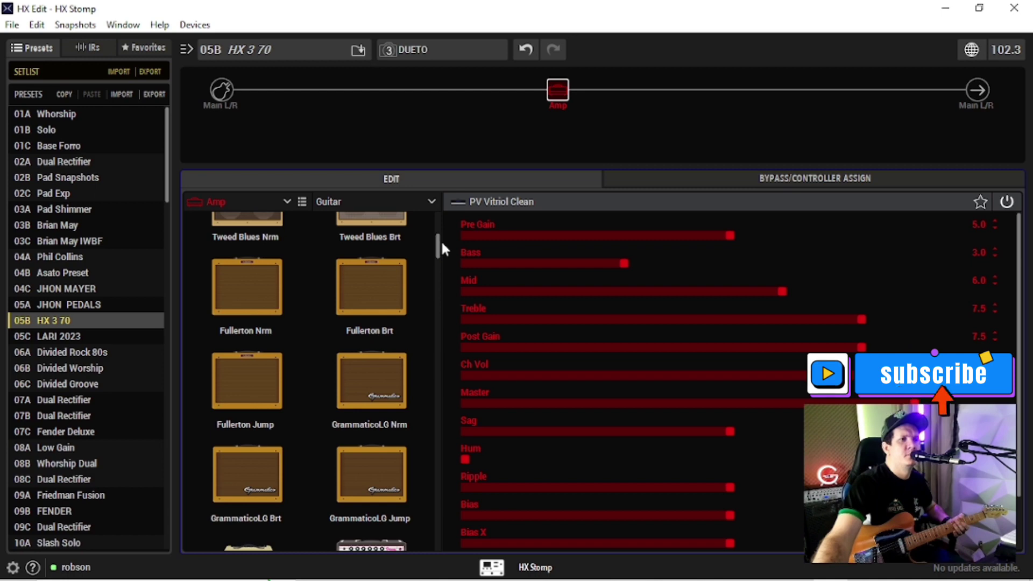
drag(440, 240, 441, 221)
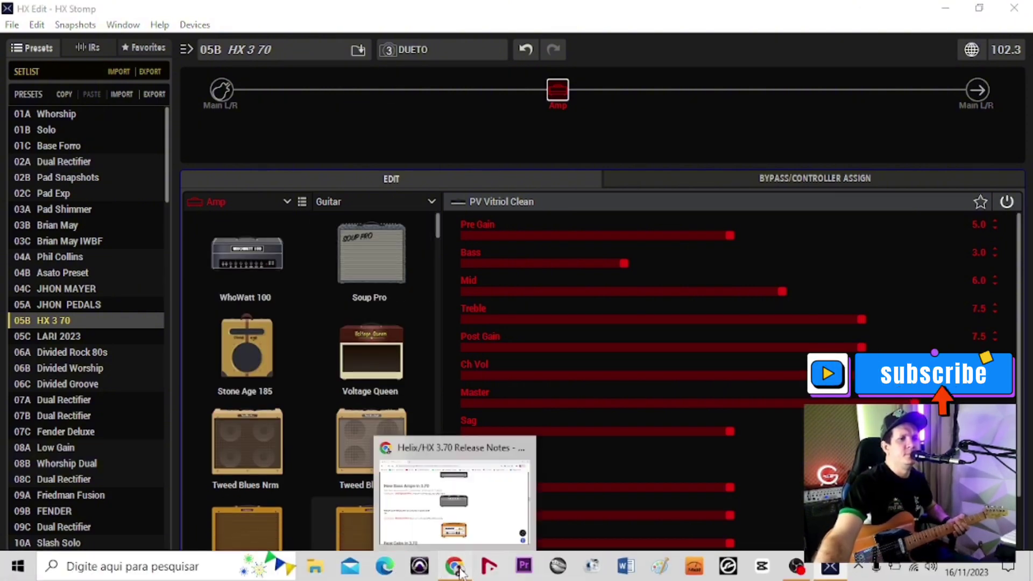
click(459, 569)
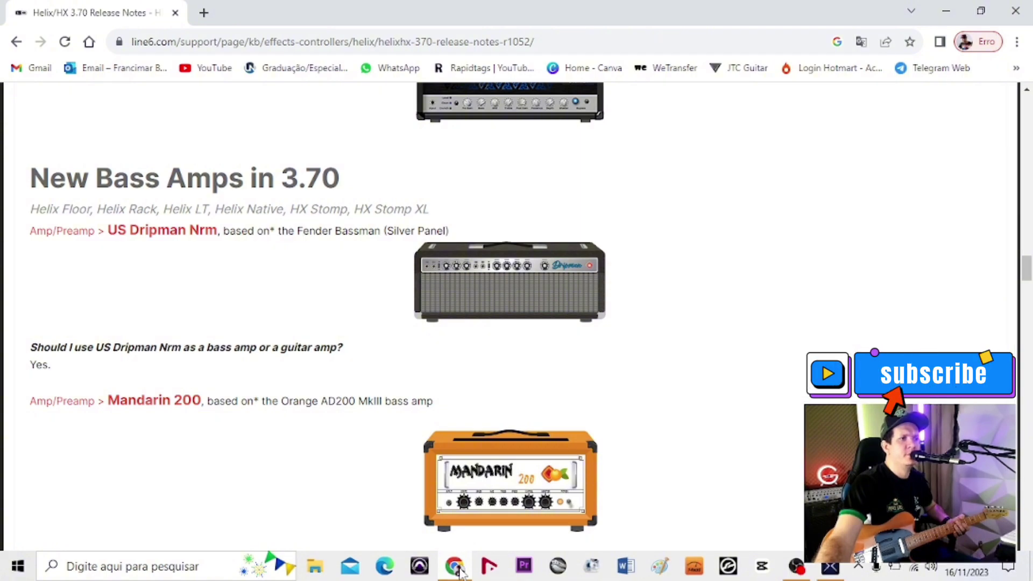
click(456, 568)
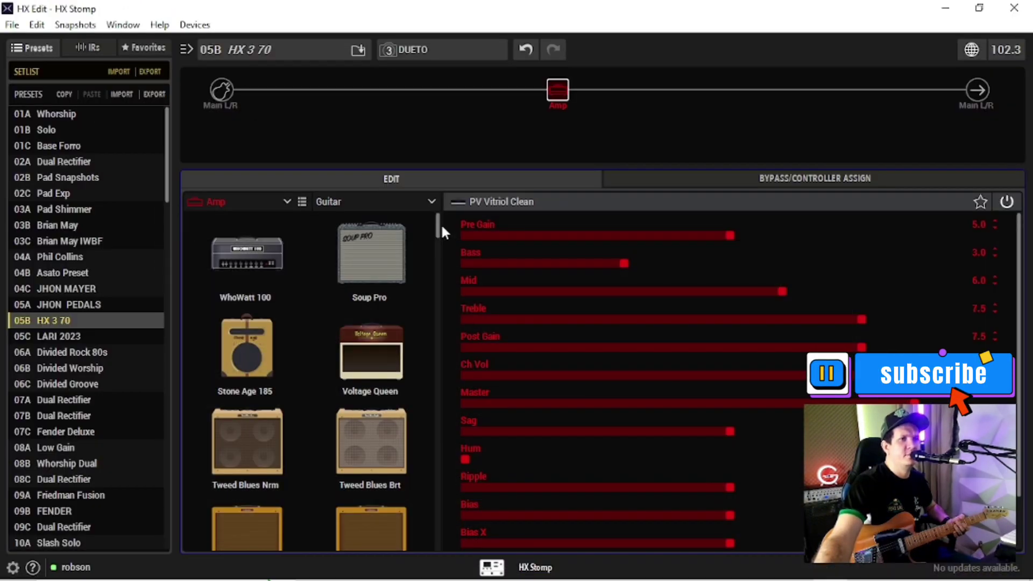
scroll(440, 224, down, 1)
scroll(440, 224, down, 2)
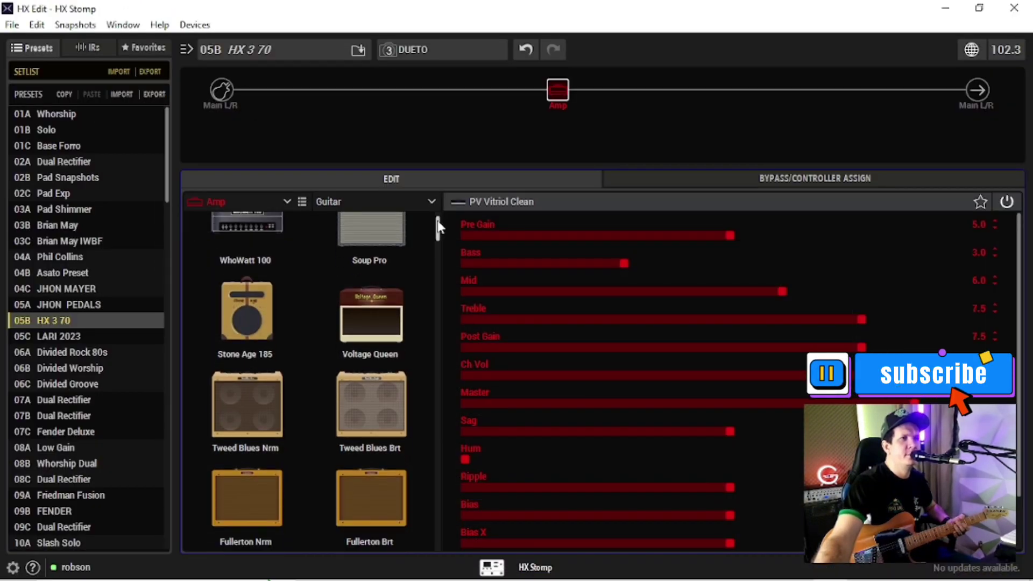
scroll(439, 223, up, 3)
Show the models as a list again and switch the block back to the Amp+Cab category
click(289, 198)
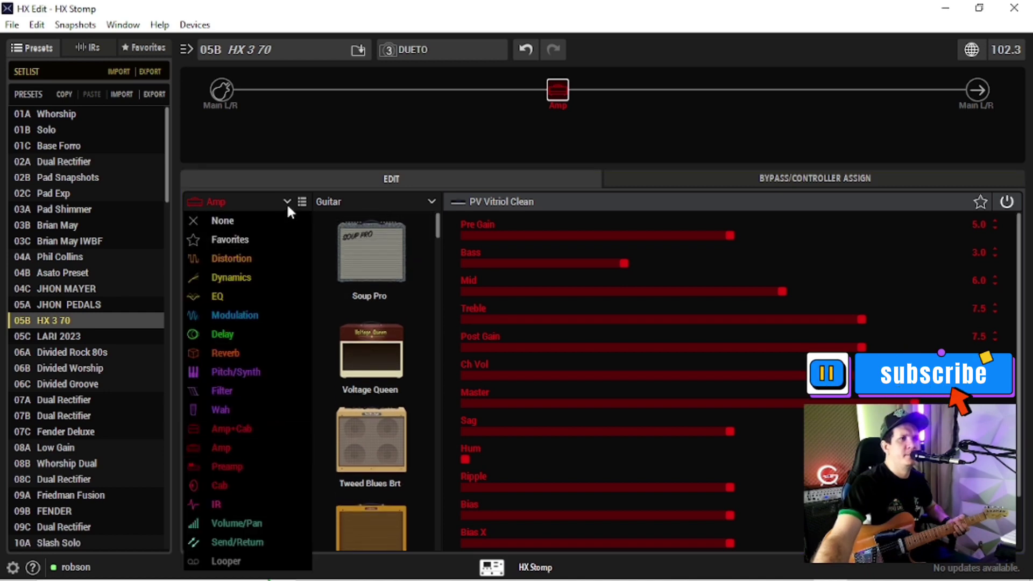
click(301, 200)
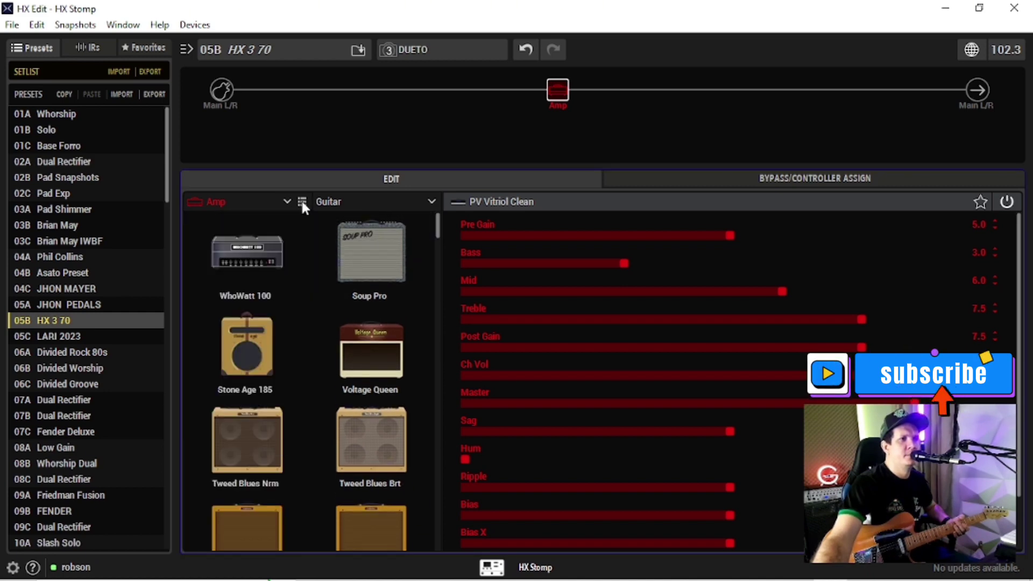
click(302, 203)
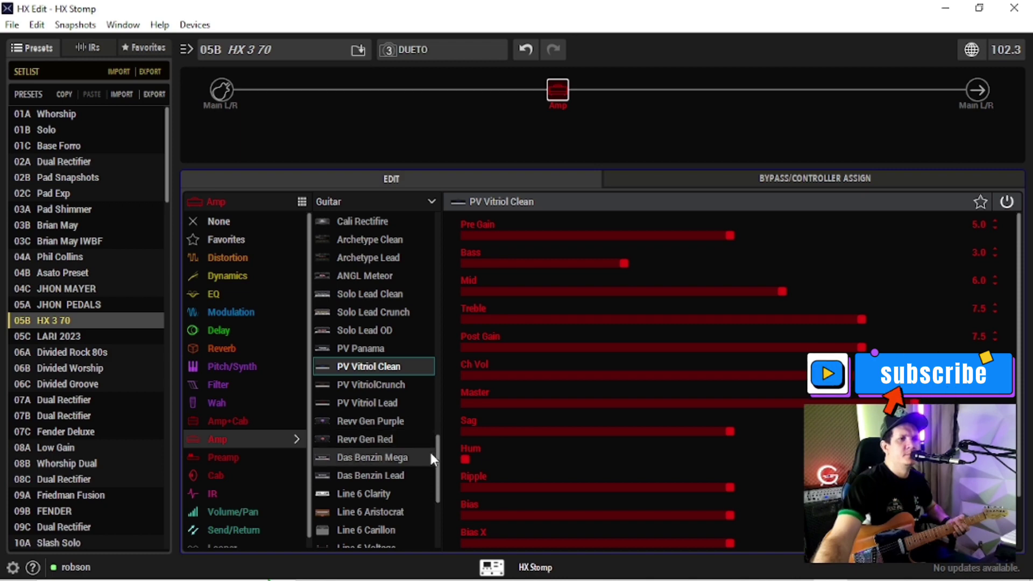
click(283, 421)
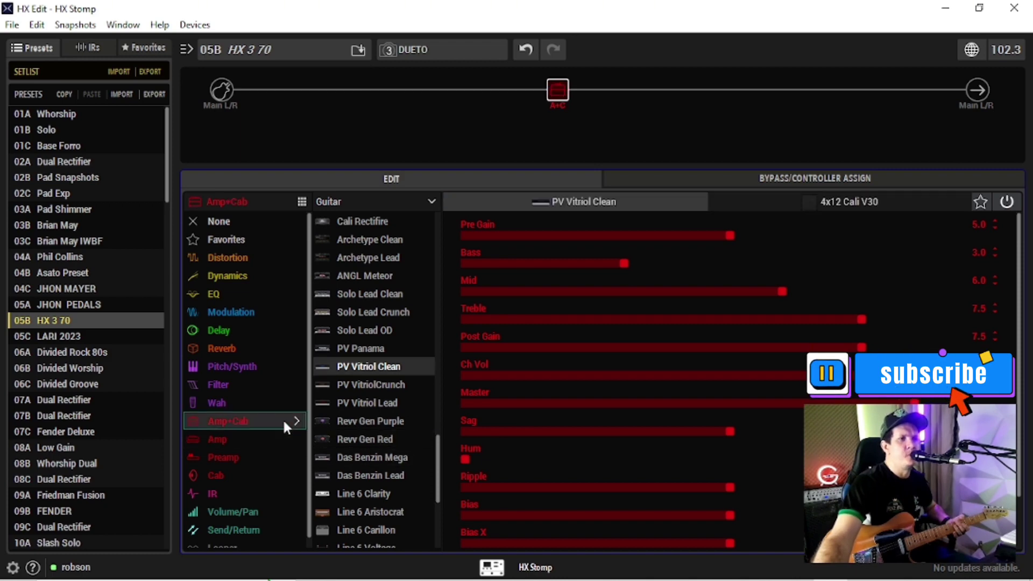
Filter the Amp+Cab models to Guitar+Legacy and look through the list for US Dripman
click(371, 200)
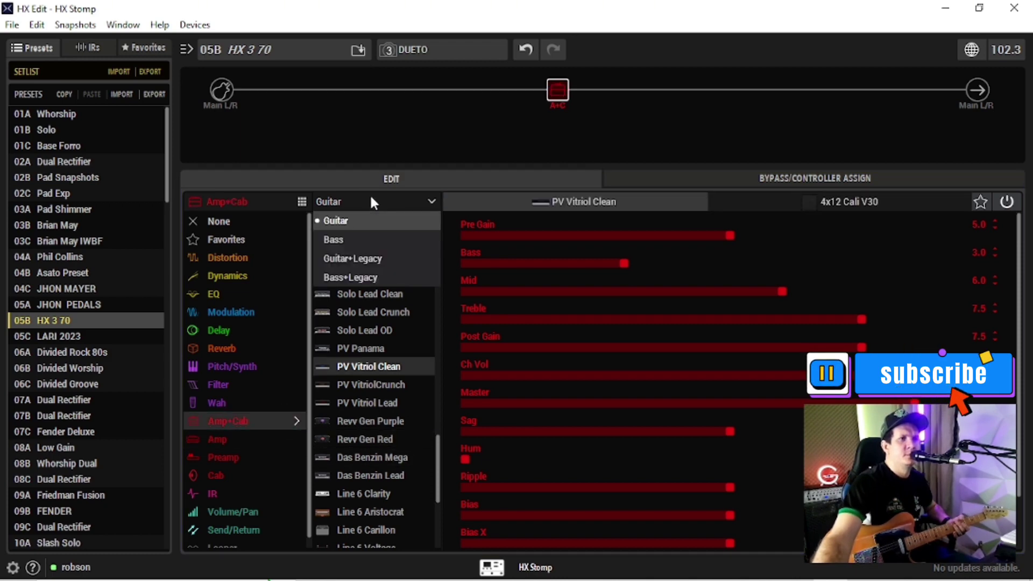
click(380, 257)
drag(441, 455, 434, 243)
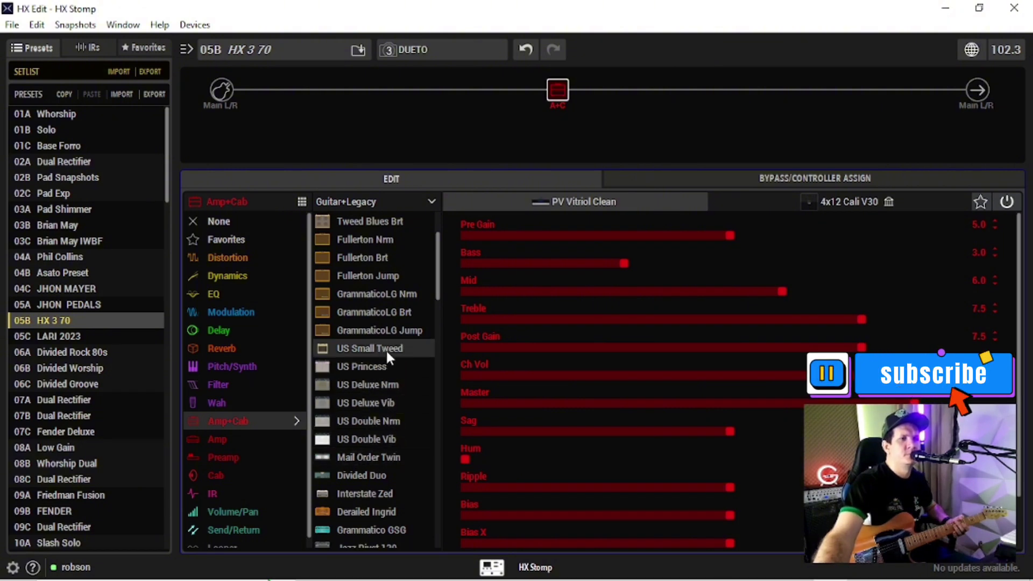
scroll(396, 367, up, 3)
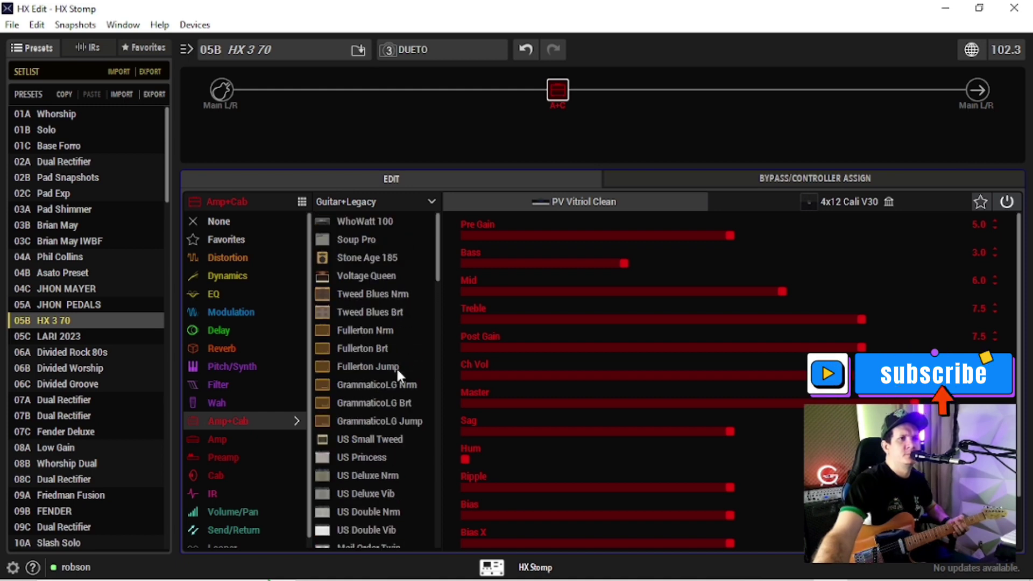
scroll(396, 367, down, 3)
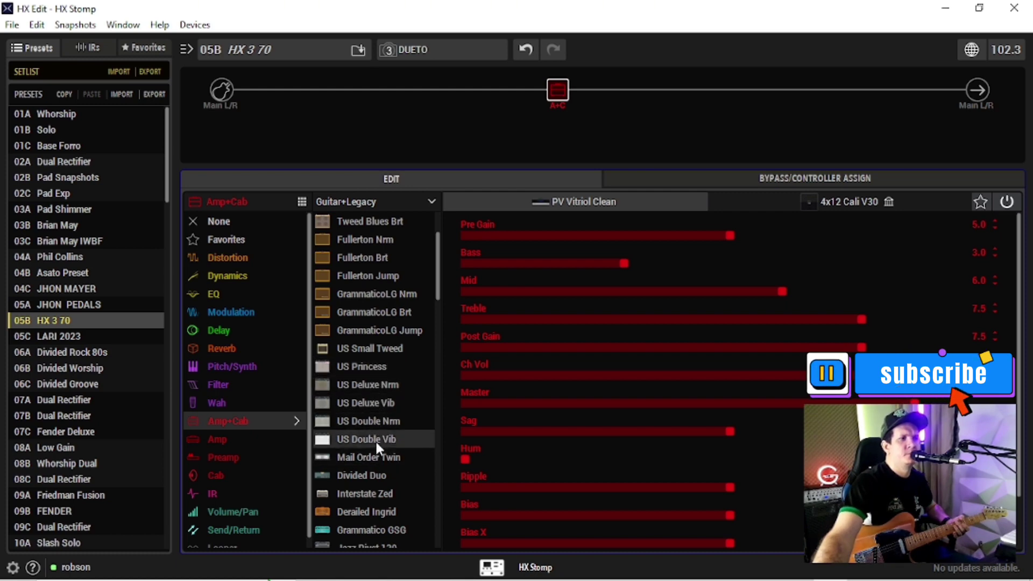
Filter the Amp+Cab models to Bass+Legacy and load the US Dripman Norm amp
click(366, 202)
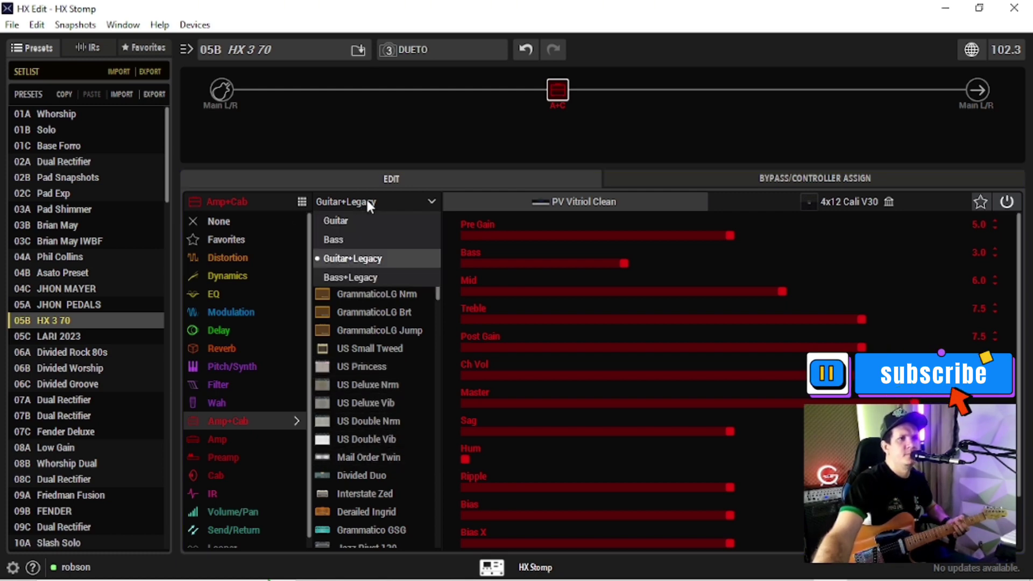
click(355, 277)
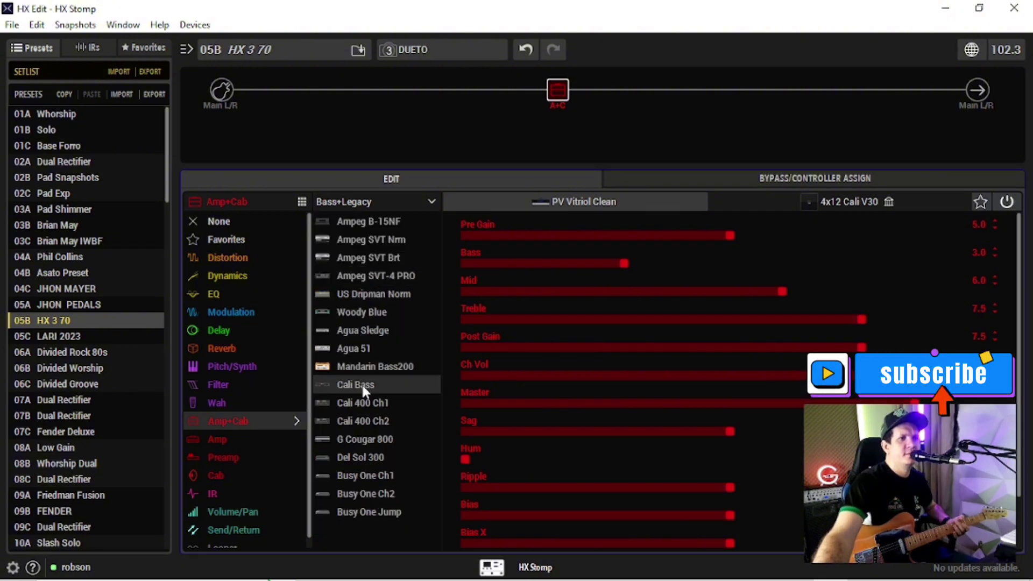
click(395, 298)
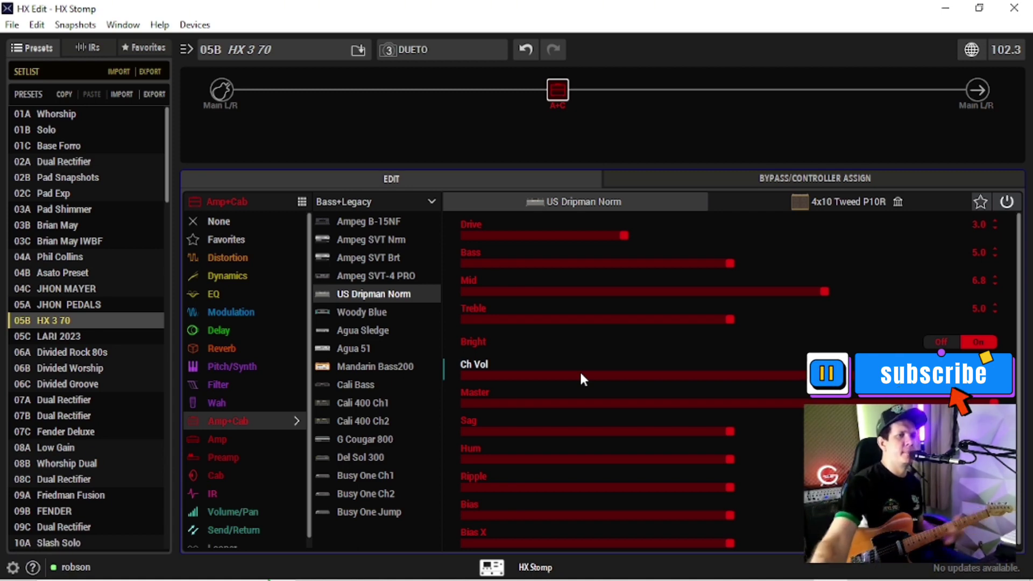
Reread the US Dripman Nrm and Mandarin 200 entries in the Chrome release notes and return to HX Edit
mouse_move(455, 565)
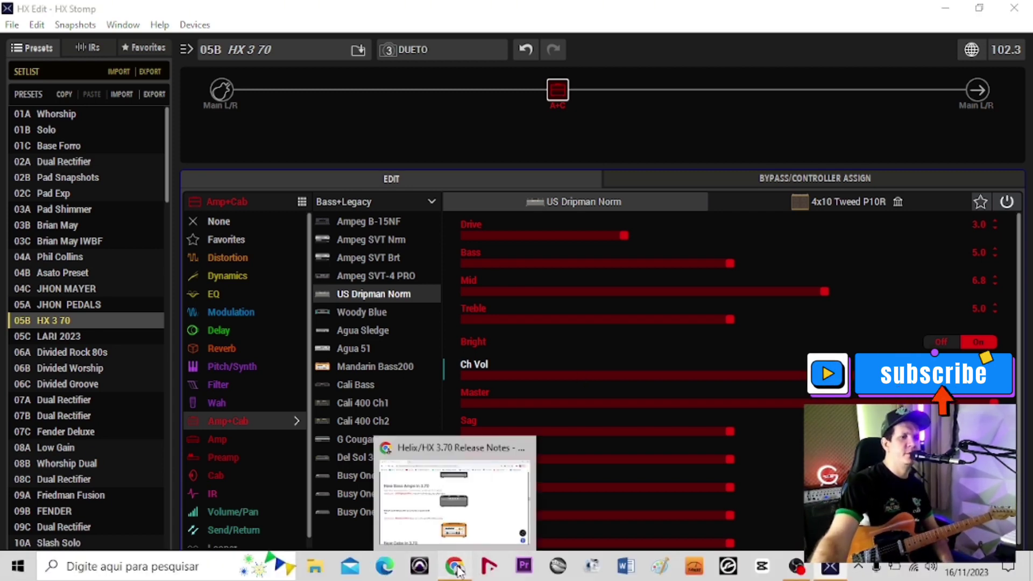
click(408, 453)
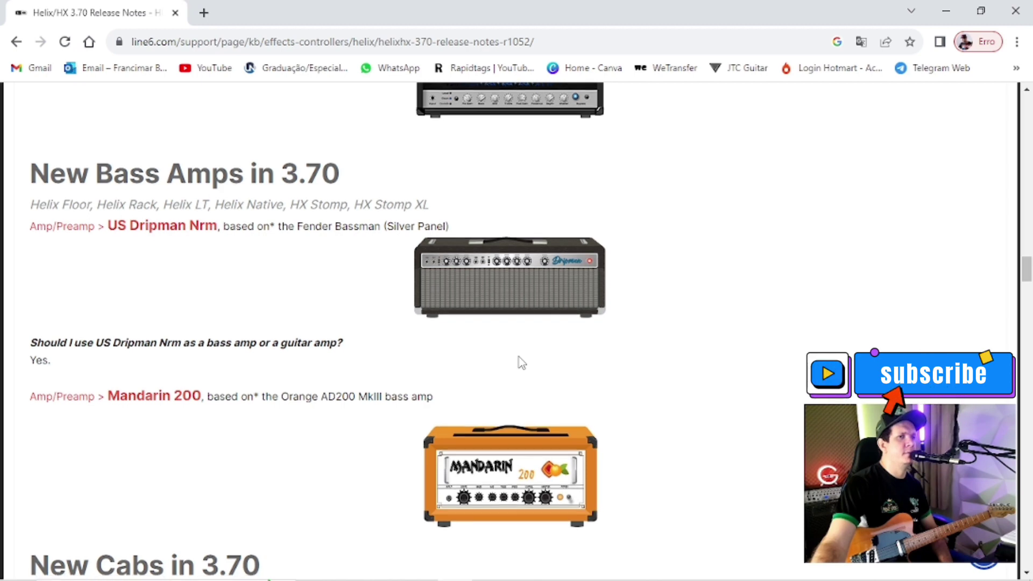
scroll(519, 363, down, 1)
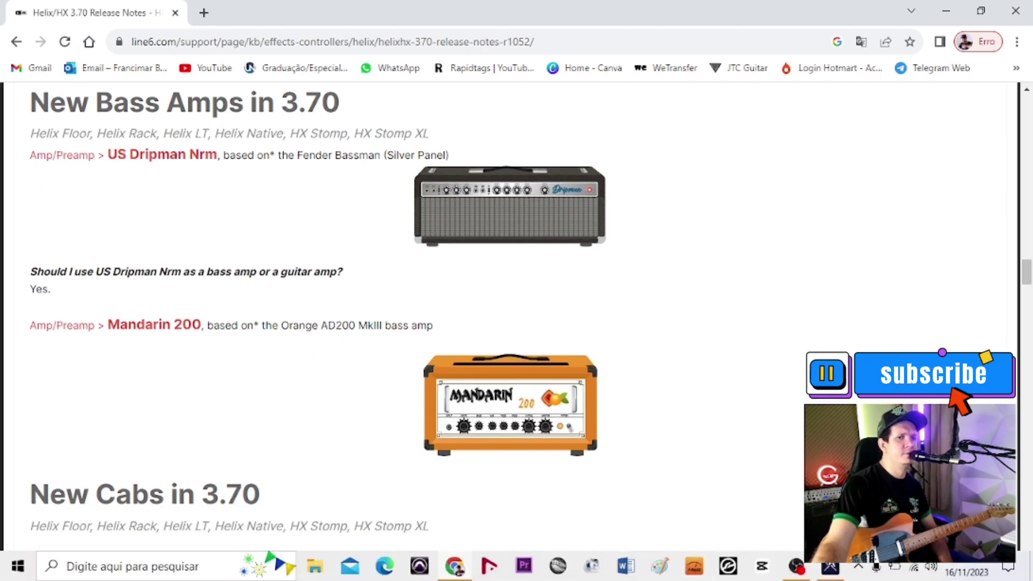
click(829, 573)
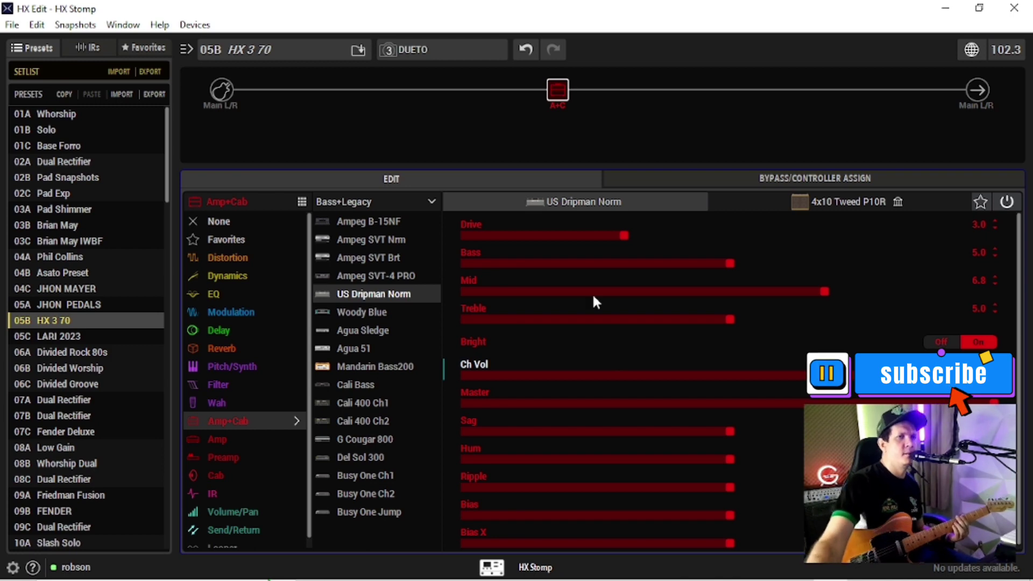
Set the US Dripman Norm's Drive to 4.3 and load the Mandarin Bass200 amp in its place
drag(628, 235, 677, 239)
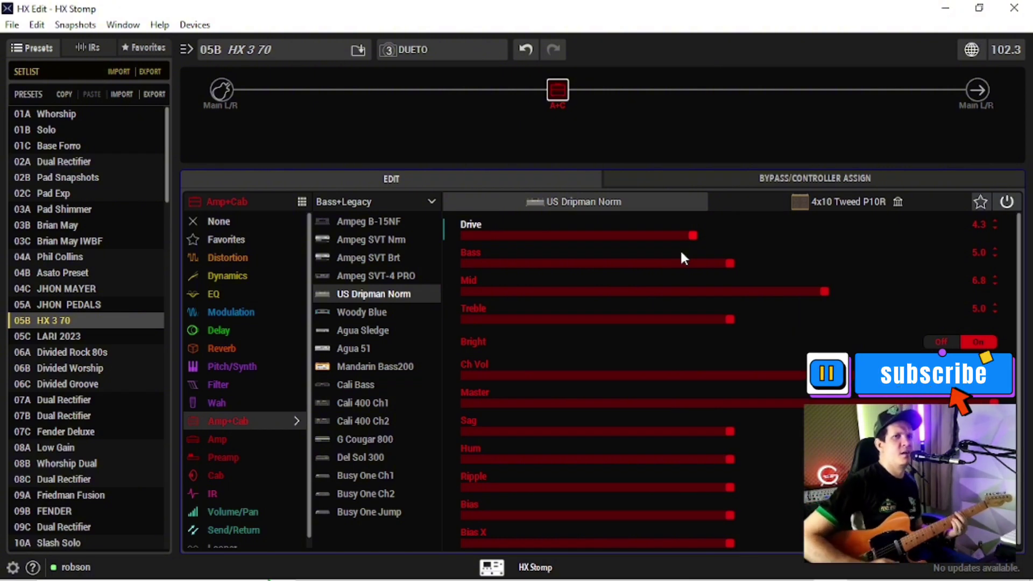
click(400, 367)
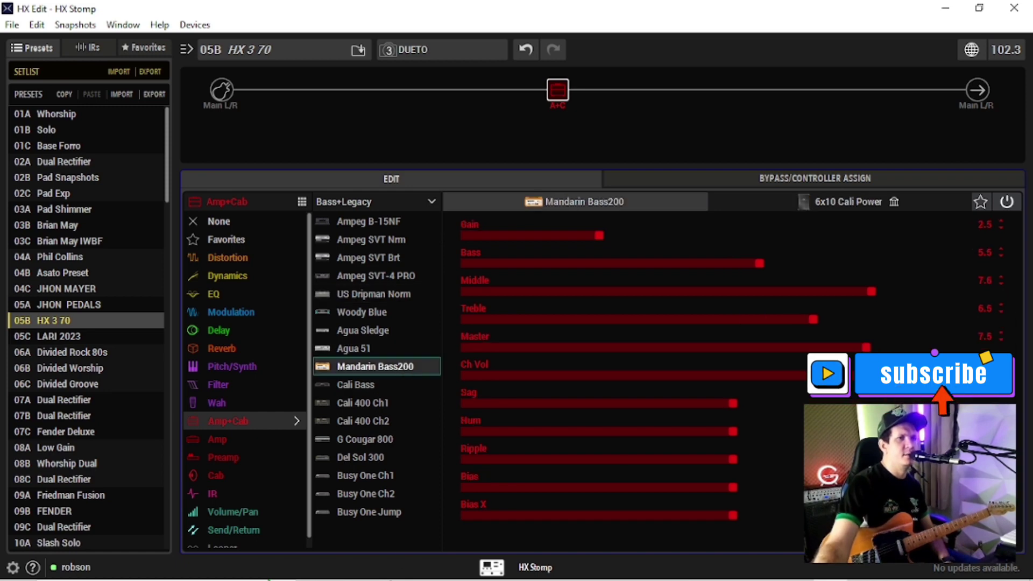
Check the Mandarin 200 entry in the Chrome release notes, return to HX Edit and set the Mandarin Bass200's Gain to 5.1
click(456, 567)
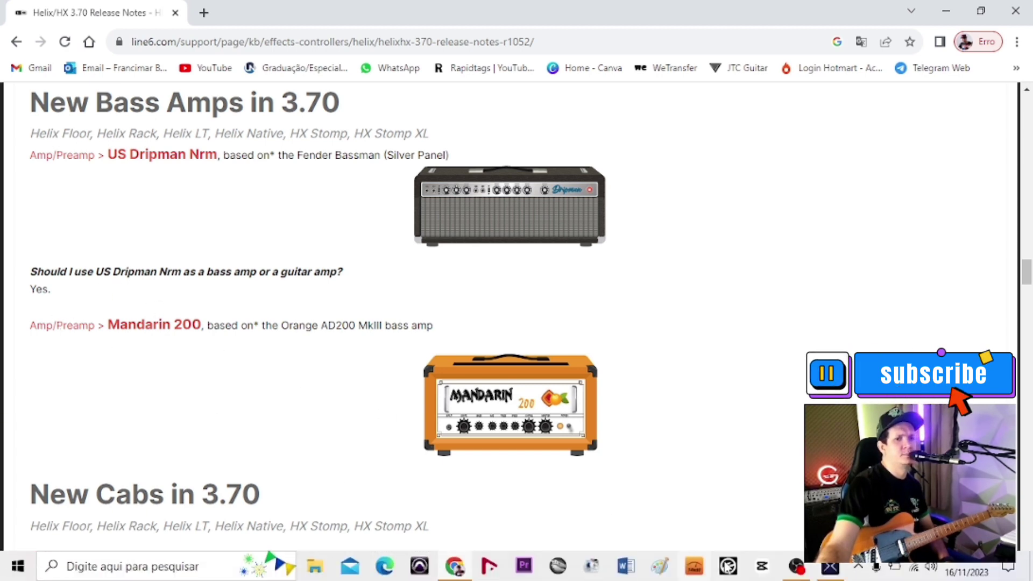
mouse_move(830, 566)
click(771, 460)
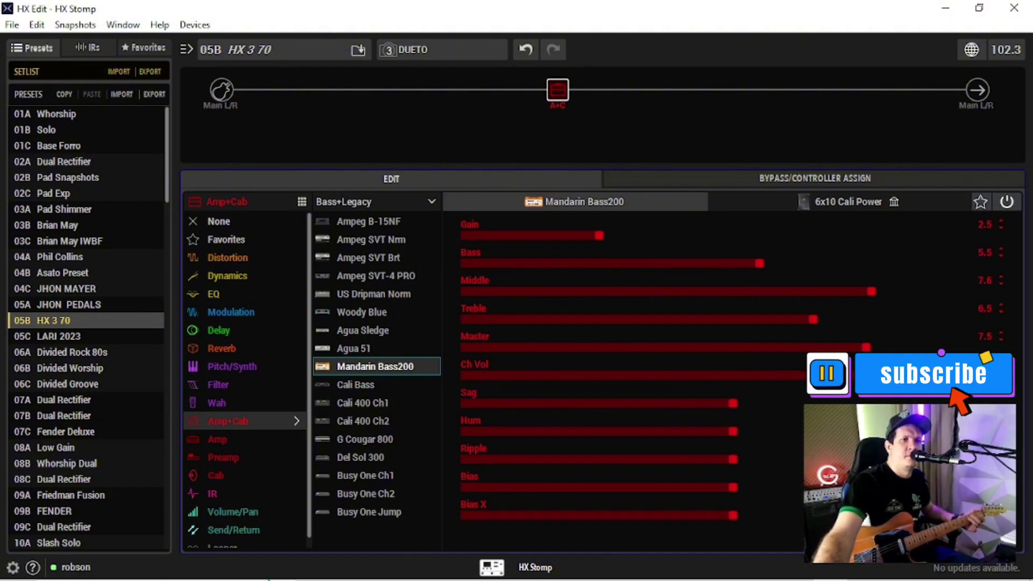
click(474, 365)
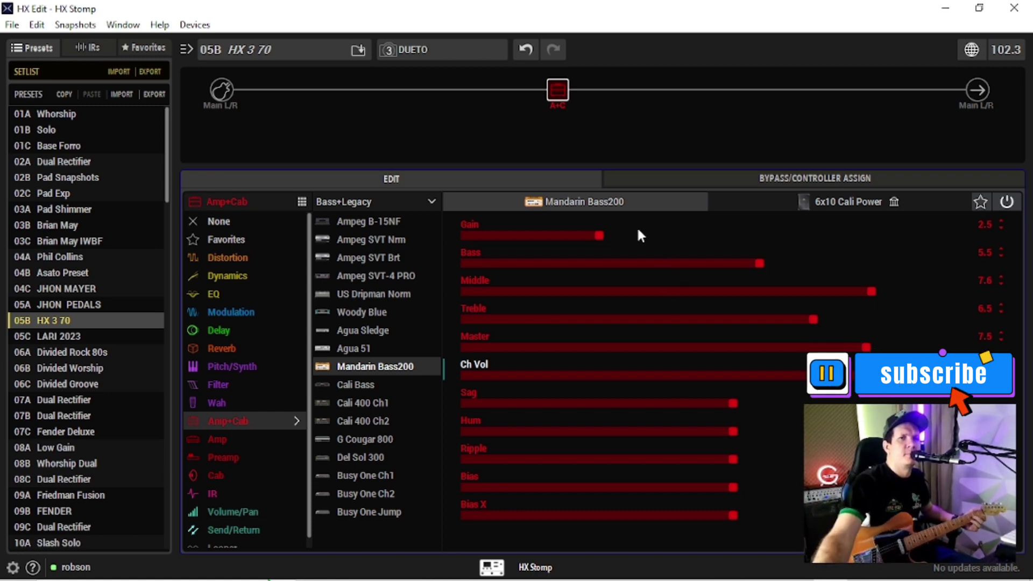
click(603, 232)
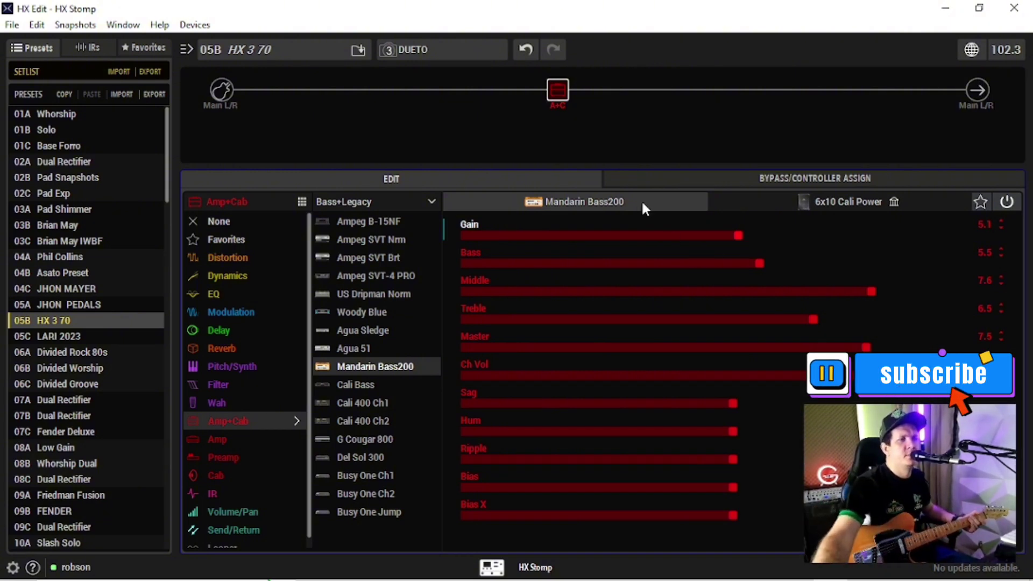
Switch to the release notes in Chrome and examine the first entries of the New Cabs in 3.70 section
mouse_move(384, 554)
click(454, 565)
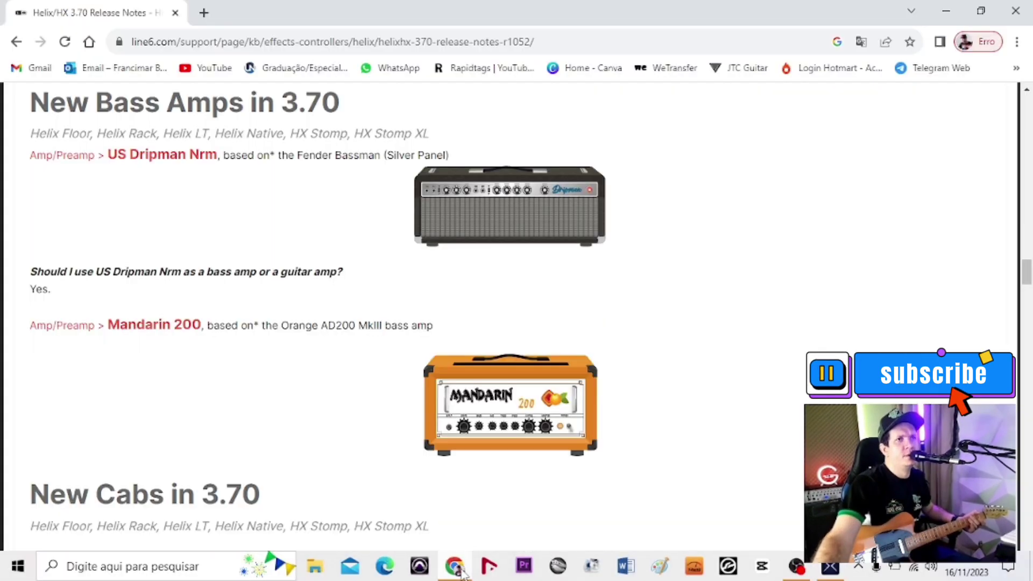
scroll(461, 224, down, 4)
scroll(461, 225, down, 3)
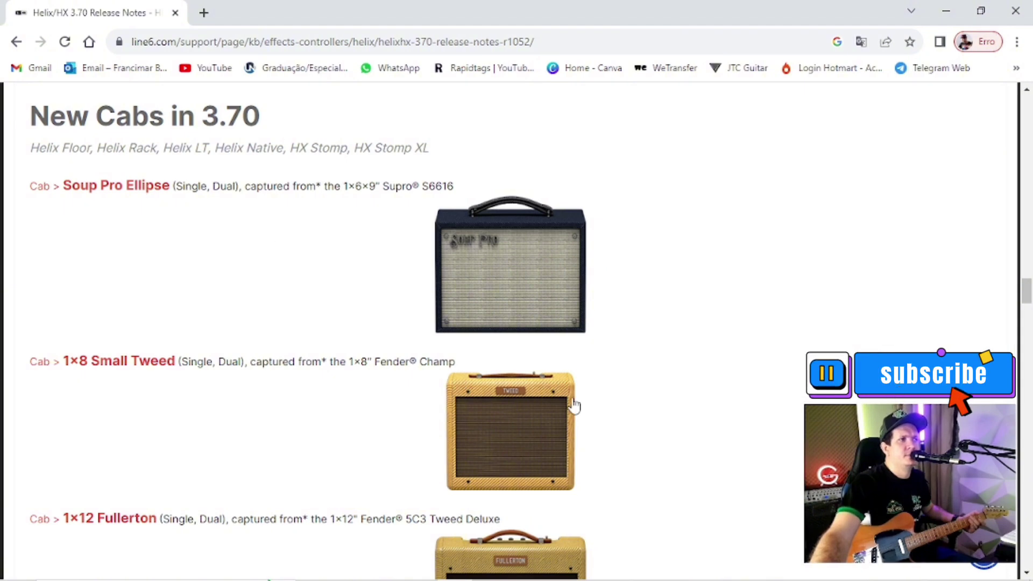
scroll(709, 277, down, 1)
scroll(709, 277, up, 1)
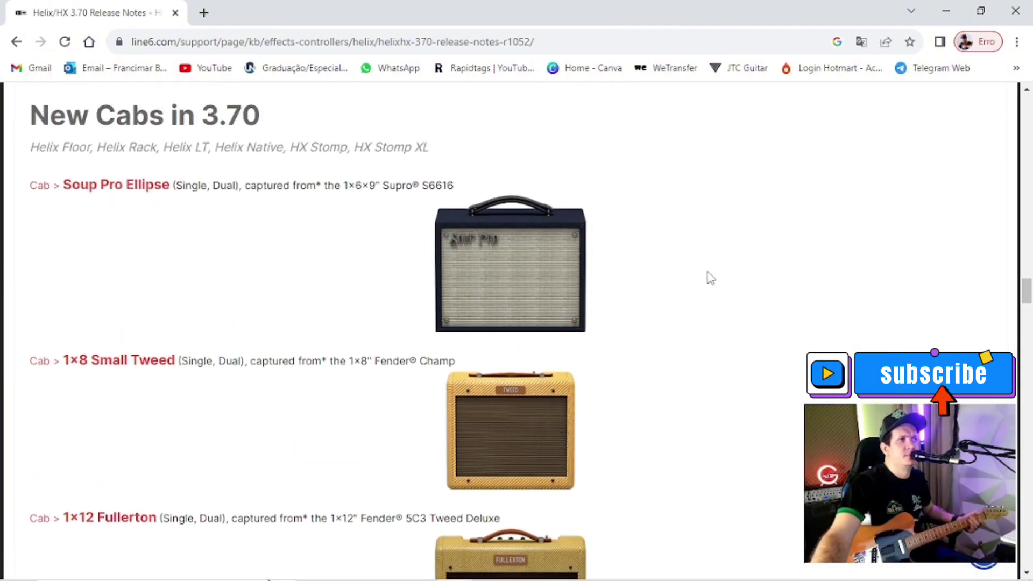
mouse_move(668, 575)
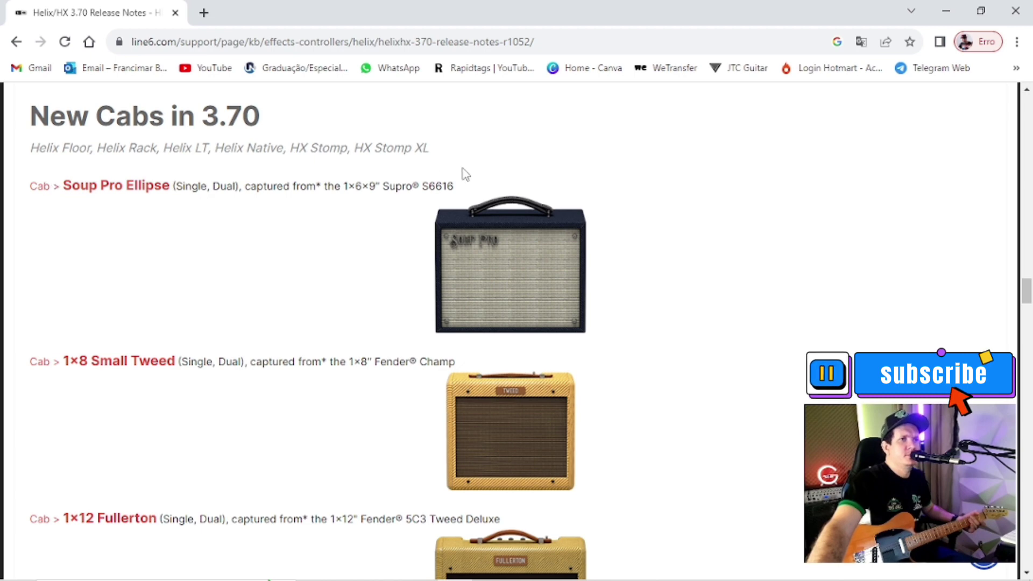
mouse_move(811, 573)
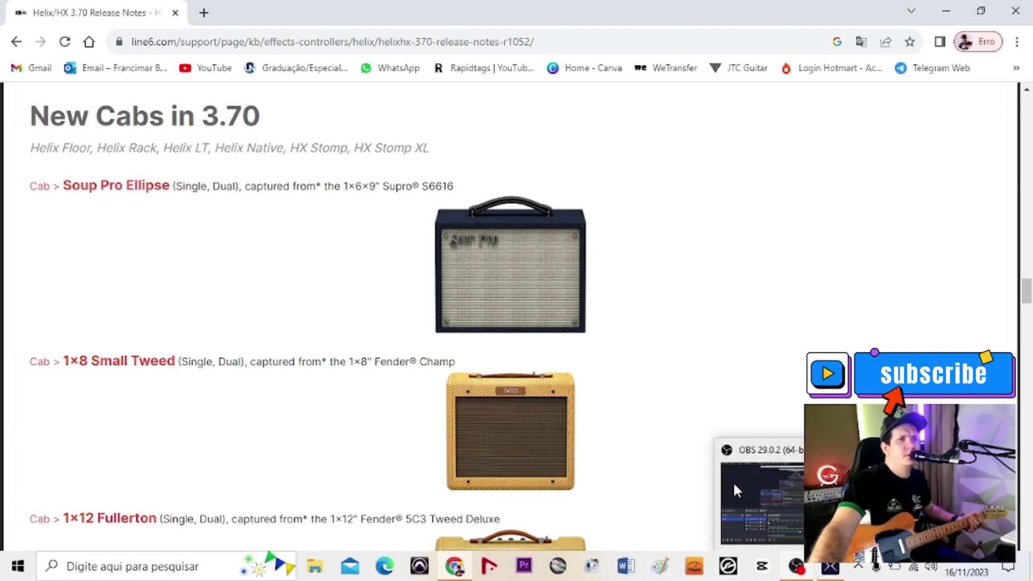
Skim the new guitar amps in the release notes again, go back to the New Cabs section and return to HX Edit
scroll(503, 300, up, 20)
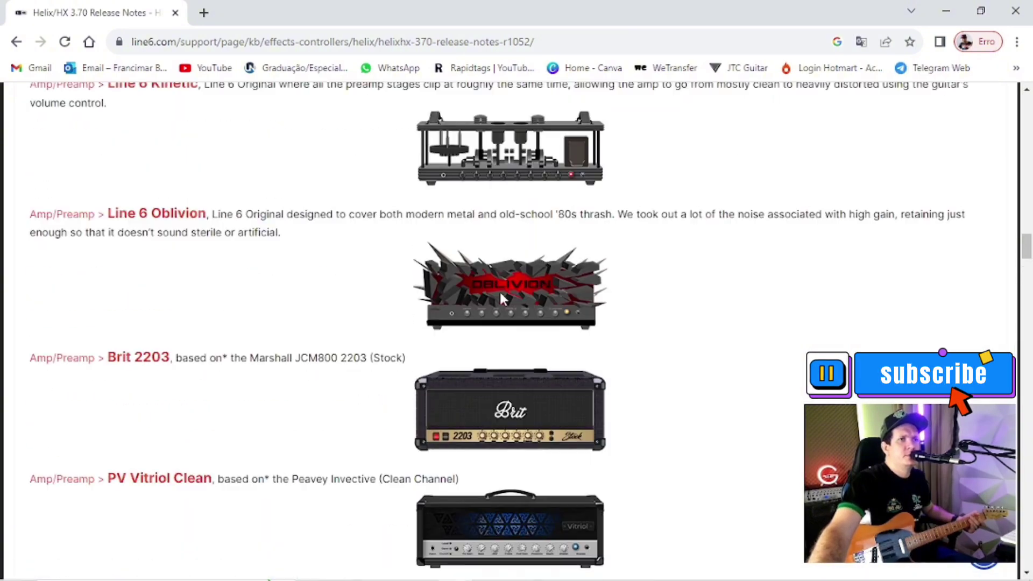
scroll(502, 299, down, 3)
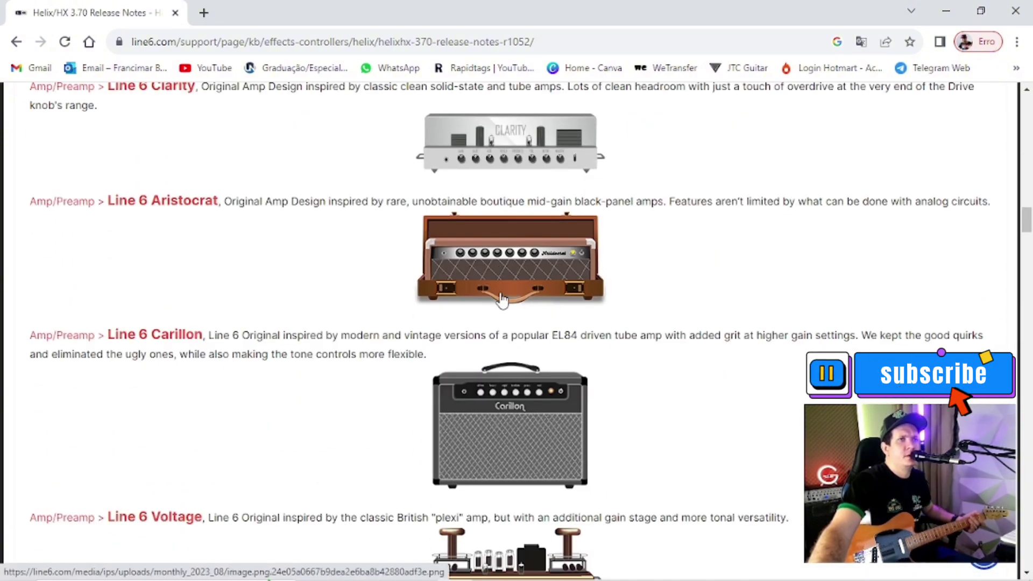
scroll(502, 299, down, 10)
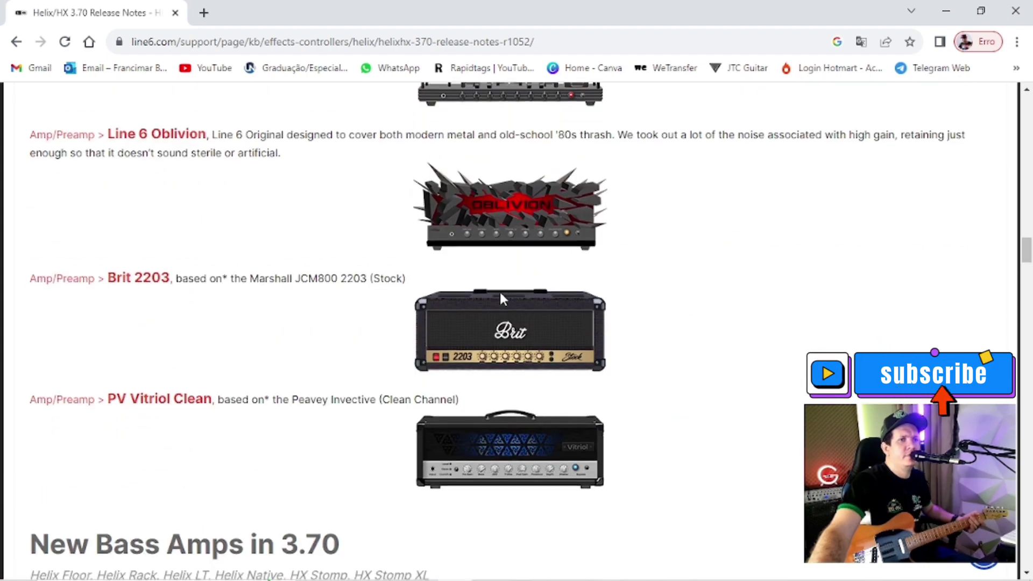
scroll(502, 299, down, 18)
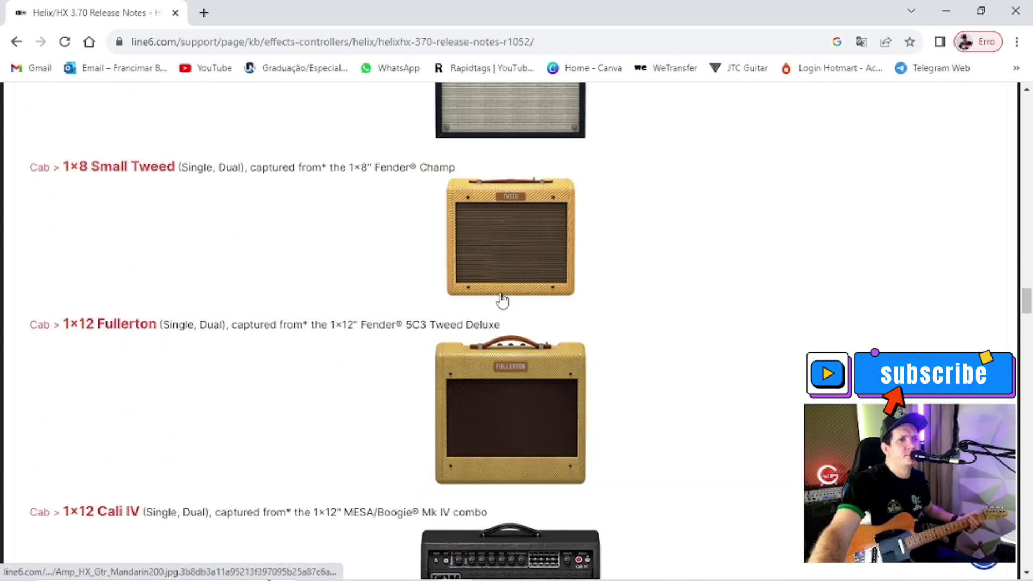
scroll(502, 300, up, 4)
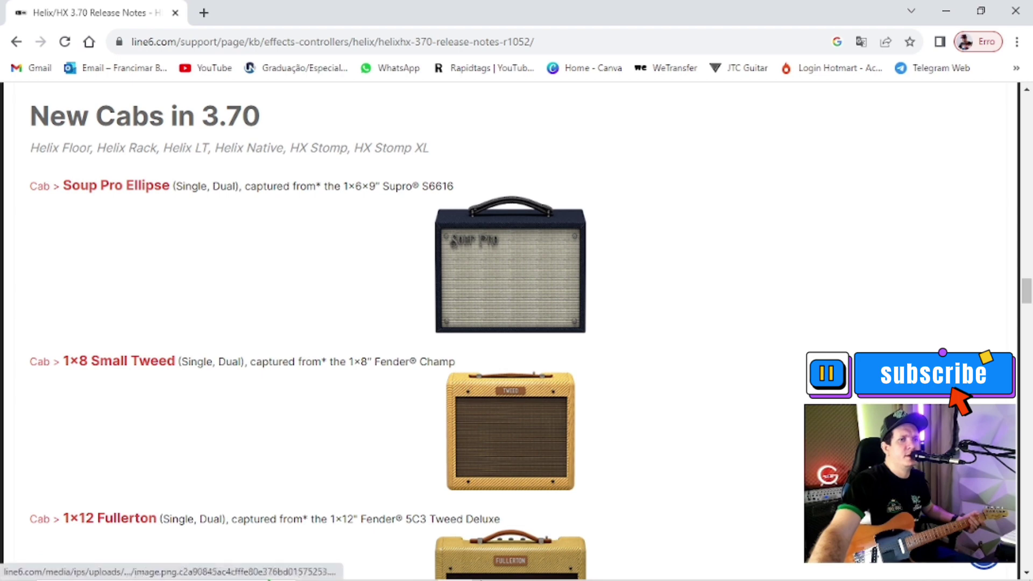
click(830, 569)
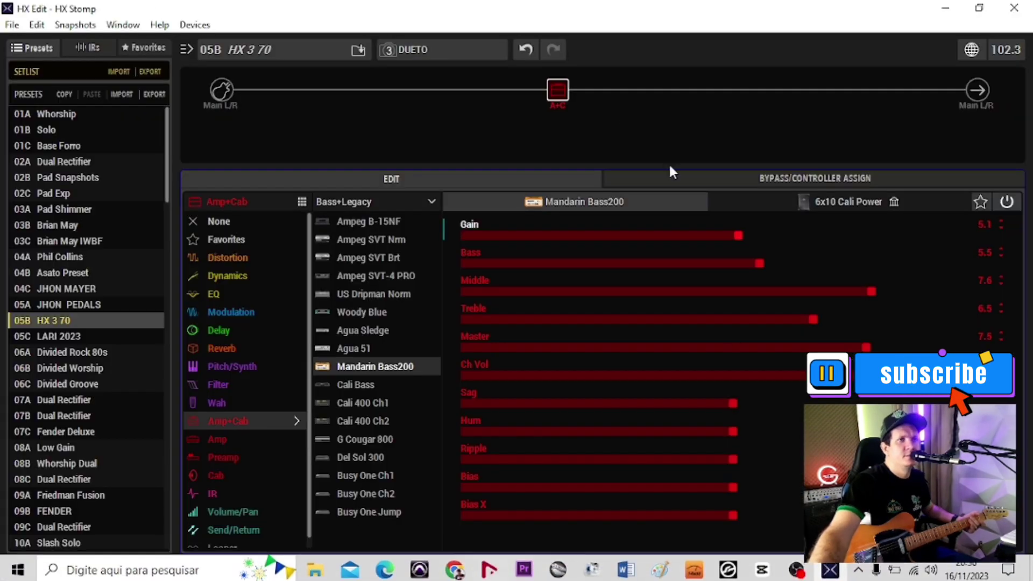
Change the block to the Amp category, filter the models to Guitar and load the Line 6 Aristocrat
click(232, 439)
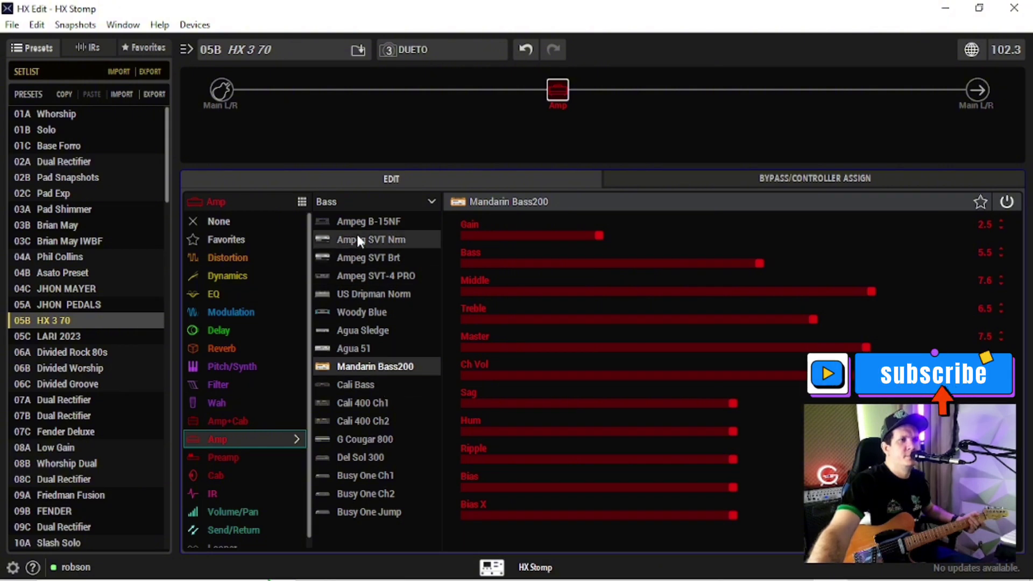
click(354, 202)
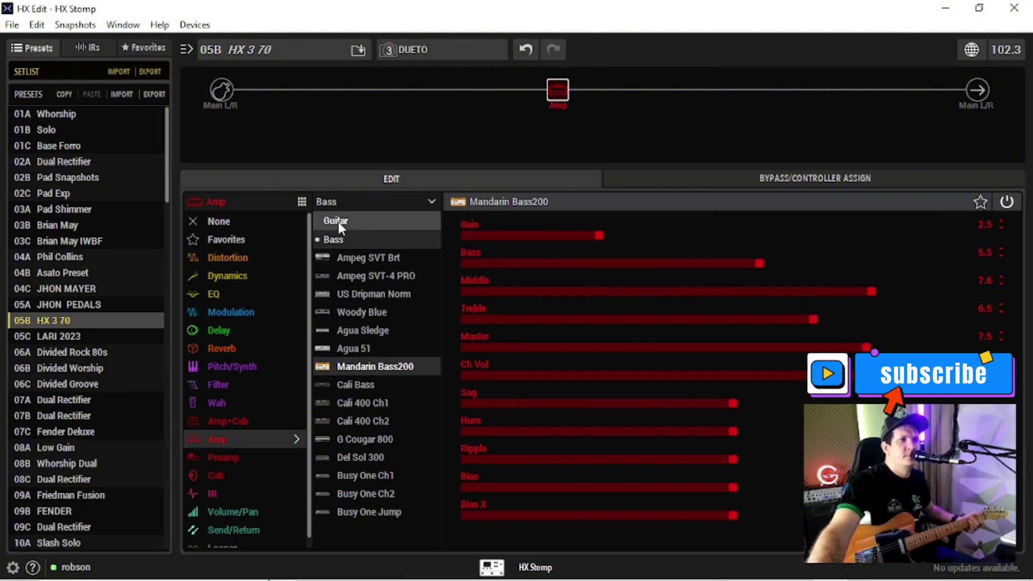
click(338, 222)
scroll(377, 401, down, 2)
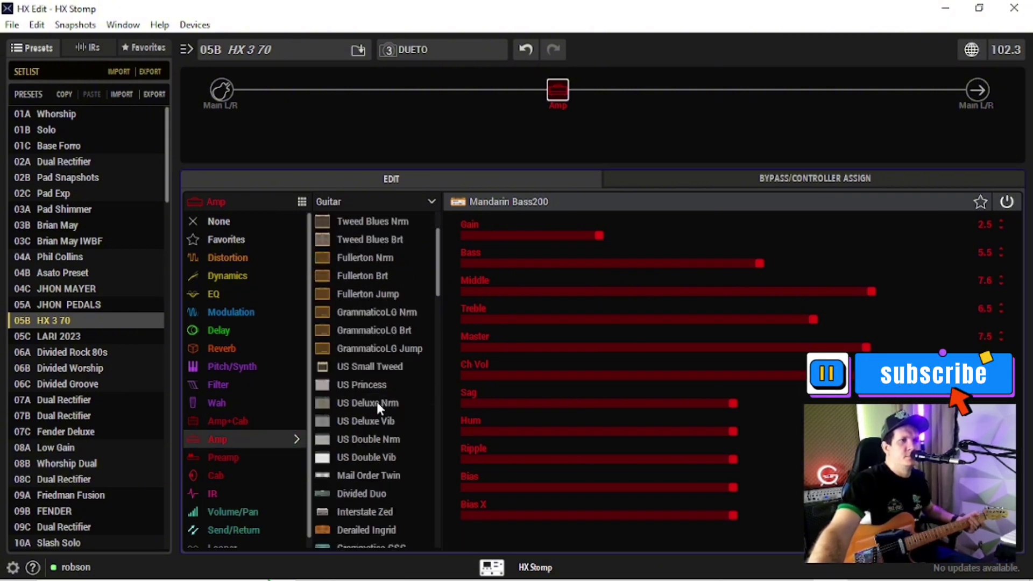
scroll(456, 503, down, 12)
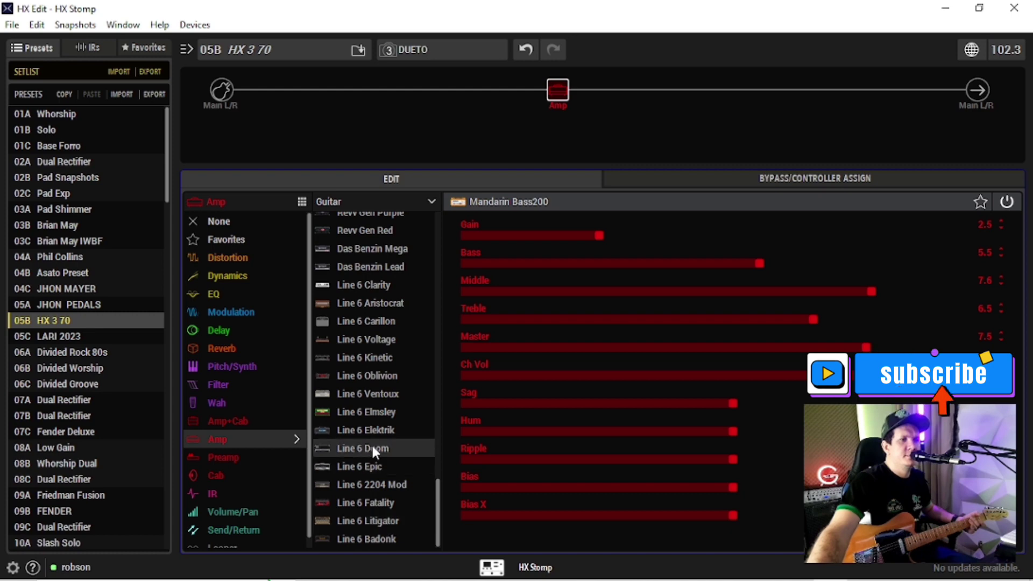
click(385, 304)
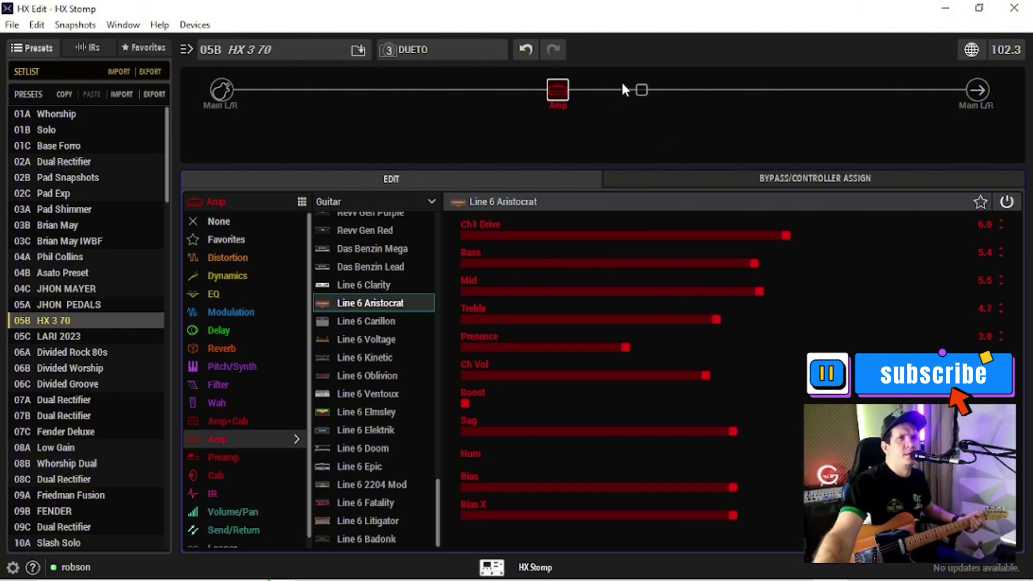
Add a single Soup Pro Ellipse cab in the empty block after the amp, checking its name in the Chrome release notes
click(642, 90)
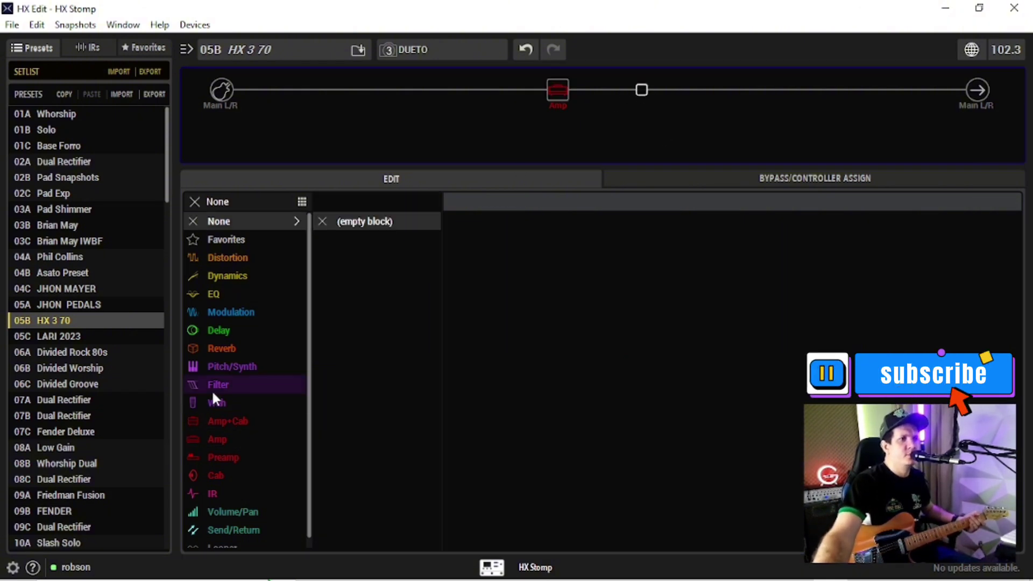
click(221, 476)
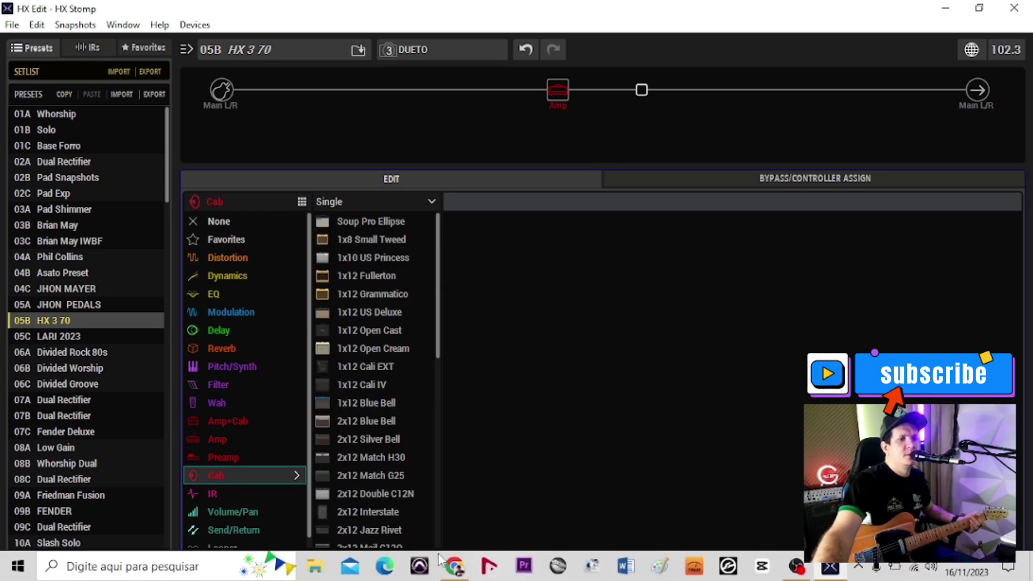
click(454, 567)
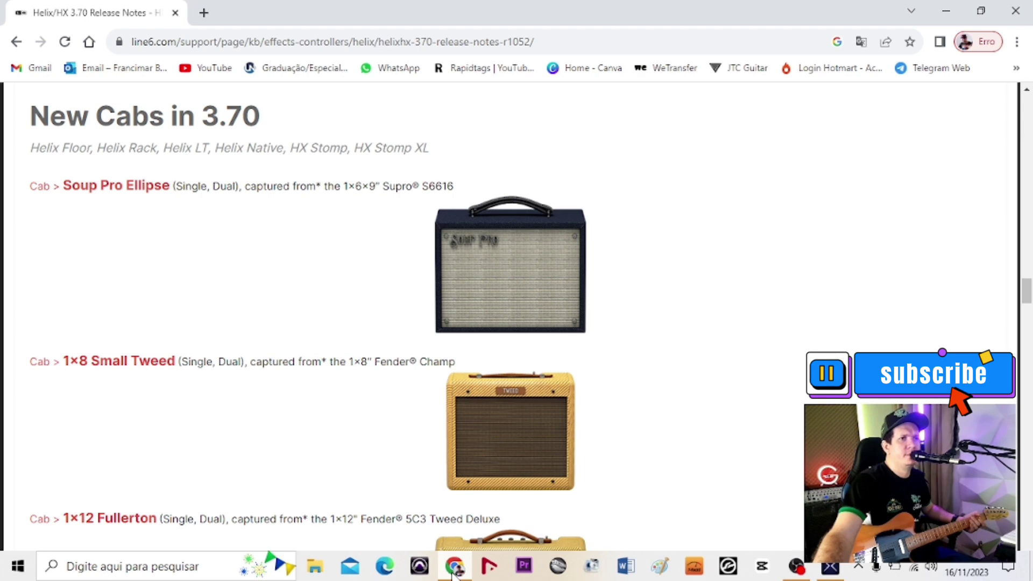
click(454, 568)
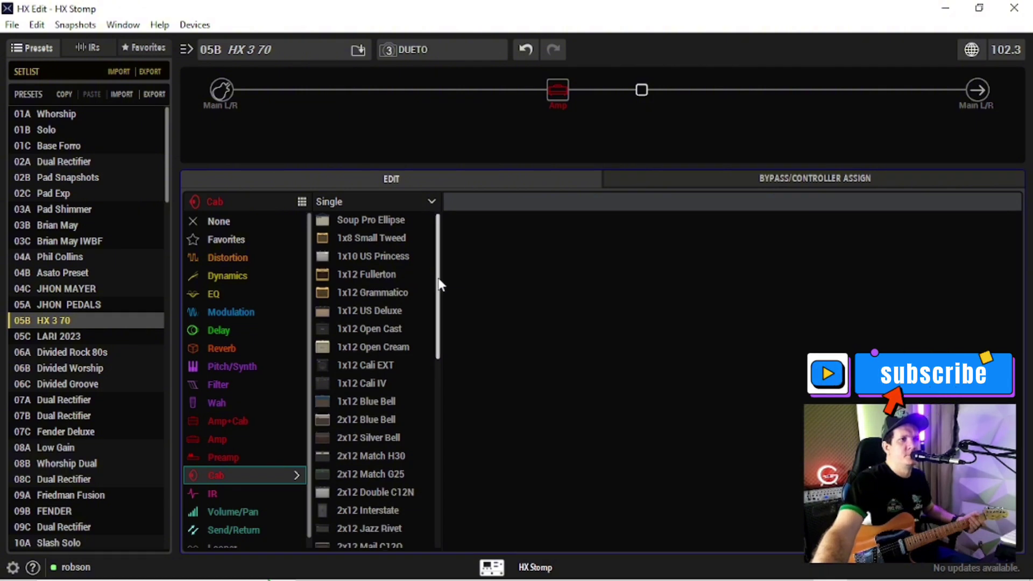
click(358, 220)
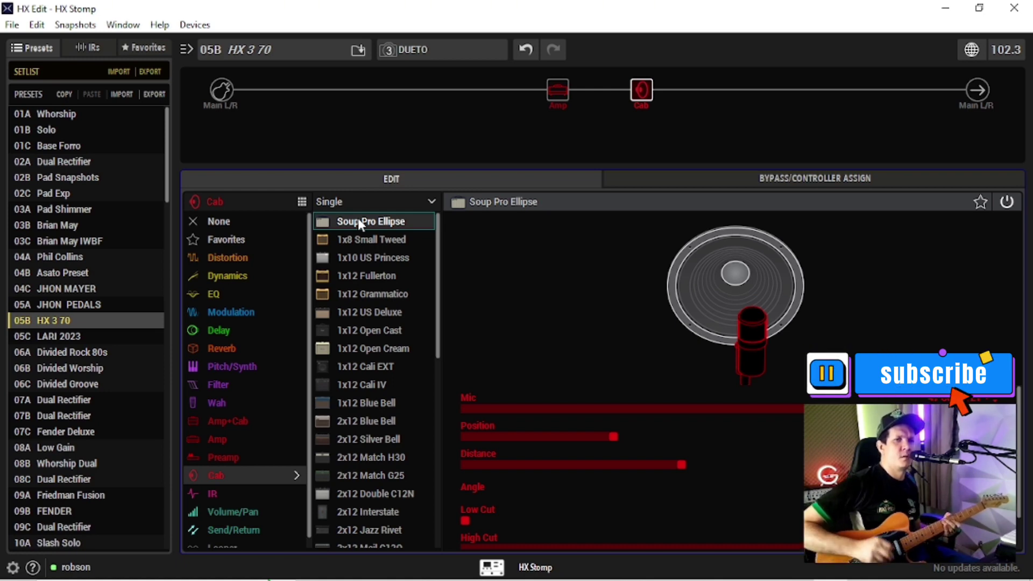
Select the Line 6 Aristocrat amp block in the signal chain and raise its Ch Vol
mouse_move(551, 75)
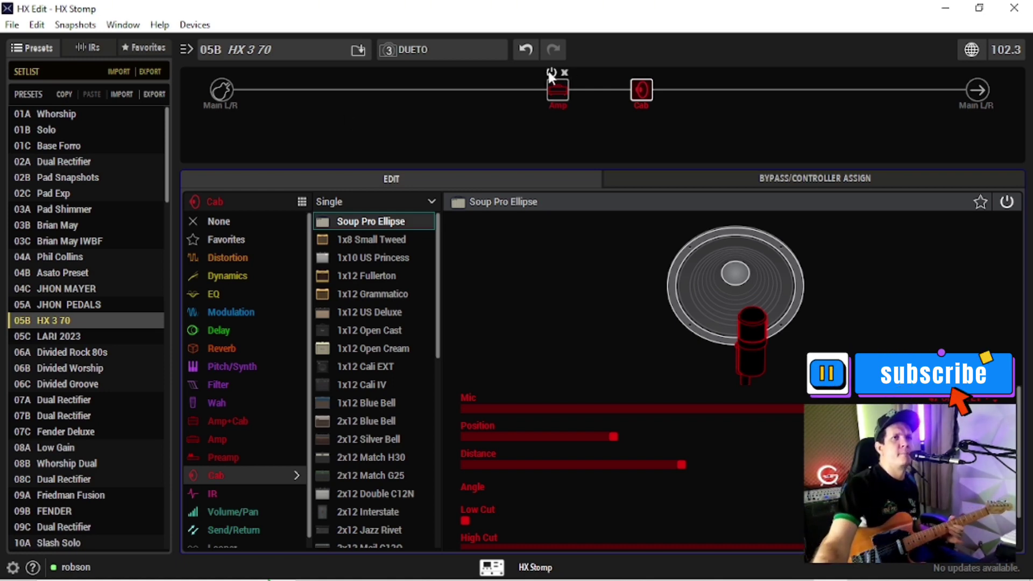
click(558, 97)
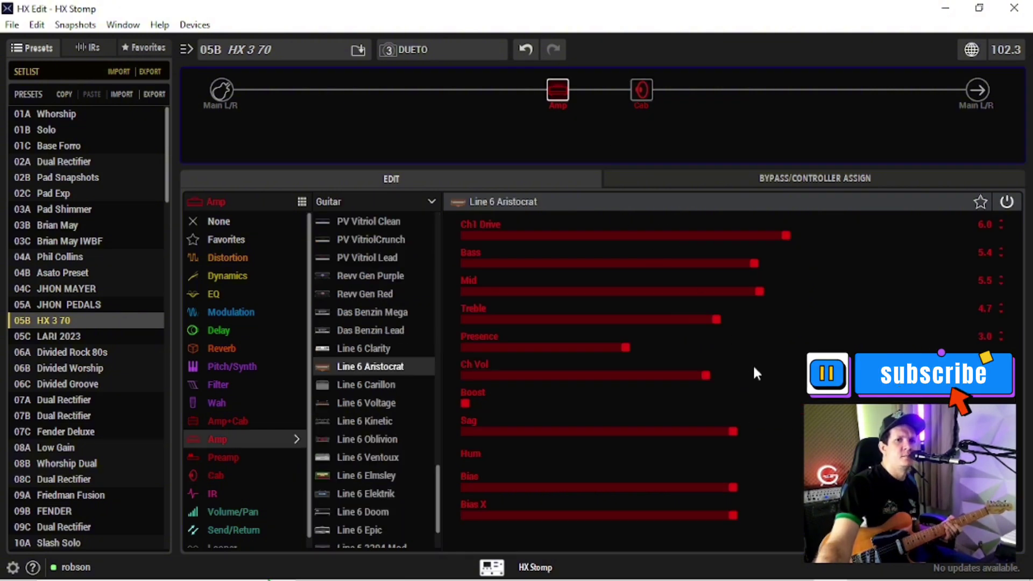
drag(698, 373, 795, 382)
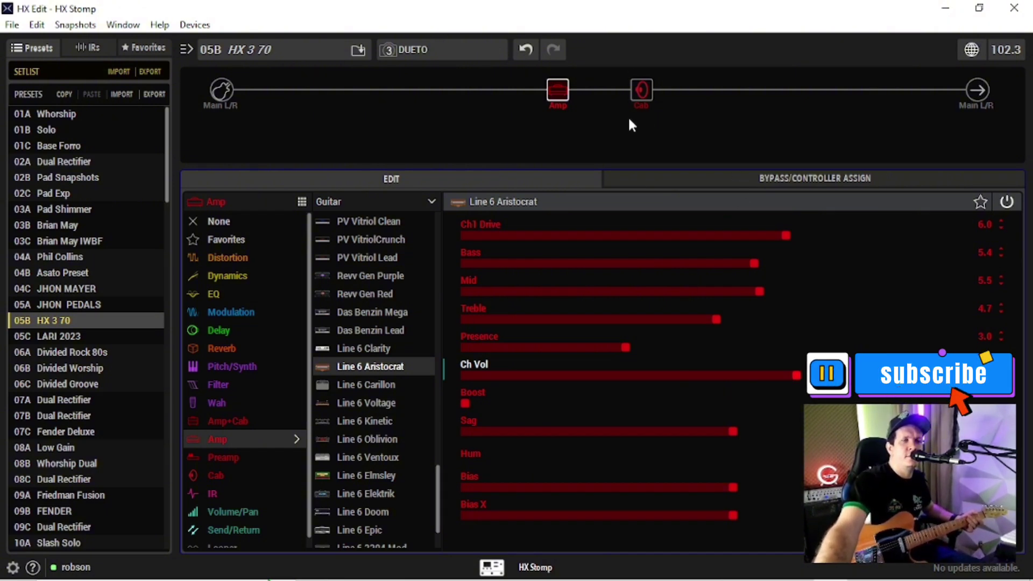
mouse_move(830, 565)
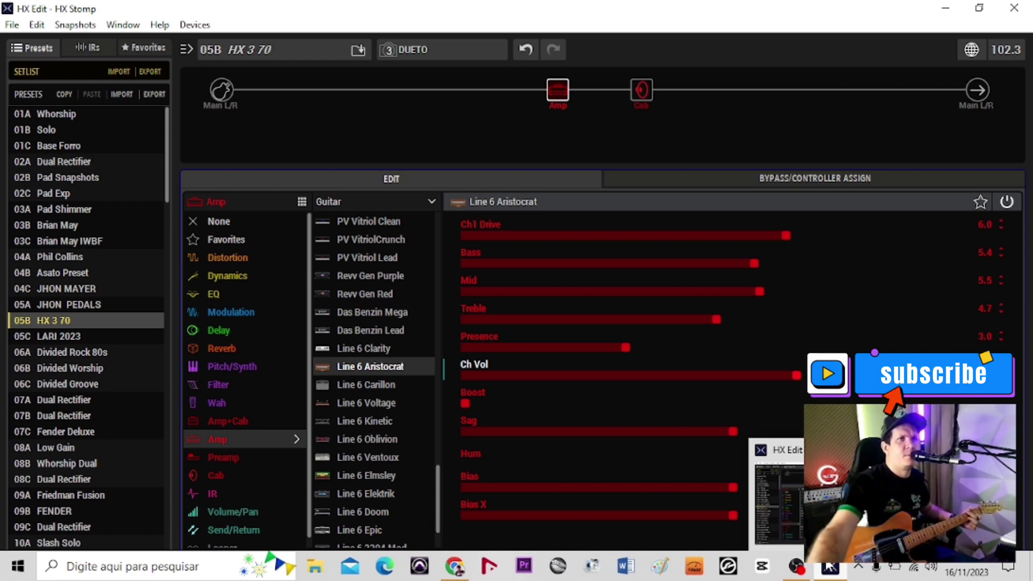
click(720, 498)
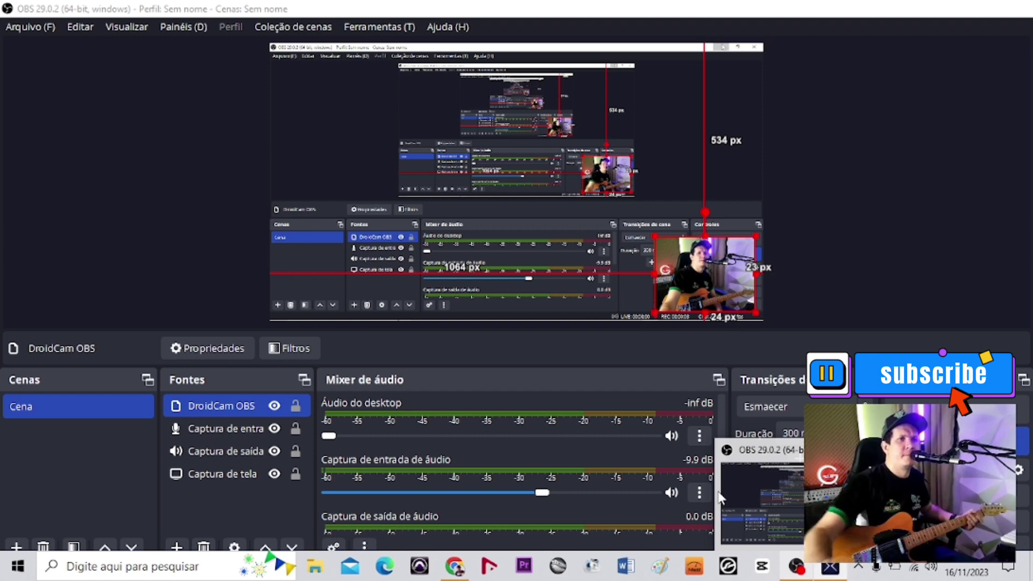
click(721, 497)
Switch to the Chrome release notes and read the Soup Pro Ellipse, 1x8 Small Tweed and 1x12 Fullerton cab entries
click(454, 567)
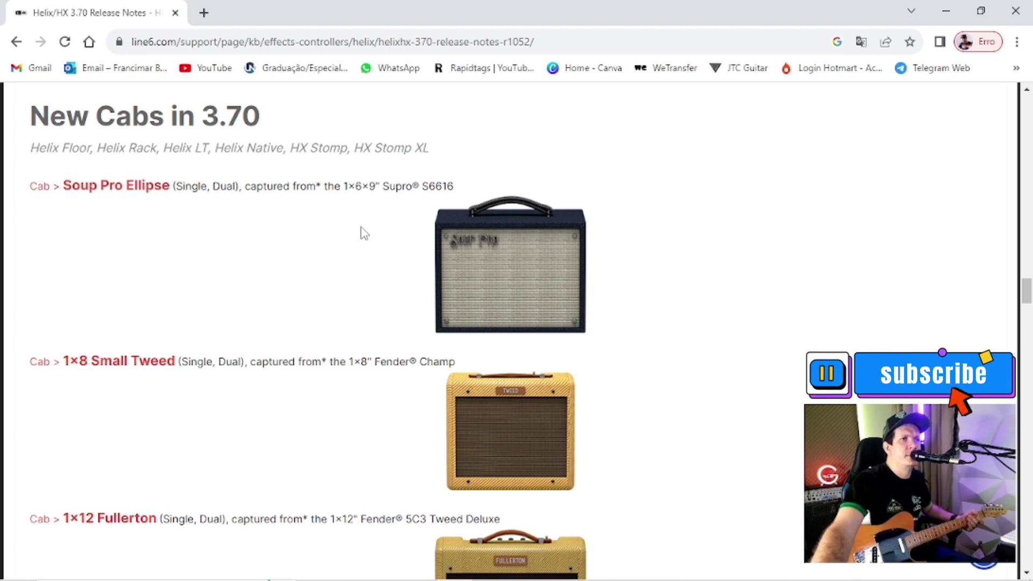
scroll(364, 232, down, 1)
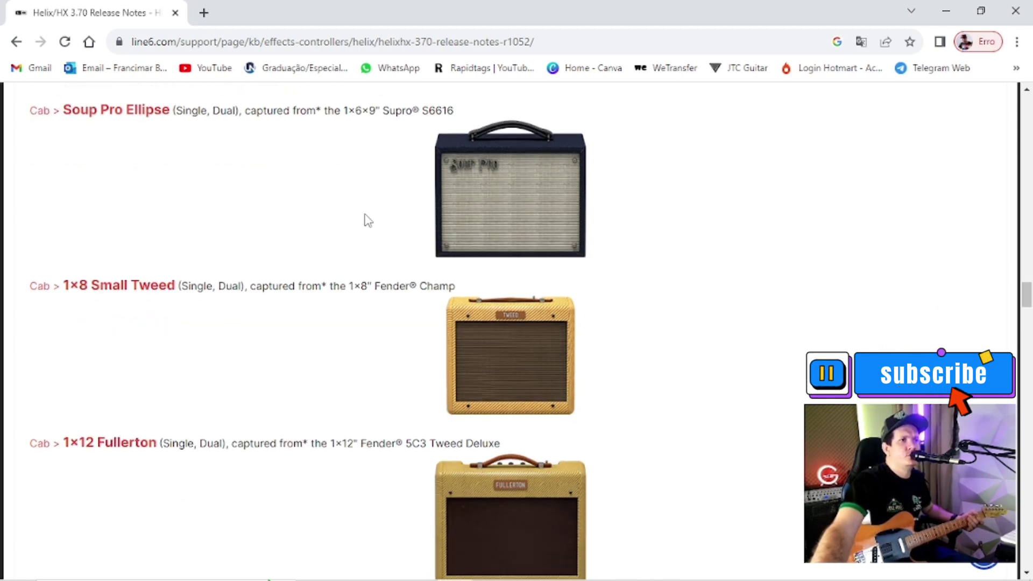
scroll(360, 332, down, 1)
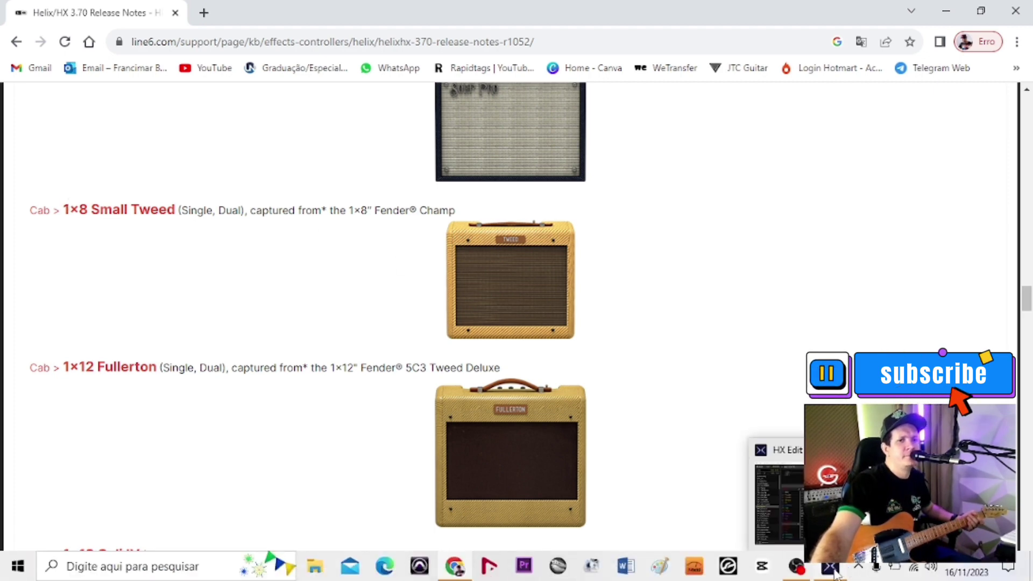
Switch to HX Edit, select the cab block after the amp and change its model to 1x8 Small Tweed
click(831, 566)
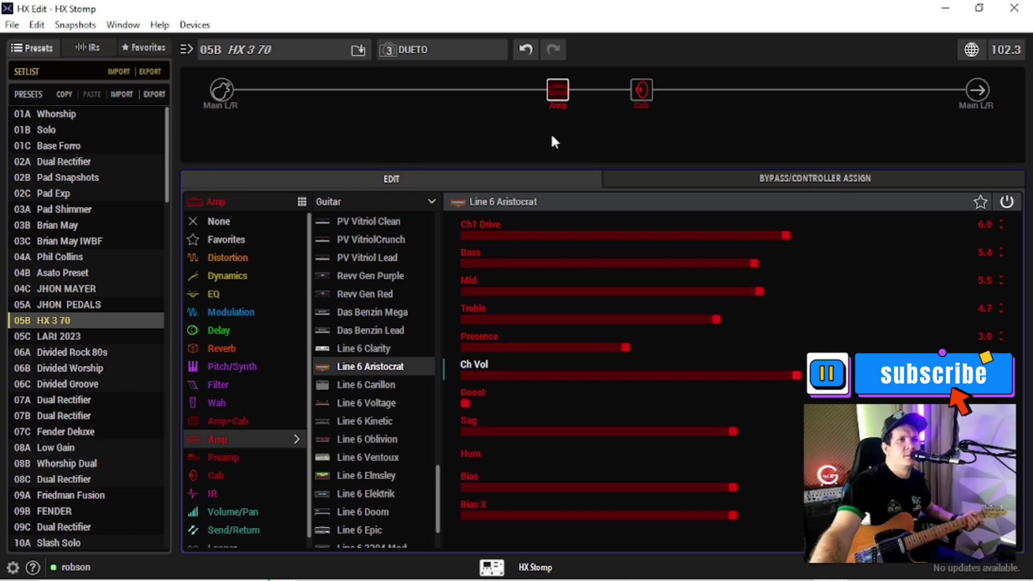
click(640, 93)
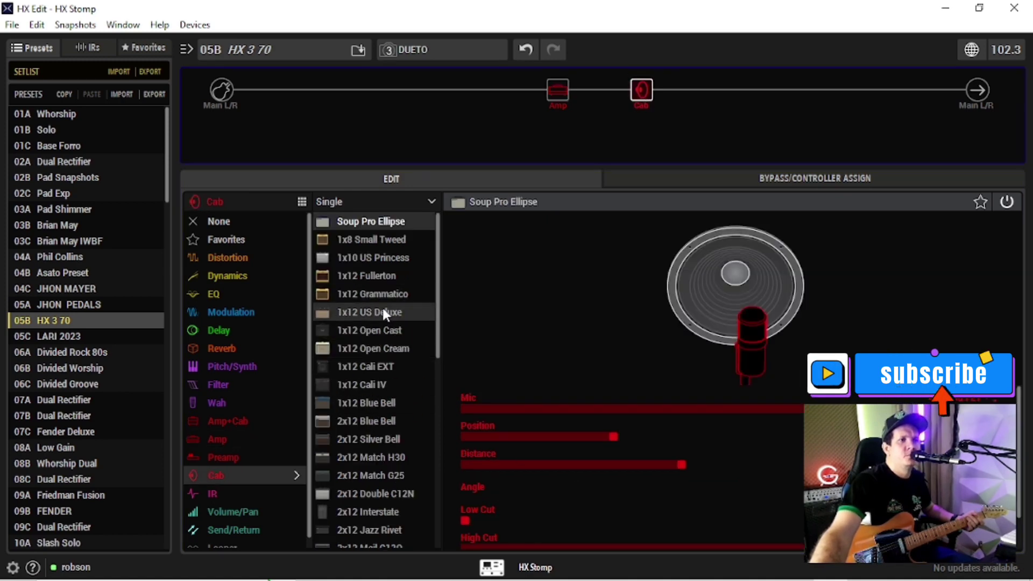
click(373, 239)
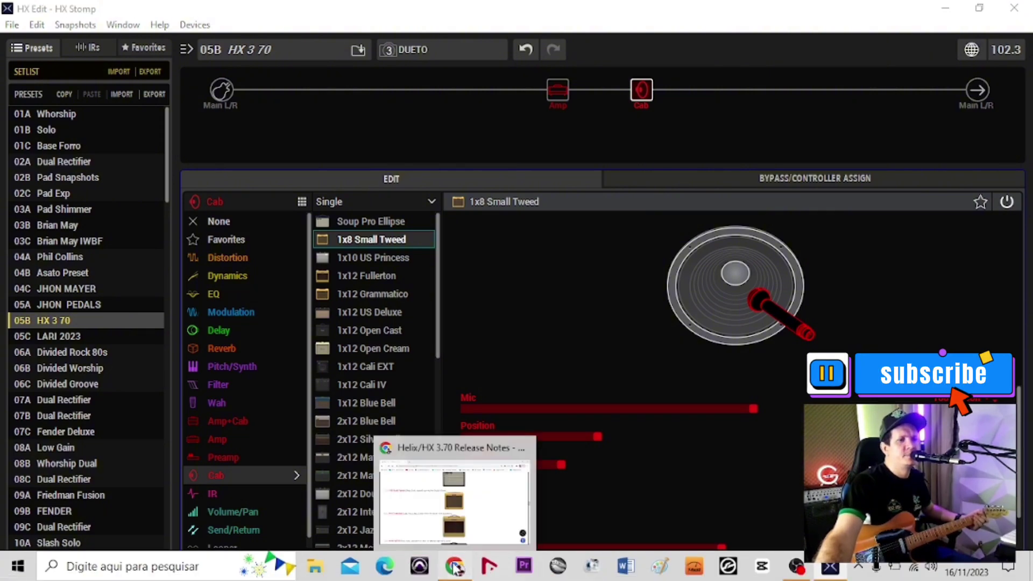
Check the 1x12 Fullerton entry in the Chrome release notes, and load that cab into the cab block in HX Edit
click(455, 568)
scroll(499, 409, down, 2)
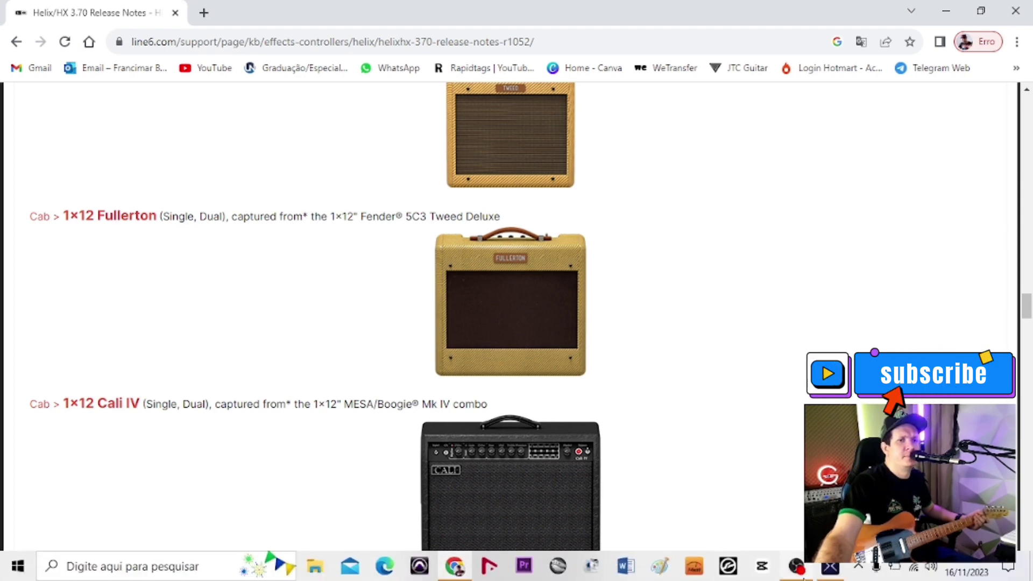
click(829, 567)
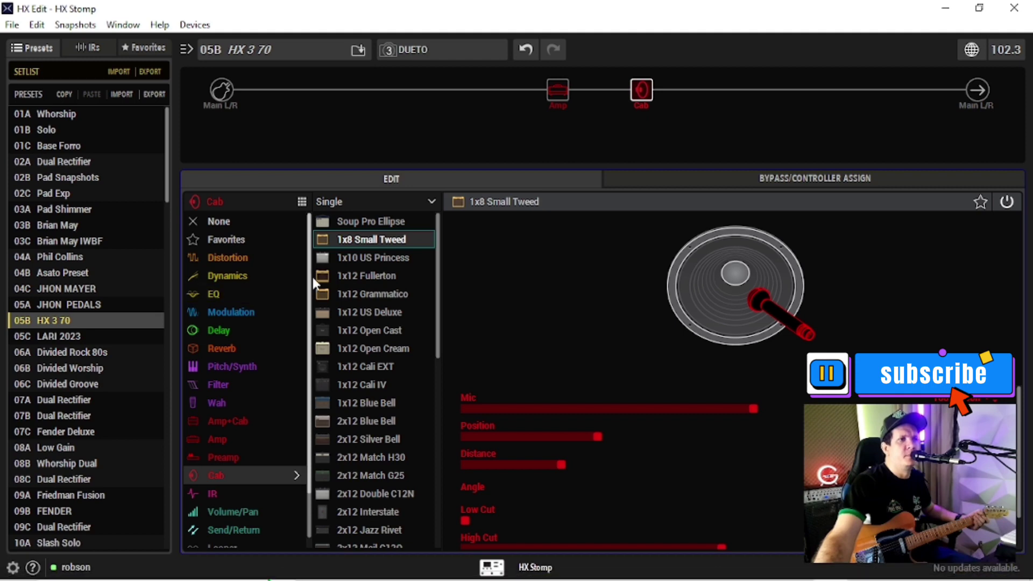
click(380, 275)
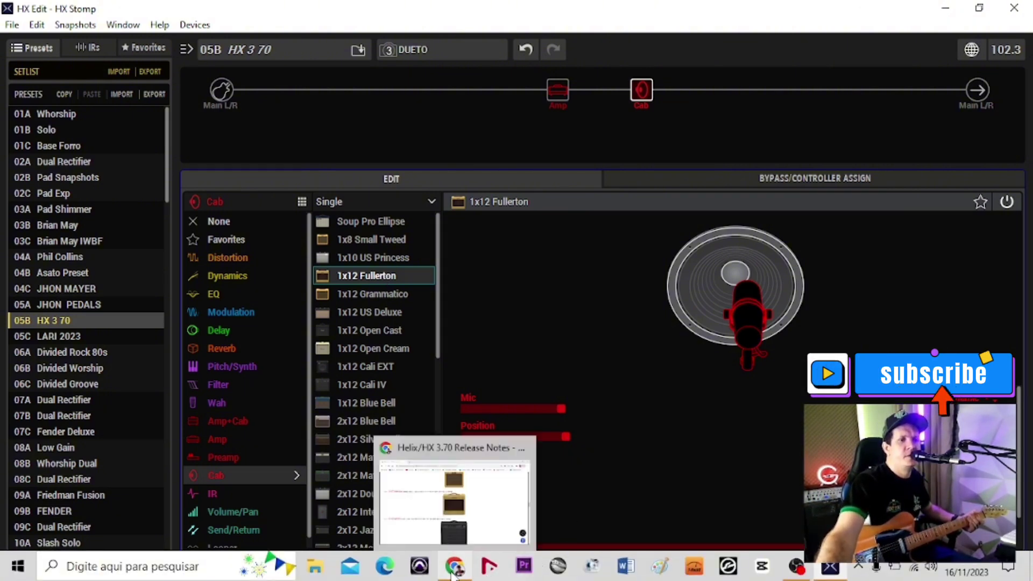
Look up the 1x12 Cali IV in the Chrome release notes and change the HX Edit cab block to that model
click(453, 569)
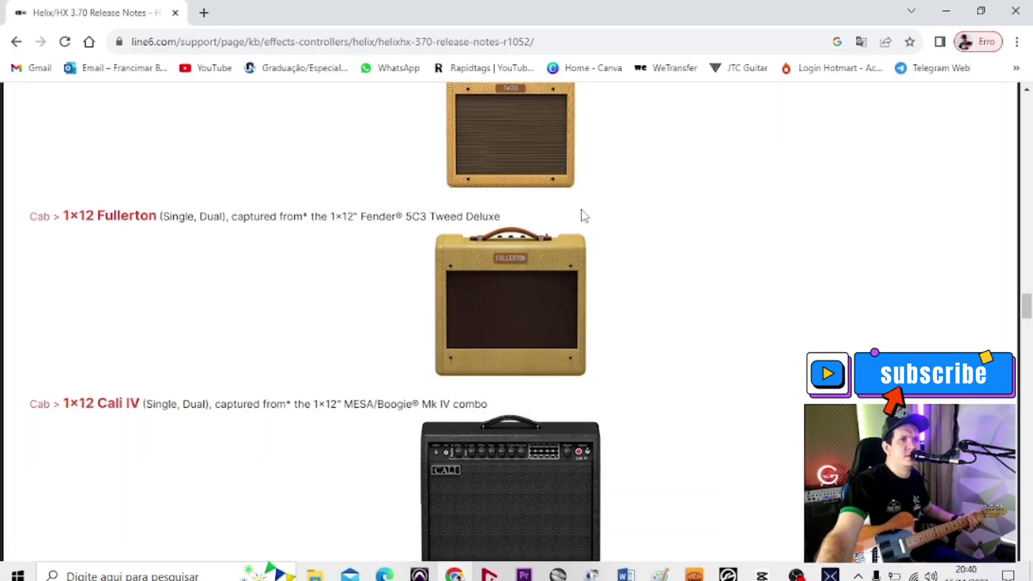
scroll(619, 301, down, 3)
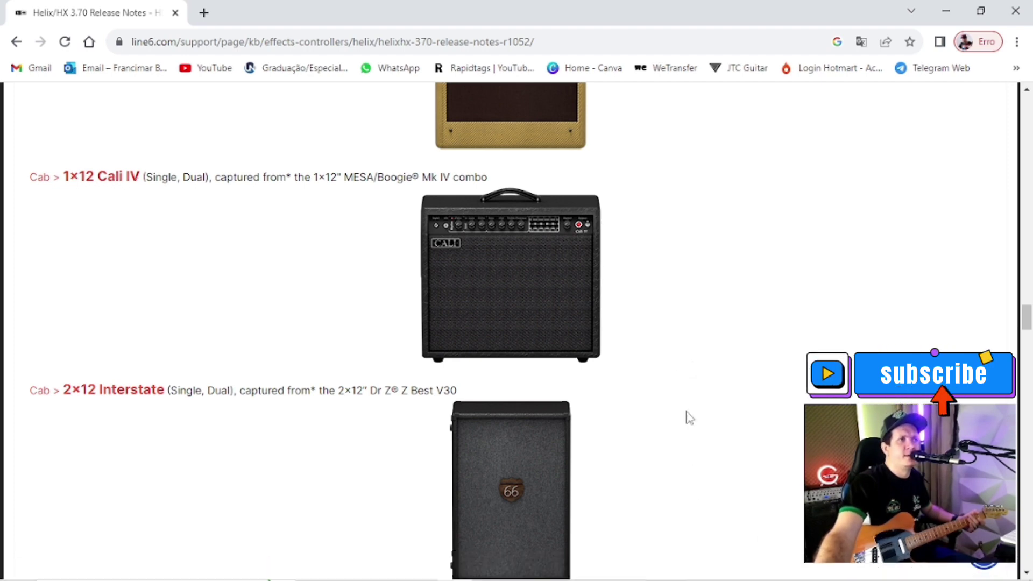
click(831, 572)
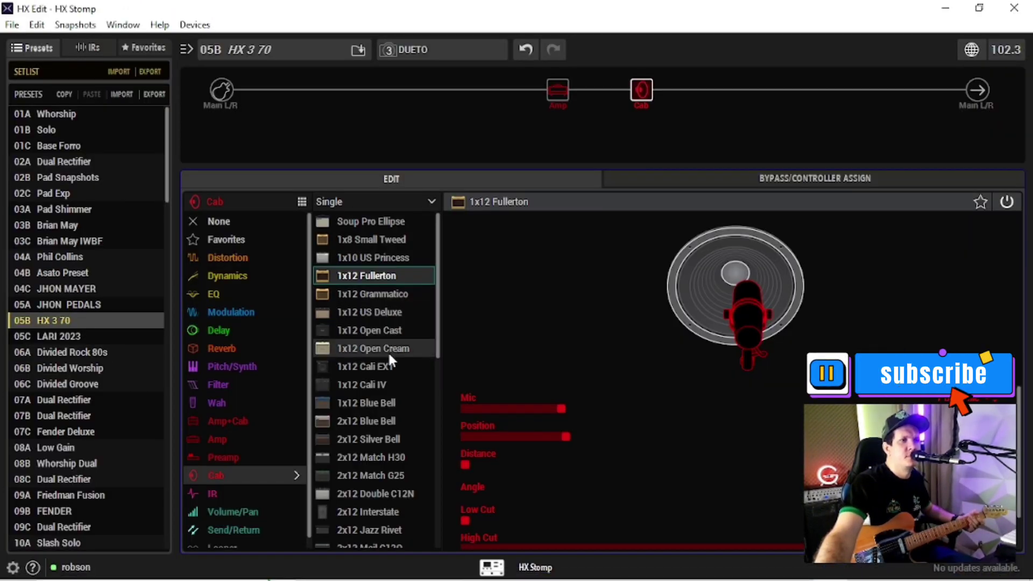
click(389, 385)
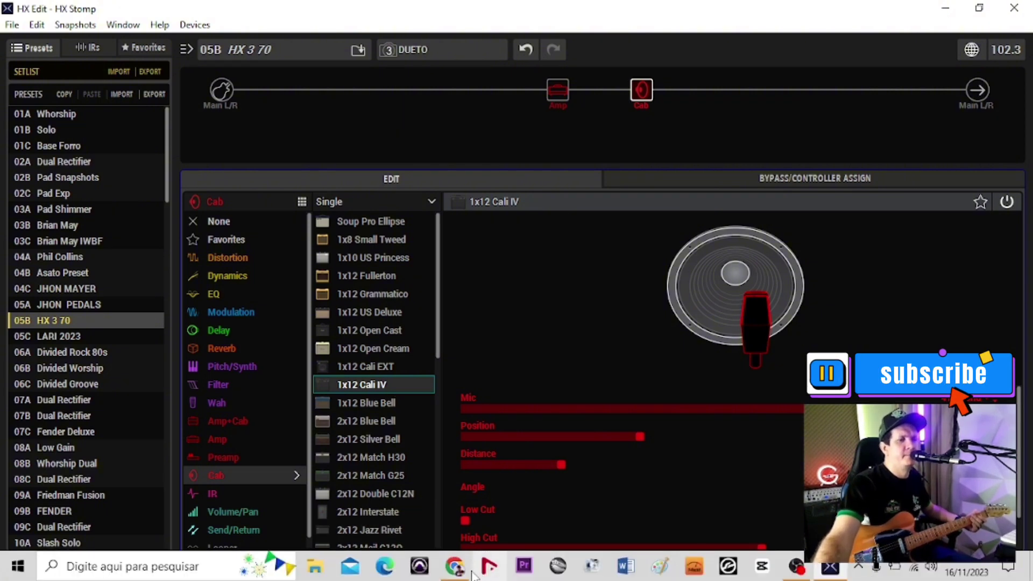
Read the 2x12 Interstate entry in the Chrome release notes, load that cab in HX Edit and show the cab models as image thumbnails
click(459, 569)
scroll(422, 392, down, 3)
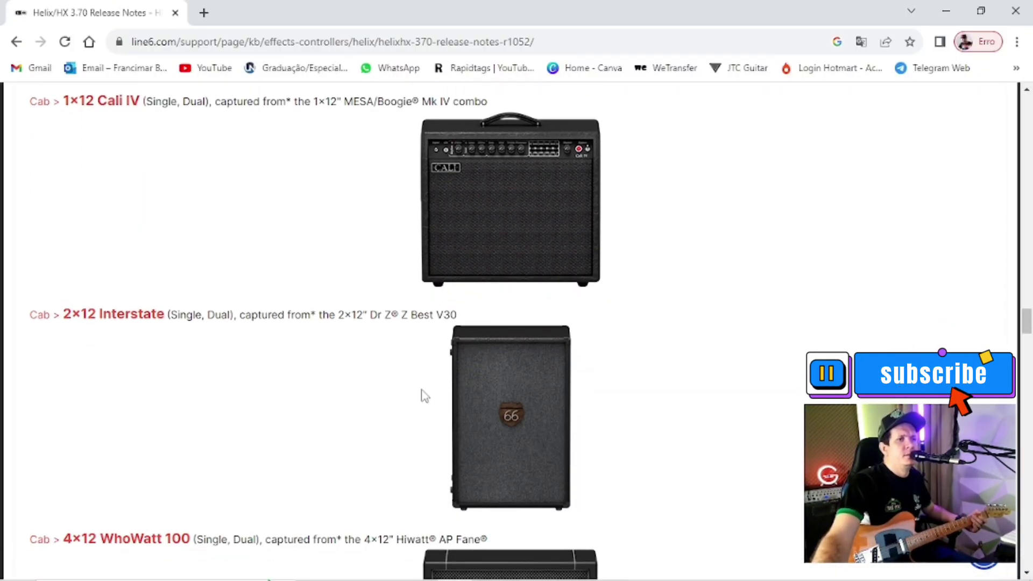
scroll(425, 395, down, 1)
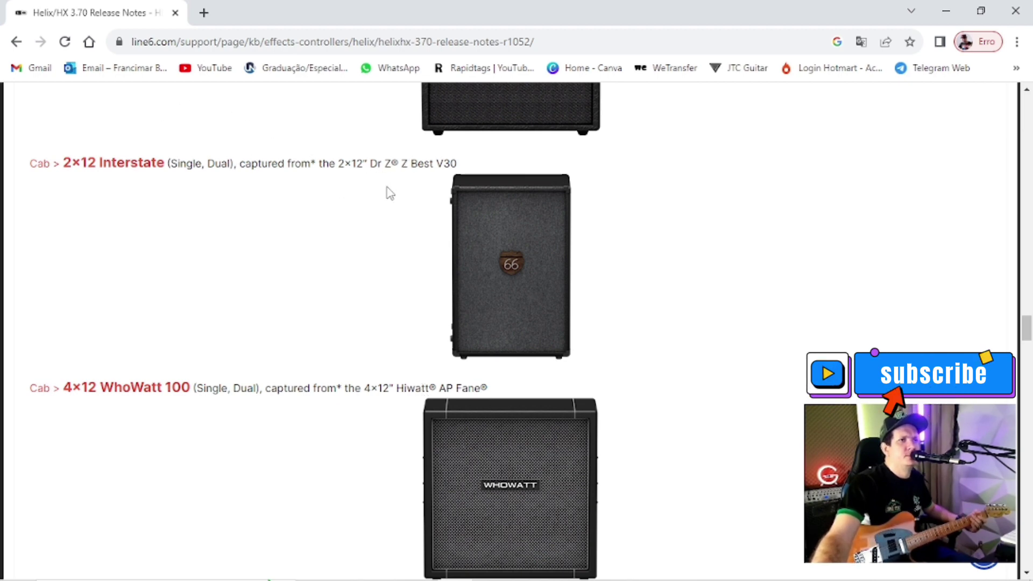
scroll(388, 194, down, 1)
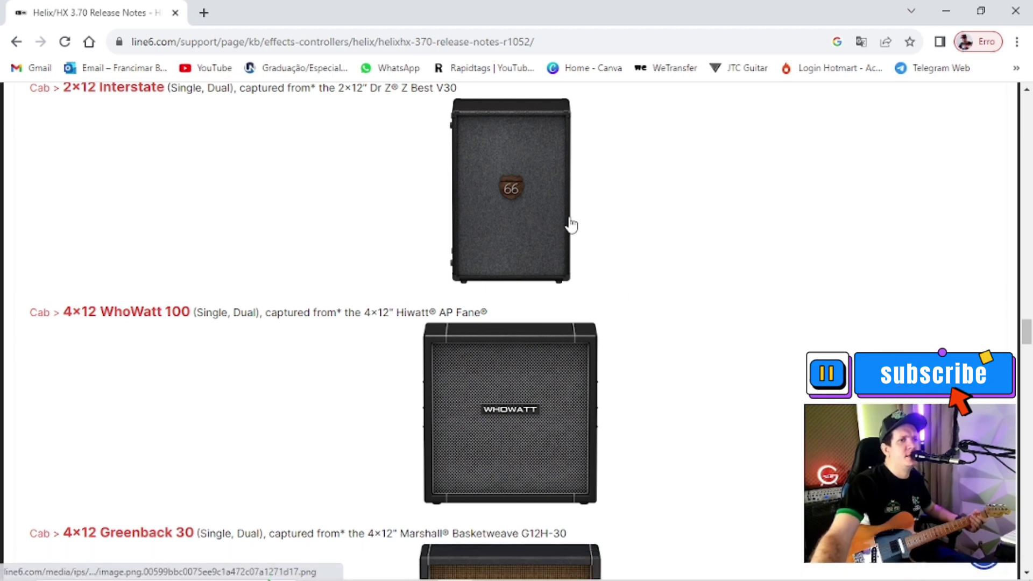
mouse_move(837, 574)
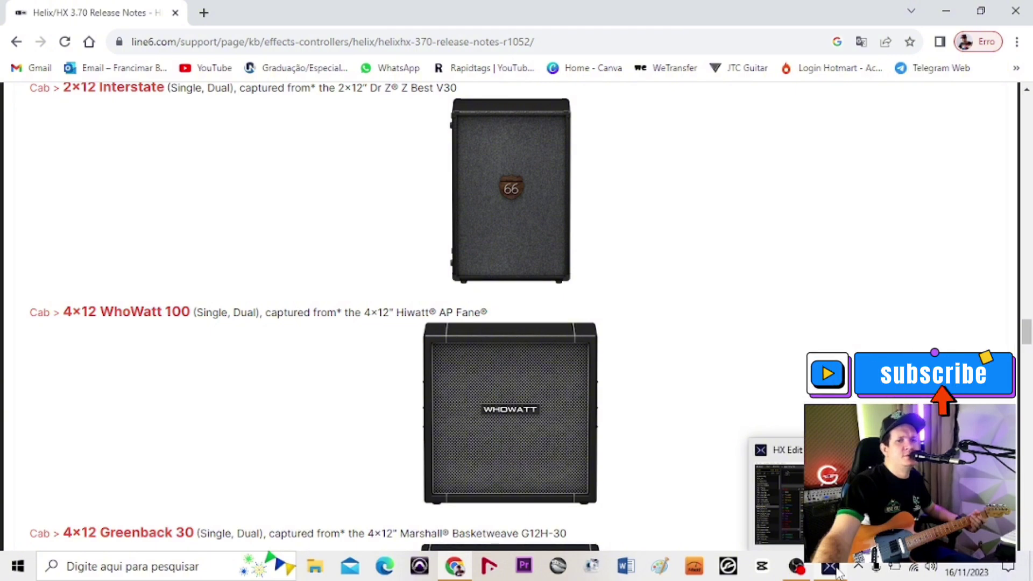
click(833, 569)
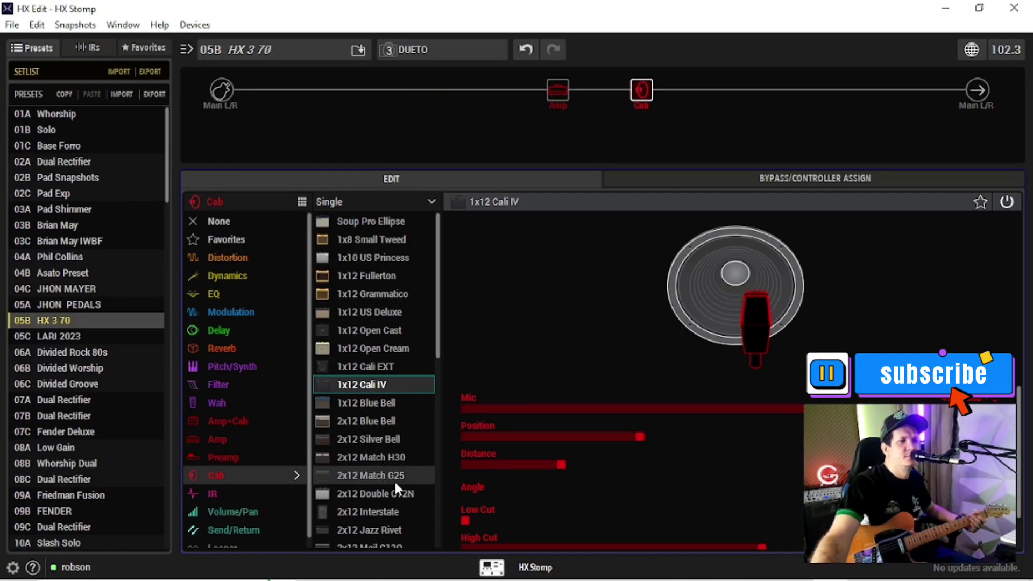
click(397, 514)
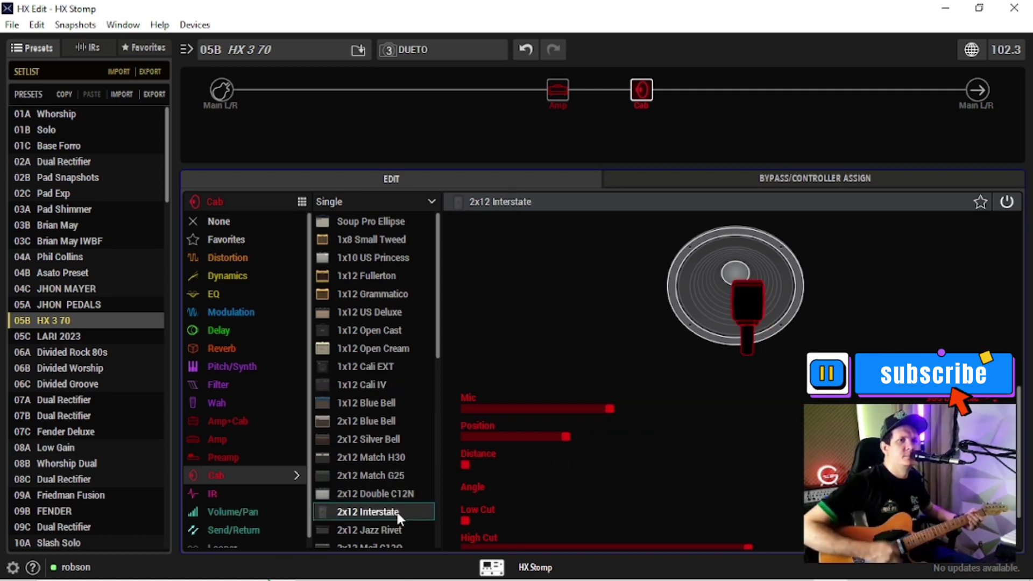
click(302, 202)
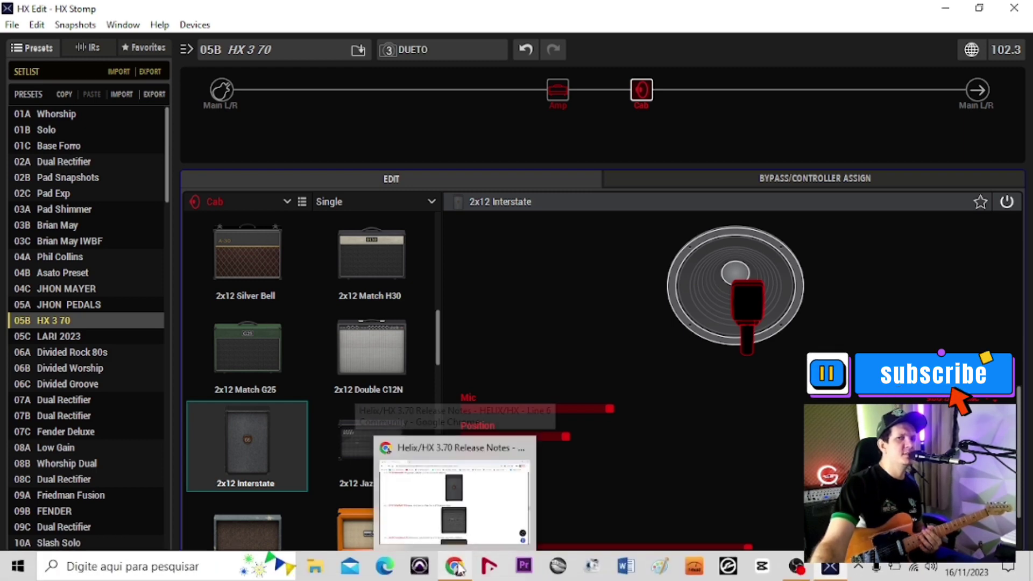
Check the 4x12 WhoWatt 100 entry in the Chrome release notes and load that cab from the thumbnails in HX Edit
click(458, 569)
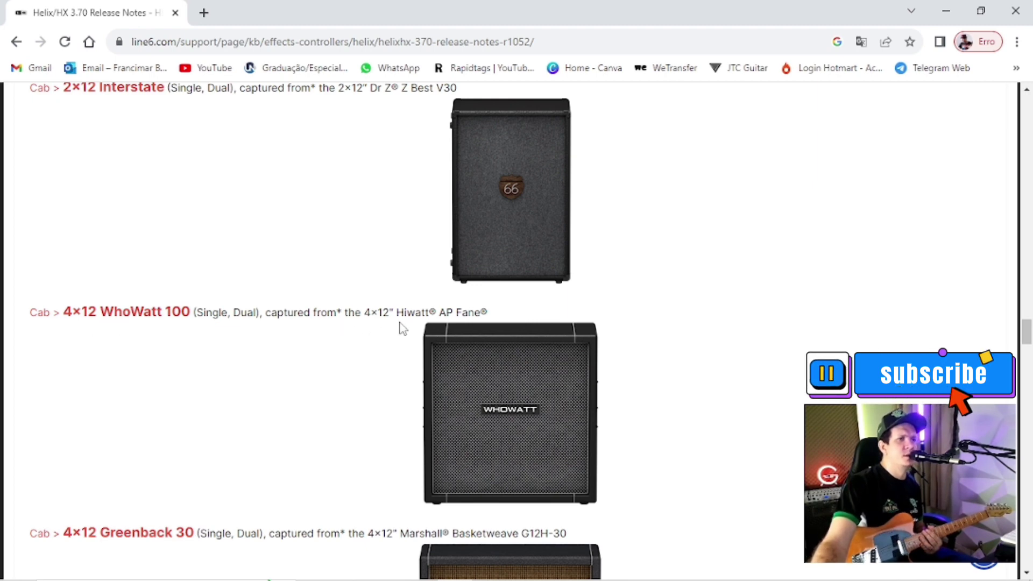
scroll(640, 417, down, 2)
scroll(652, 410, down, 2)
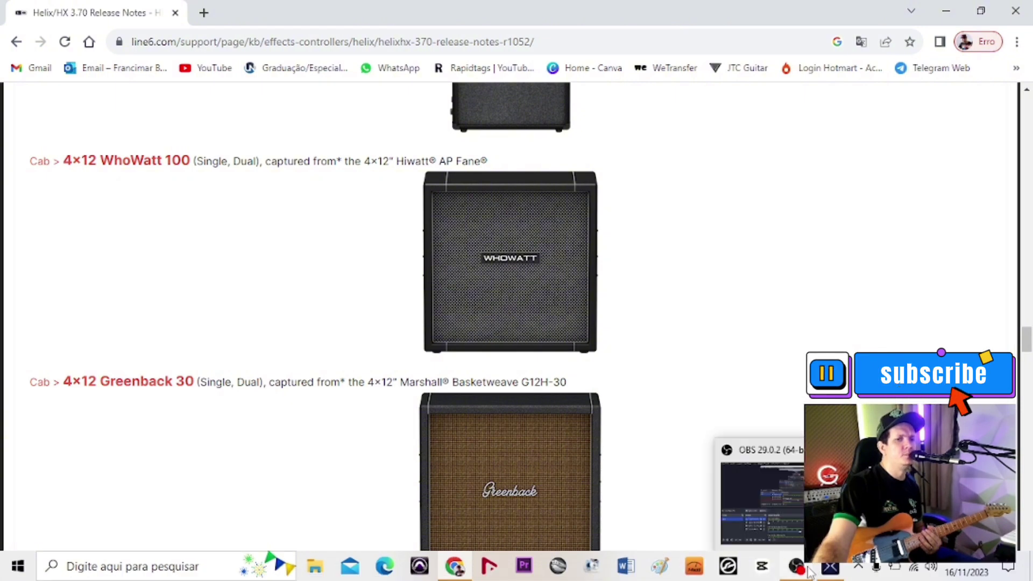
click(829, 565)
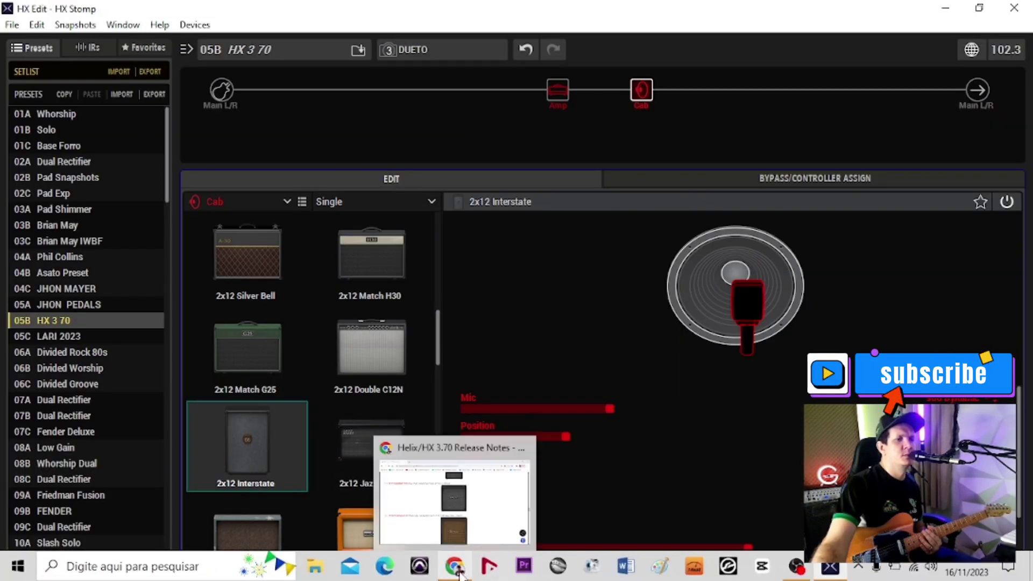
click(459, 571)
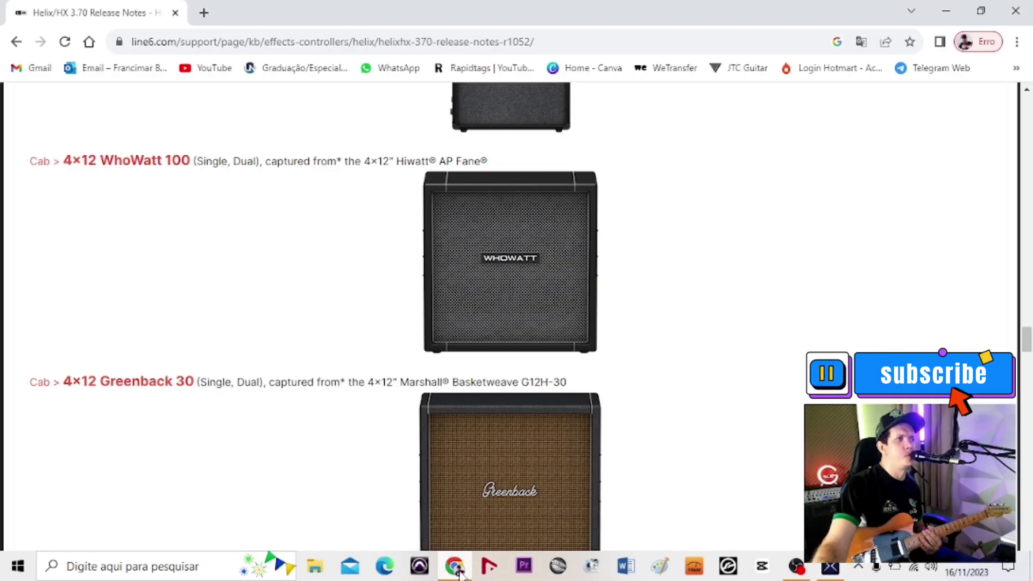
click(459, 572)
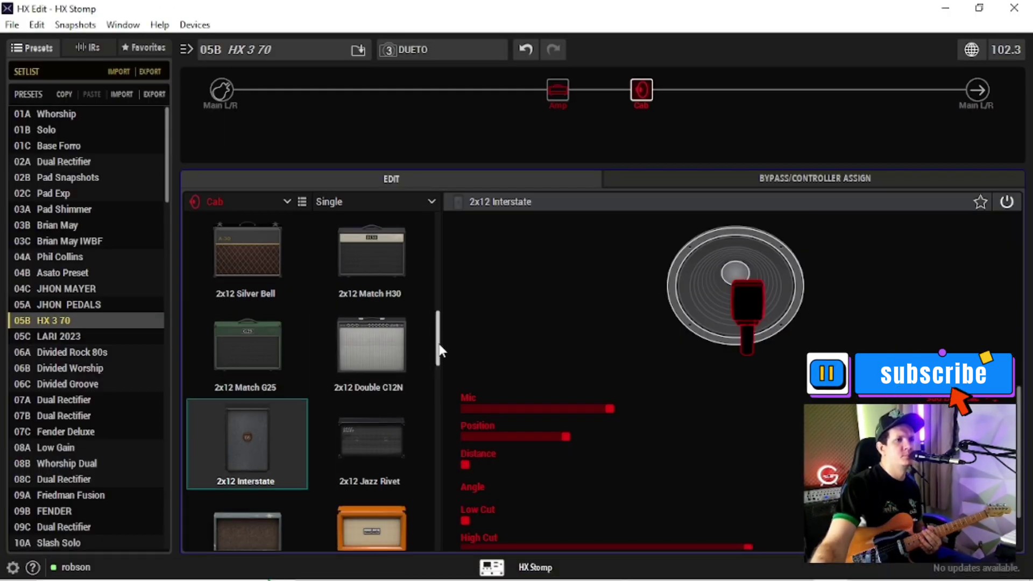
drag(439, 351, 430, 391)
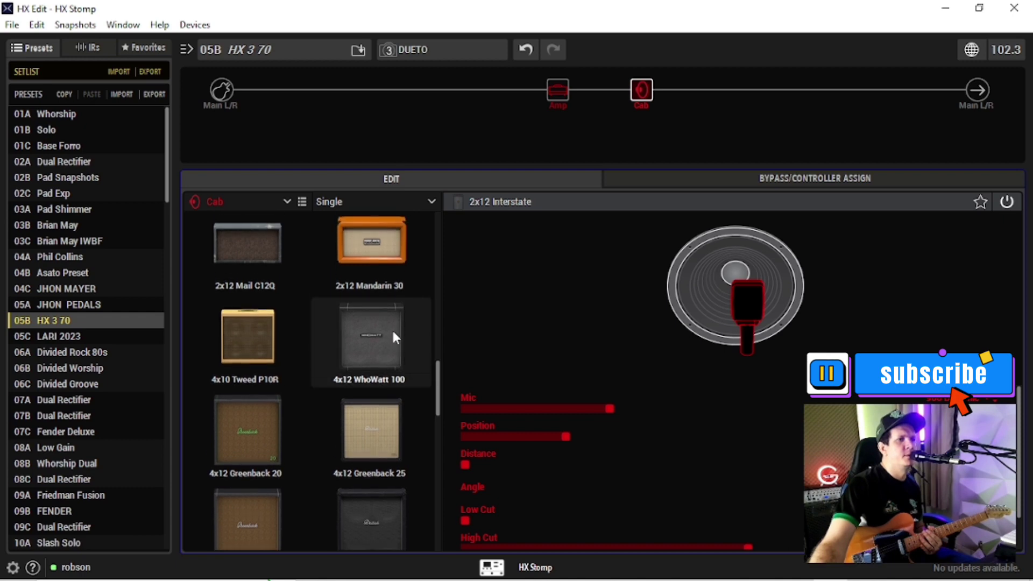
scroll(371, 342, up, 1)
click(369, 351)
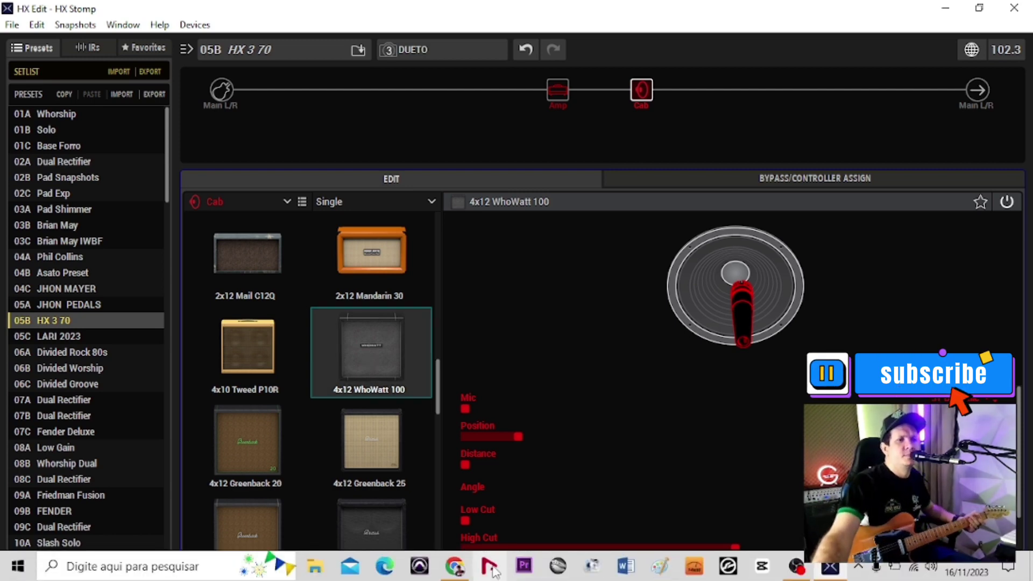
Read the 4x12 Greenback 30 entry in the Chrome release notes and swap the HX Edit cab to that model
click(456, 566)
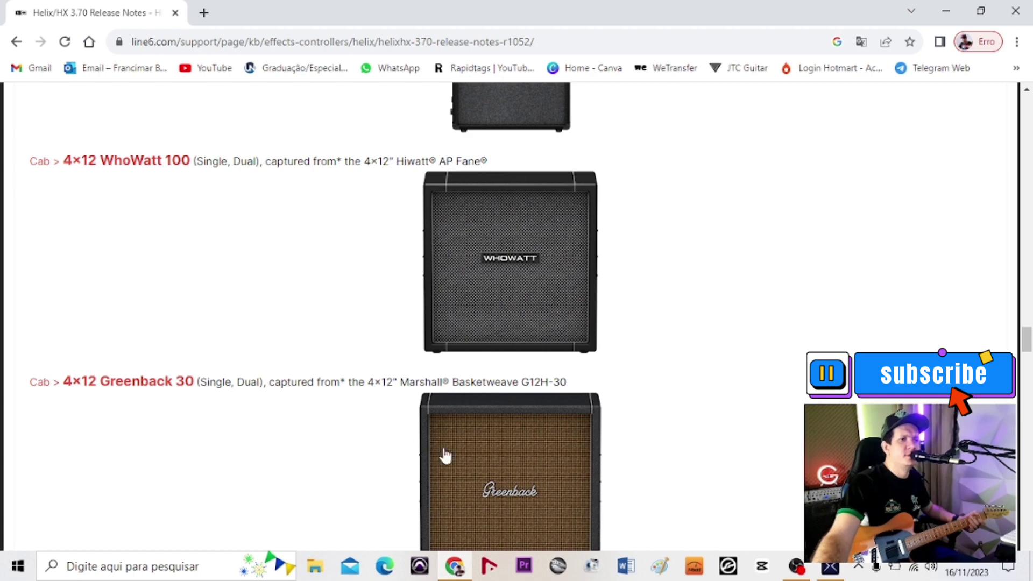
scroll(417, 369, down, 3)
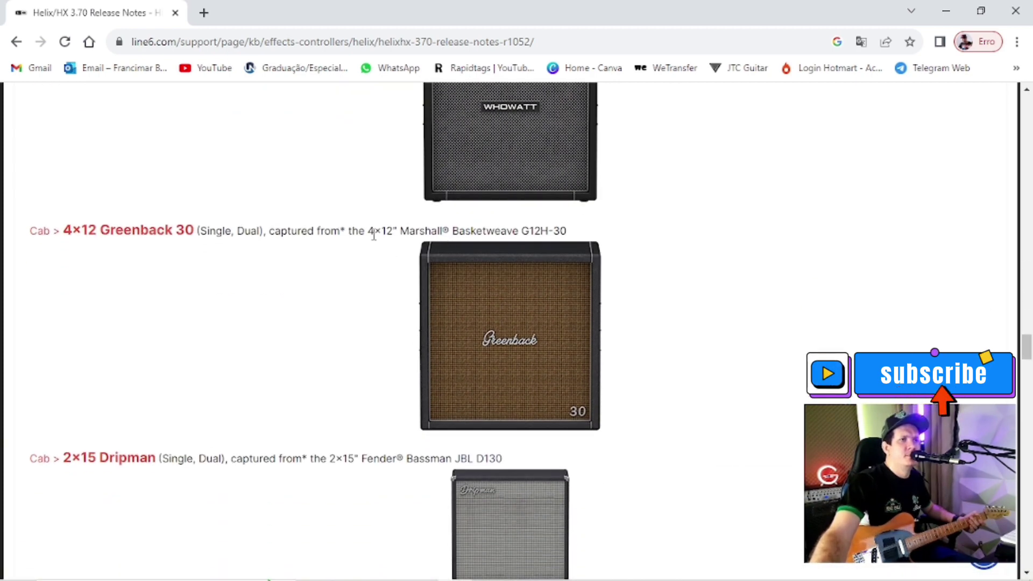
scroll(445, 227, down, 2)
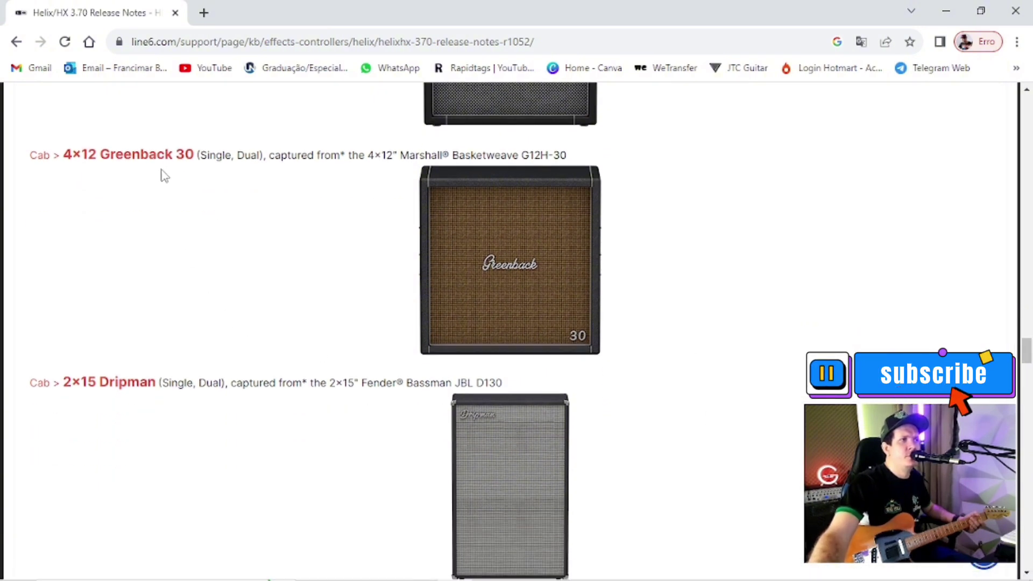
mouse_move(851, 567)
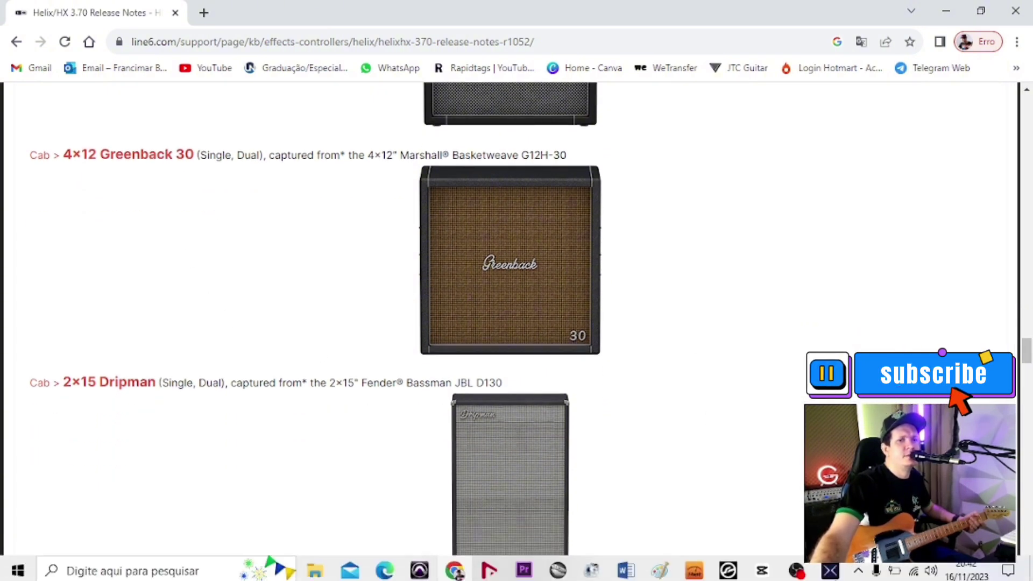
click(830, 577)
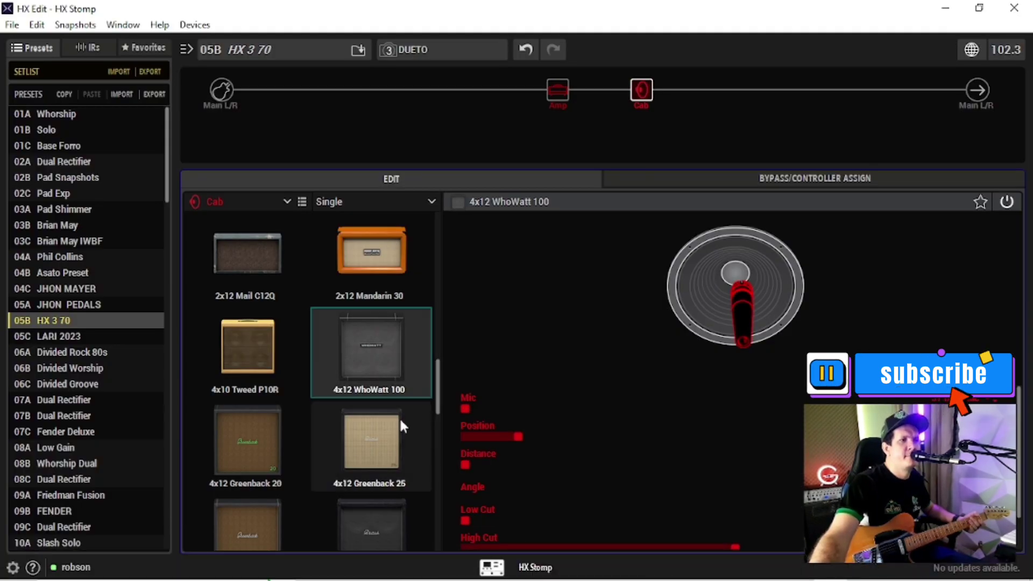
scroll(439, 395, down, 1)
scroll(439, 399, down, 5)
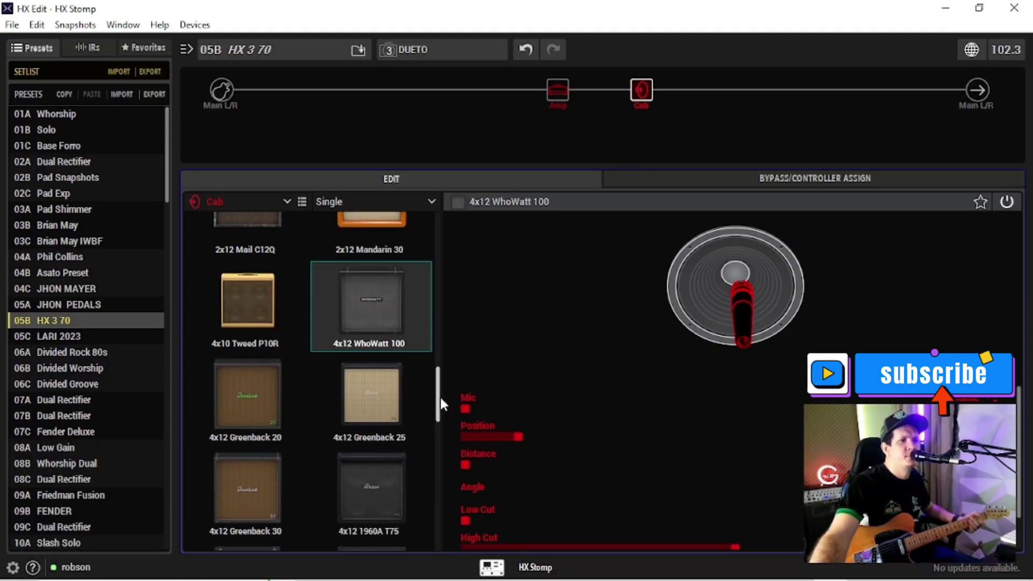
scroll(440, 402, down, 1)
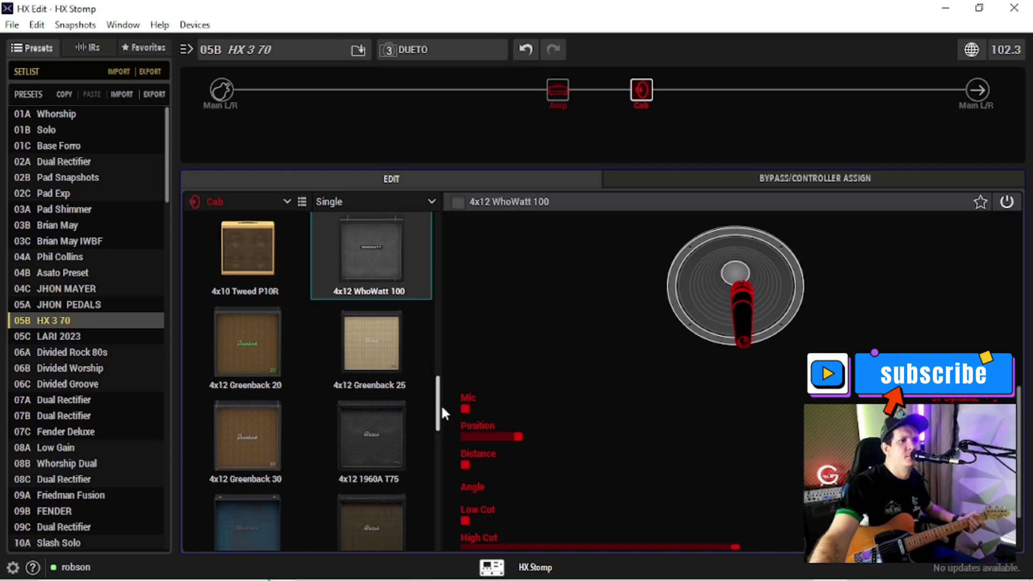
click(256, 444)
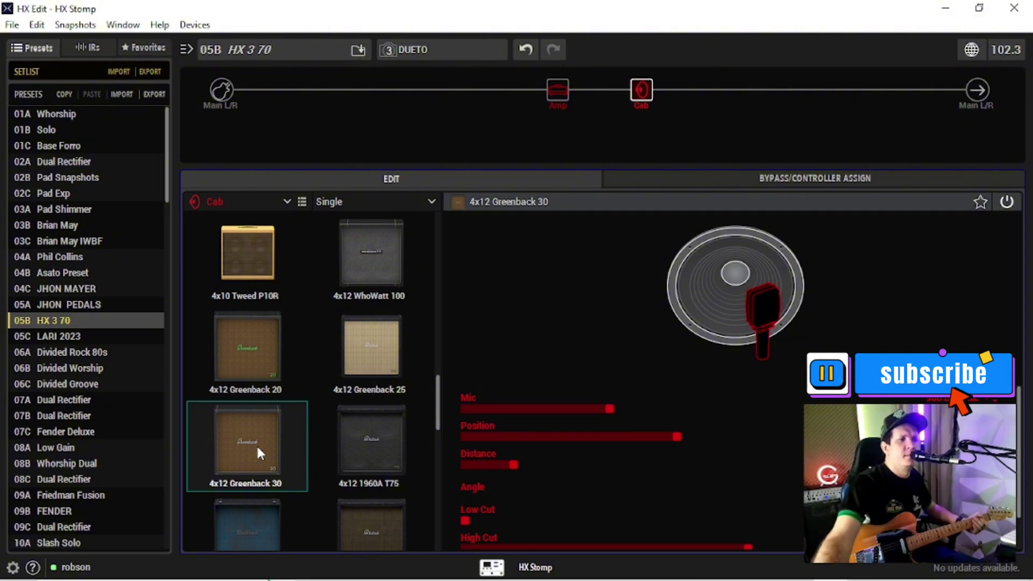
Switch to the Chrome release notes and read the 2x15 Dripman cab entry
click(455, 566)
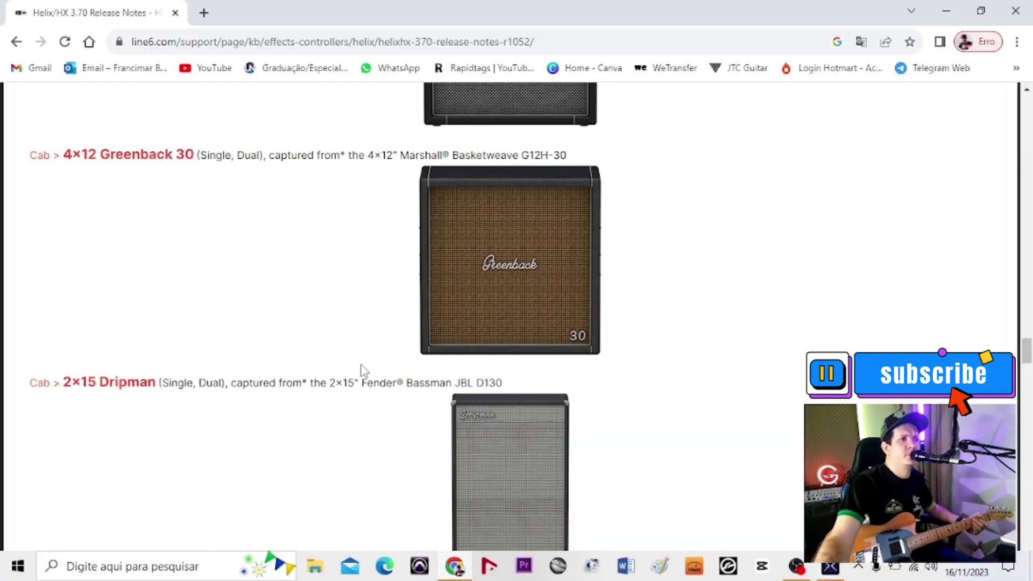
scroll(360, 370, down, 3)
scroll(360, 370, down, 1)
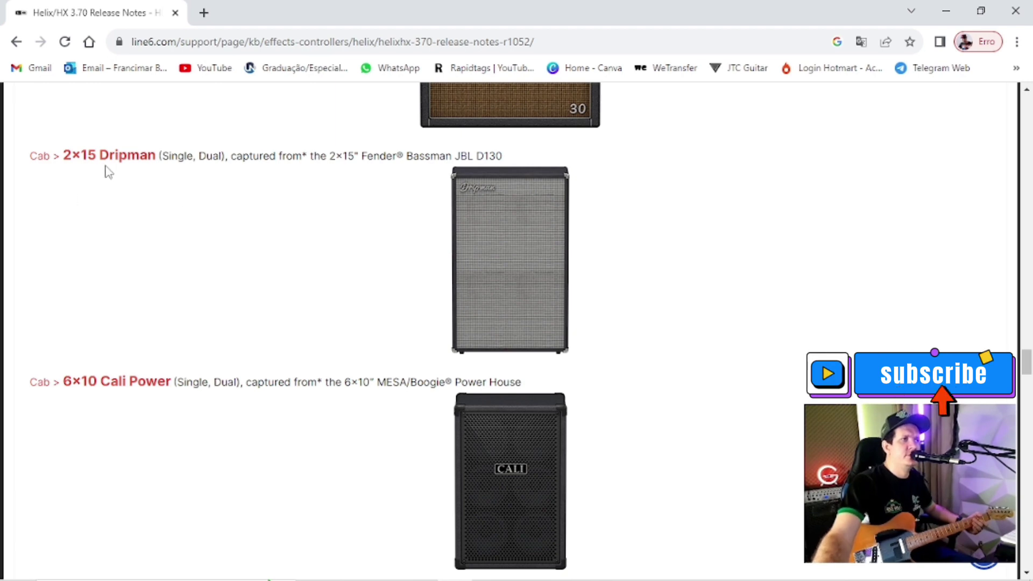
mouse_move(634, 565)
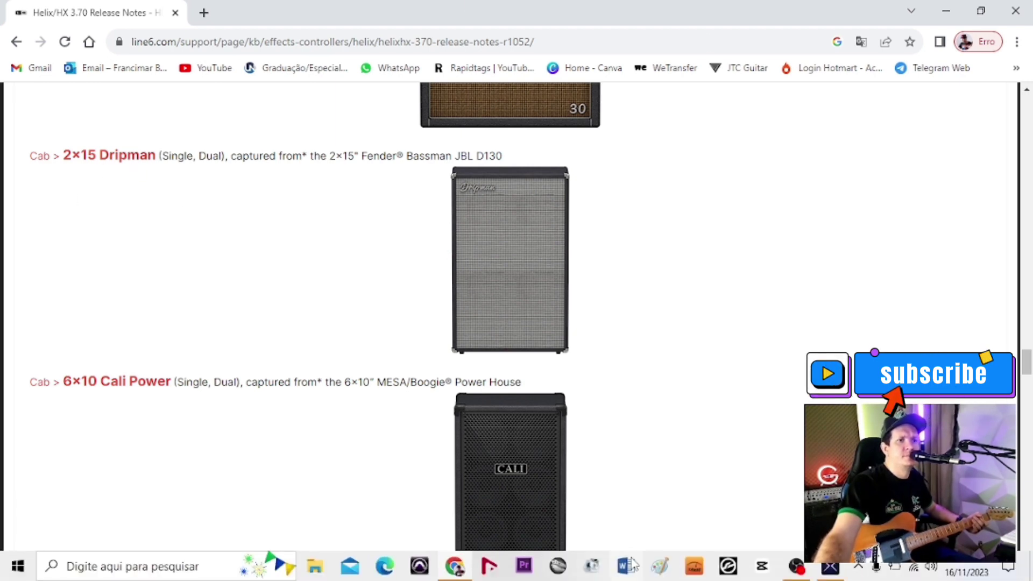
mouse_move(830, 569)
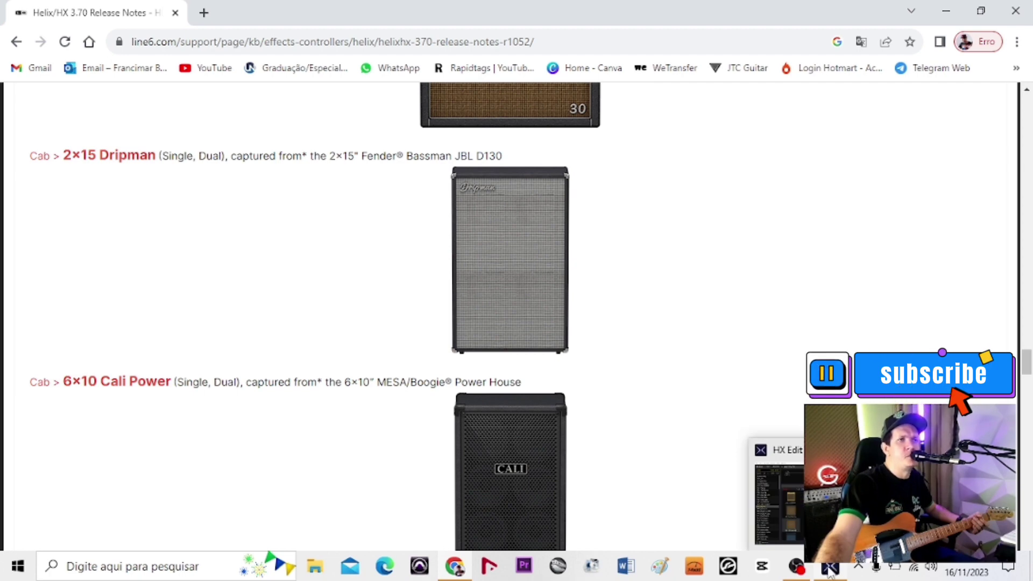
Switch to HX Edit and look through the single cab thumbnails for the 2x15 Dripman model
click(829, 569)
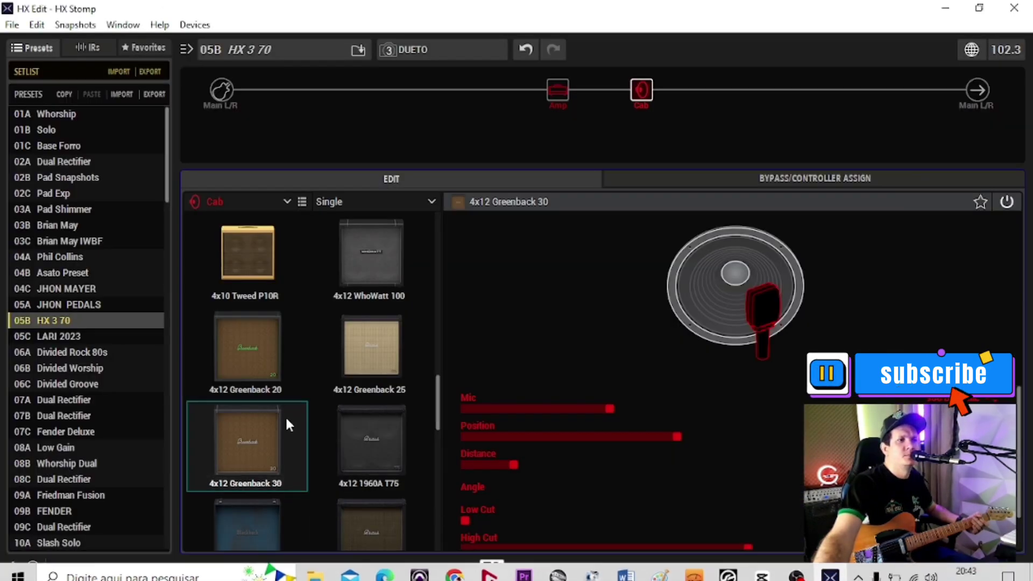
scroll(287, 419, down, 4)
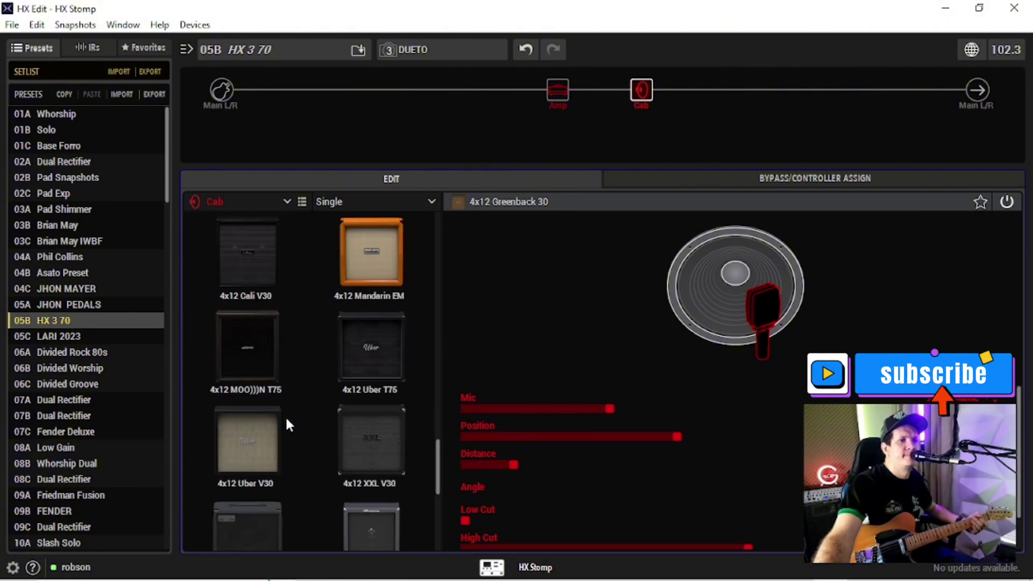
scroll(286, 419, up, 1)
scroll(285, 425, up, 7)
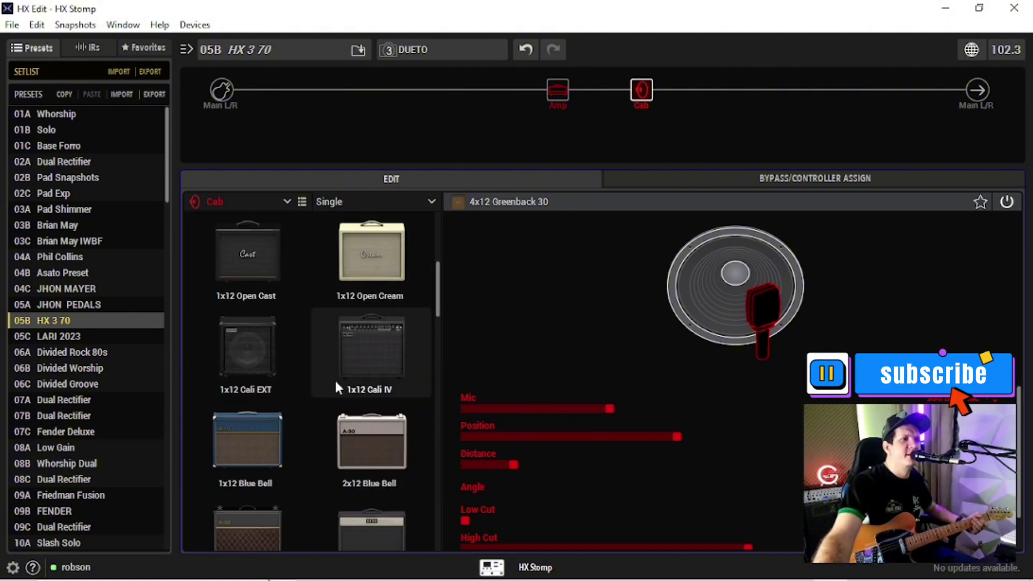
scroll(336, 386, up, 3)
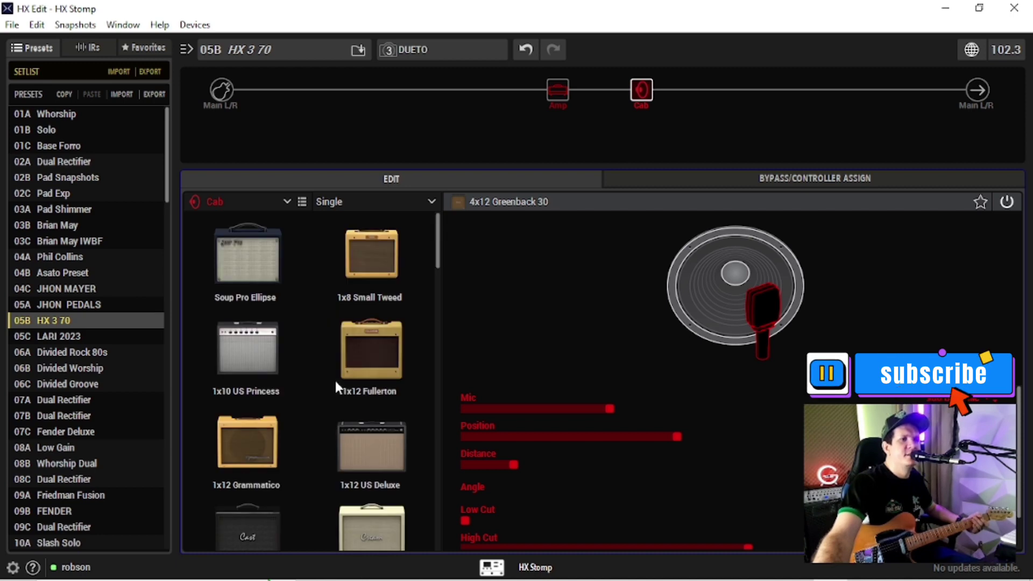
scroll(336, 387, down, 3)
scroll(334, 381, down, 4)
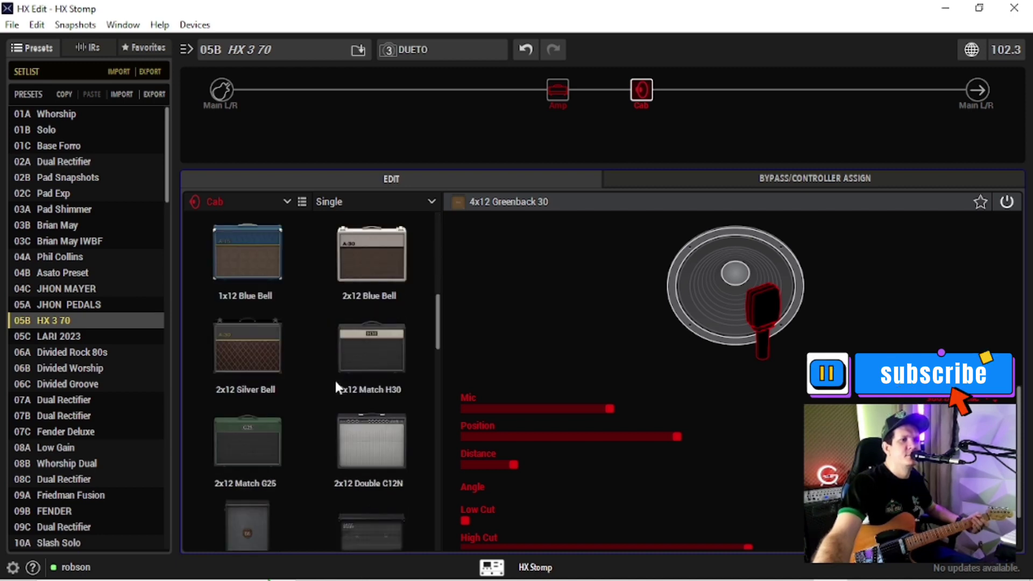
scroll(334, 386, down, 1)
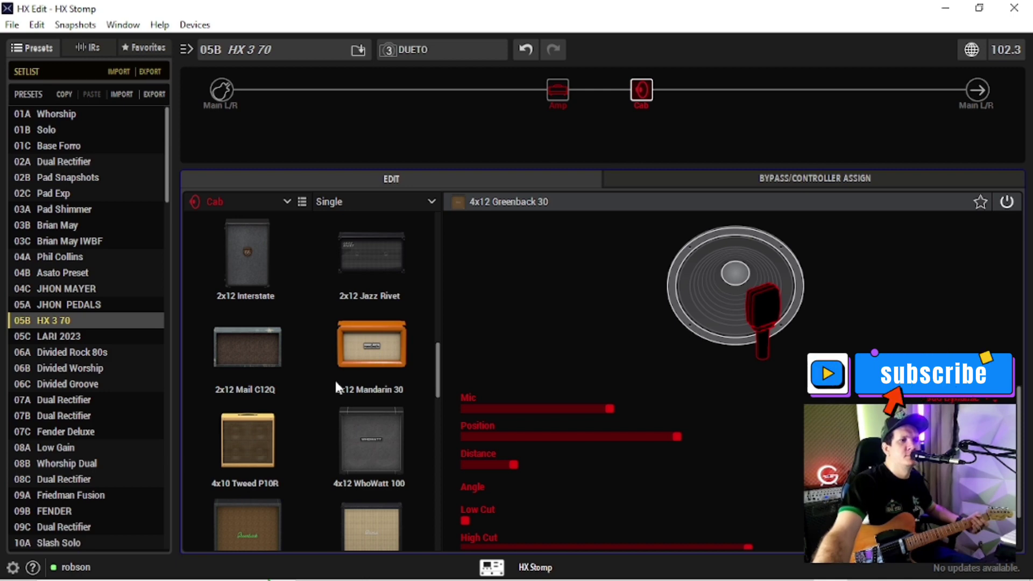
scroll(334, 381, down, 3)
scroll(334, 381, down, 1)
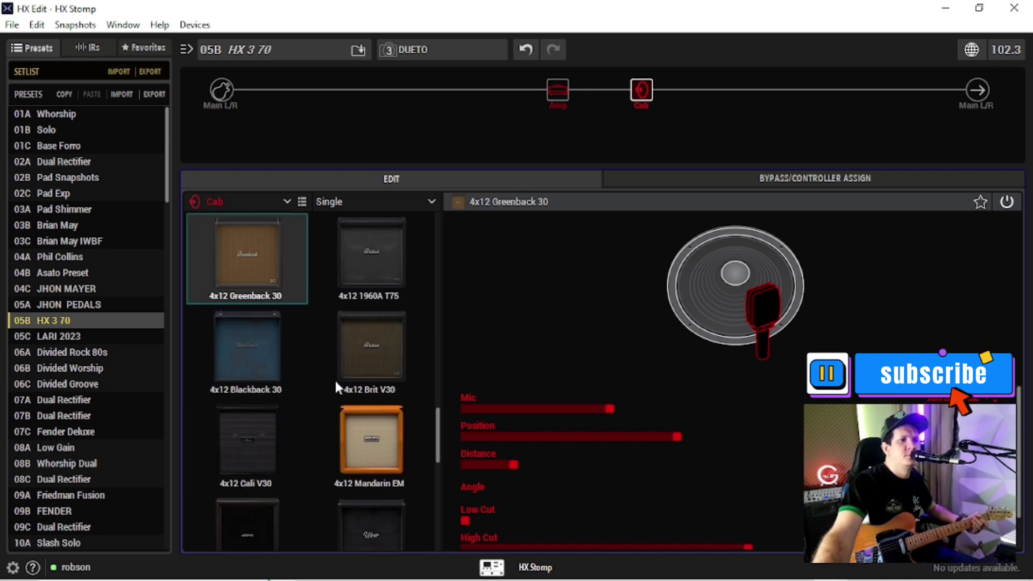
scroll(335, 381, down, 3)
scroll(335, 379, down, 1)
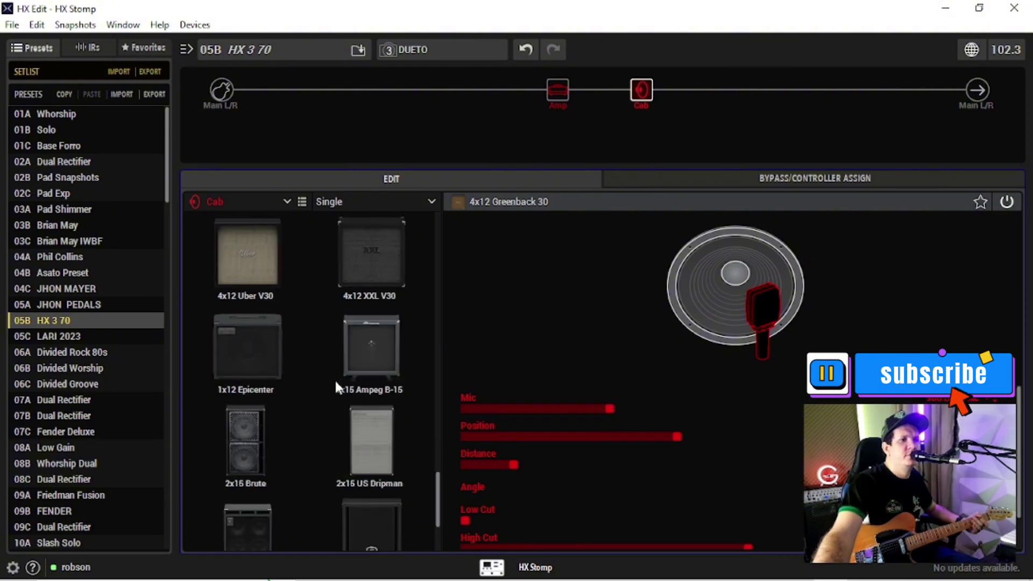
Show the cab models as a list, load the 2x15 US Dripman and return to the image thumbnails
click(301, 200)
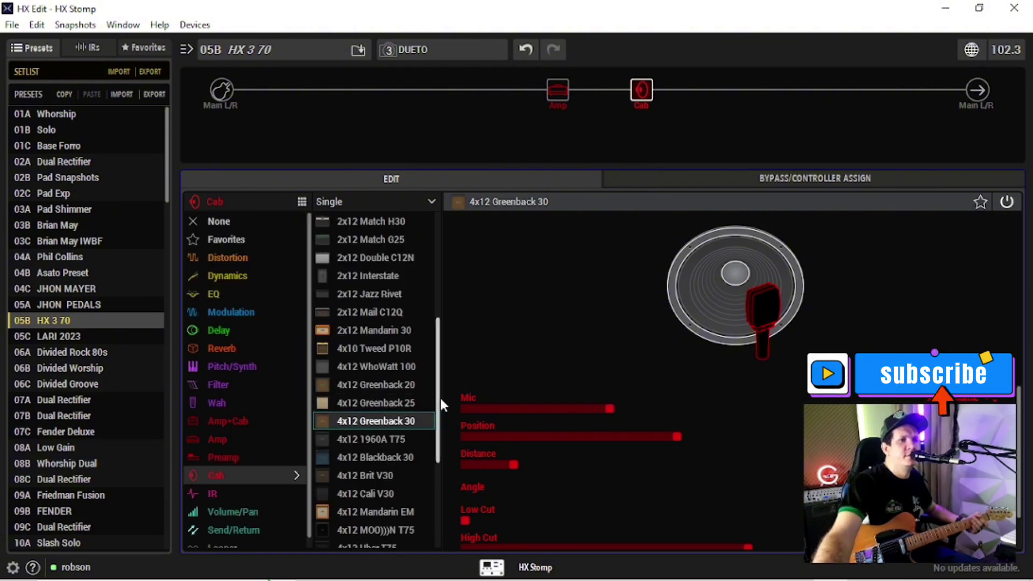
scroll(440, 399, down, 2)
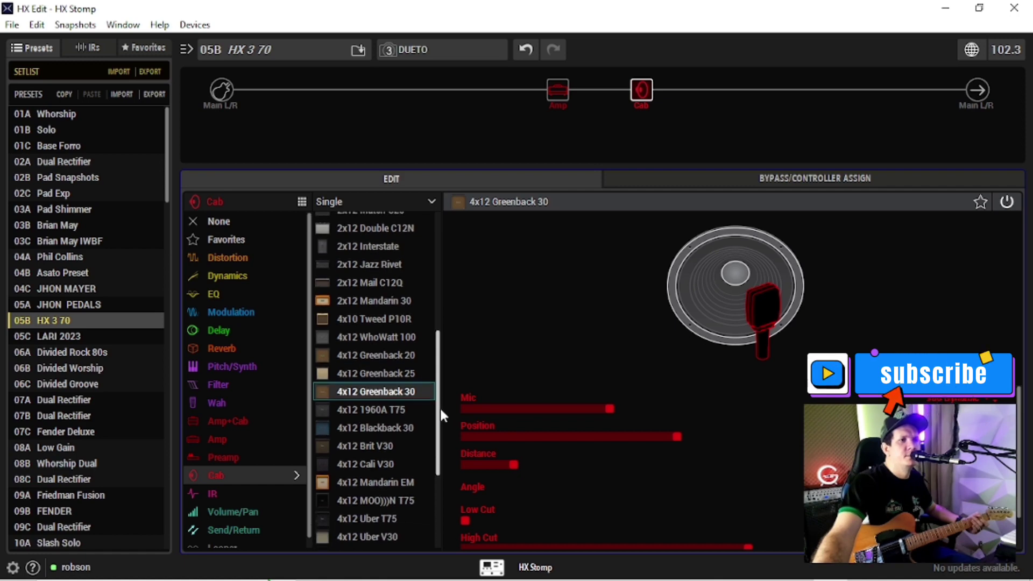
scroll(440, 409, up, 2)
drag(440, 412, 436, 482)
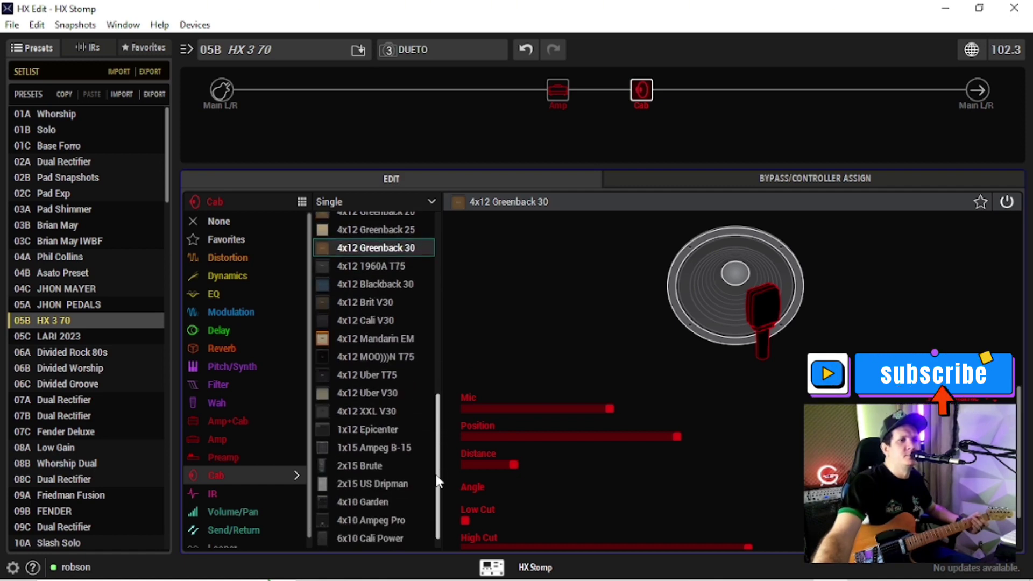
click(402, 476)
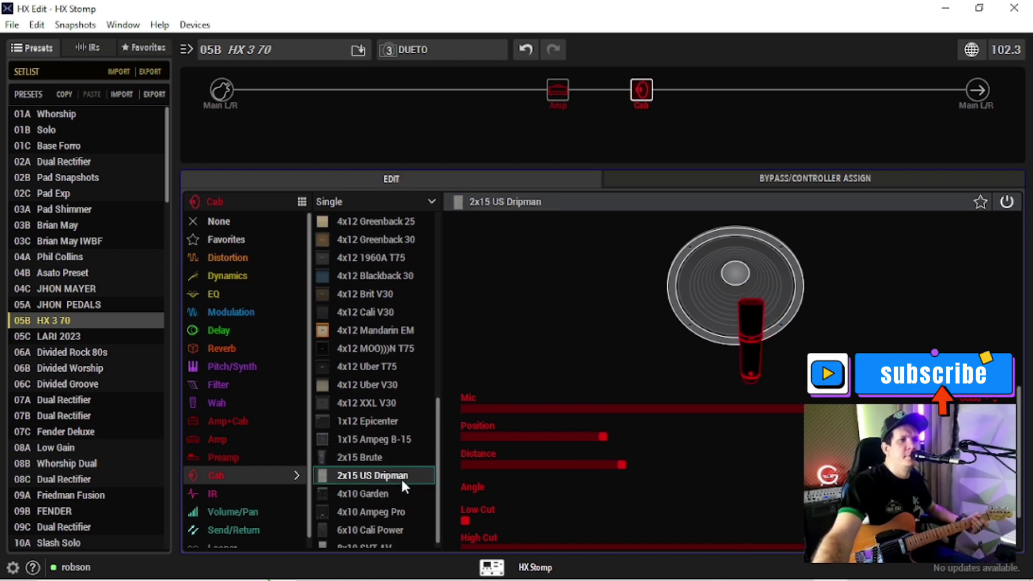
click(302, 201)
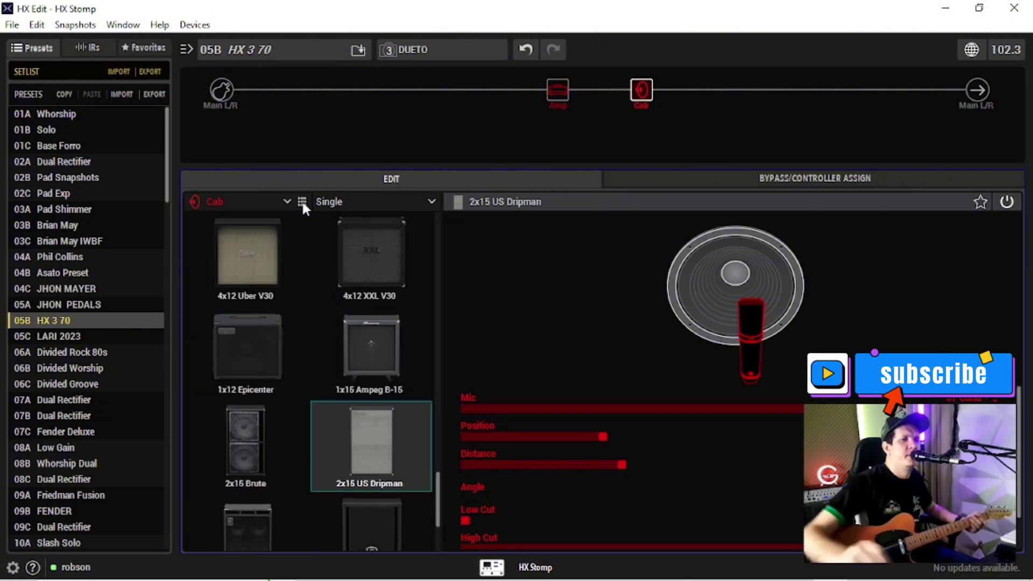
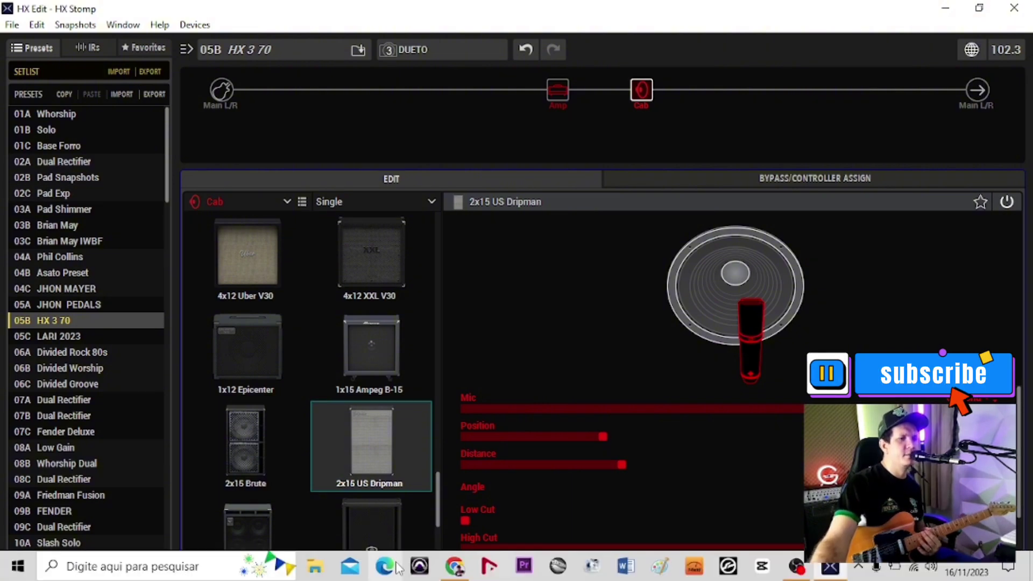
Read the 6x10 Cali Power entry in the Chrome release notes and load that cab in HX Edit
click(455, 566)
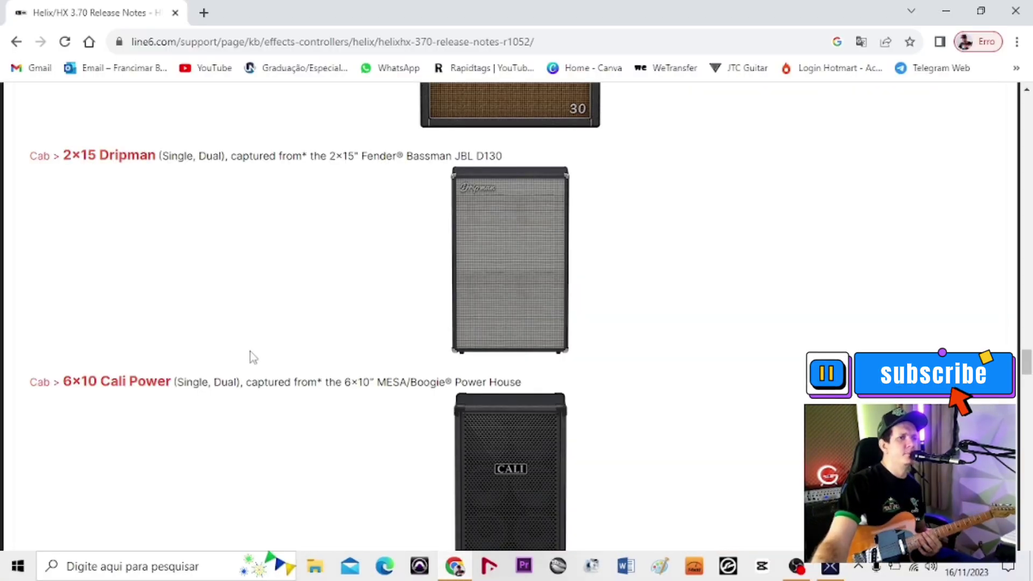
scroll(253, 356, down, 1)
scroll(253, 357, down, 1)
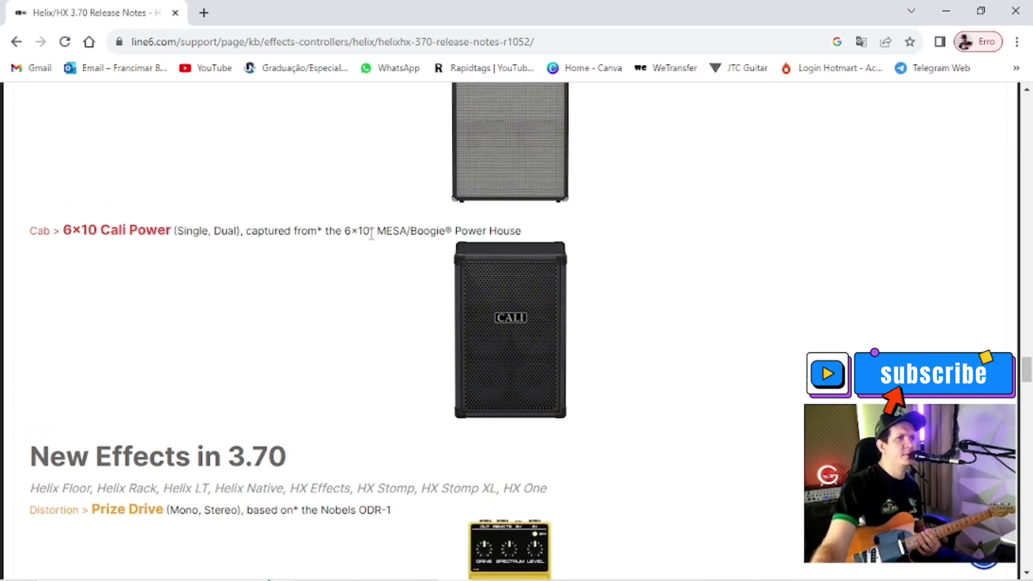
click(829, 567)
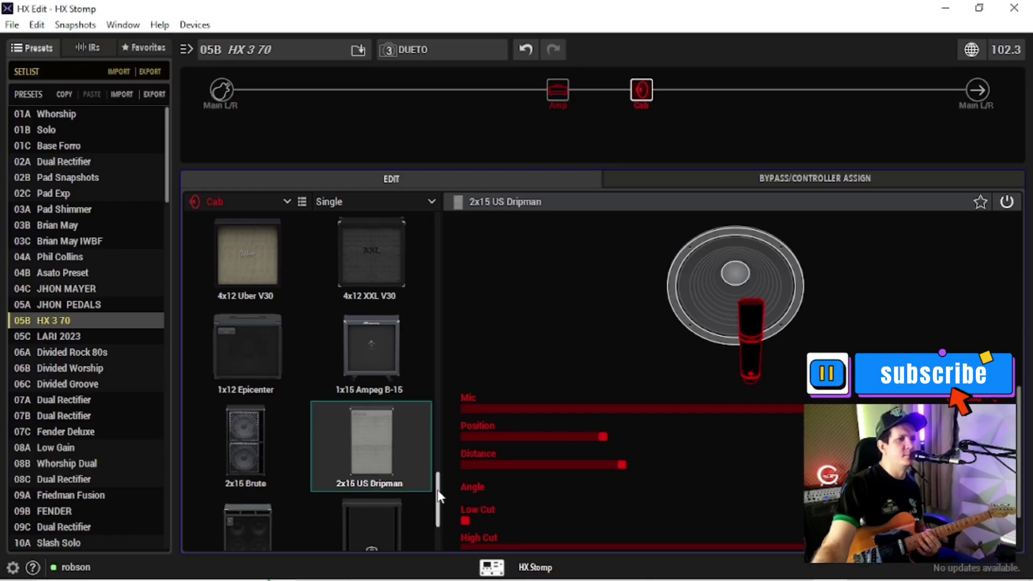
scroll(440, 498, down, 3)
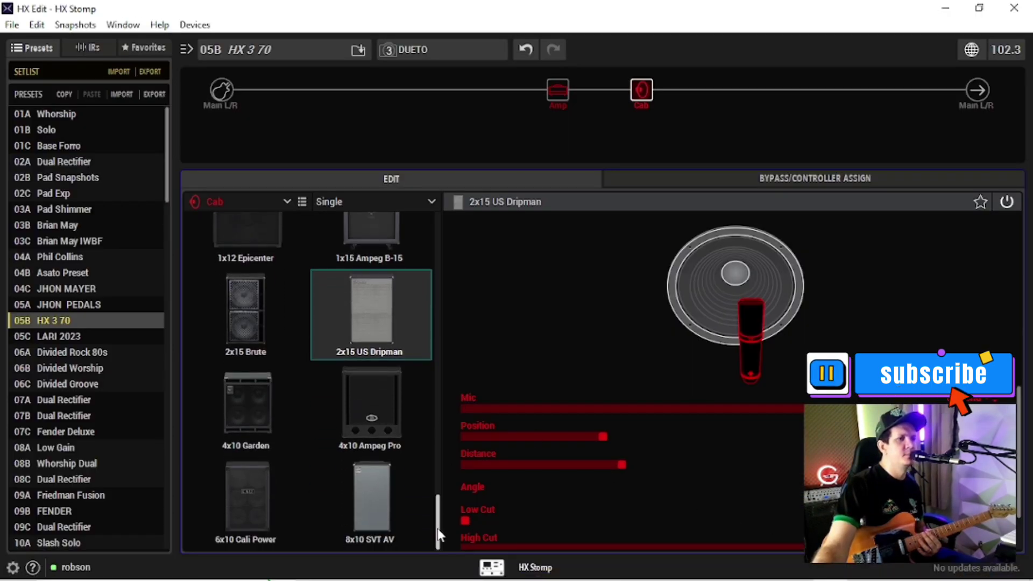
click(243, 498)
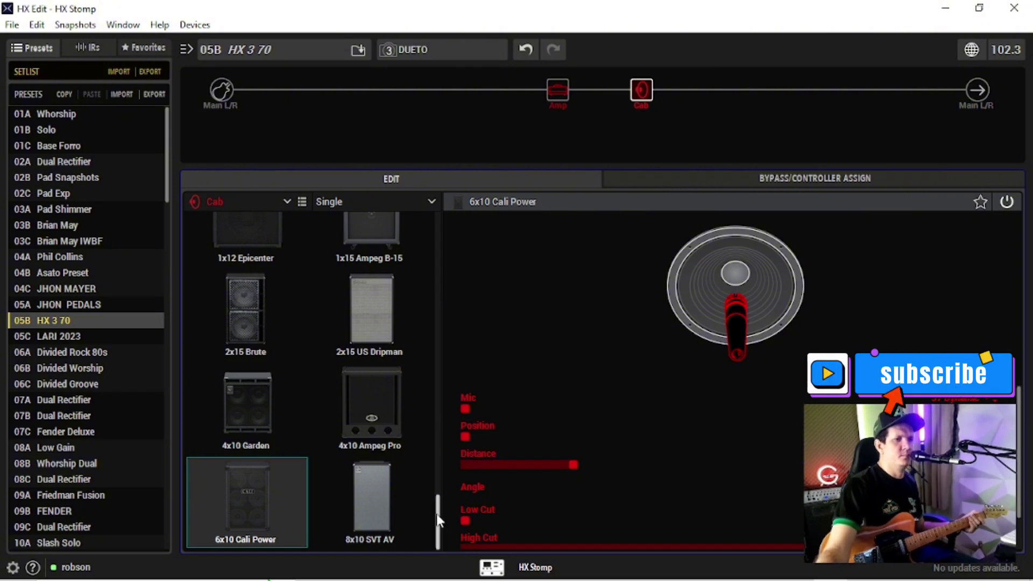
Compare the 1x12 Fullerton and Soup Pro Ellipse cabs, leaving the cab block on the 1x12 Fullerton
drag(437, 514, 426, 217)
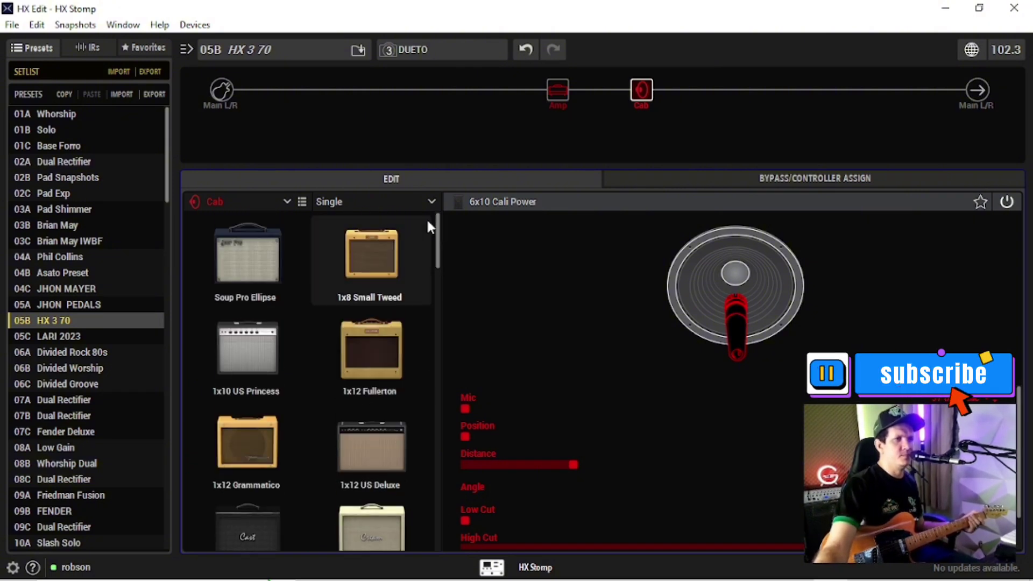
click(366, 364)
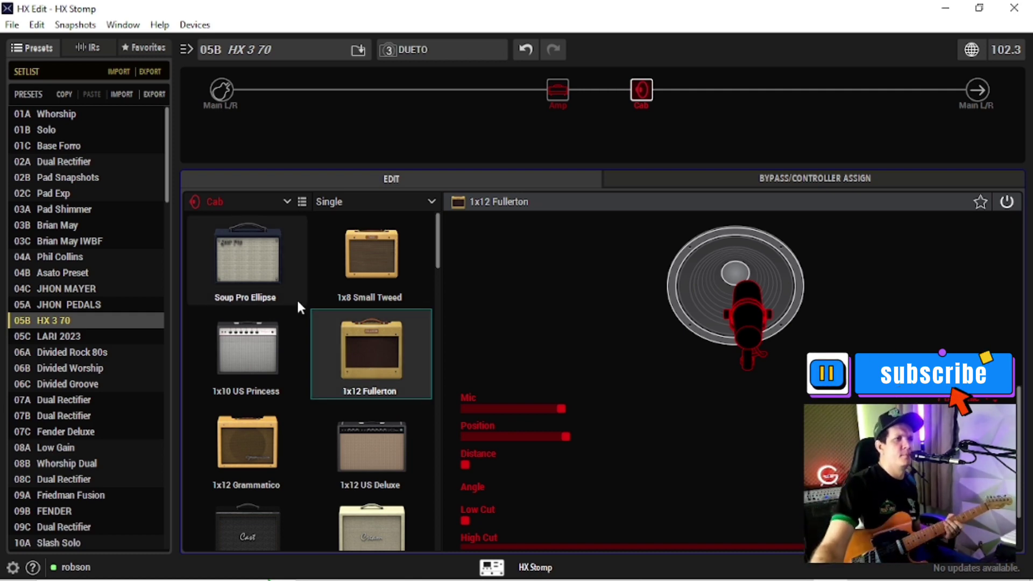
click(257, 257)
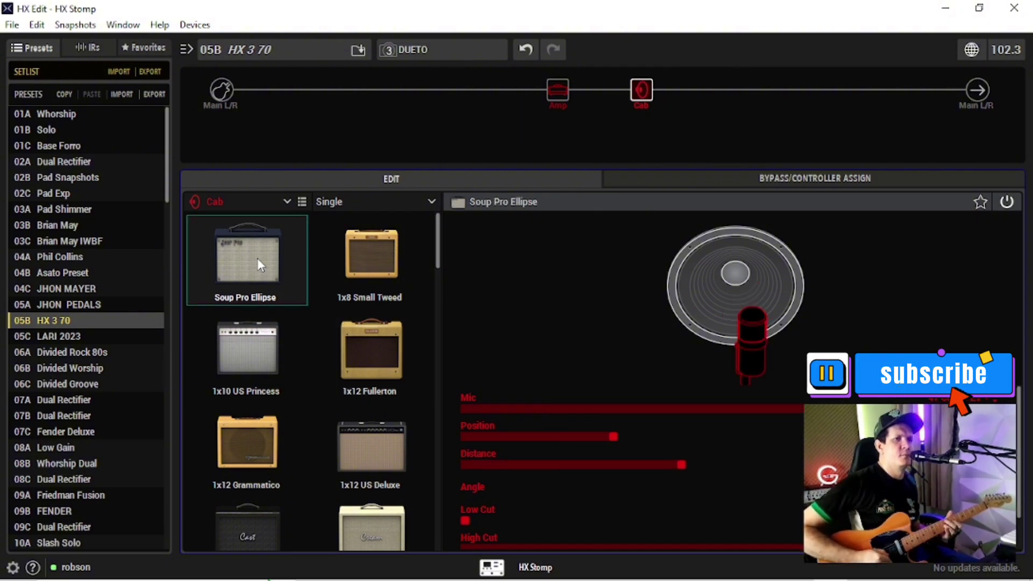
click(371, 337)
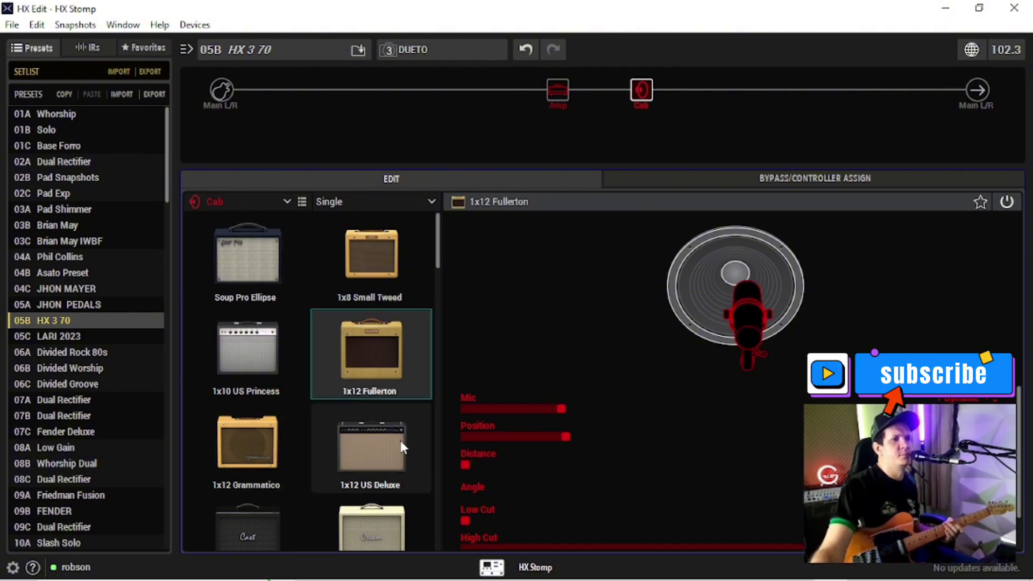
scroll(401, 445, down, 5)
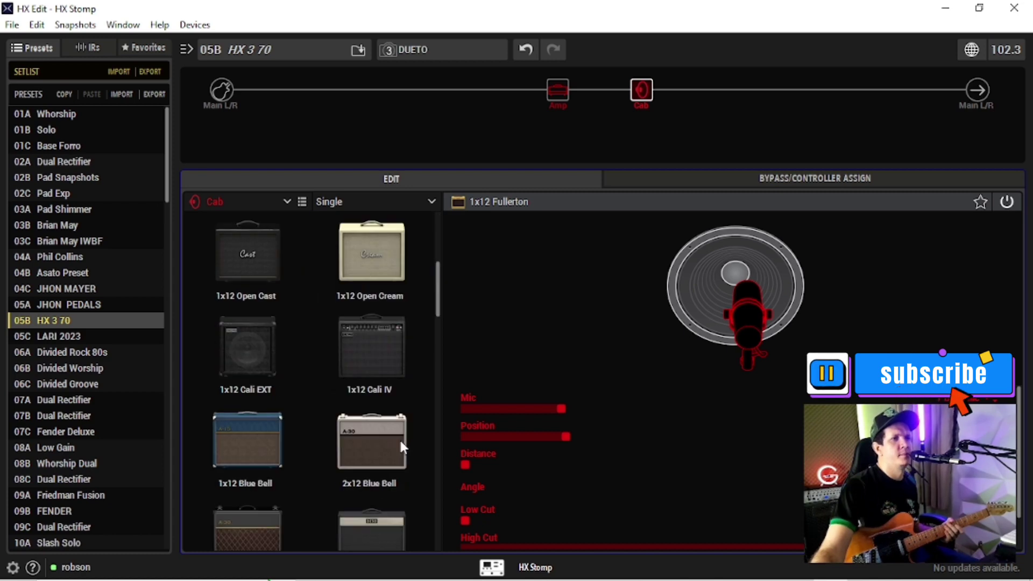
scroll(399, 437, up, 5)
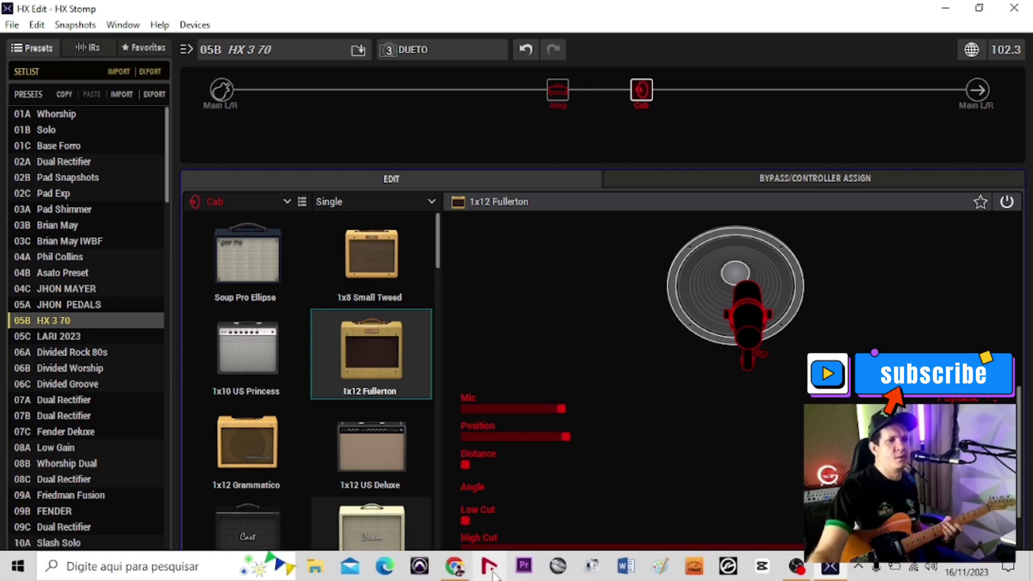
Switch to the Chrome release notes and review the new guitar amps, bass amps and cabs in 3.70
mouse_move(454, 566)
click(452, 518)
scroll(622, 369, up, 20)
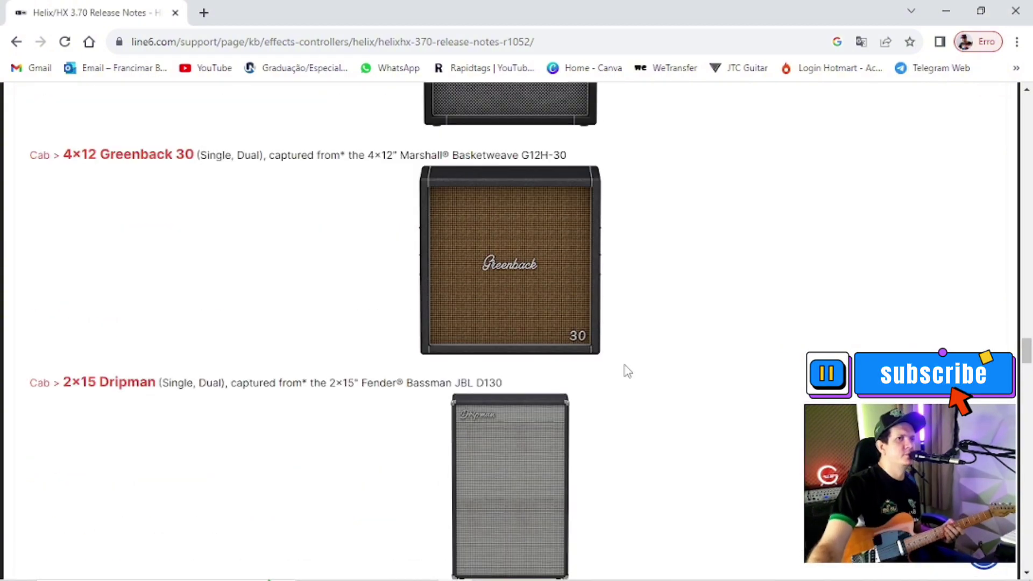
scroll(626, 371, up, 10)
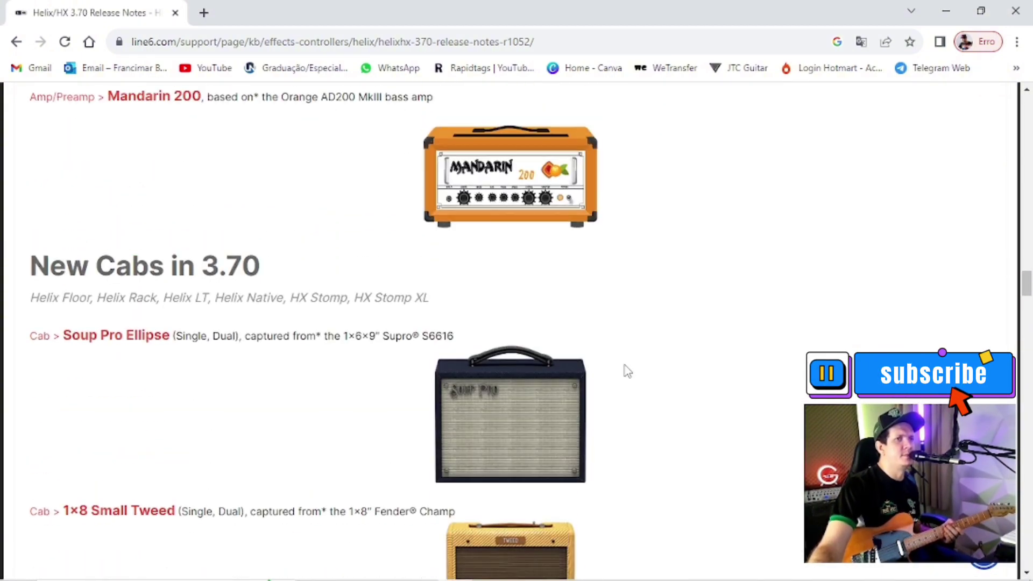
scroll(627, 371, up, 4)
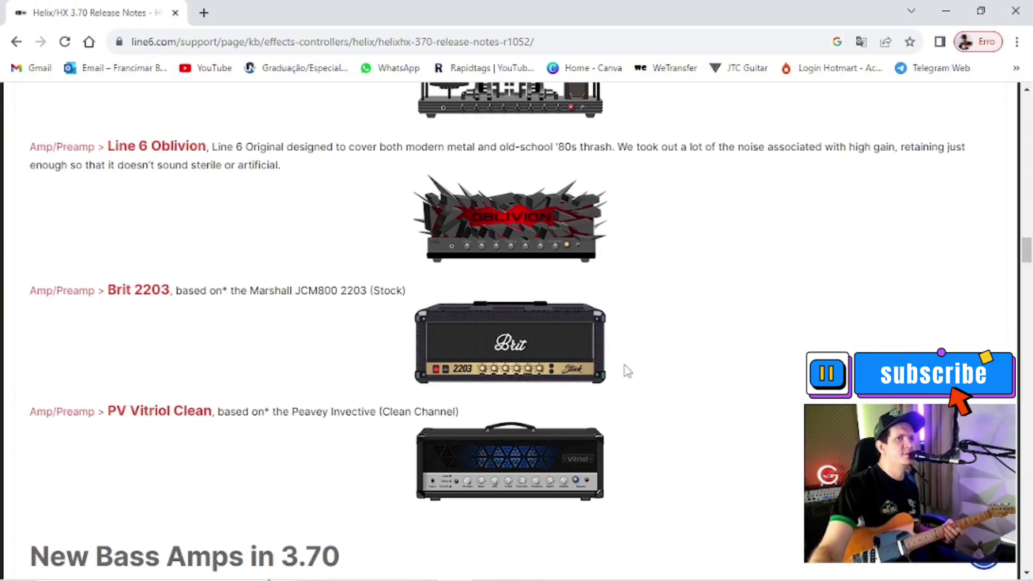
scroll(627, 371, up, 4)
scroll(626, 372, down, 10)
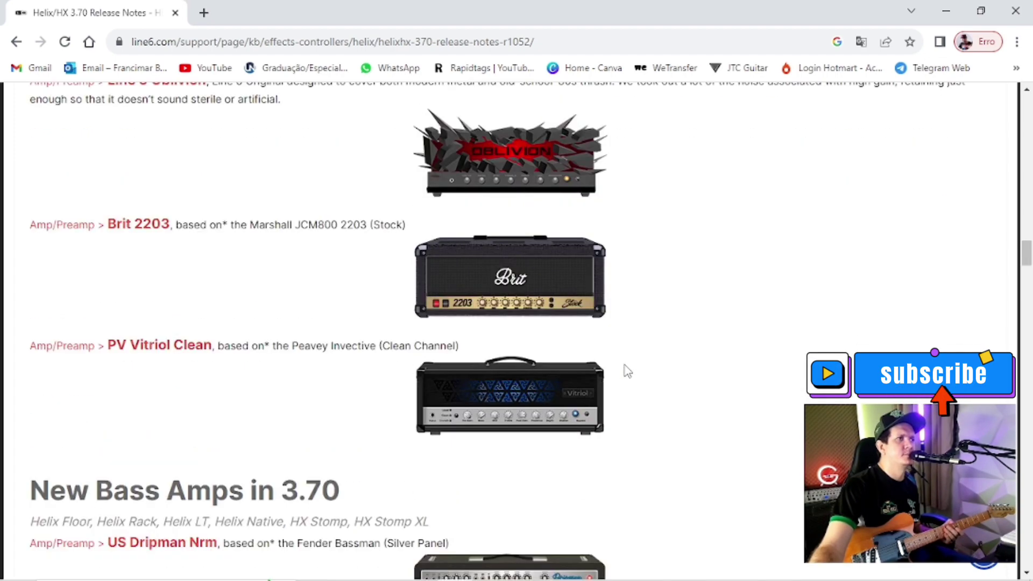
scroll(627, 371, down, 5)
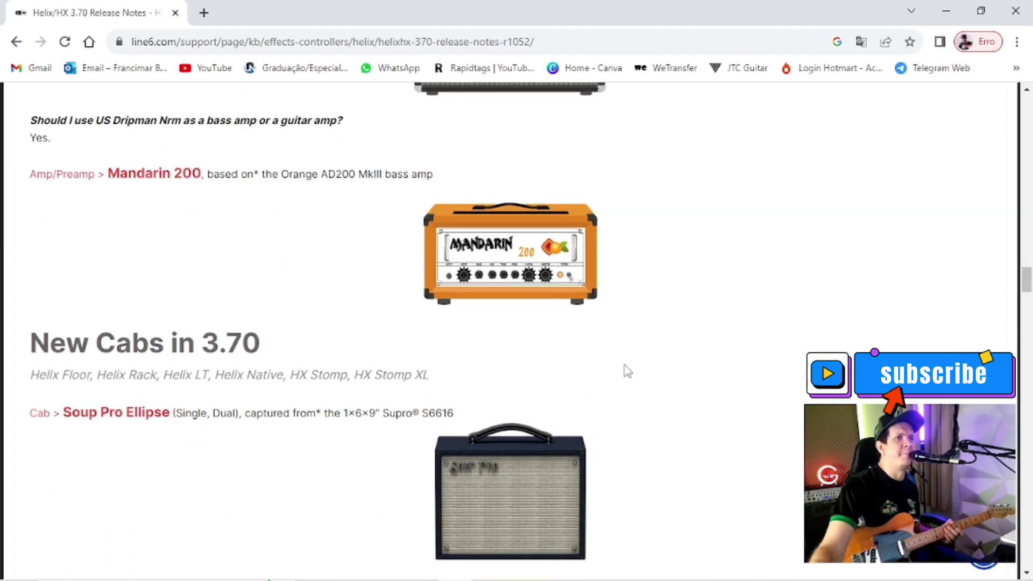
scroll(626, 371, up, 2)
scroll(627, 371, up, 3)
scroll(626, 371, down, 7)
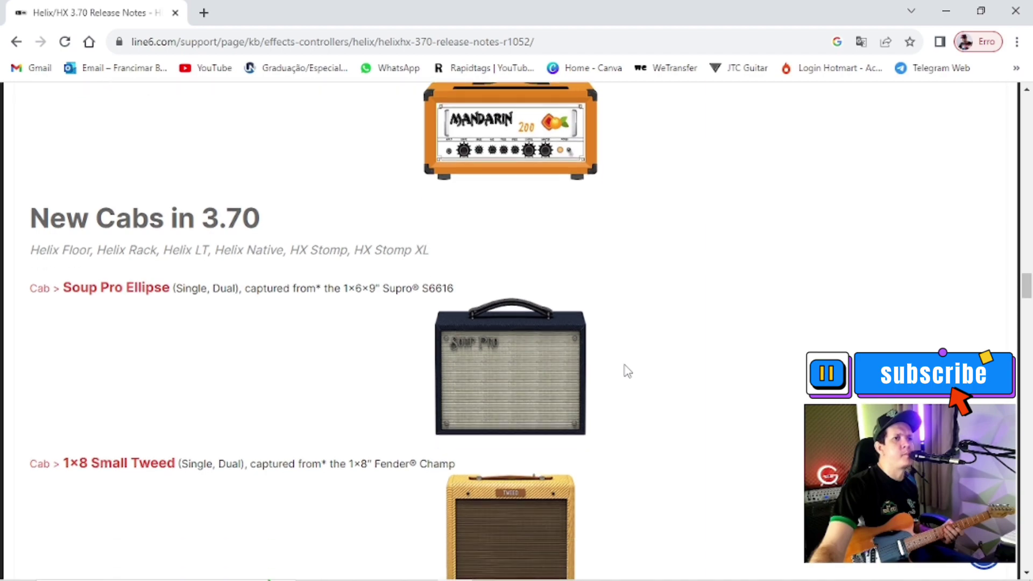
Look through the new cabs in the release notes, and load the 2x12 Interstate into the cab block in HX Edit
scroll(626, 371, up, 10)
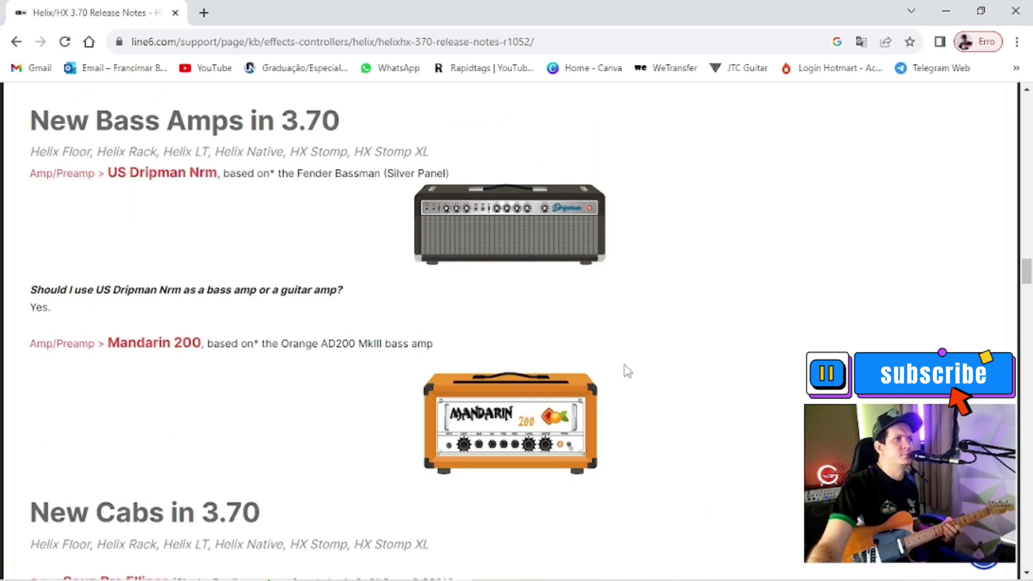
scroll(627, 371, down, 10)
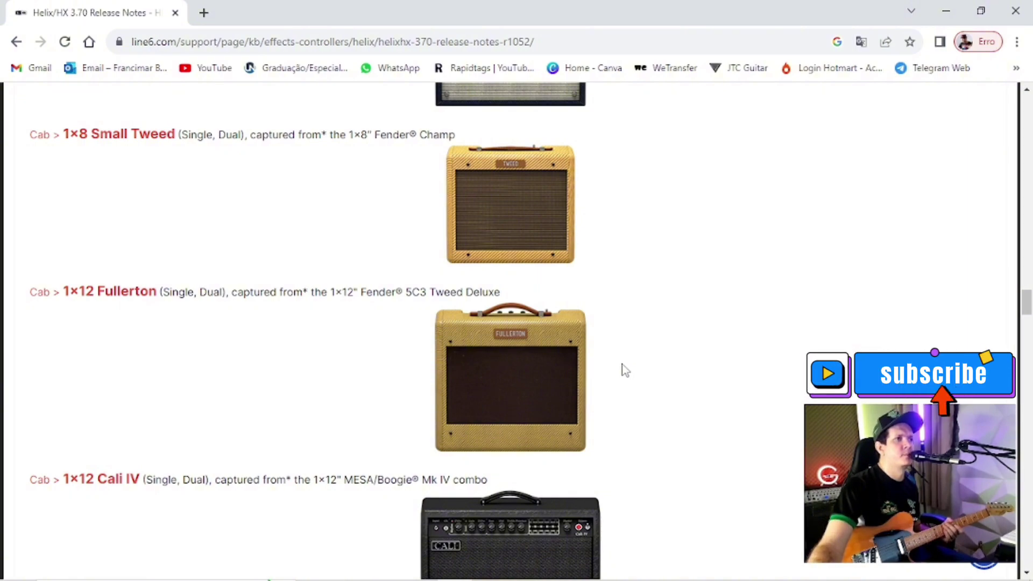
scroll(750, 365, down, 7)
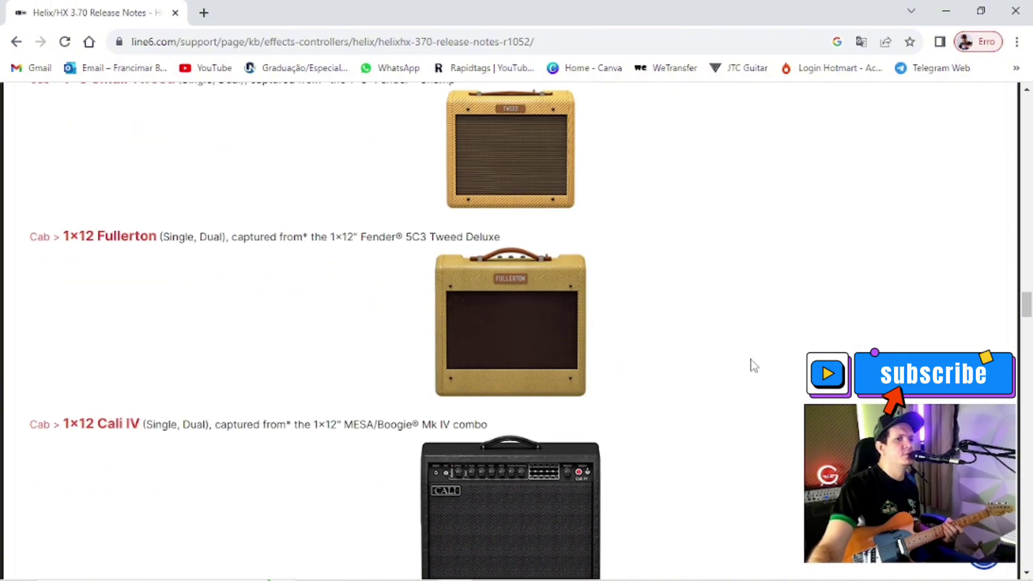
scroll(753, 366, down, 4)
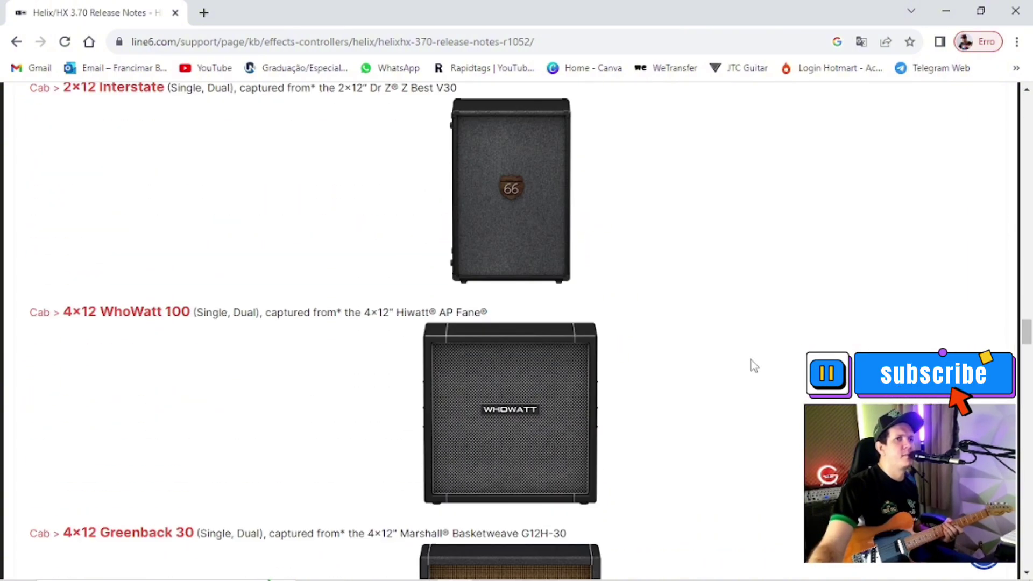
scroll(751, 364, up, 1)
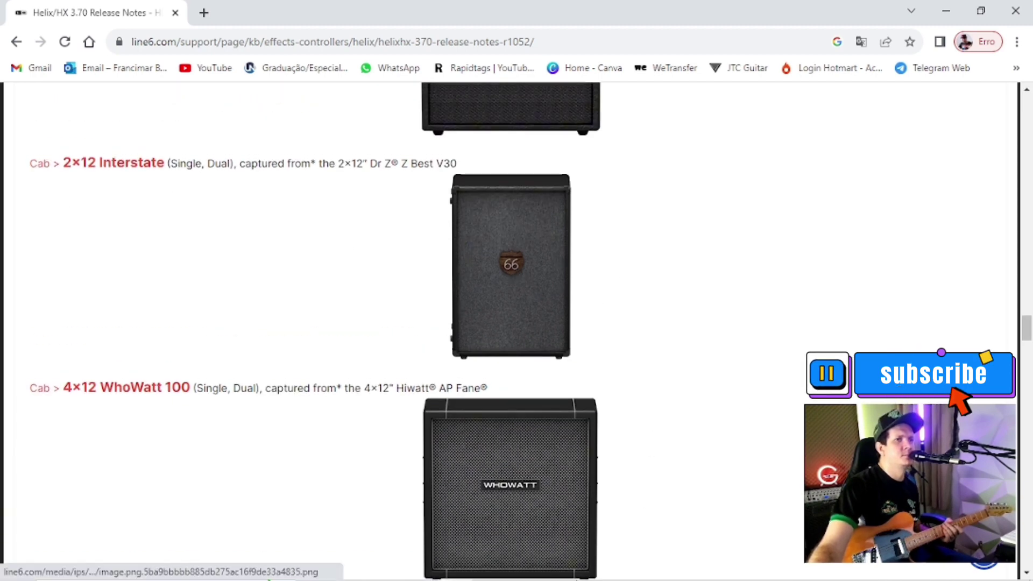
mouse_move(766, 562)
click(829, 566)
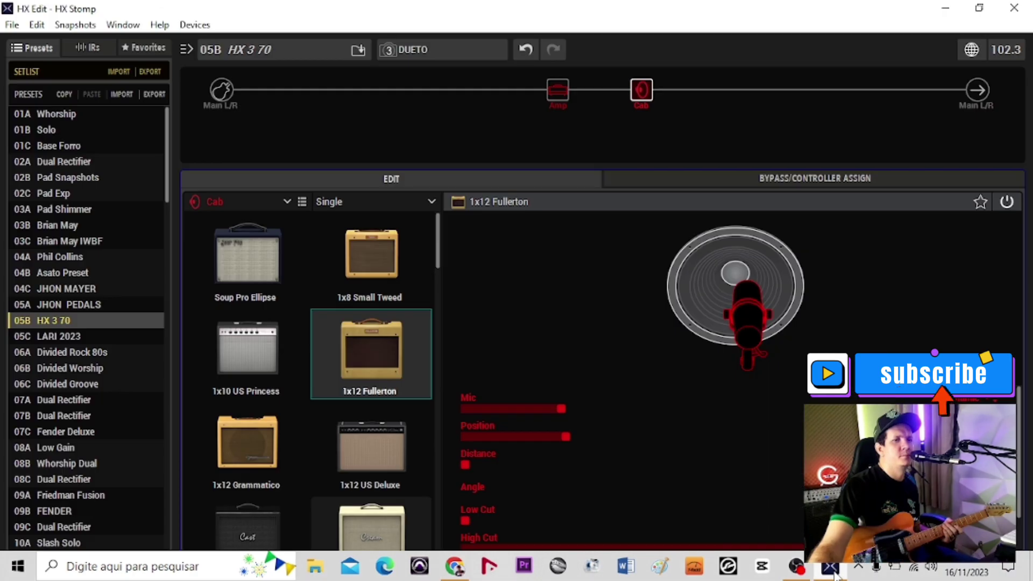
drag(440, 253, 440, 344)
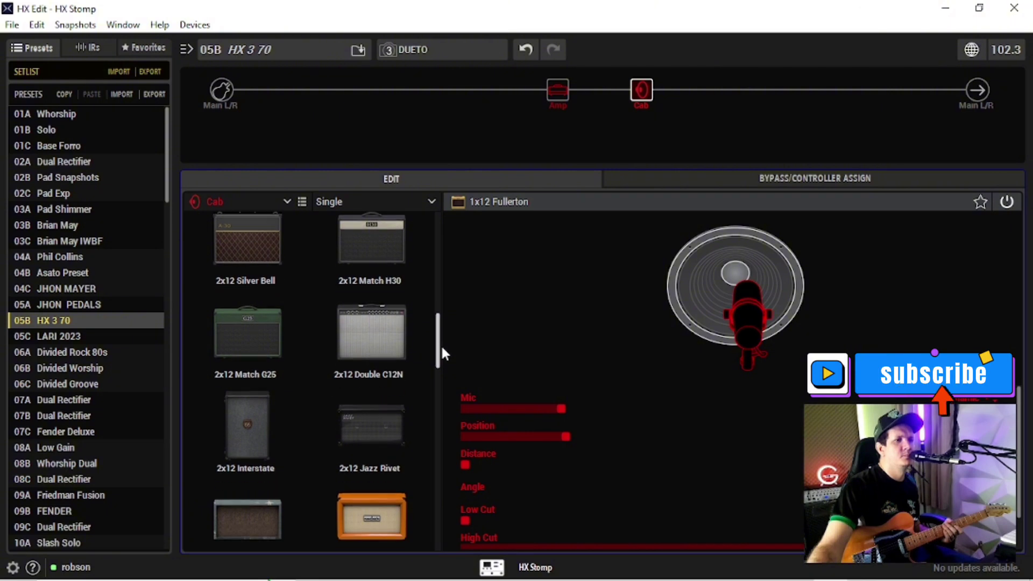
click(269, 451)
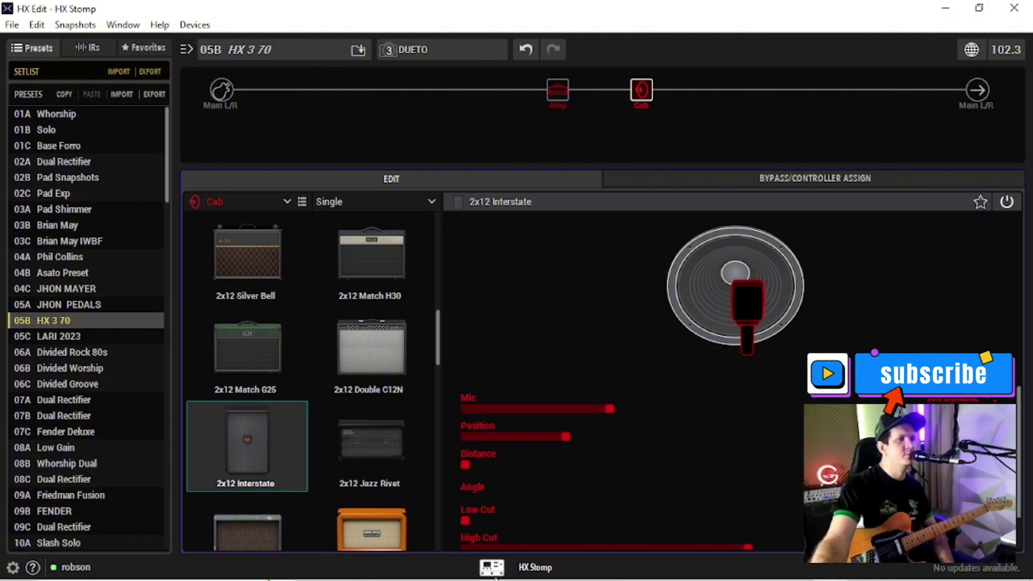
Switch to the Chrome release notes and find the Prize Drive entry under New Effects in 3.70
mouse_move(434, 576)
click(449, 494)
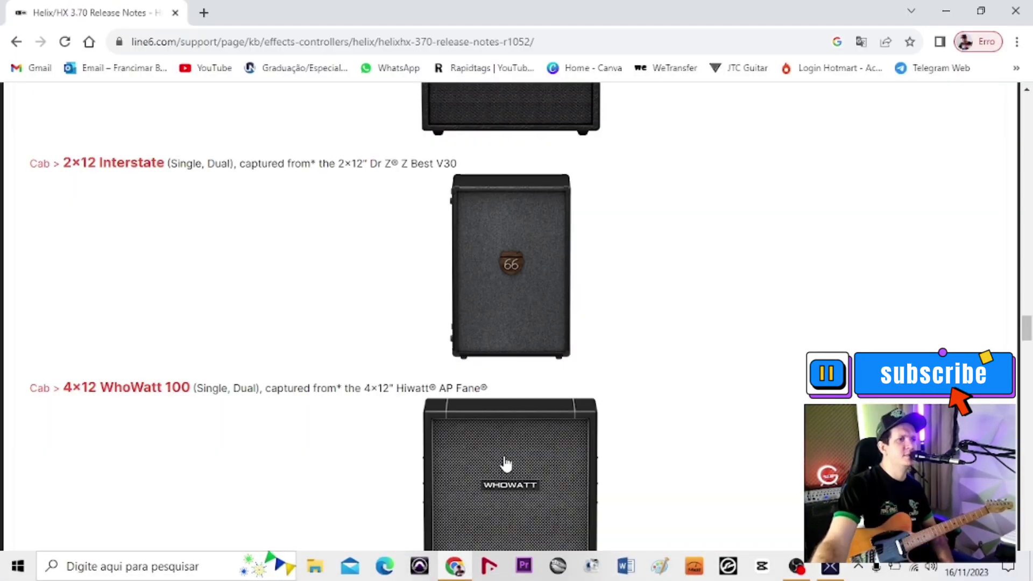
scroll(482, 348, down, 10)
scroll(482, 348, down, 10)
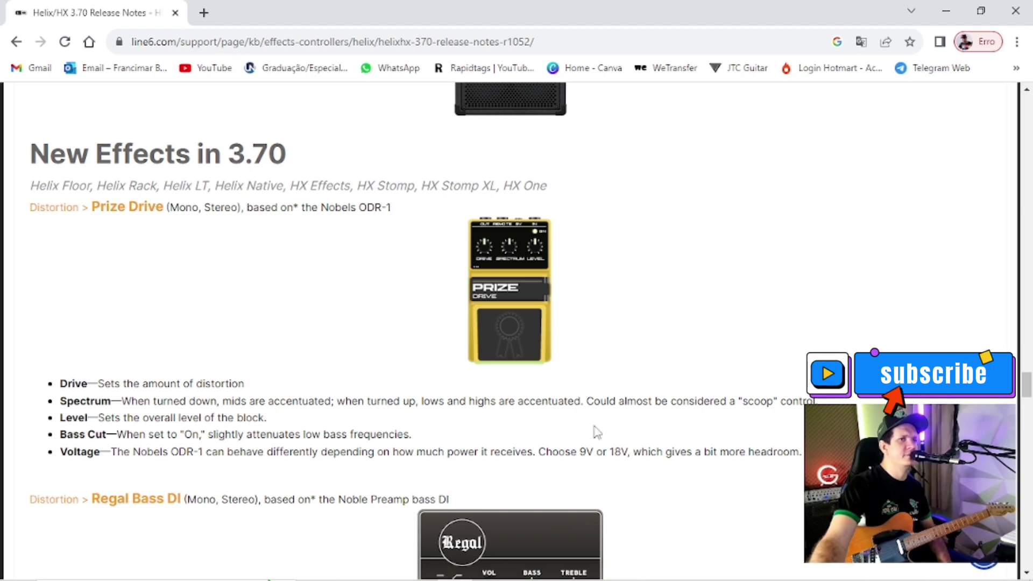
Switch to HX Edit and add a mono Prize Drive distortion in an empty block before the amp
click(830, 568)
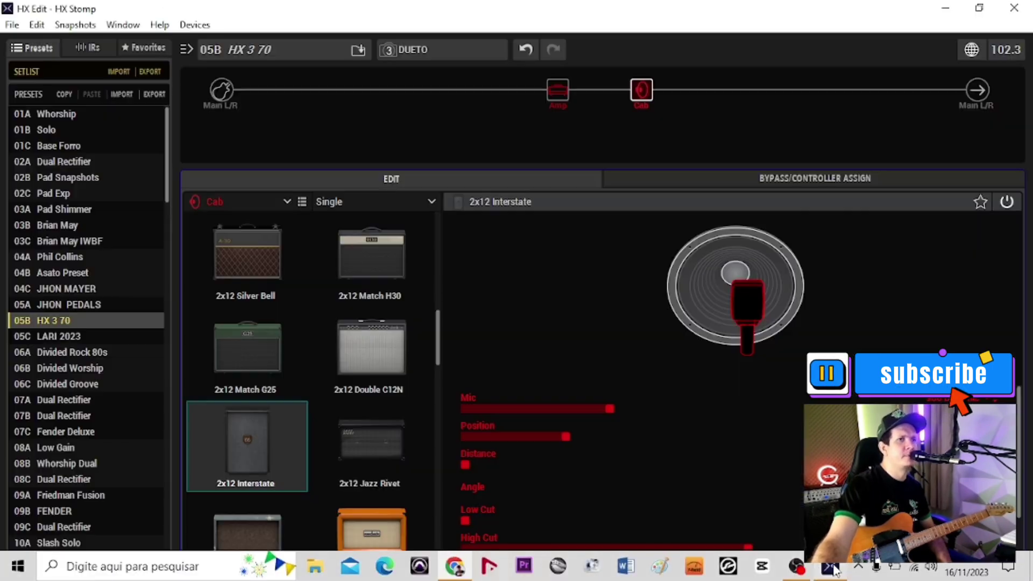
drag(301, 93, 394, 92)
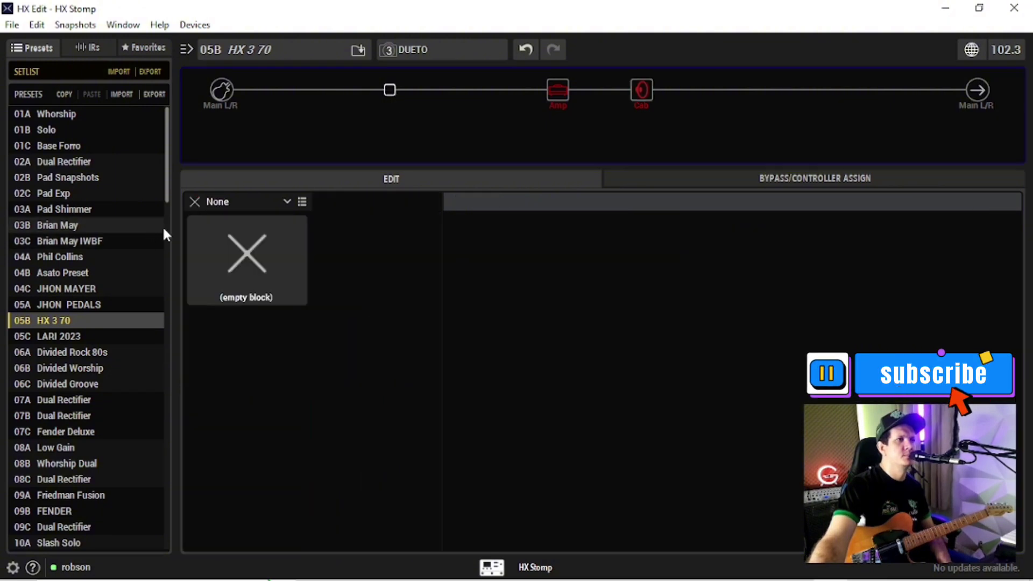
click(192, 201)
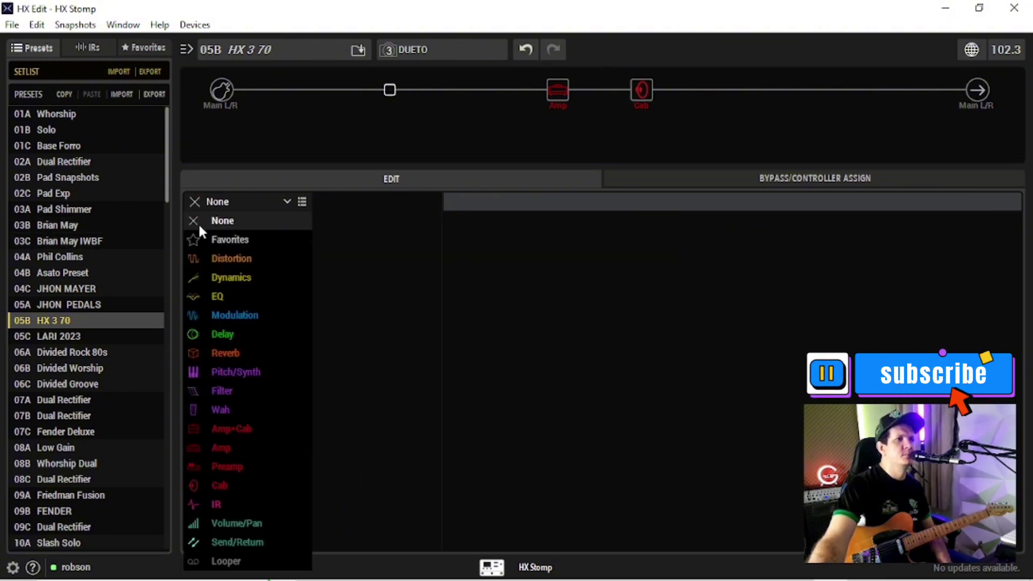
click(237, 258)
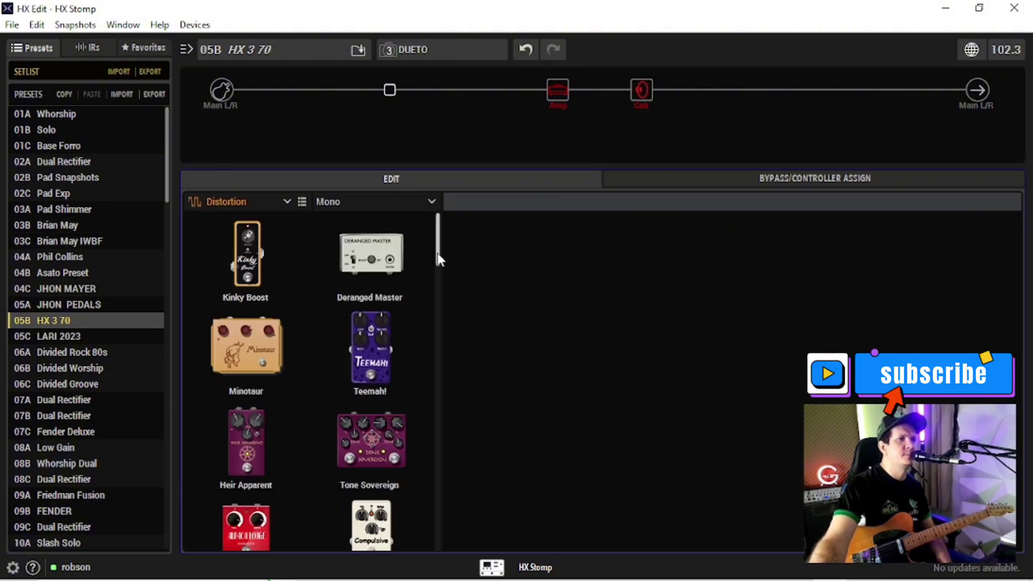
drag(437, 253, 439, 323)
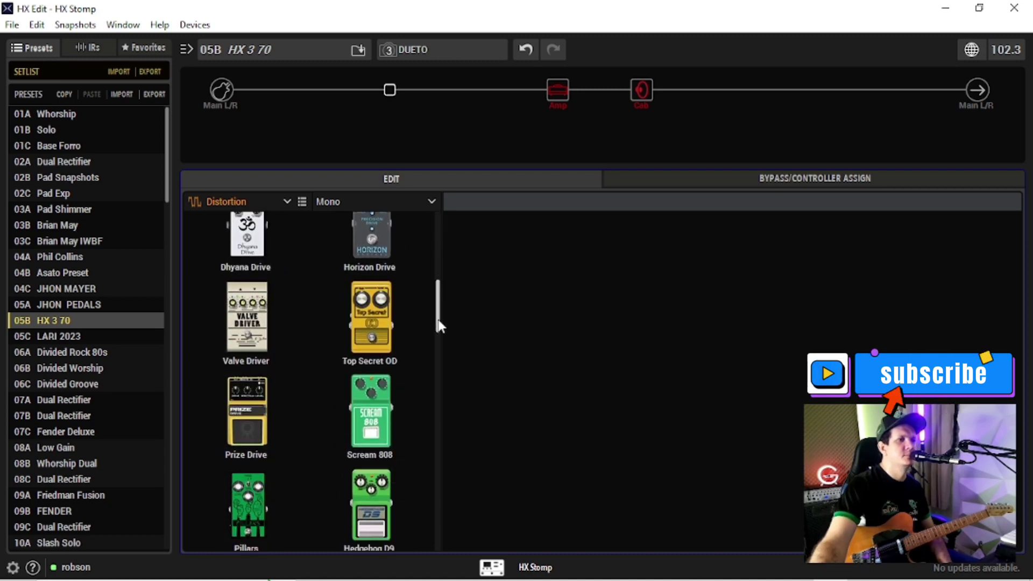
click(243, 424)
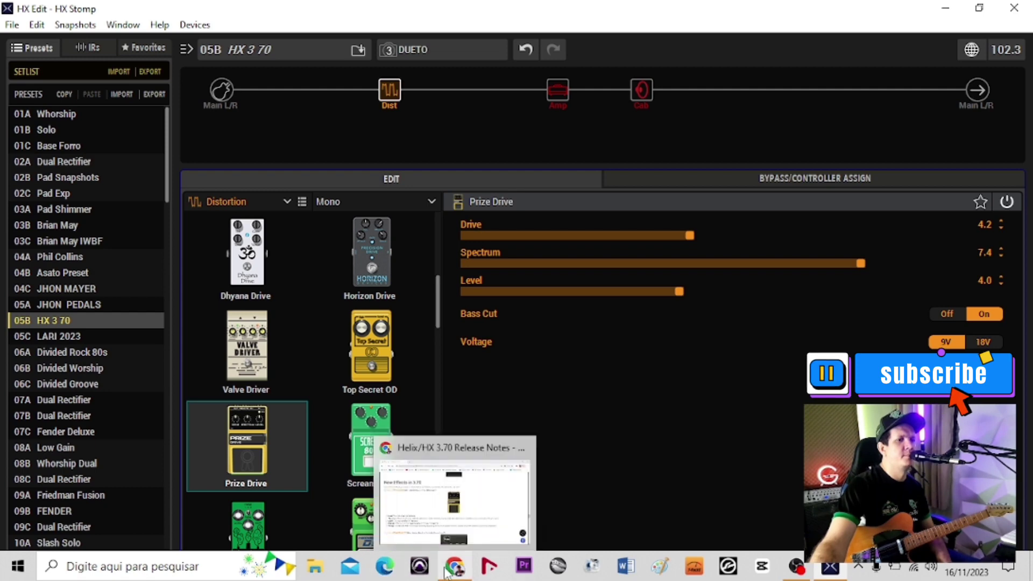
Check the Prize Drive notes in Chrome, compare the pedal bypassed and active in HX Edit, and set its Bass Cut to Off
click(446, 571)
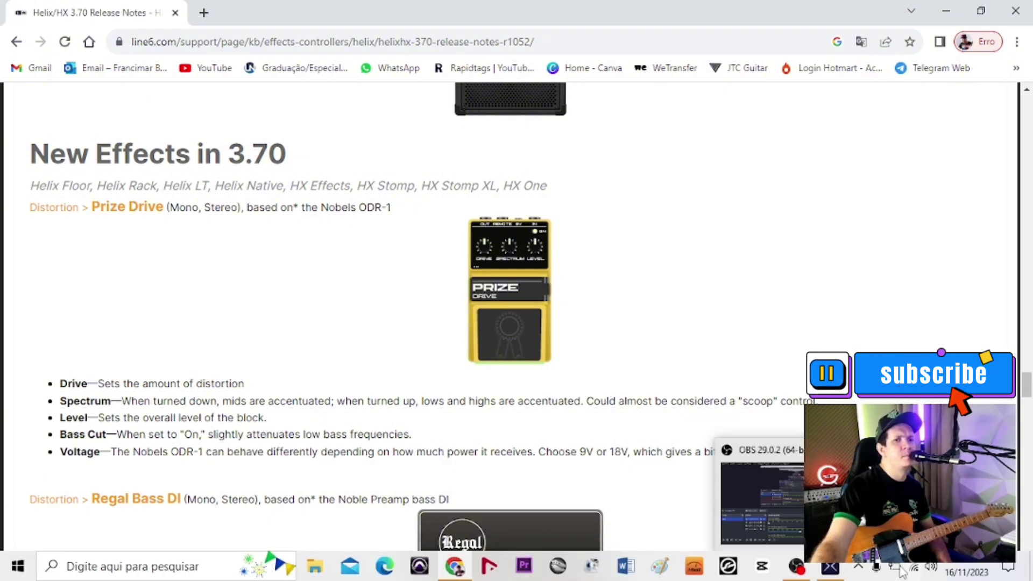
click(830, 566)
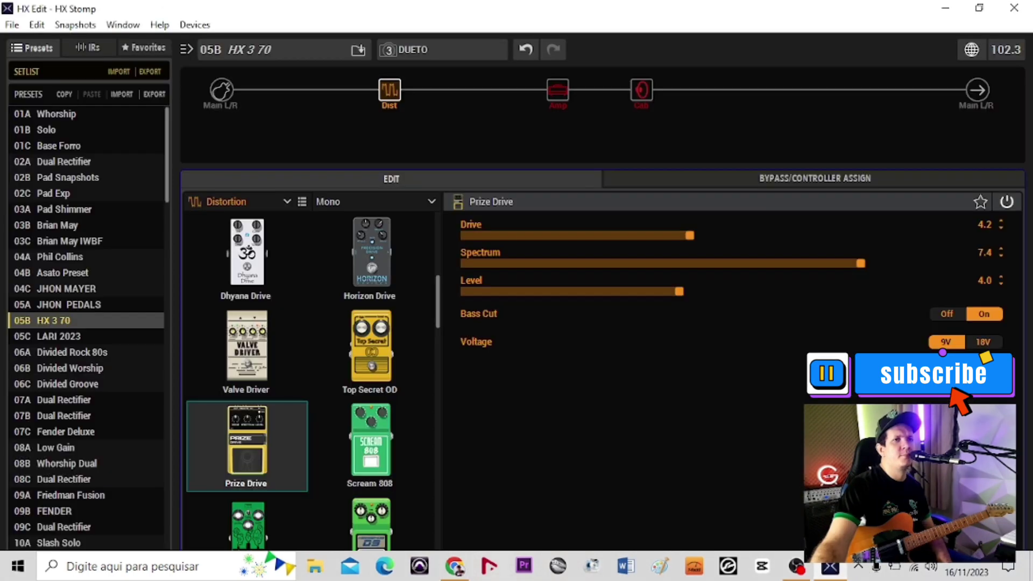
click(383, 72)
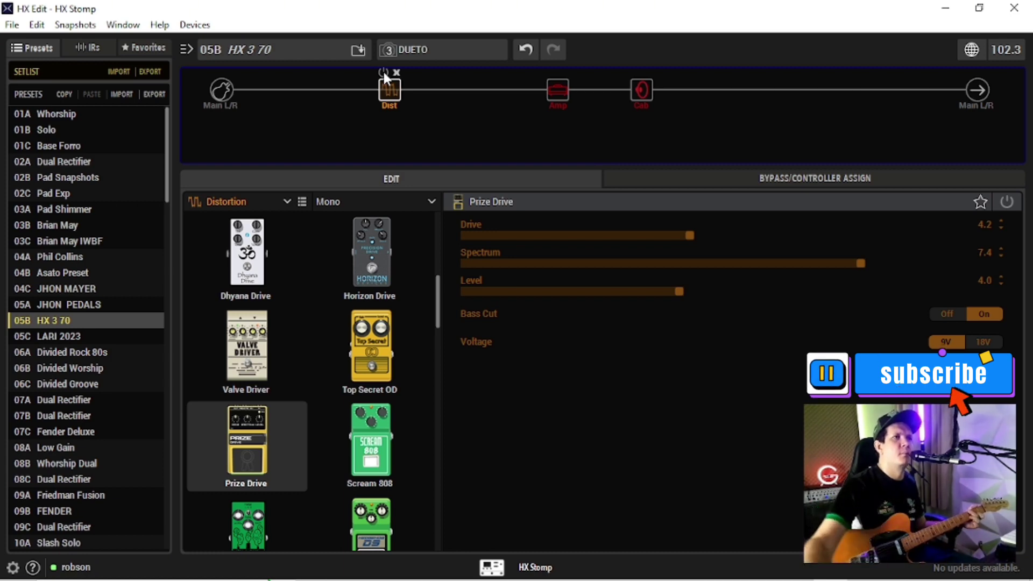
click(383, 72)
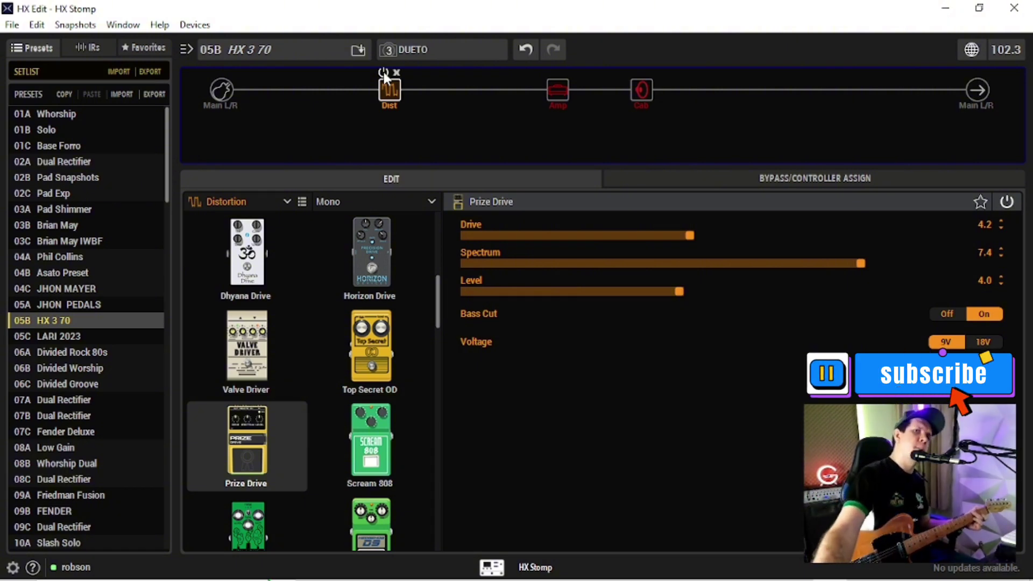
click(955, 313)
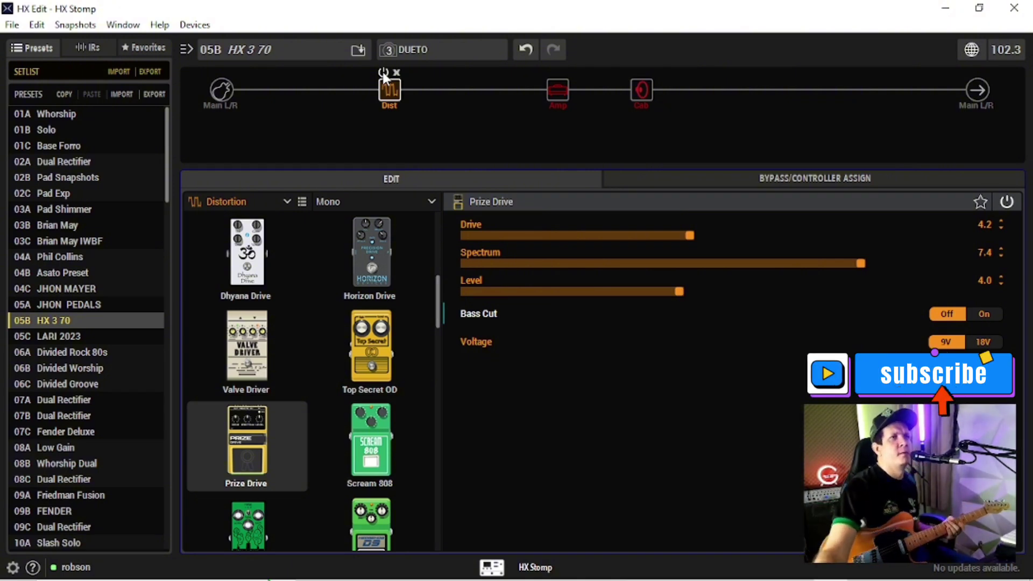
Switch to the Chrome release notes and read the Regal Bass DI and Feedbacker entries
click(459, 570)
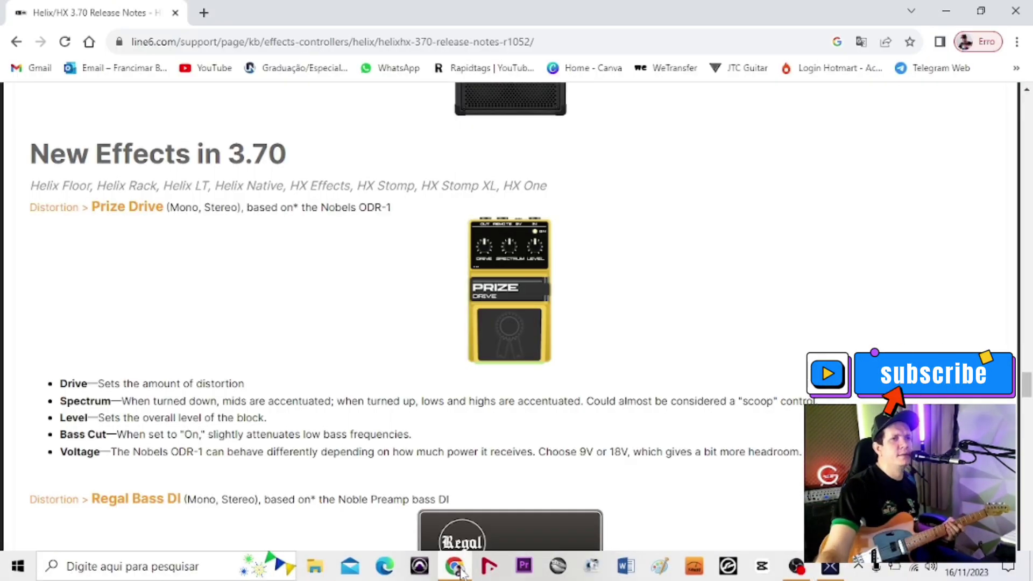
scroll(501, 349, down, 4)
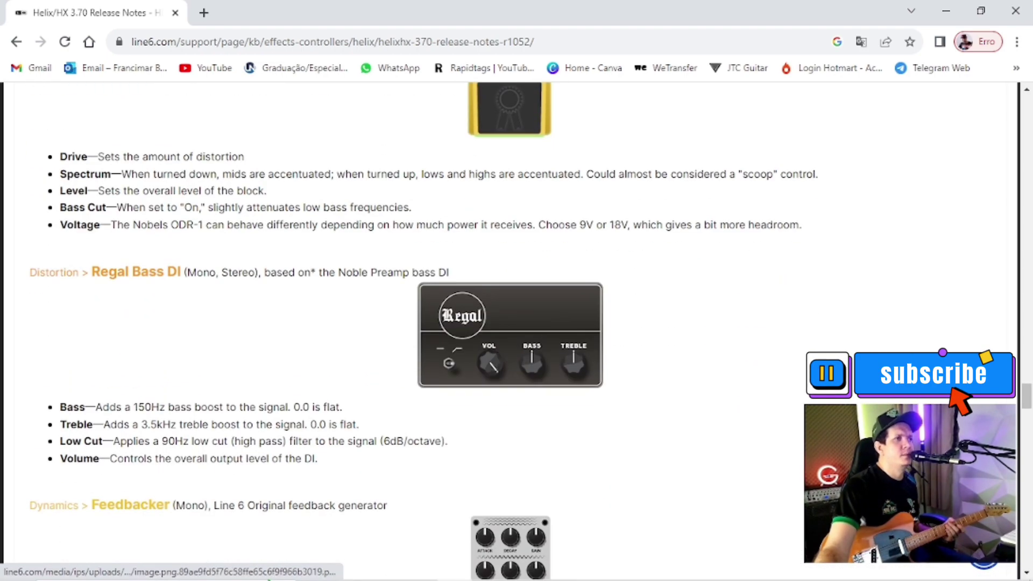
scroll(223, 393, down, 3)
scroll(223, 393, up, 1)
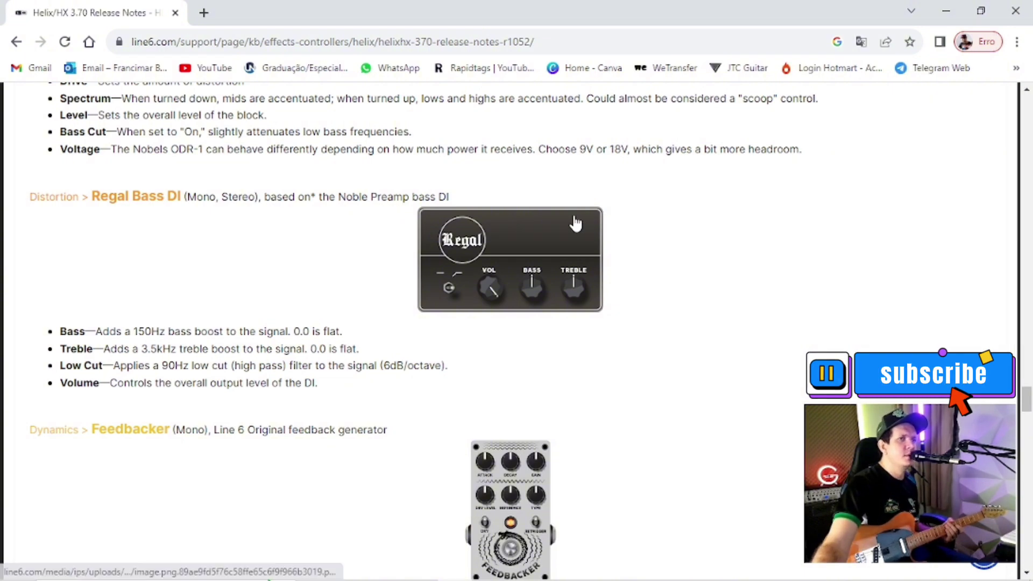
scroll(544, 307, down, 1)
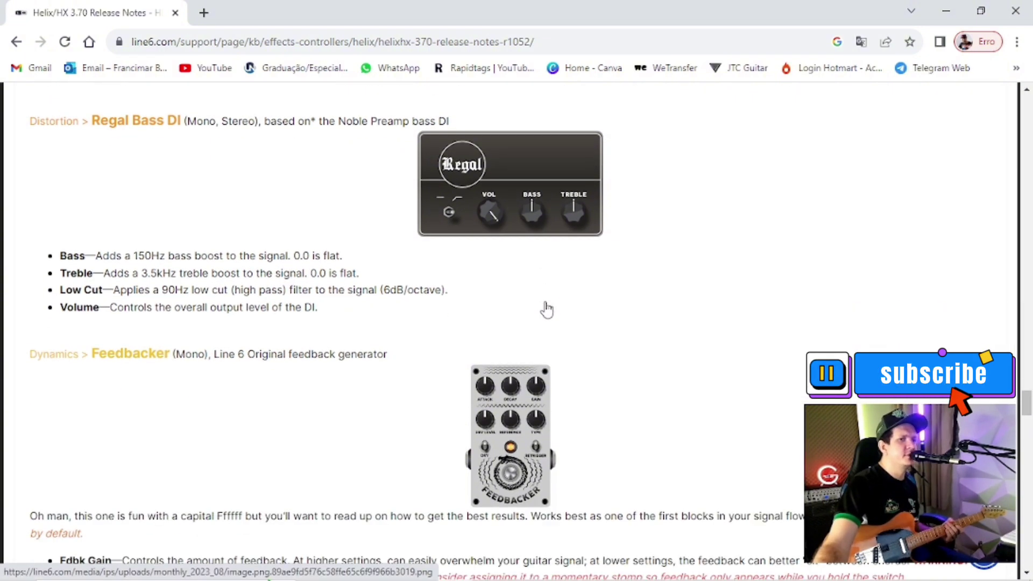
scroll(547, 307, down, 3)
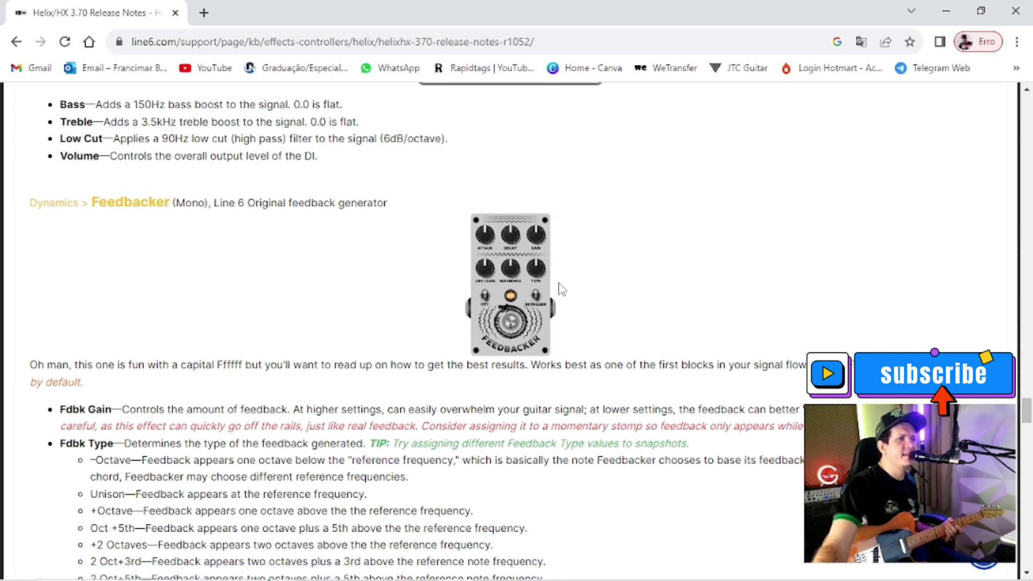
scroll(561, 289, up, 1)
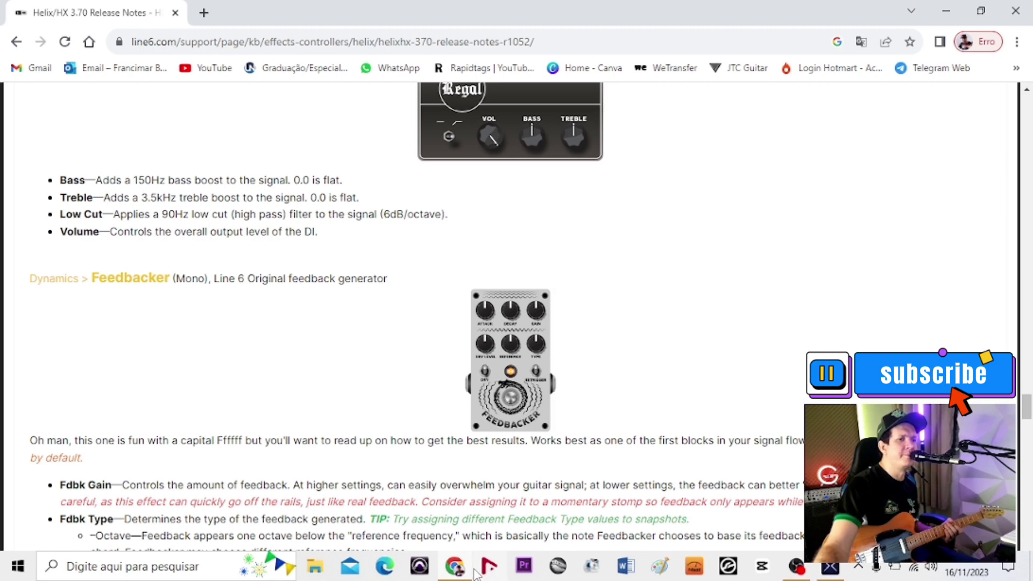
mouse_move(457, 571)
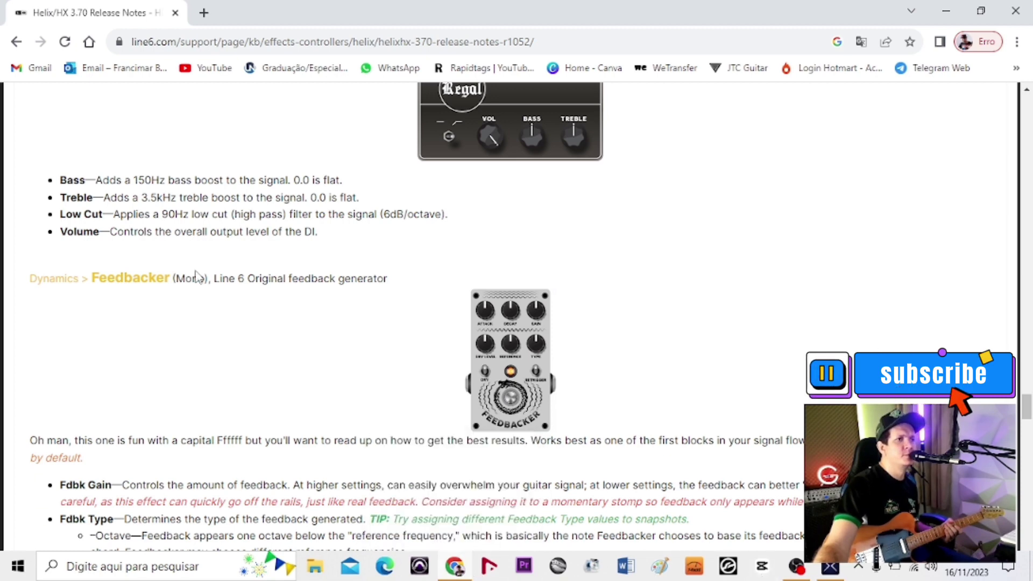
scroll(406, 277, down, 1)
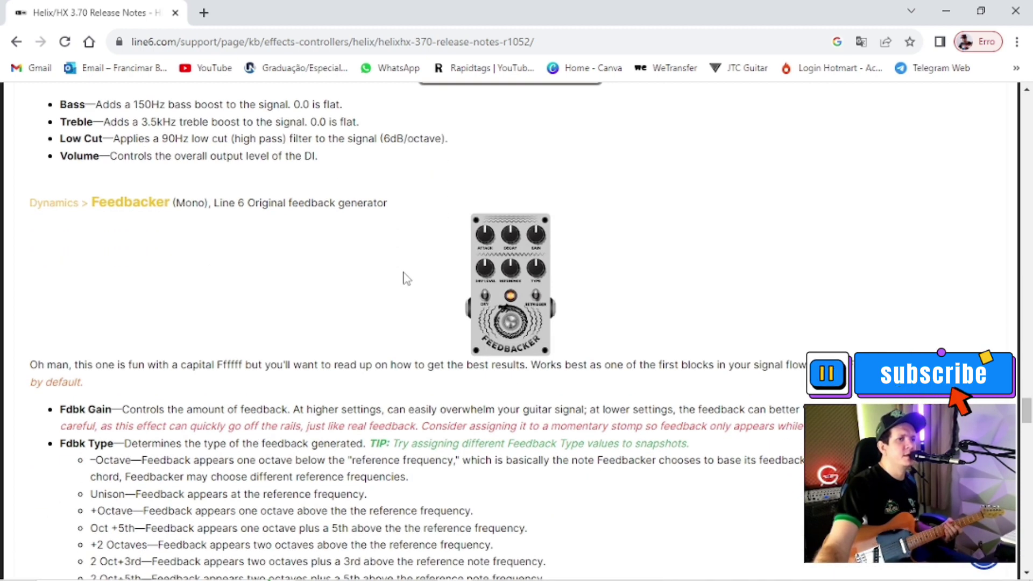
Switch to HX Edit and add a mono Feedbacker dynamics effect in the empty block before the Prize Drive
mouse_move(686, 571)
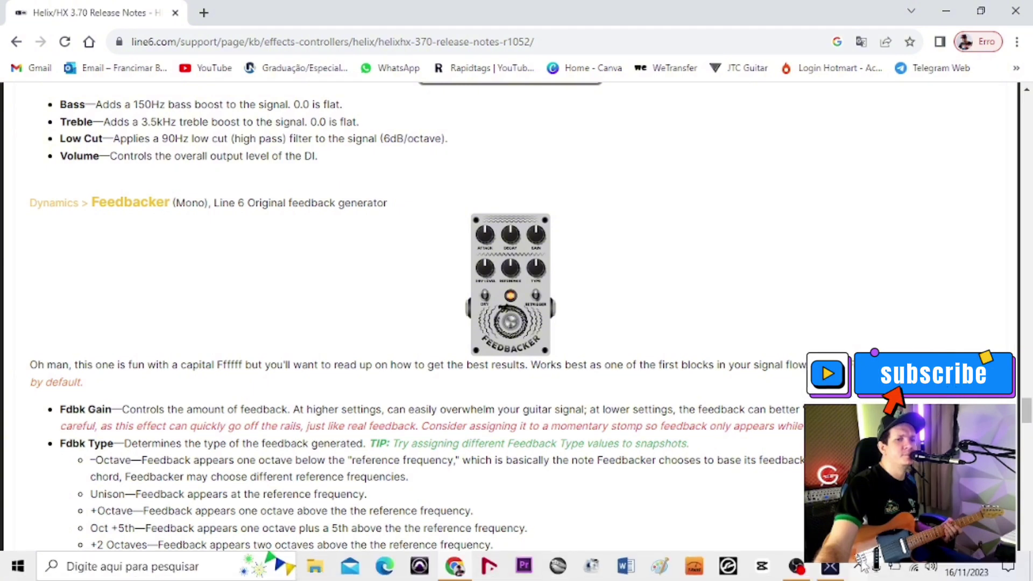
click(831, 568)
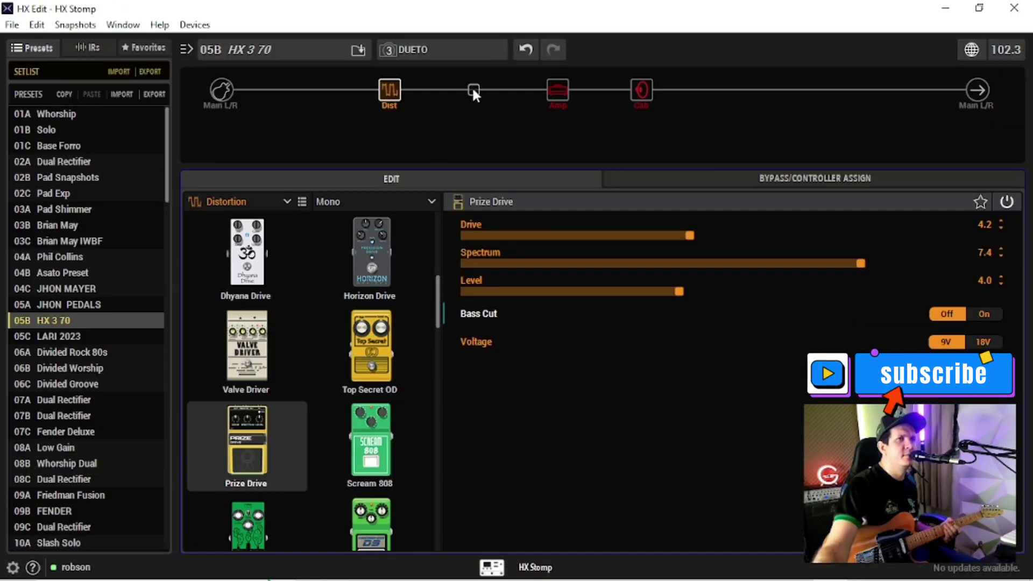
click(305, 89)
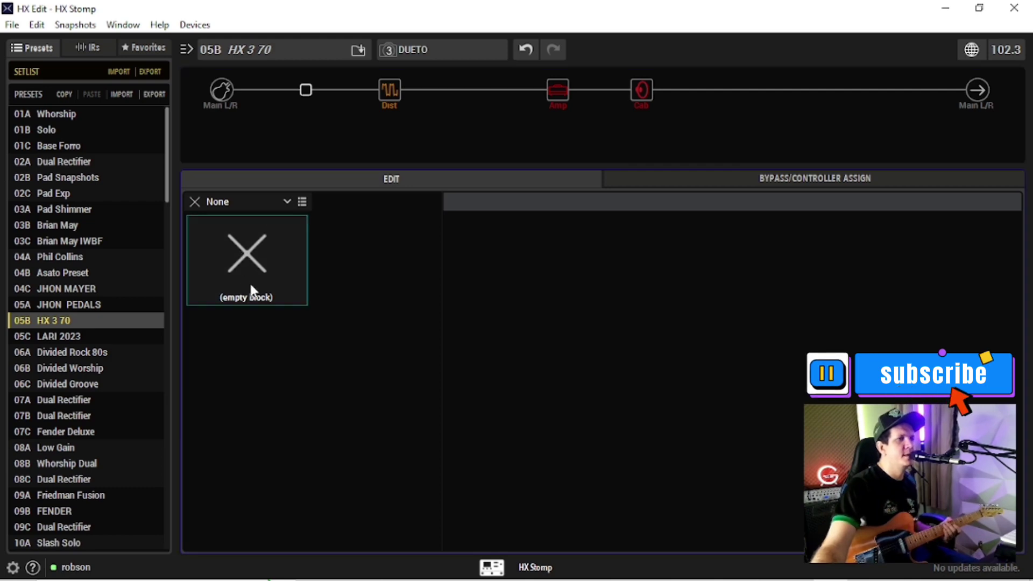
click(196, 202)
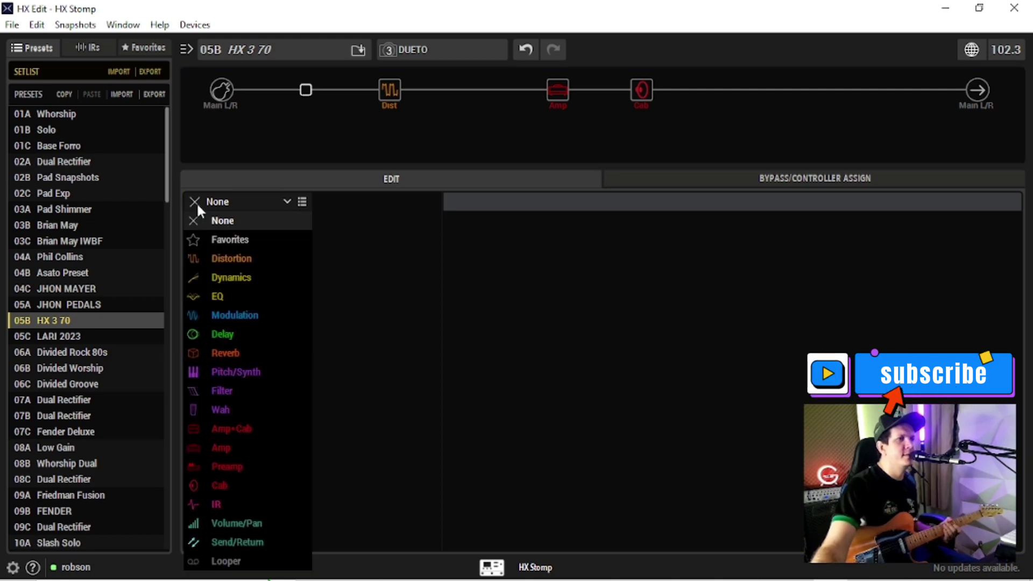
click(222, 258)
click(240, 196)
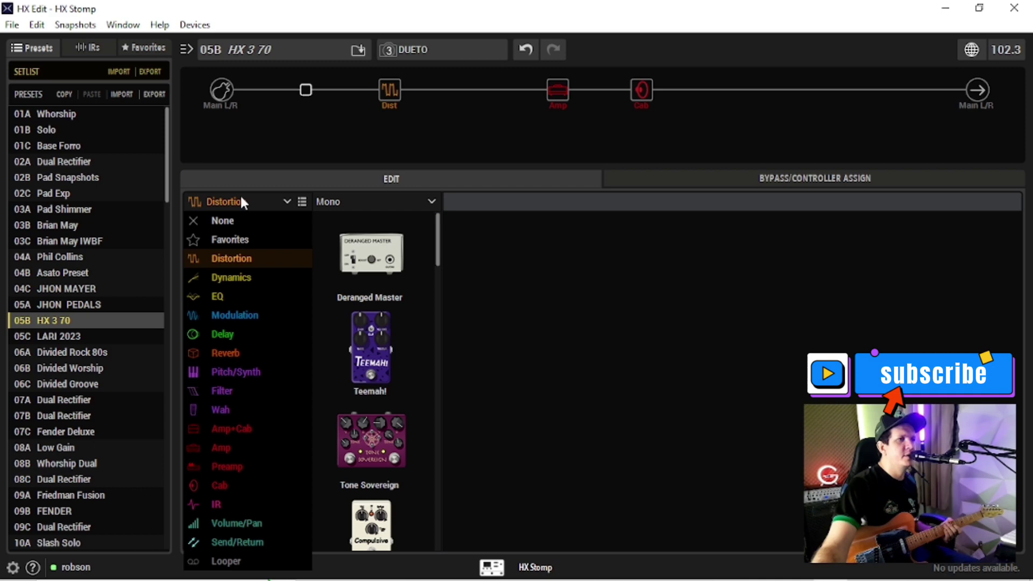
click(243, 275)
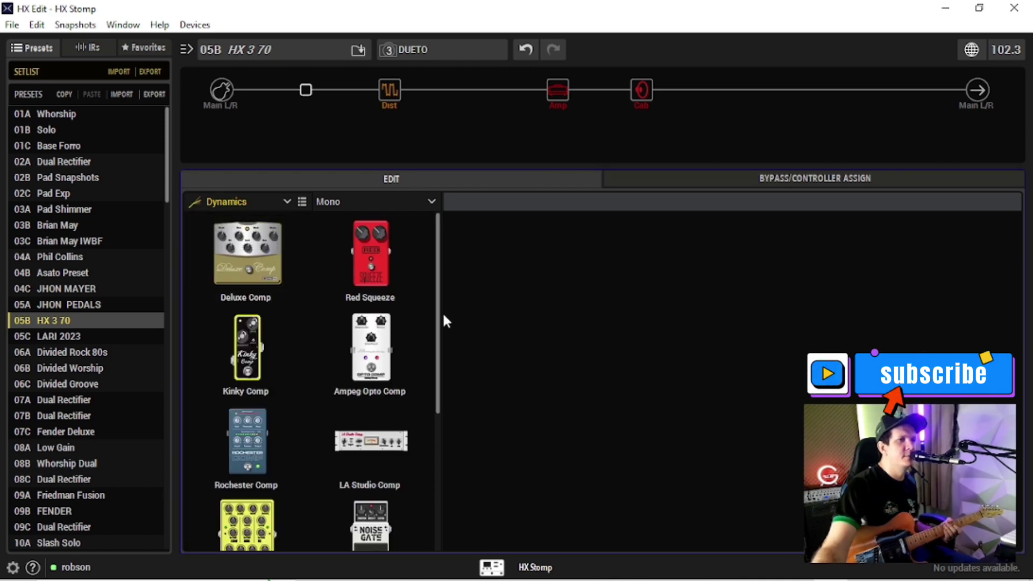
drag(438, 321, 438, 457)
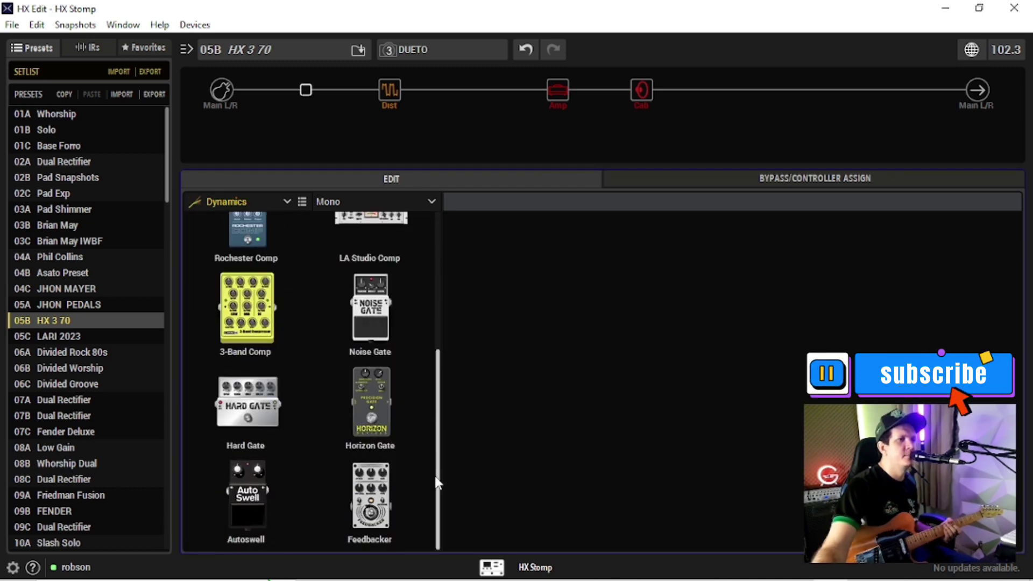
click(386, 515)
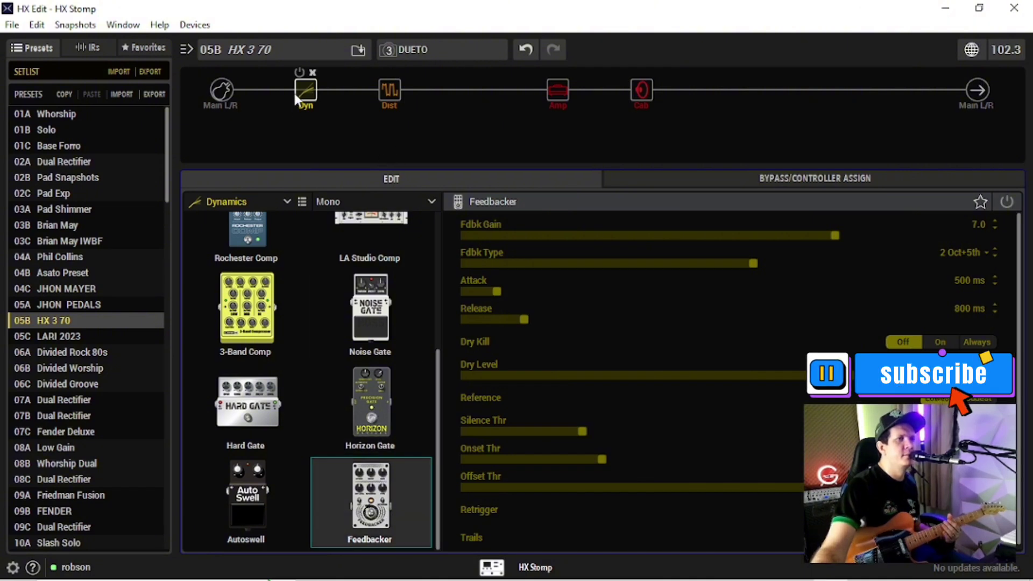
Activate the Feedbacker to try it out, set its Dry Kill to Off, and bypass the block
click(299, 73)
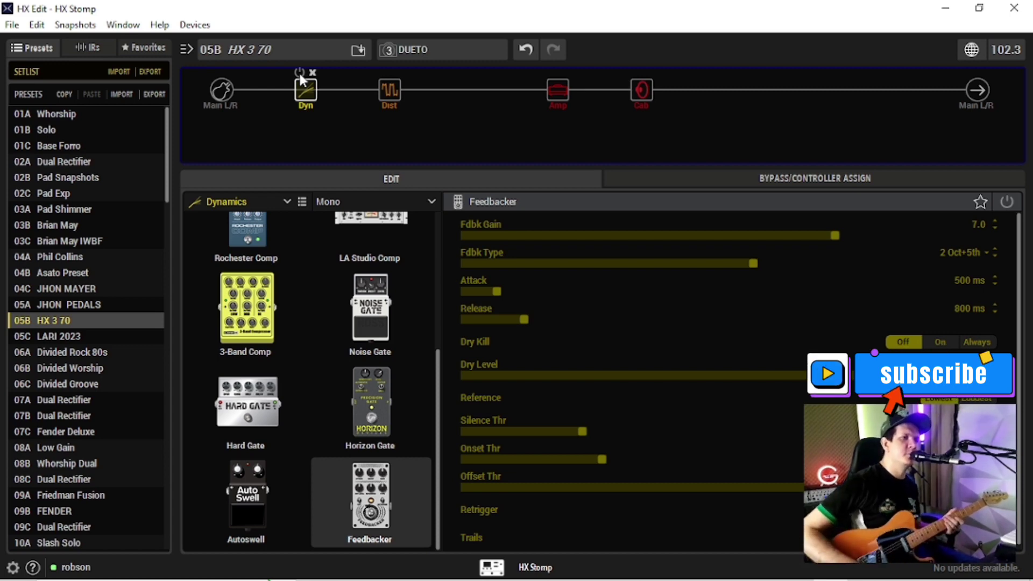
click(299, 72)
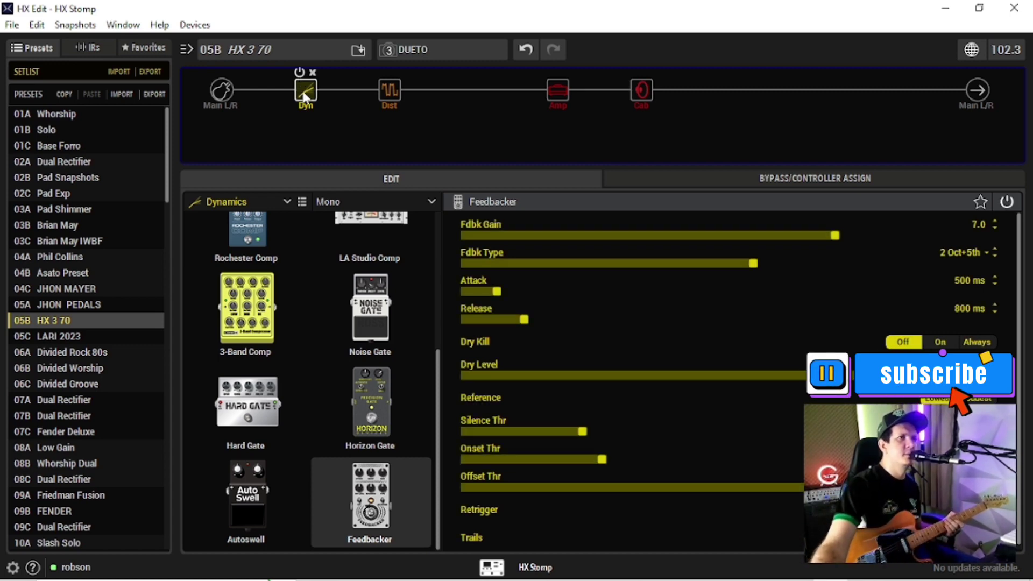
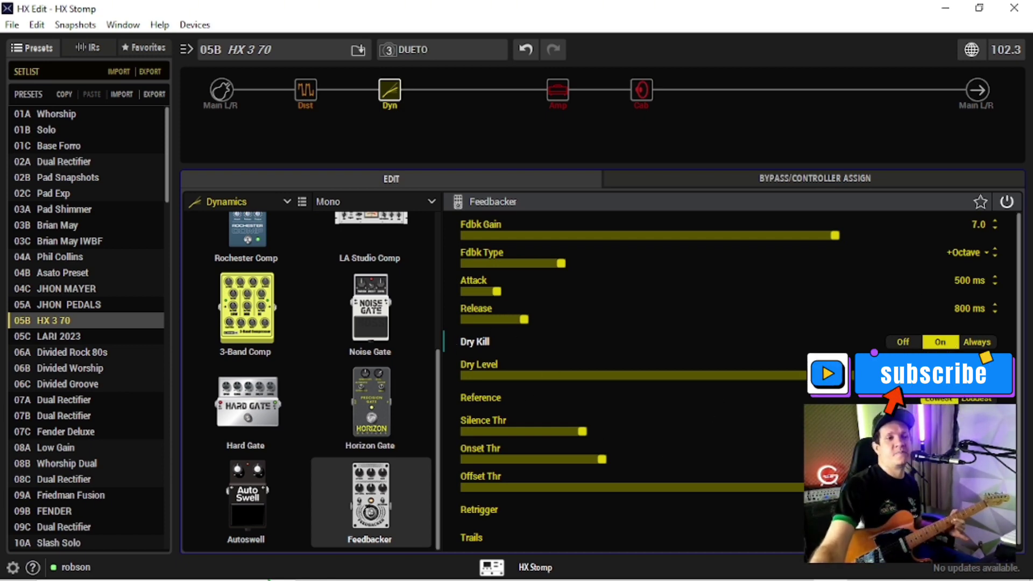
click(909, 341)
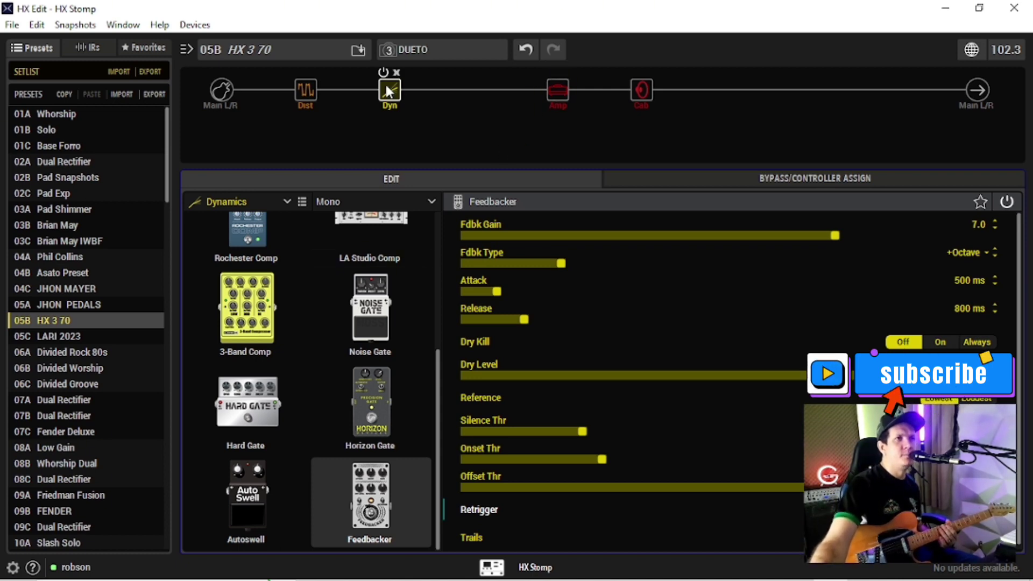
click(383, 72)
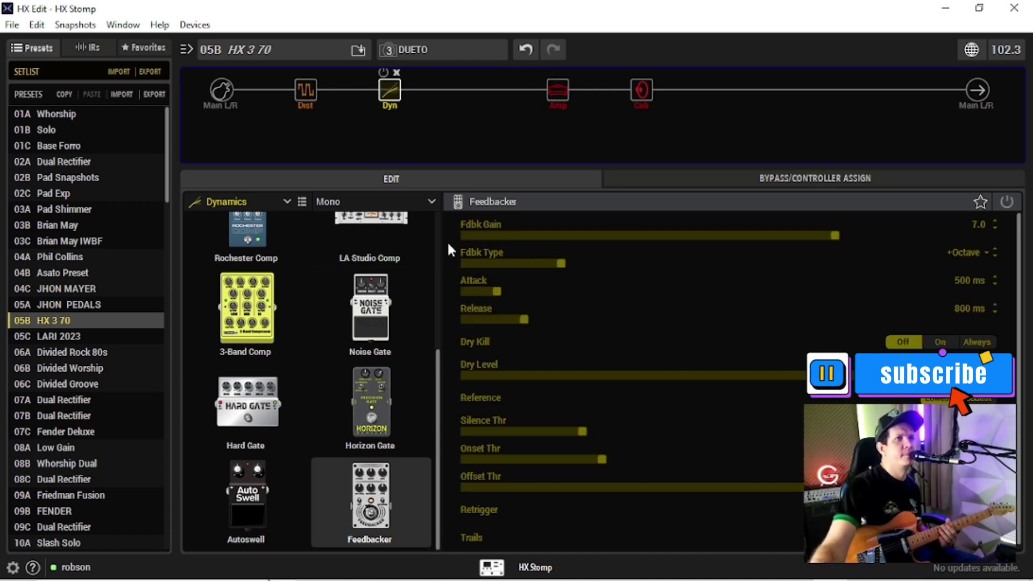
Switch to the Chrome release notes and read the Feedbacker parameters and the Dynamic Bloom reverb entry
mouse_move(455, 566)
click(452, 490)
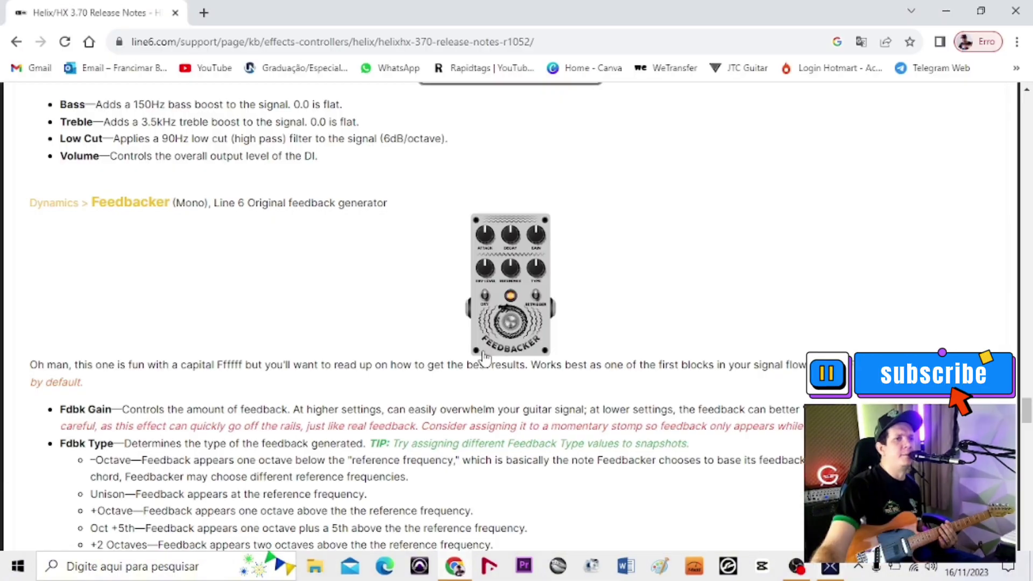
scroll(483, 355, down, 15)
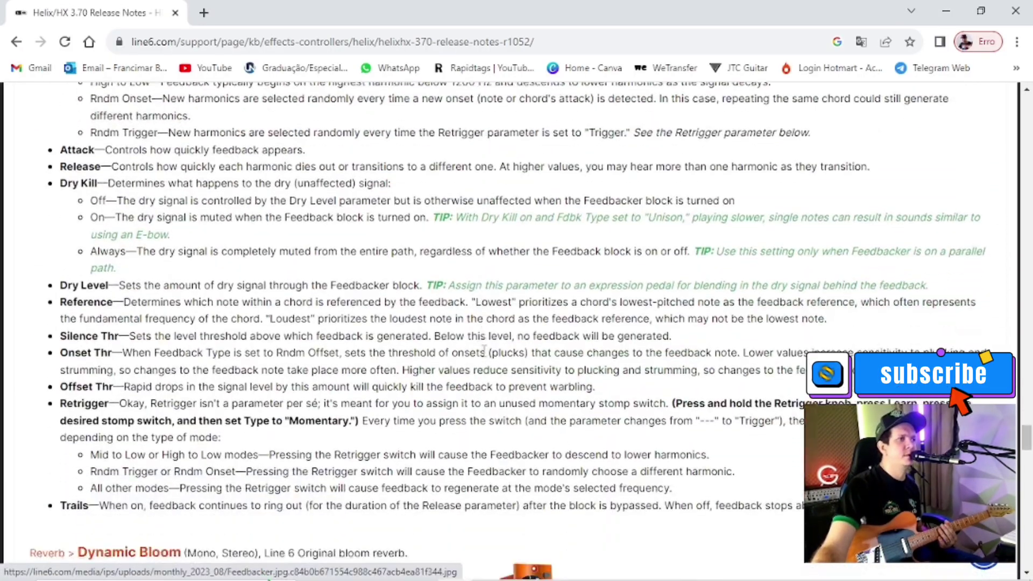
scroll(483, 349, up, 8)
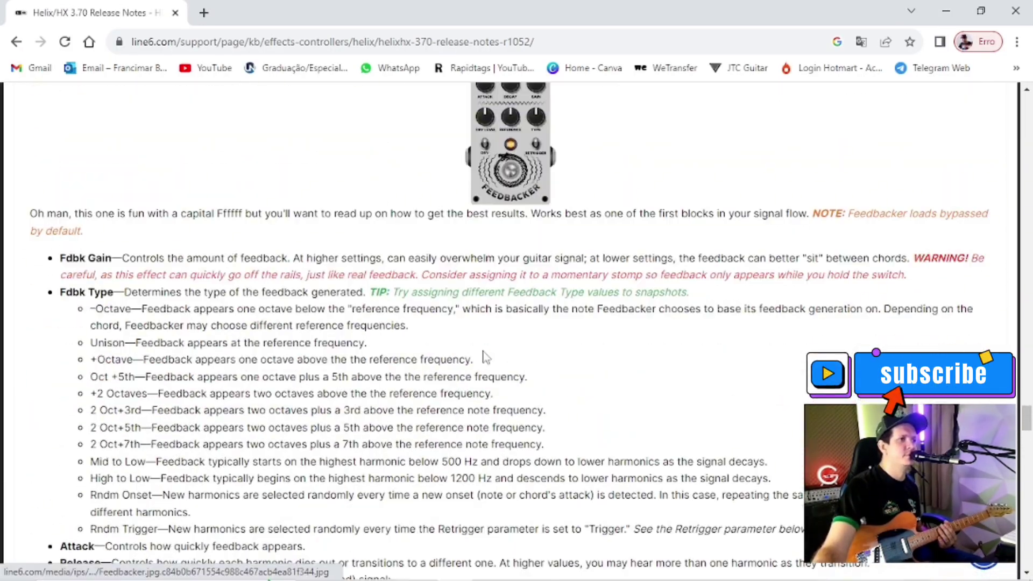
scroll(483, 355, down, 8)
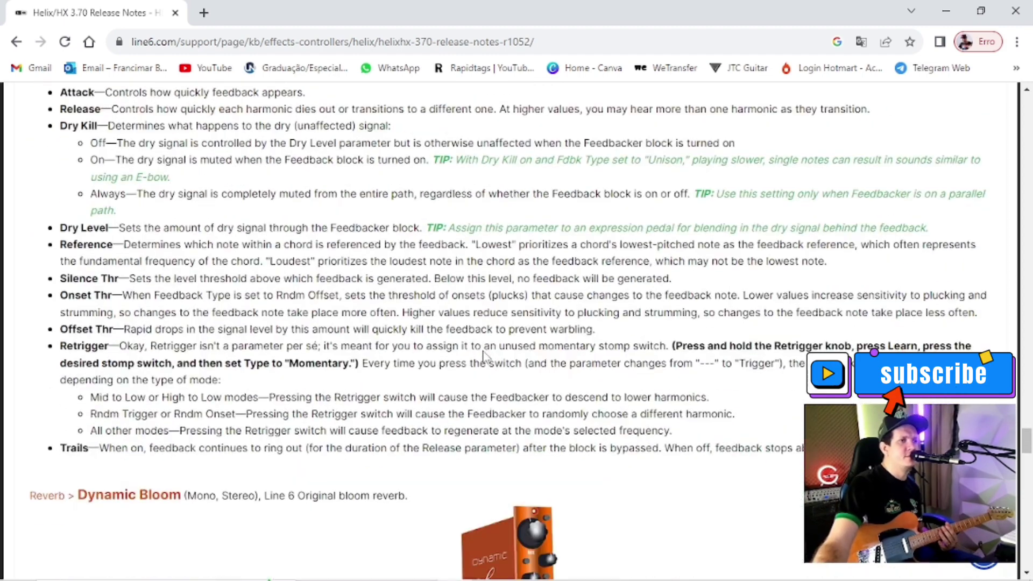
scroll(483, 355, down, 5)
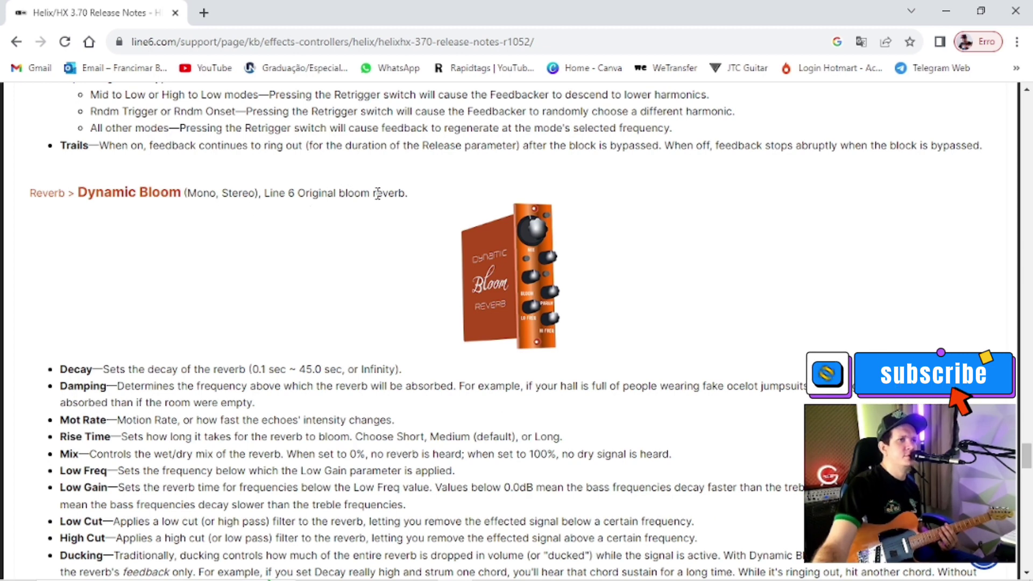
scroll(656, 281, down, 1)
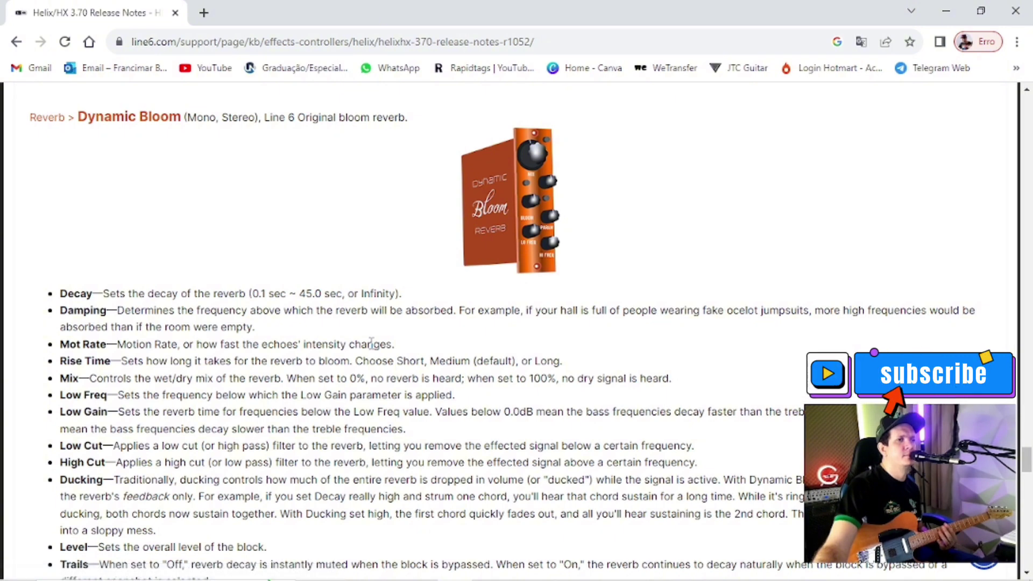
Switch to HX Edit and bypass the Prize Drive distortion block
click(829, 570)
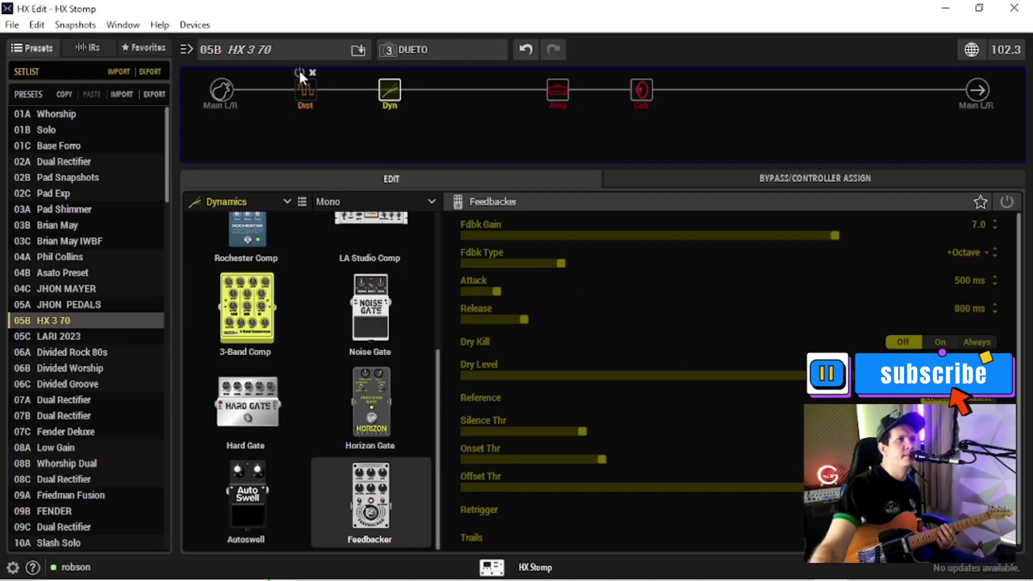
click(299, 70)
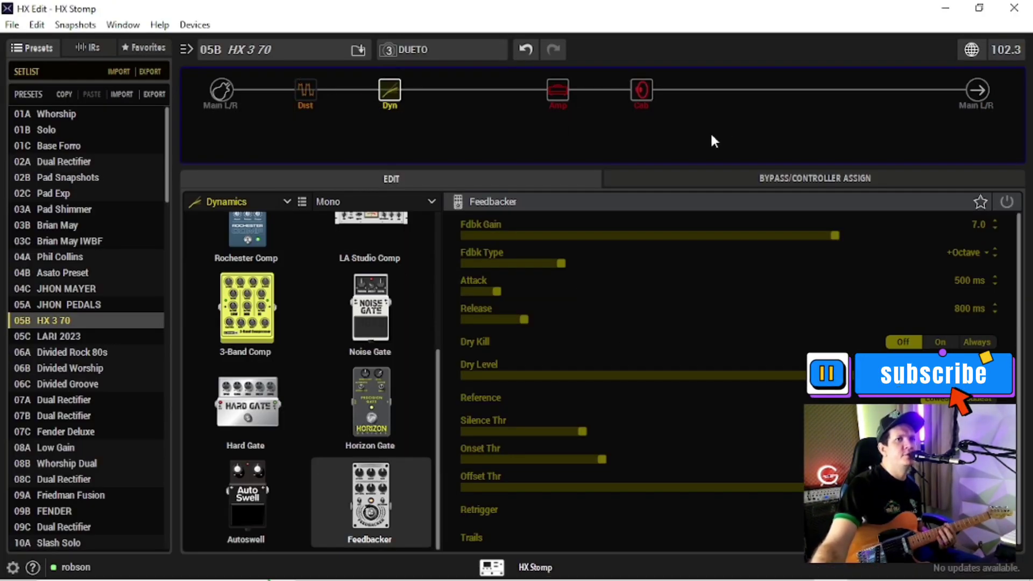
Browse the mono and stereo reverb models for an empty block just before the main output
click(889, 89)
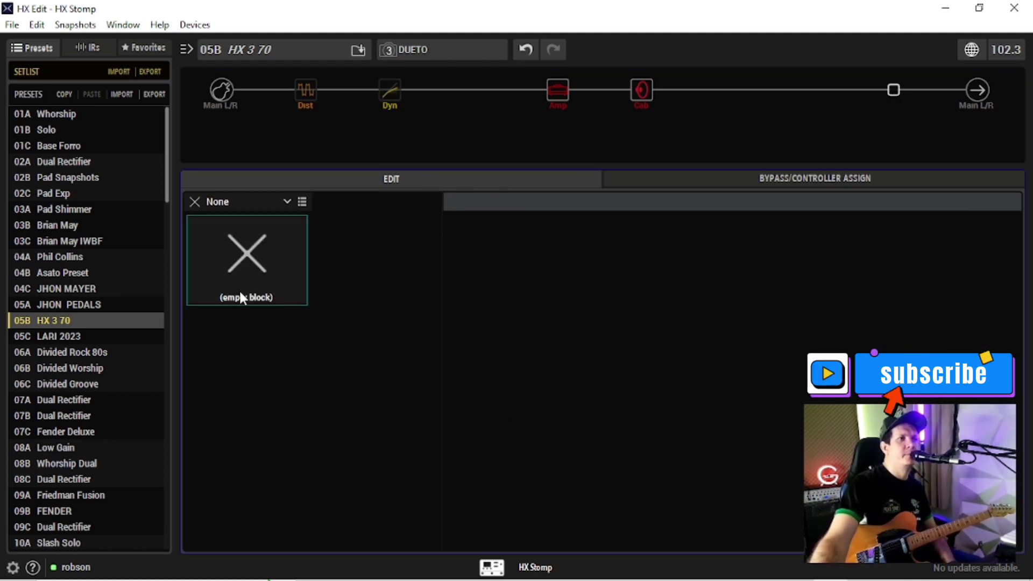
click(194, 200)
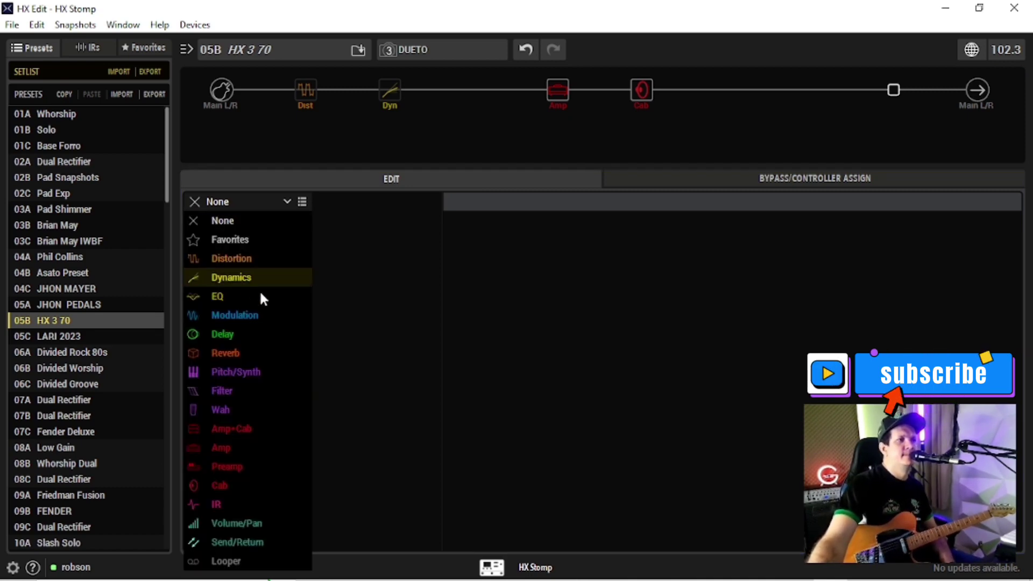
click(243, 352)
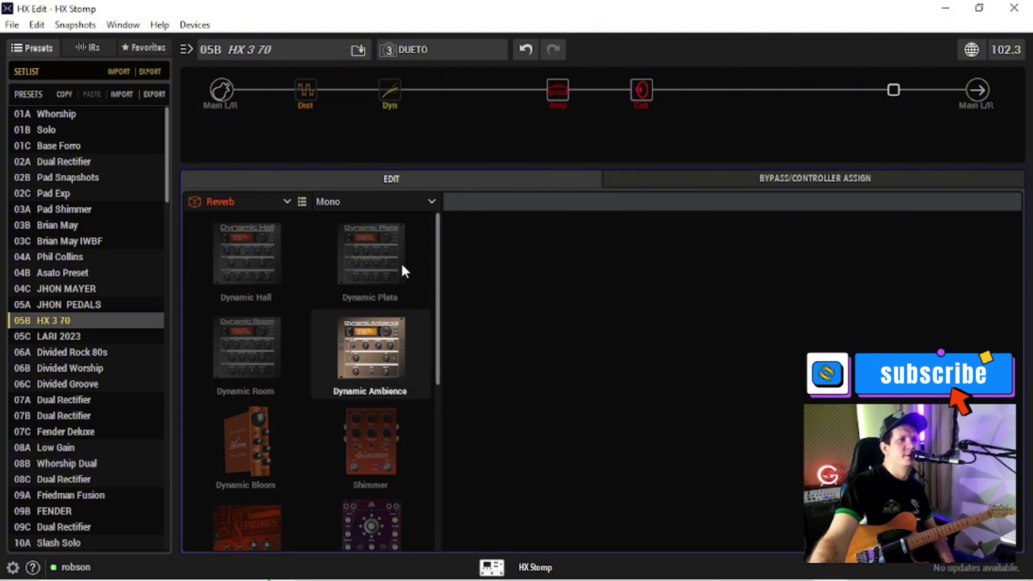
click(384, 202)
click(357, 237)
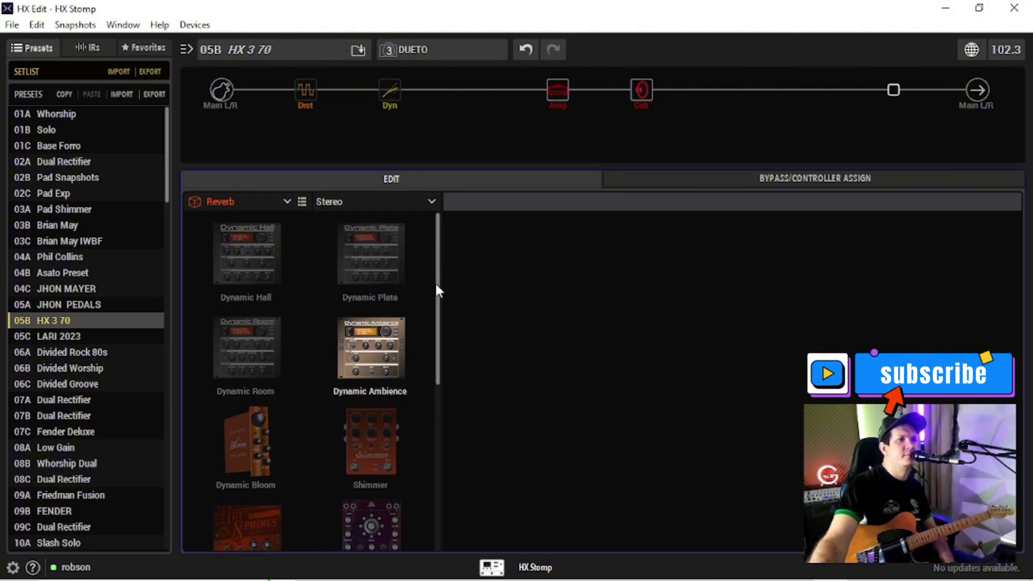
scroll(439, 303, down, 1)
scroll(438, 269, down, 2)
scroll(430, 242, up, 3)
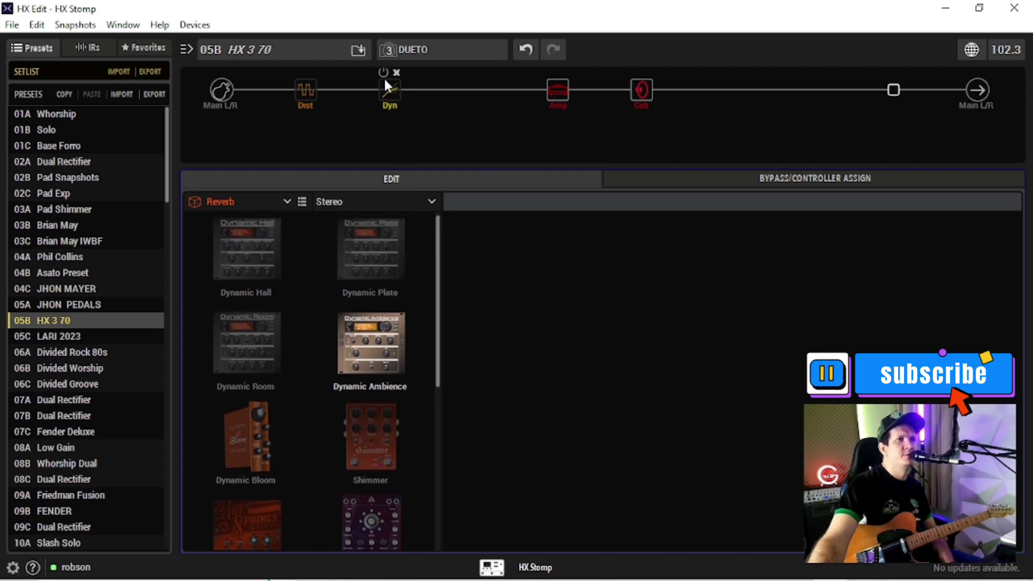
Delete the Feedbacker block and add a stereo Dynamic Bloom reverb just before the main output, briefly trying Shimmer in its place
click(395, 72)
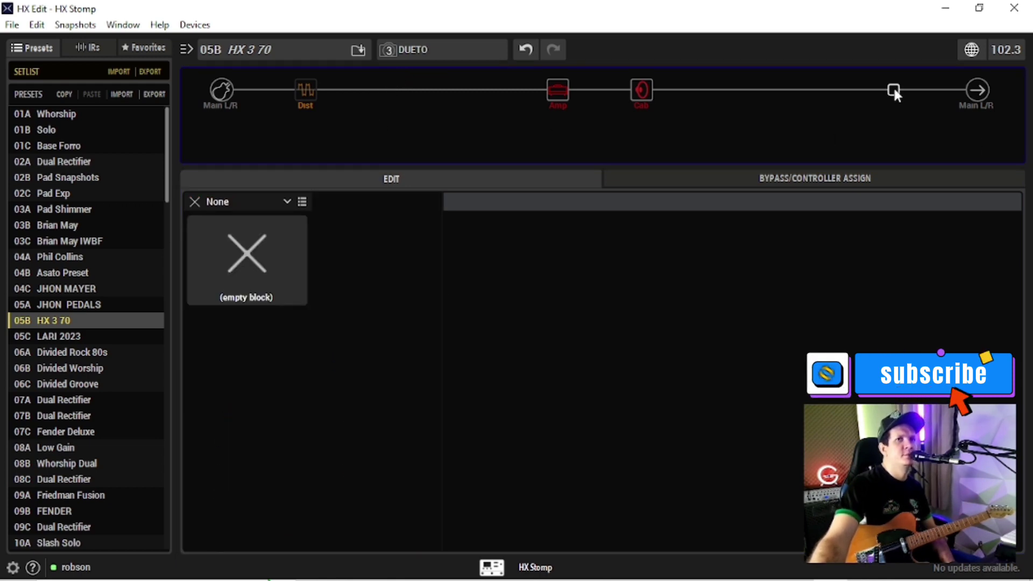
click(195, 199)
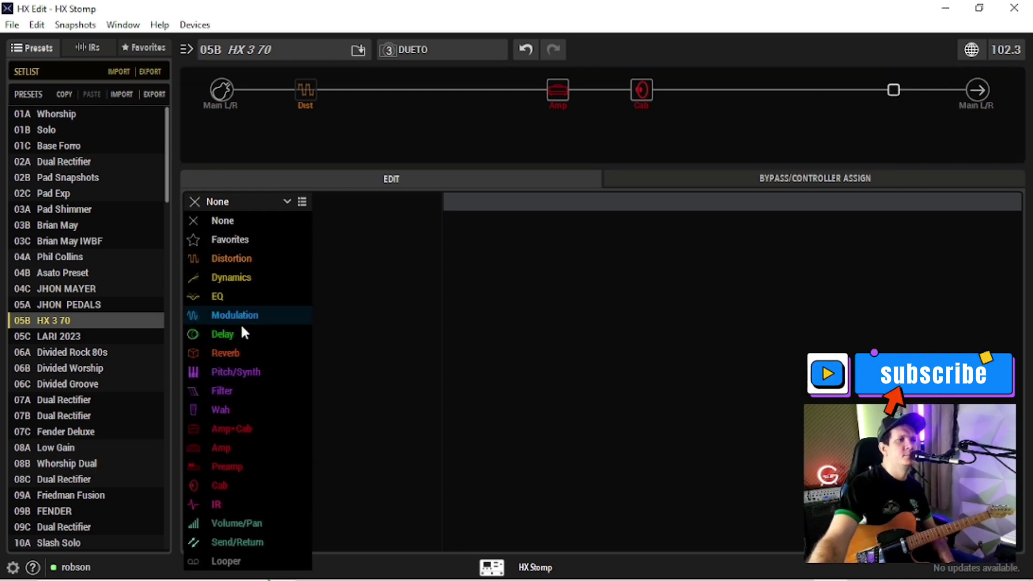
click(241, 352)
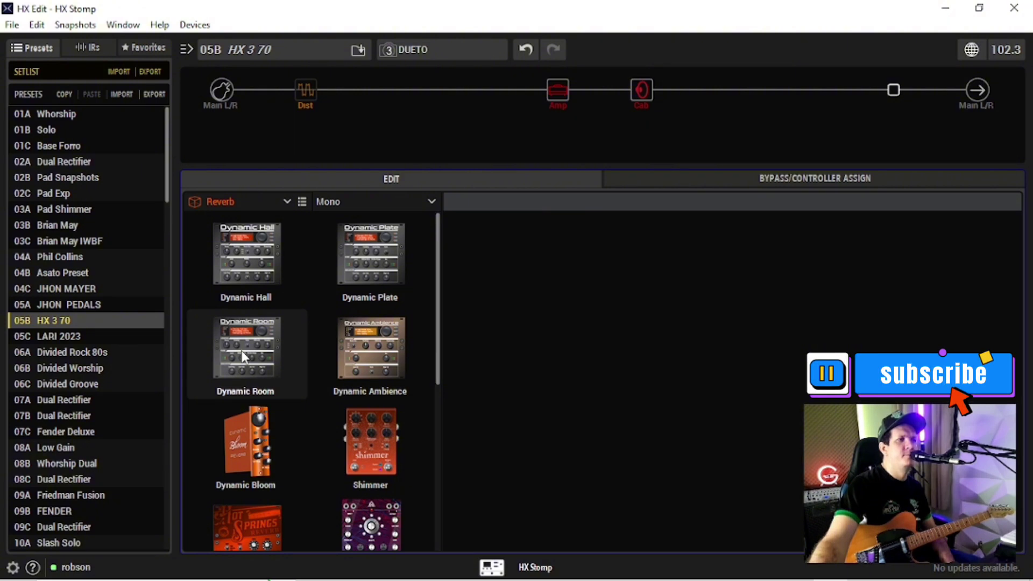
click(251, 445)
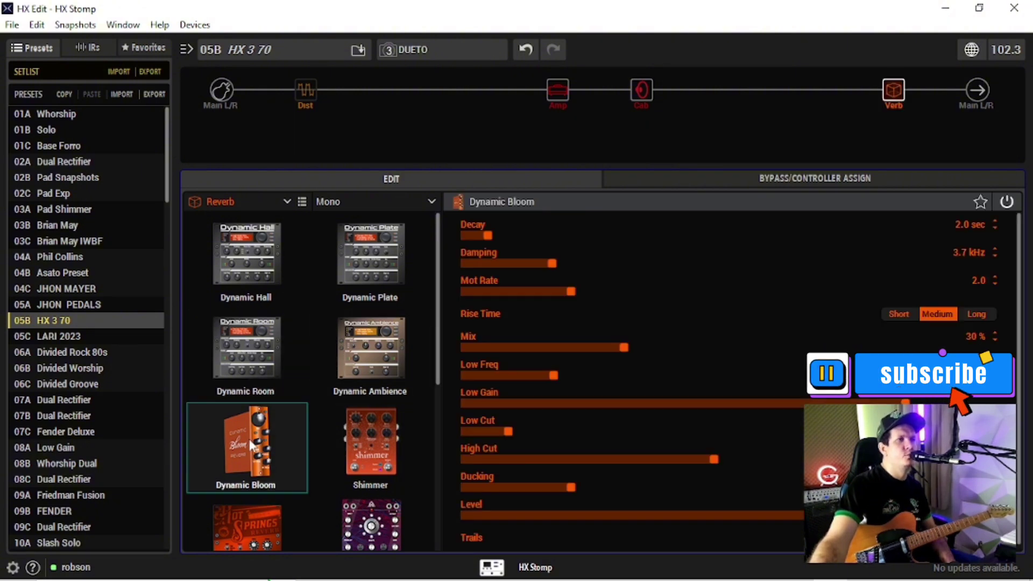
click(359, 202)
click(366, 242)
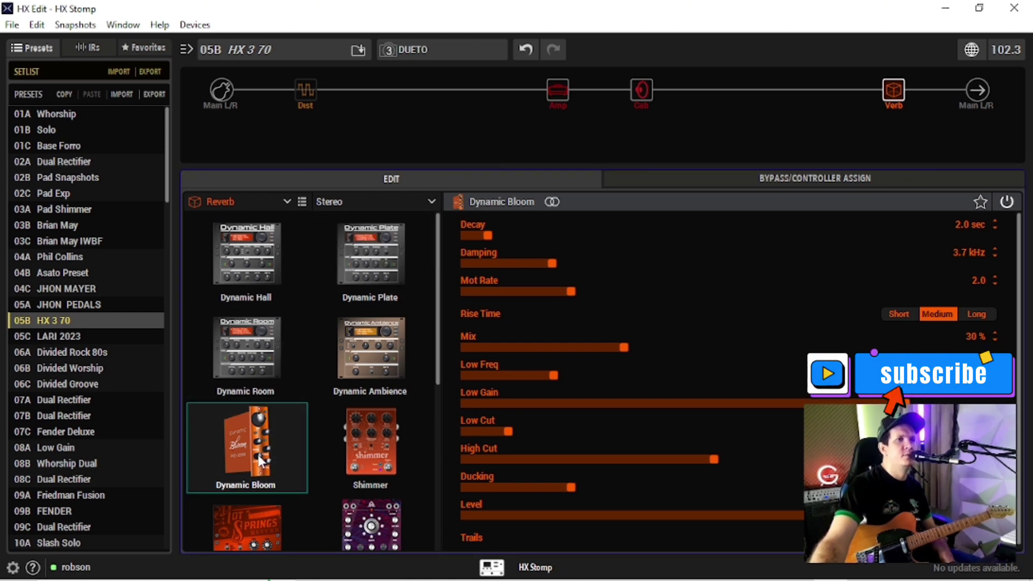
click(351, 438)
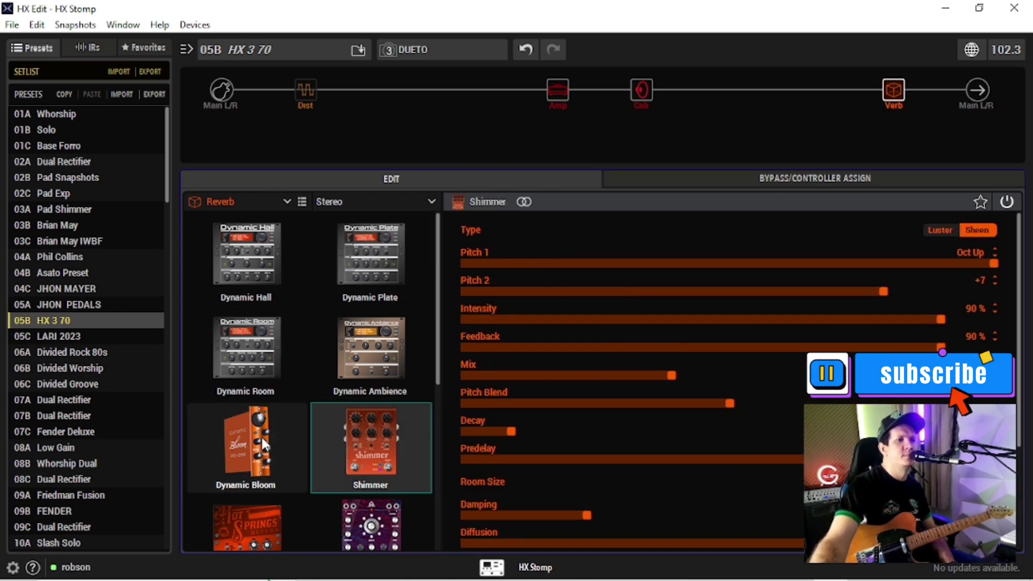
click(248, 437)
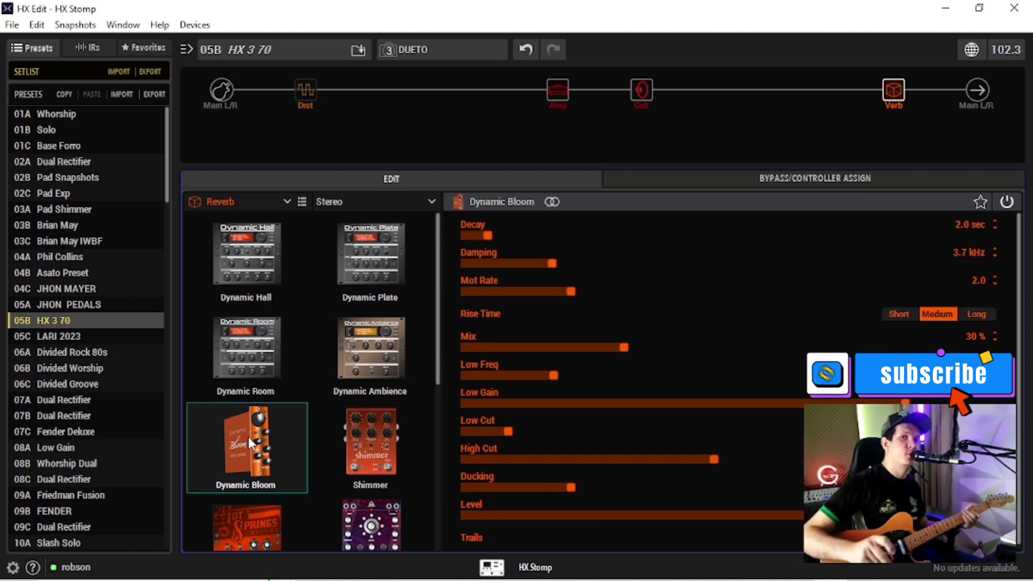
Set the Dynamic Bloom reverb's Decay to 16.6 sec
click(893, 89)
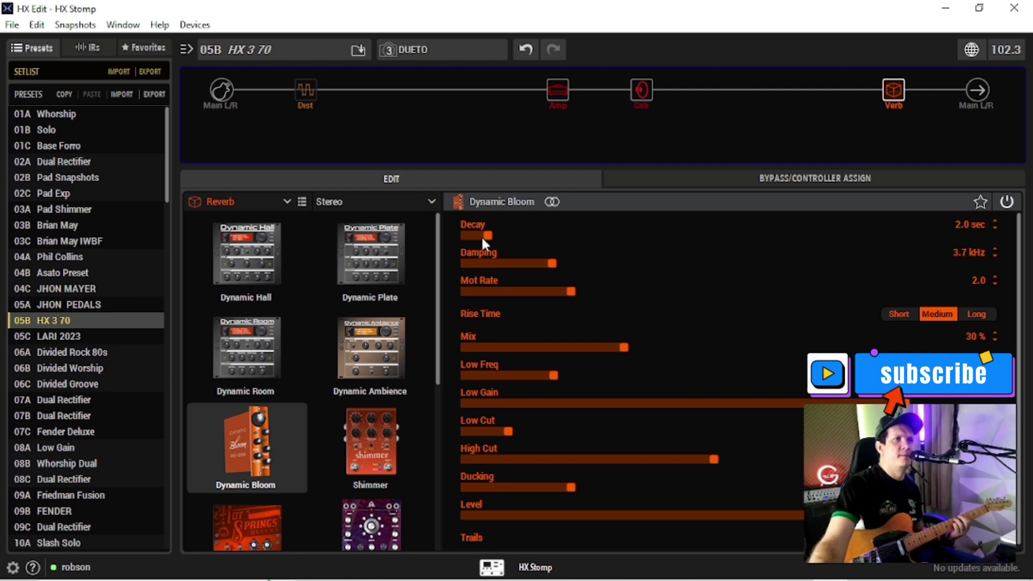
drag(485, 236, 652, 240)
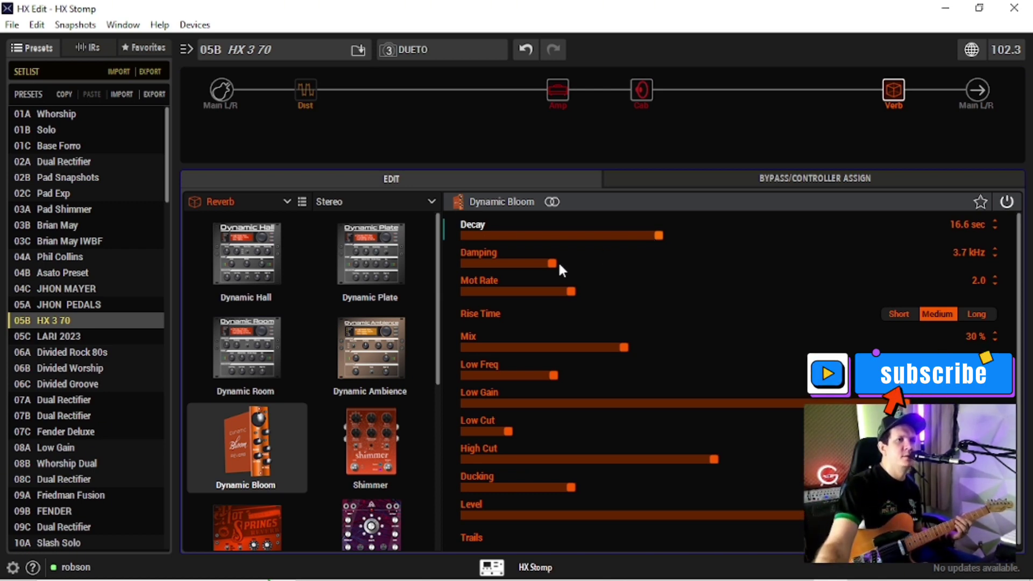
Set the Dynamic Bloom reverb's Damping to 6.9 kHz
drag(559, 266, 569, 265)
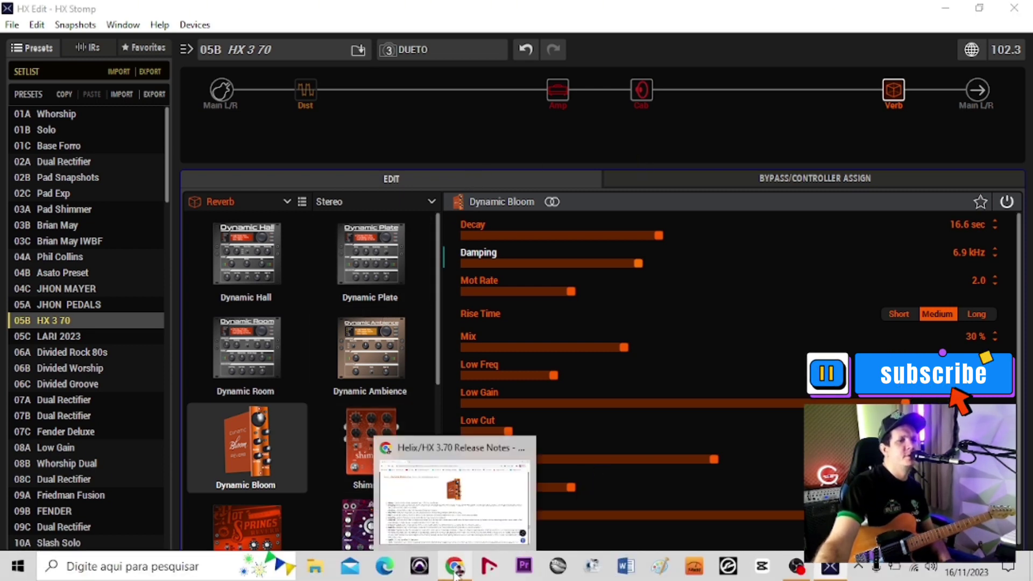
Switch to Chrome and read the Nonlinear reverb section of the Helix/HX 3.70 release notes
click(454, 575)
scroll(447, 376, down, 4)
scroll(447, 376, down, 4)
scroll(446, 380, up, 1)
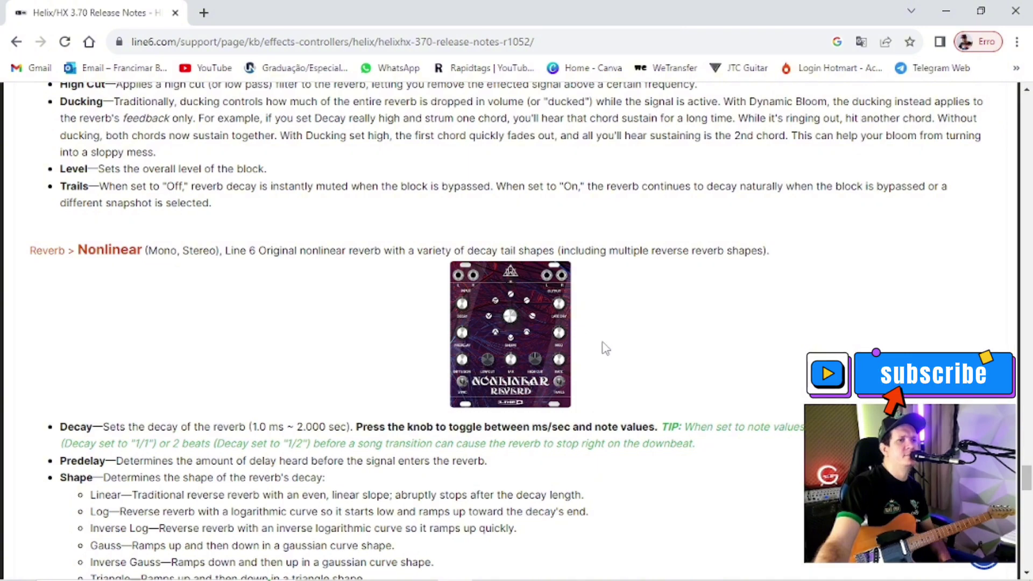
scroll(605, 348, down, 3)
scroll(604, 349, up, 1)
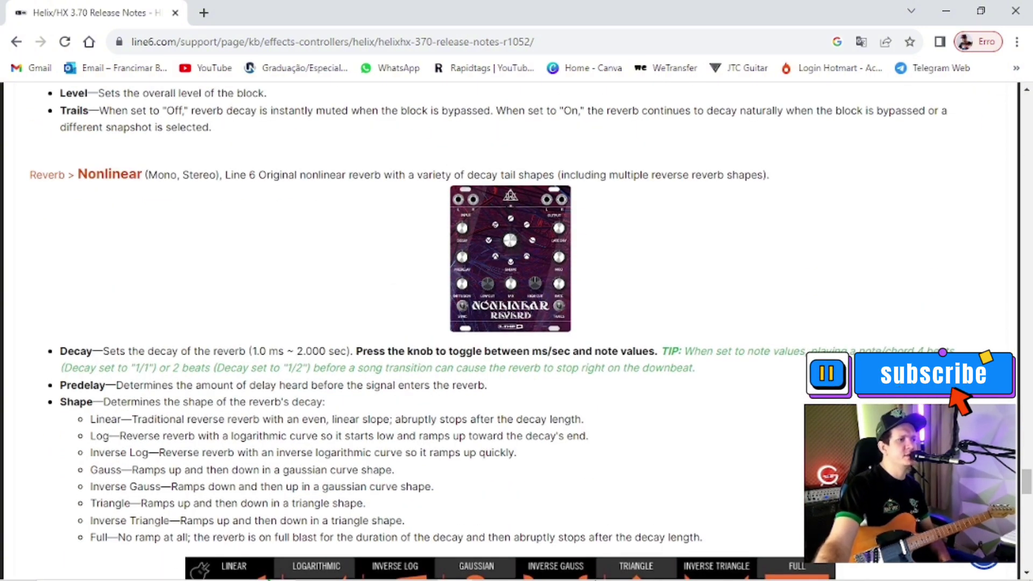
mouse_move(591, 575)
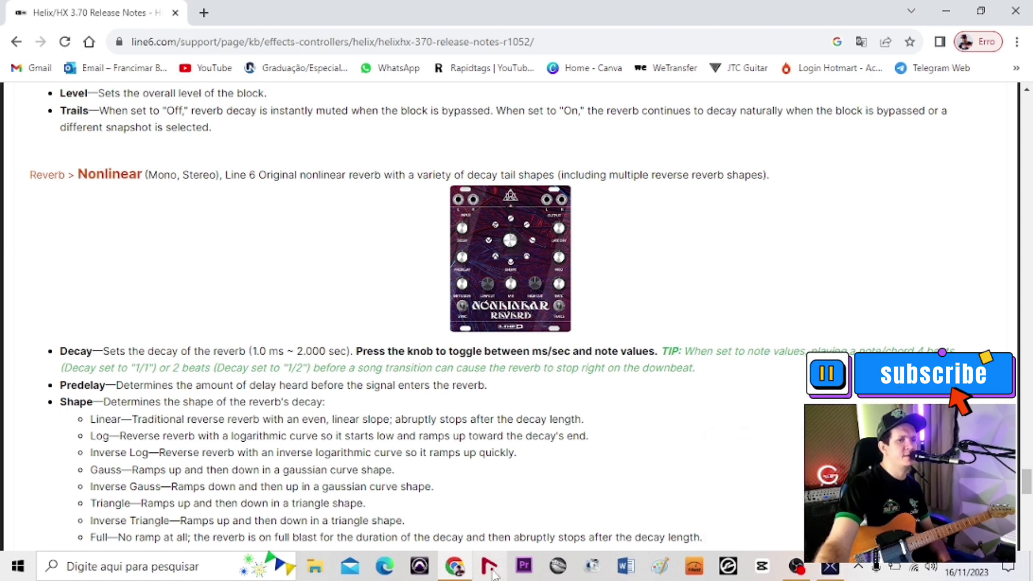
Switch to HX Edit and replace the Dynamic Bloom reverb with the stereo Nonlinear model
click(455, 566)
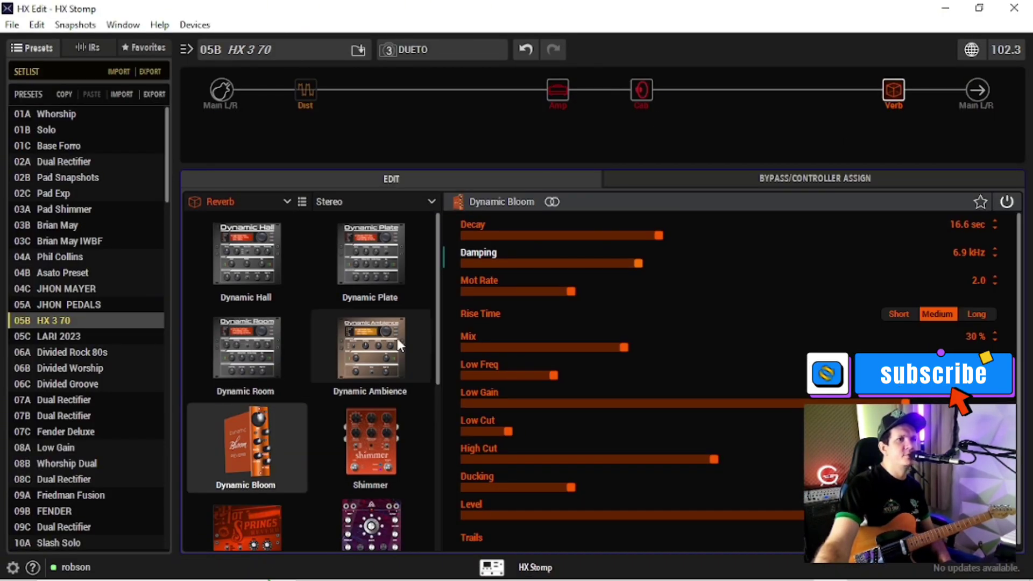
scroll(376, 484, down, 2)
click(373, 441)
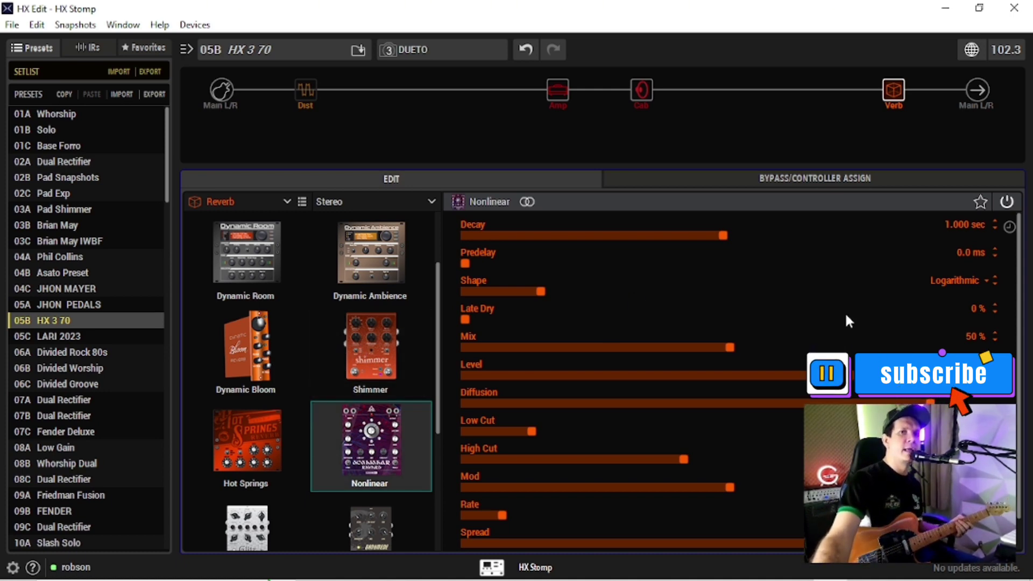
Try the Nonlinear reverb's Inverse Log, Gauss and Triangle shapes and set its Late Dry to 36%
click(547, 292)
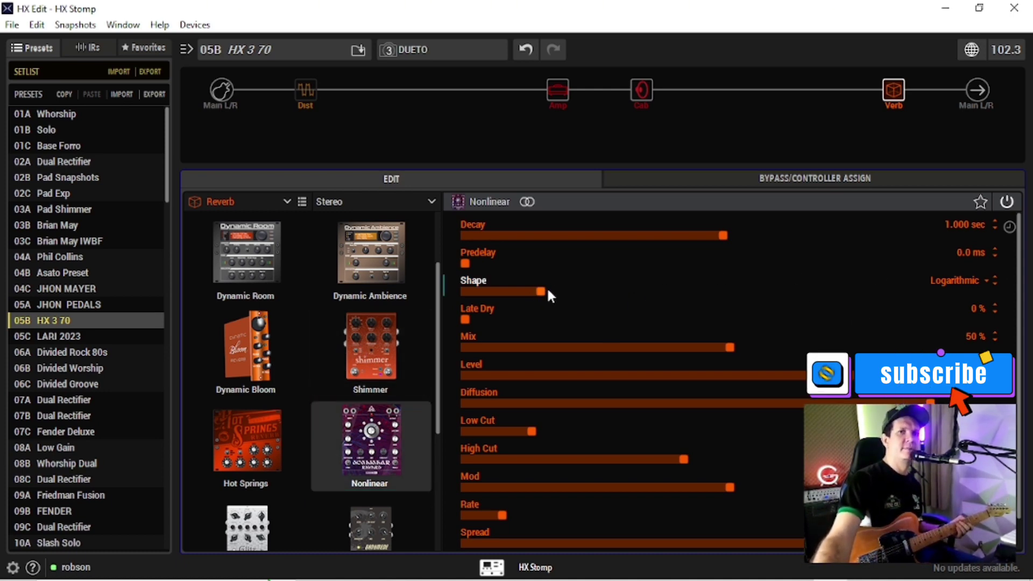
drag(548, 291, 610, 295)
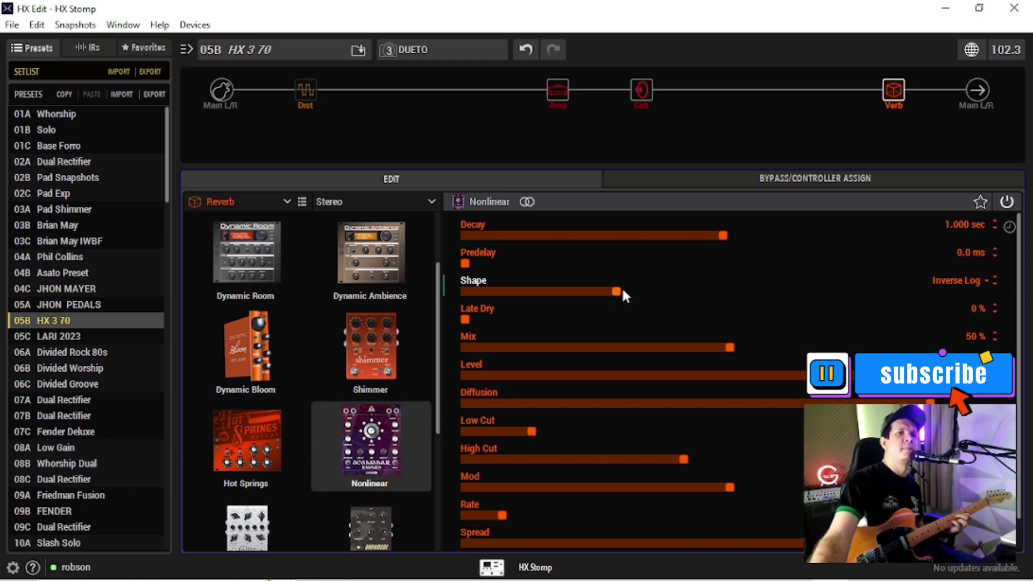
drag(622, 291, 692, 295)
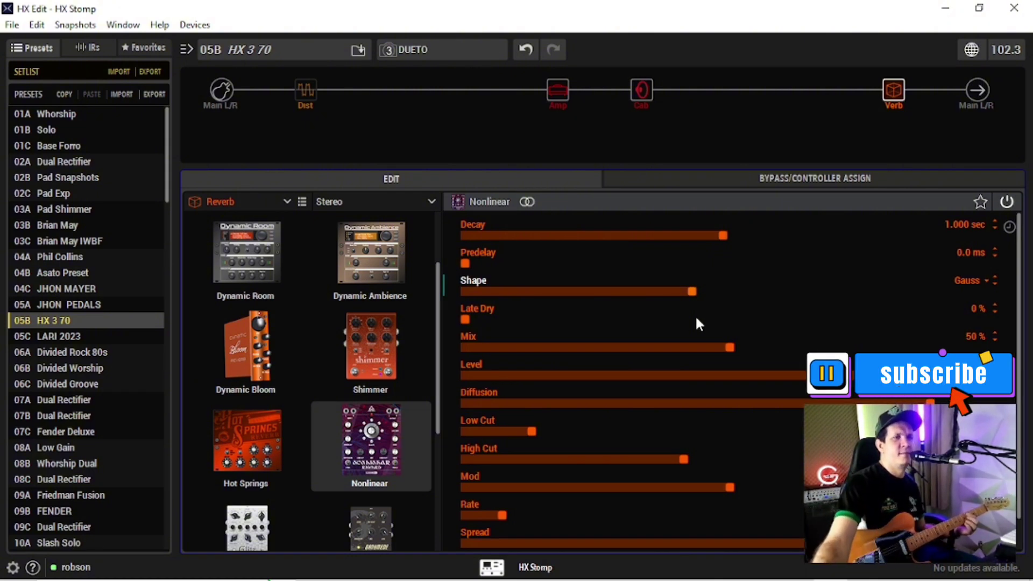
drag(464, 319, 843, 295)
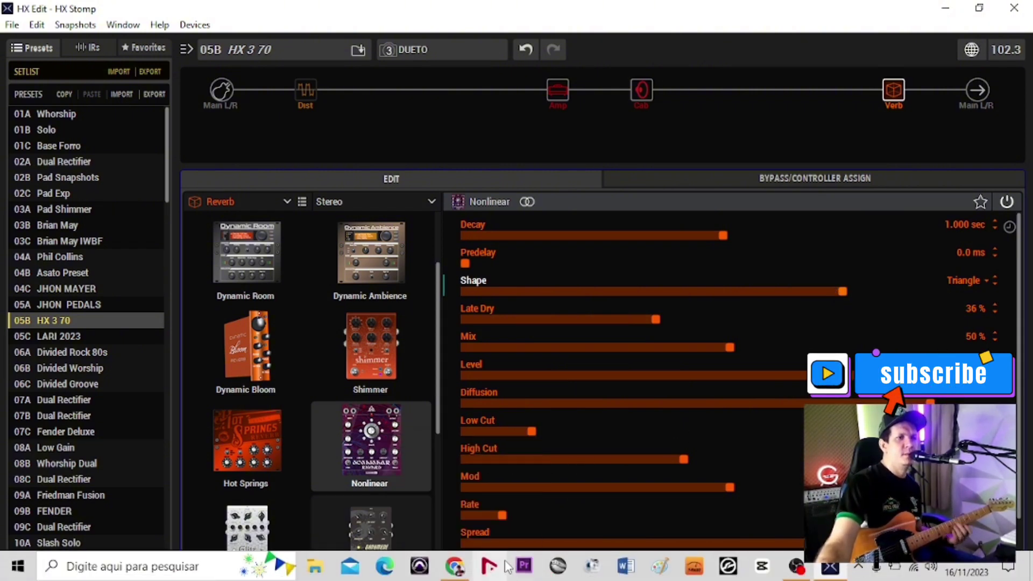
scroll(659, 485, down, 3)
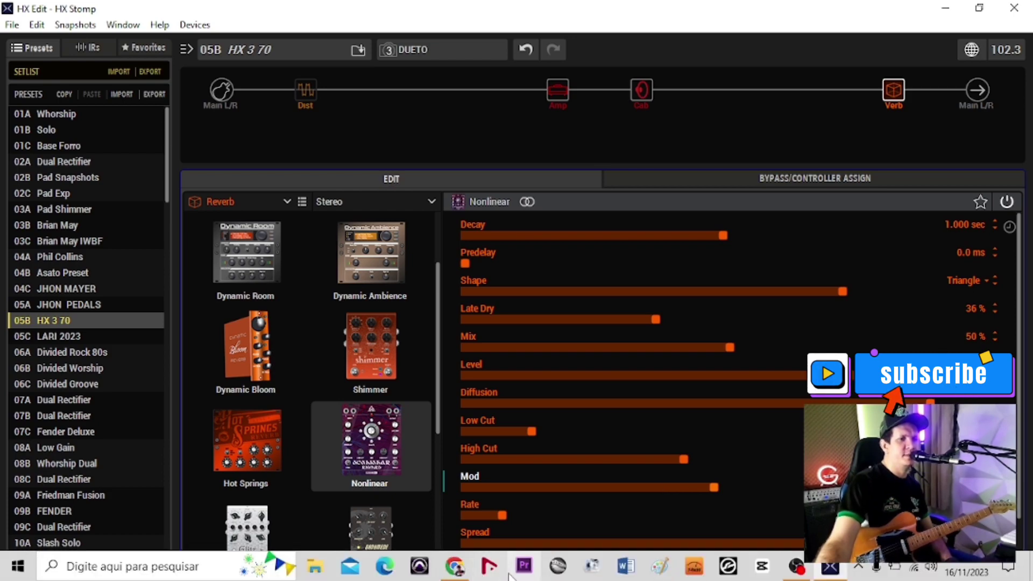
Switch to Chrome and examine the Nonlinear reverb's decay shape curves and parameter descriptions in the release notes
click(453, 571)
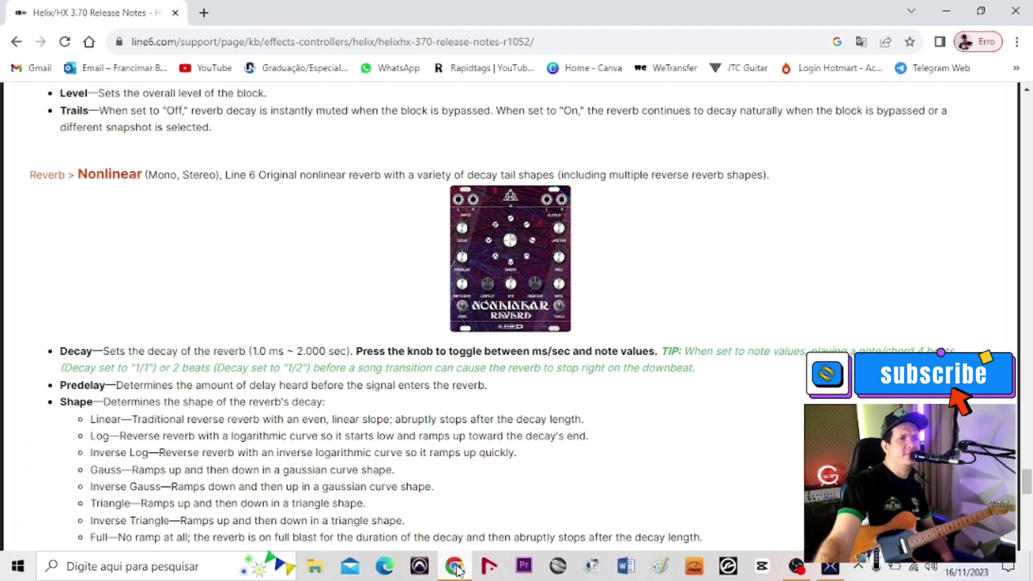
scroll(546, 380, down, 4)
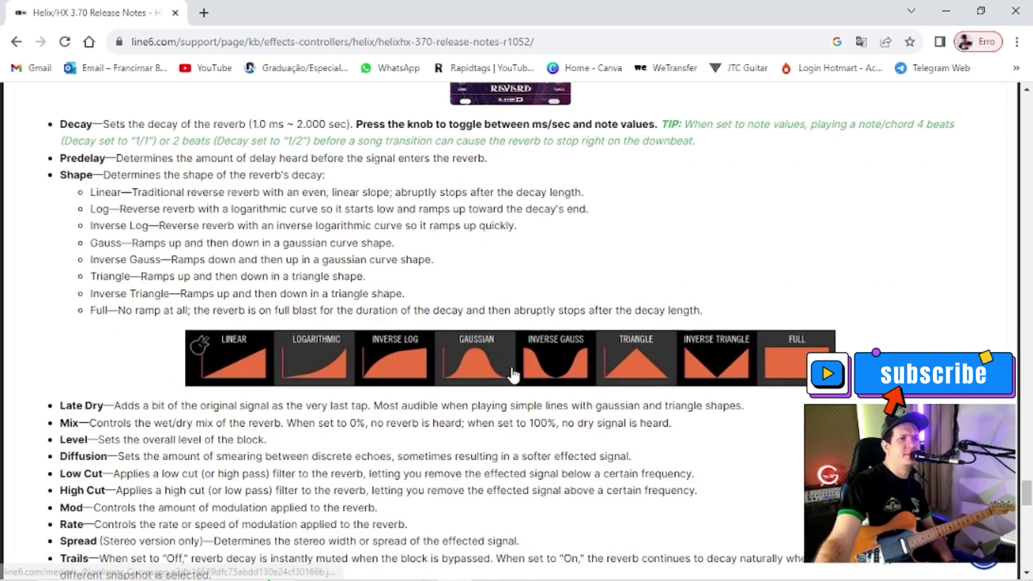
scroll(335, 373, down, 1)
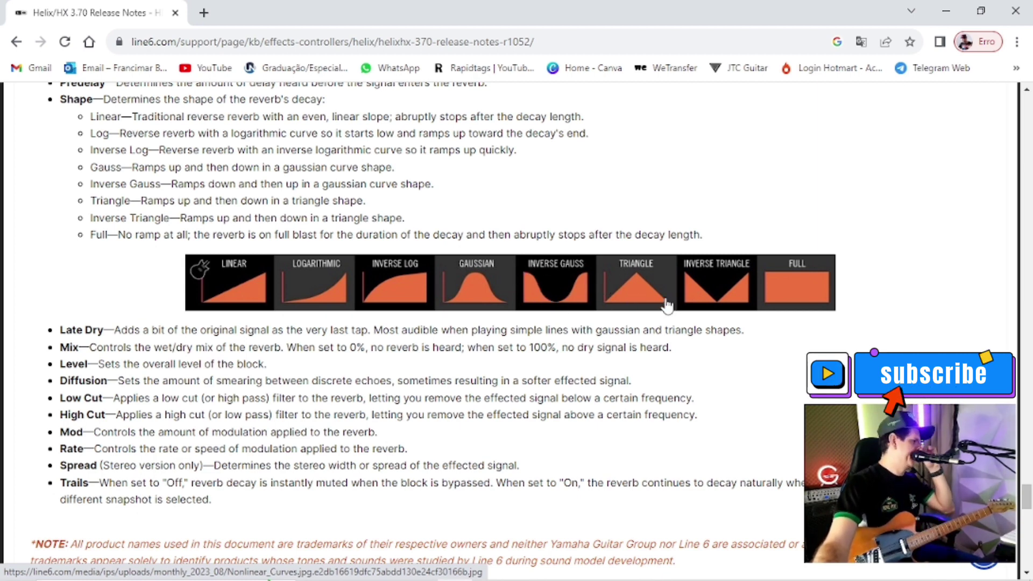
Skim the release notes' new features, bug fixes and known issues, and look back over the Dynamic Bloom and Feedbacker sections
scroll(538, 310, down, 8)
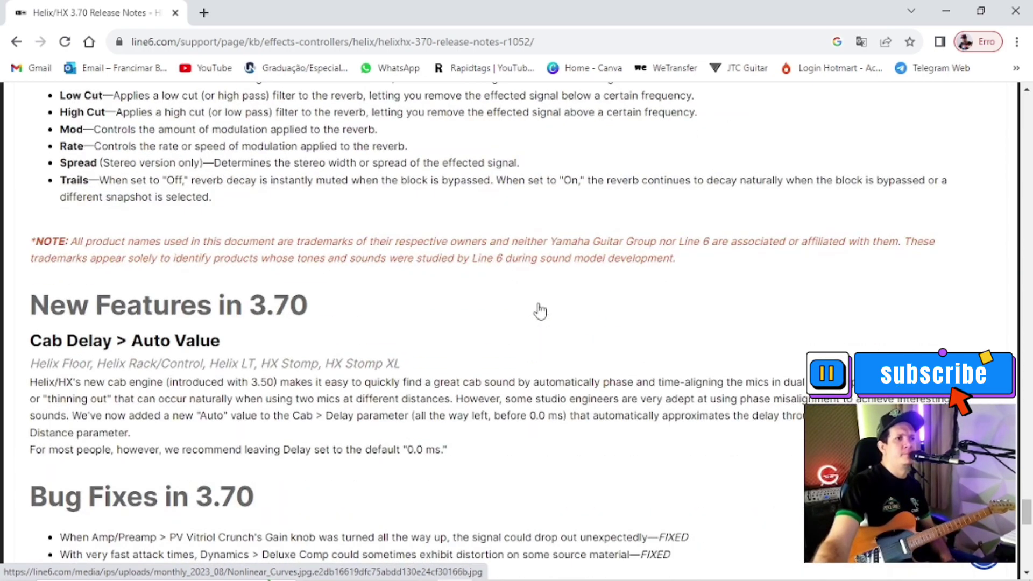
scroll(540, 309, down, 15)
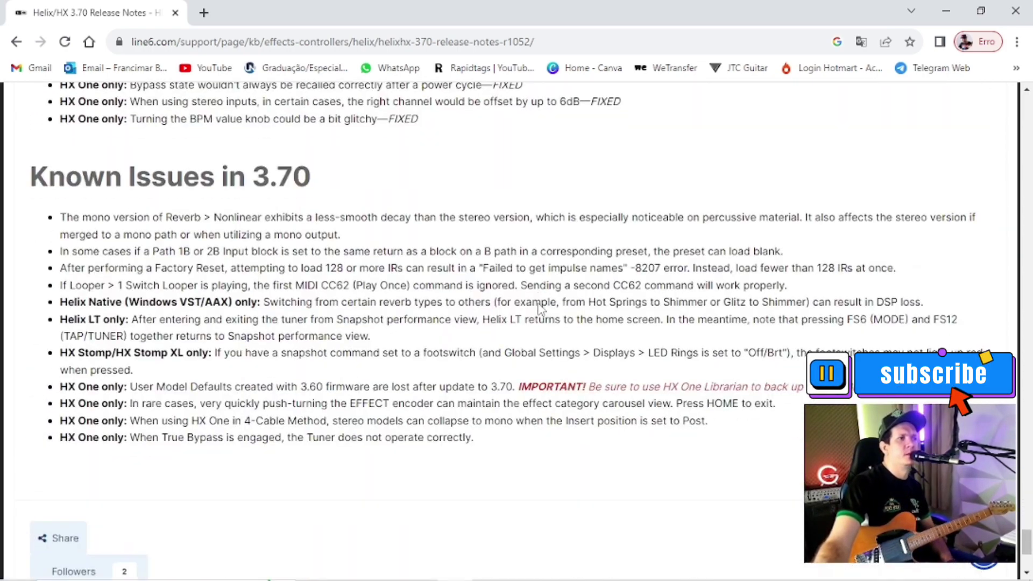
scroll(540, 303, up, 12)
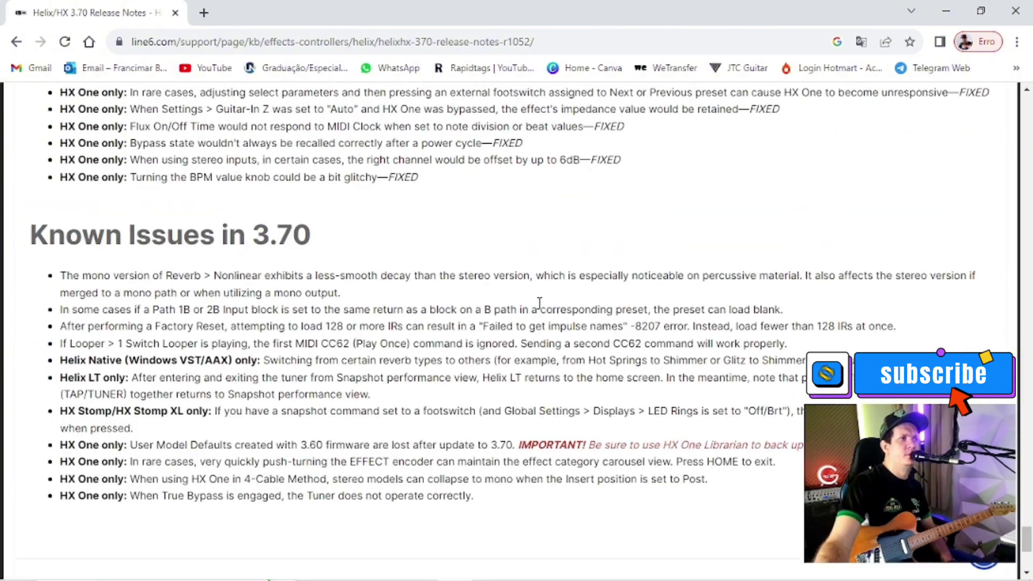
scroll(540, 304, up, 11)
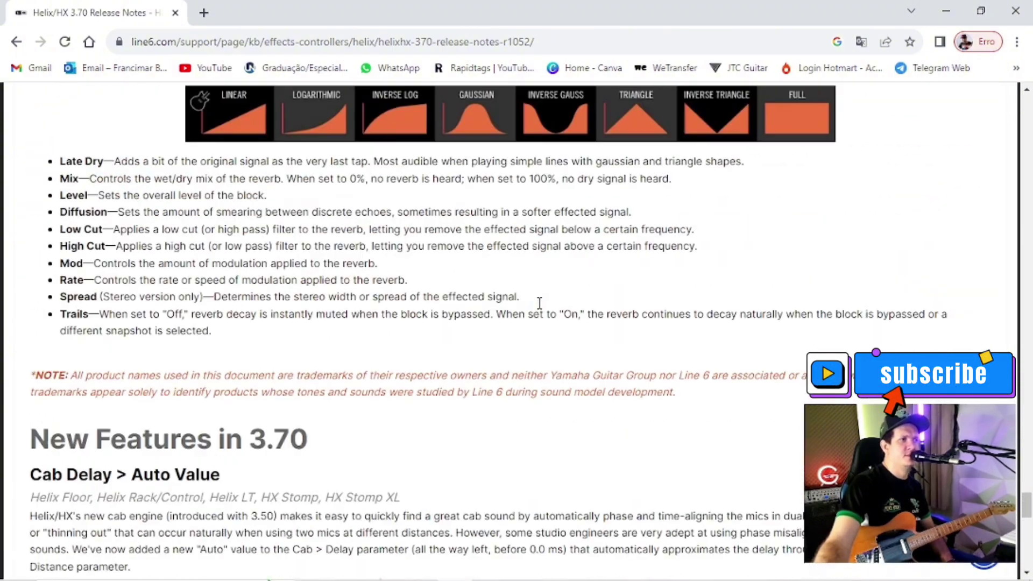
scroll(539, 307, up, 4)
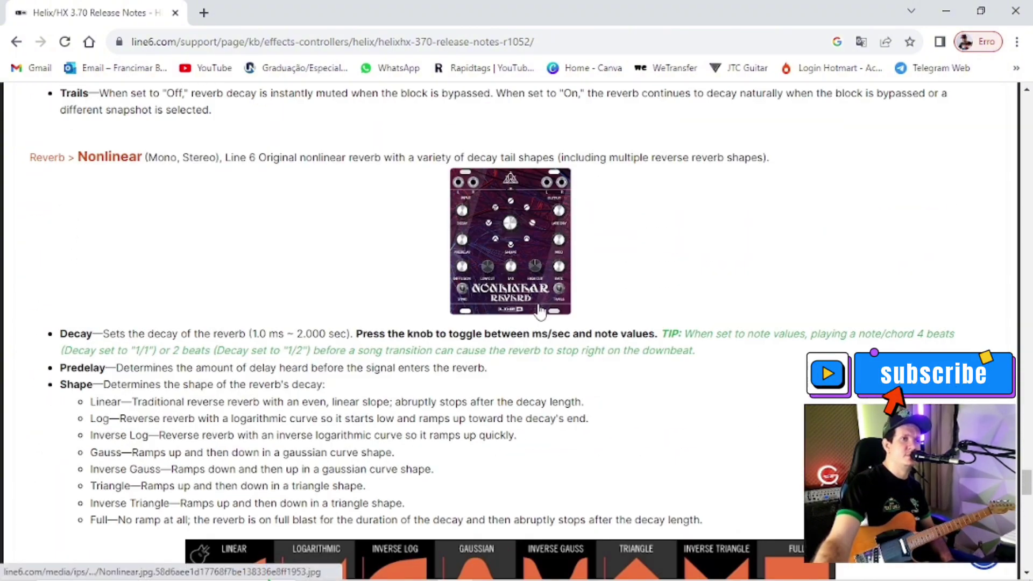
scroll(684, 258, up, 12)
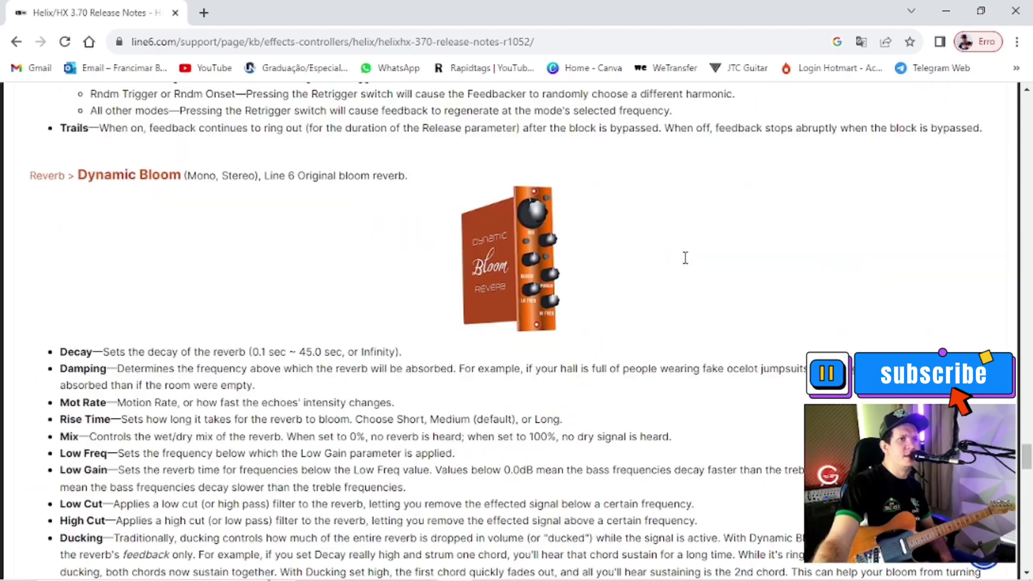
scroll(685, 260, up, 15)
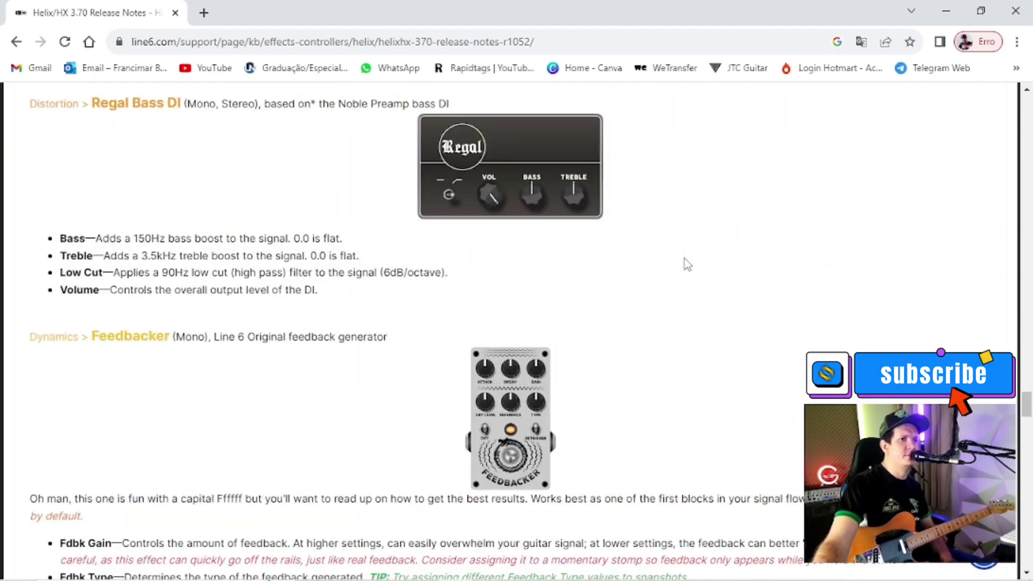
scroll(684, 258, down, 3)
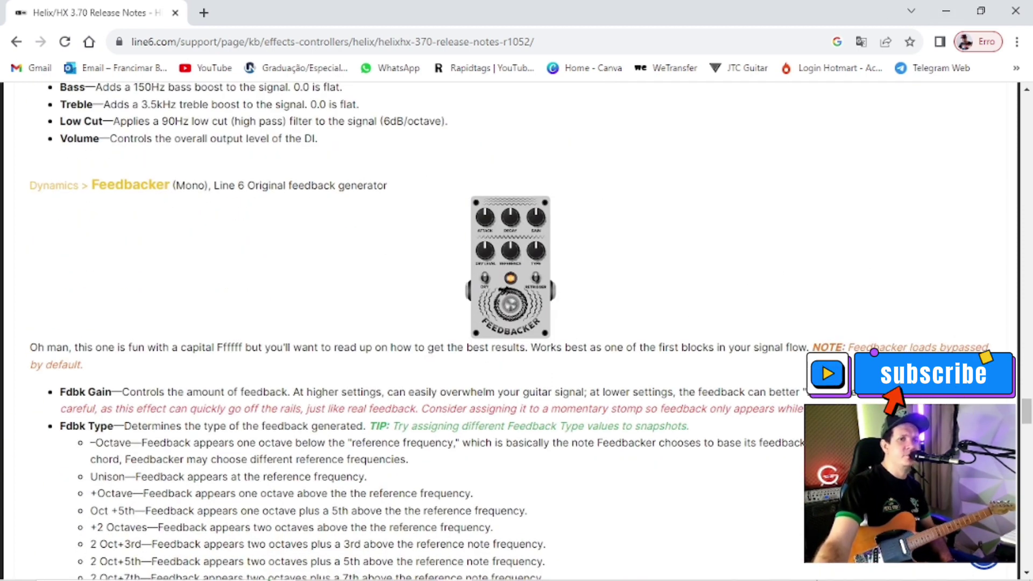
Switch to HX Edit, replace the Nonlinear reverb with stereo Dynamic Bloom and set its Decay to 25.9 sec
click(833, 567)
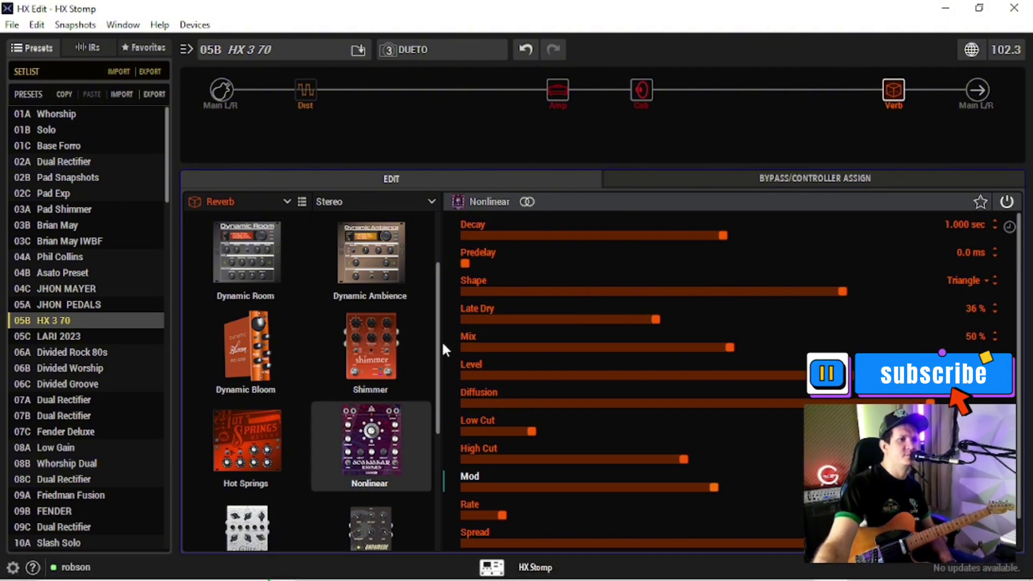
click(247, 355)
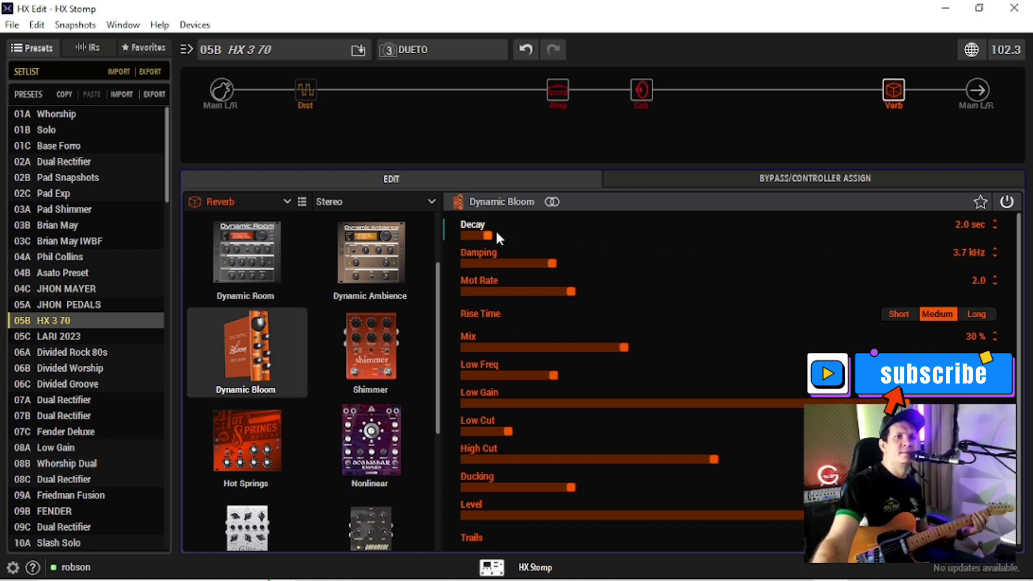
drag(691, 235, 768, 237)
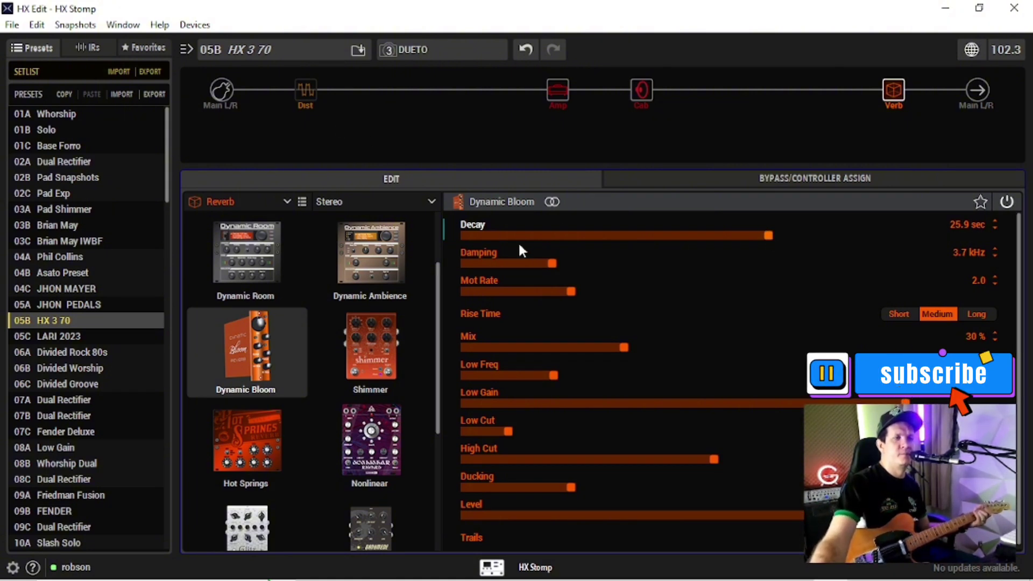
Set the Dynamic Bloom reverb's Damping to 8.6 kHz, raise its Ducking and shorten its Decay to 22.4 sec
drag(551, 263, 688, 262)
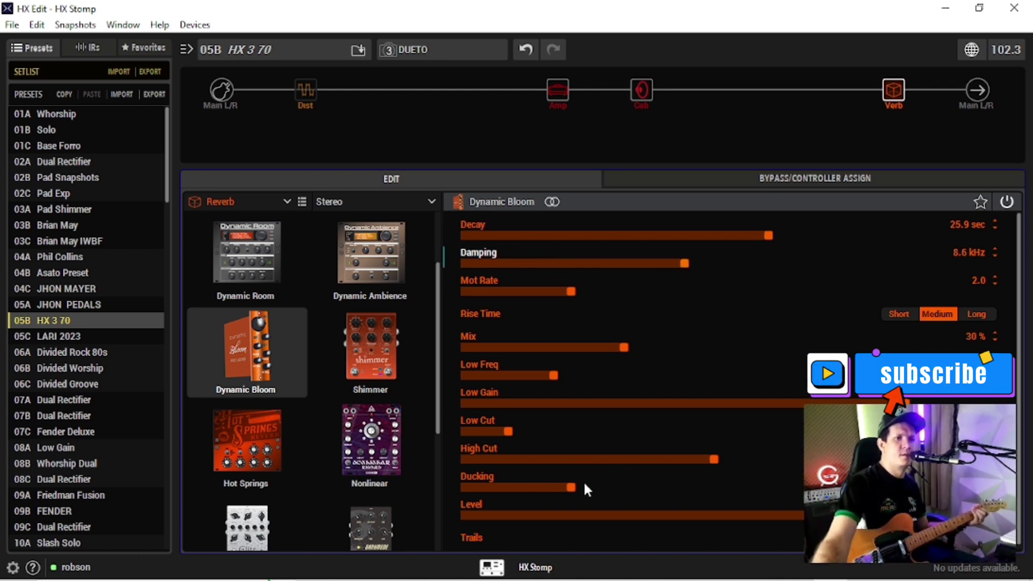
drag(571, 487, 709, 486)
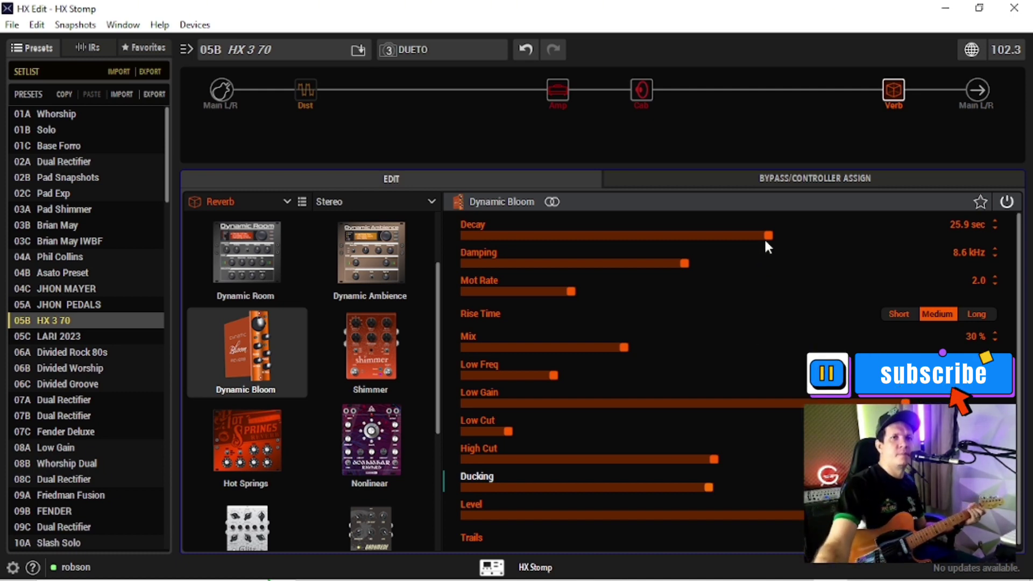
drag(768, 237, 727, 237)
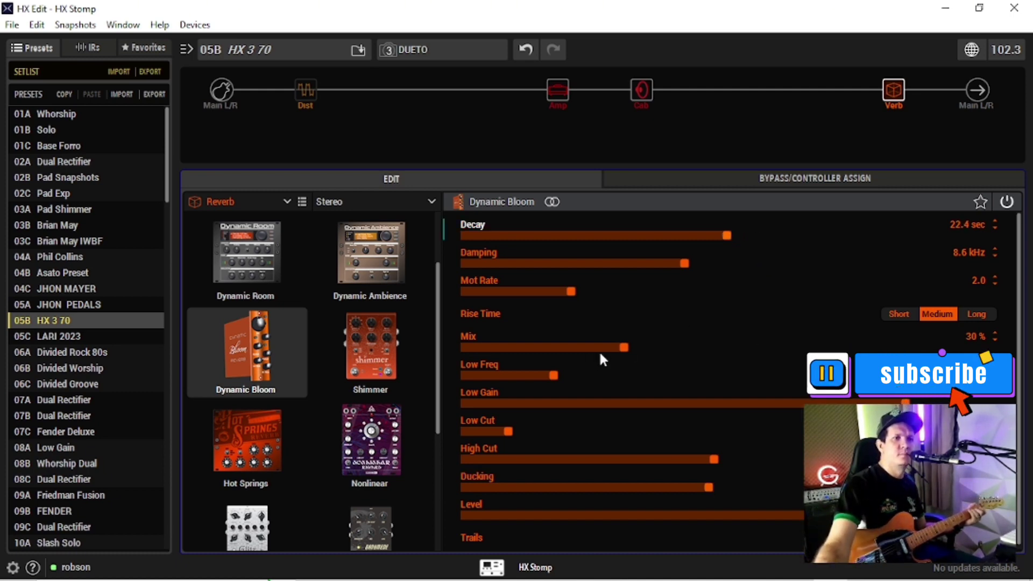
Set the Dynamic Bloom reverb's Rise Time to Long after trying Short, and lower its Mix to 19%
drag(621, 344, 583, 350)
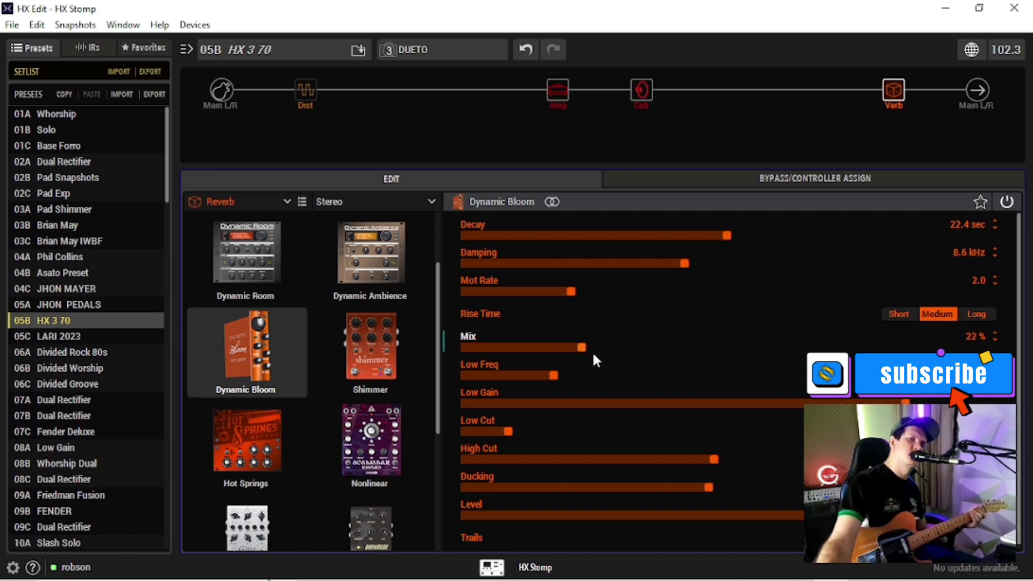
click(902, 314)
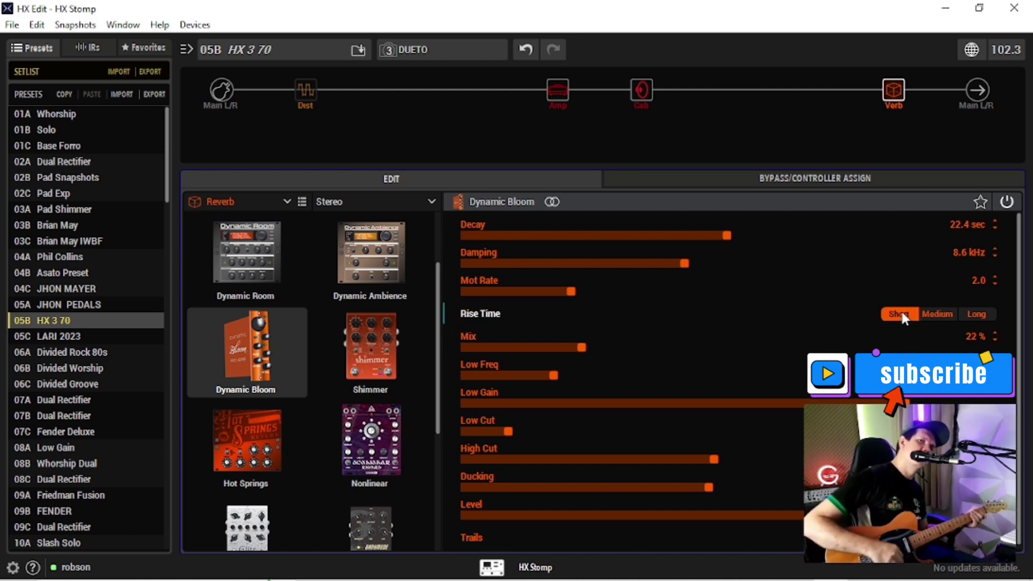
click(980, 313)
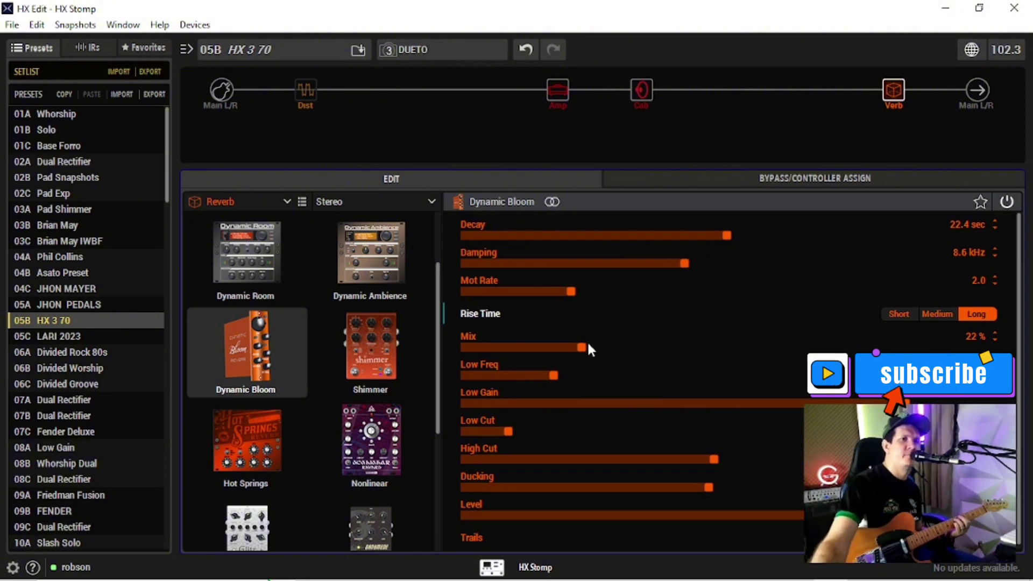
drag(580, 347, 564, 347)
Turn the bypassed Prize Drive distortion block at the start of the signal chain back on
mouse_move(296, 90)
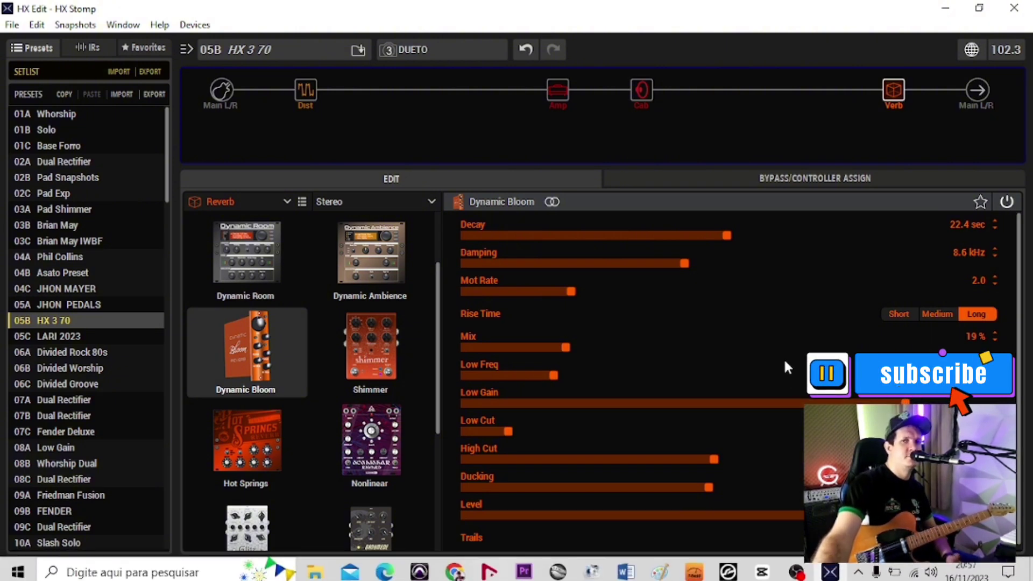
mouse_move(548, 110)
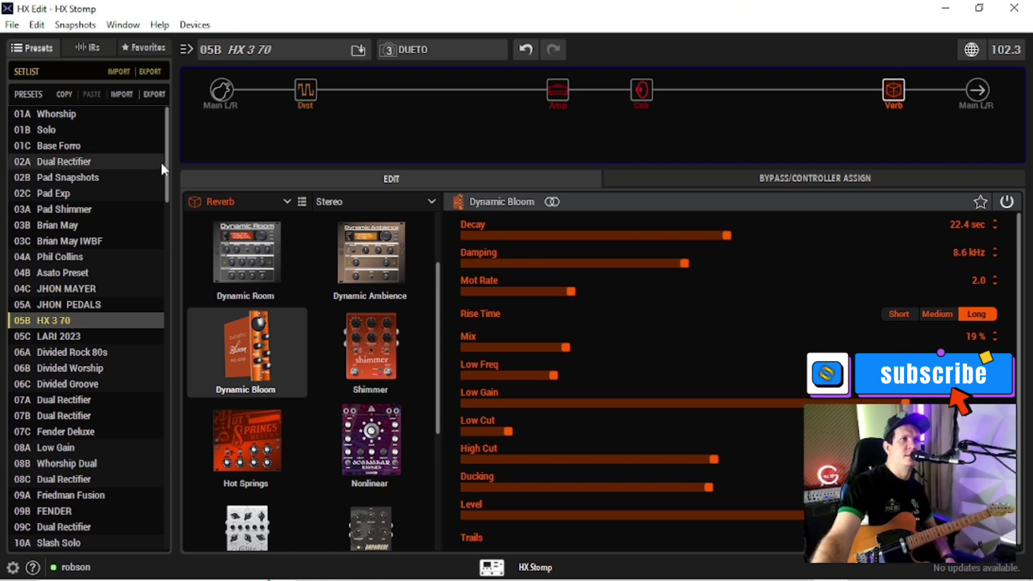
mouse_move(565, 91)
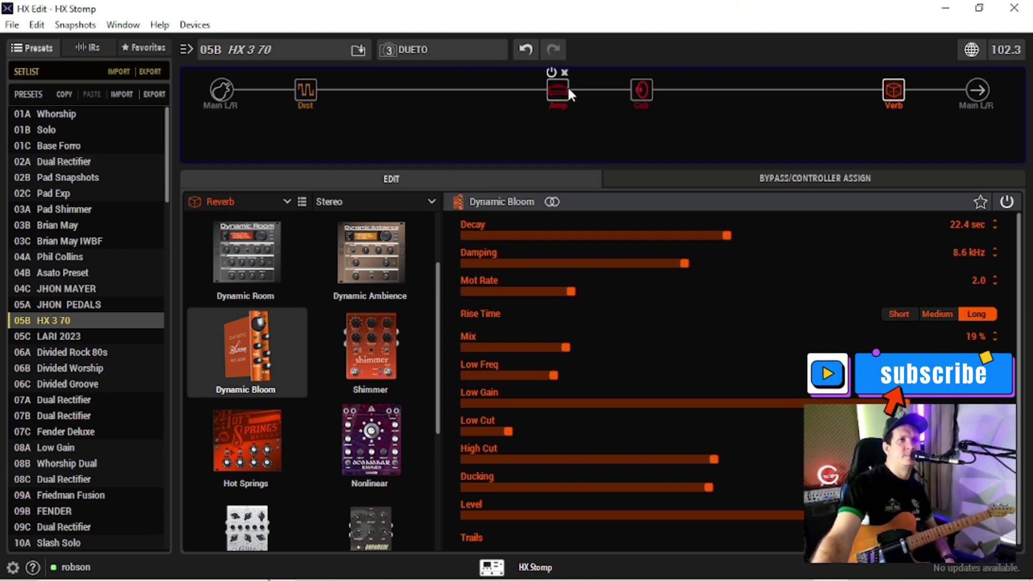